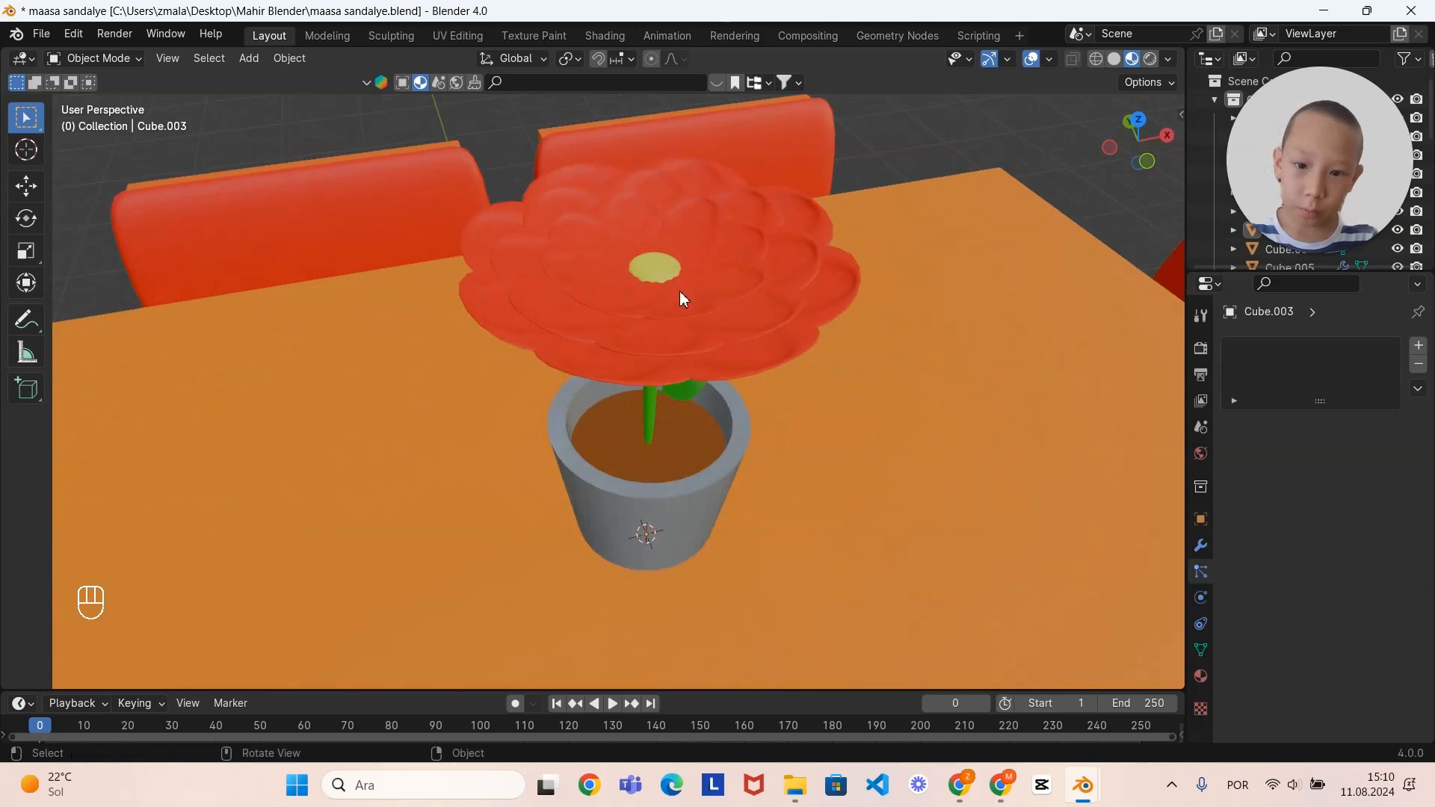
Step: Add a cylinder mesh at the table's centre and raise it along Z until its base stands on the tabletop
scroll(696, 425, "down", 6)
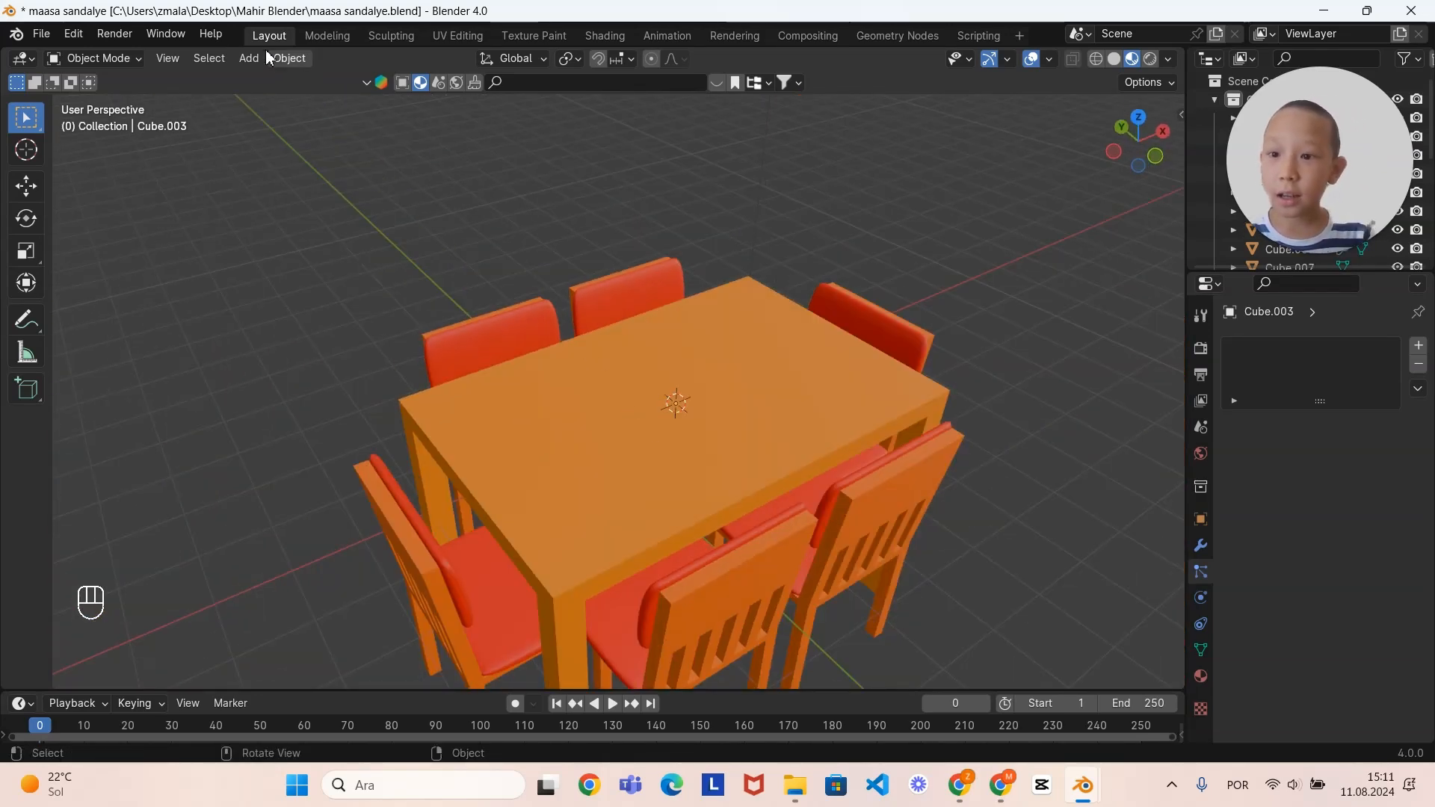
left_click(254, 58)
mouse_move(269, 77)
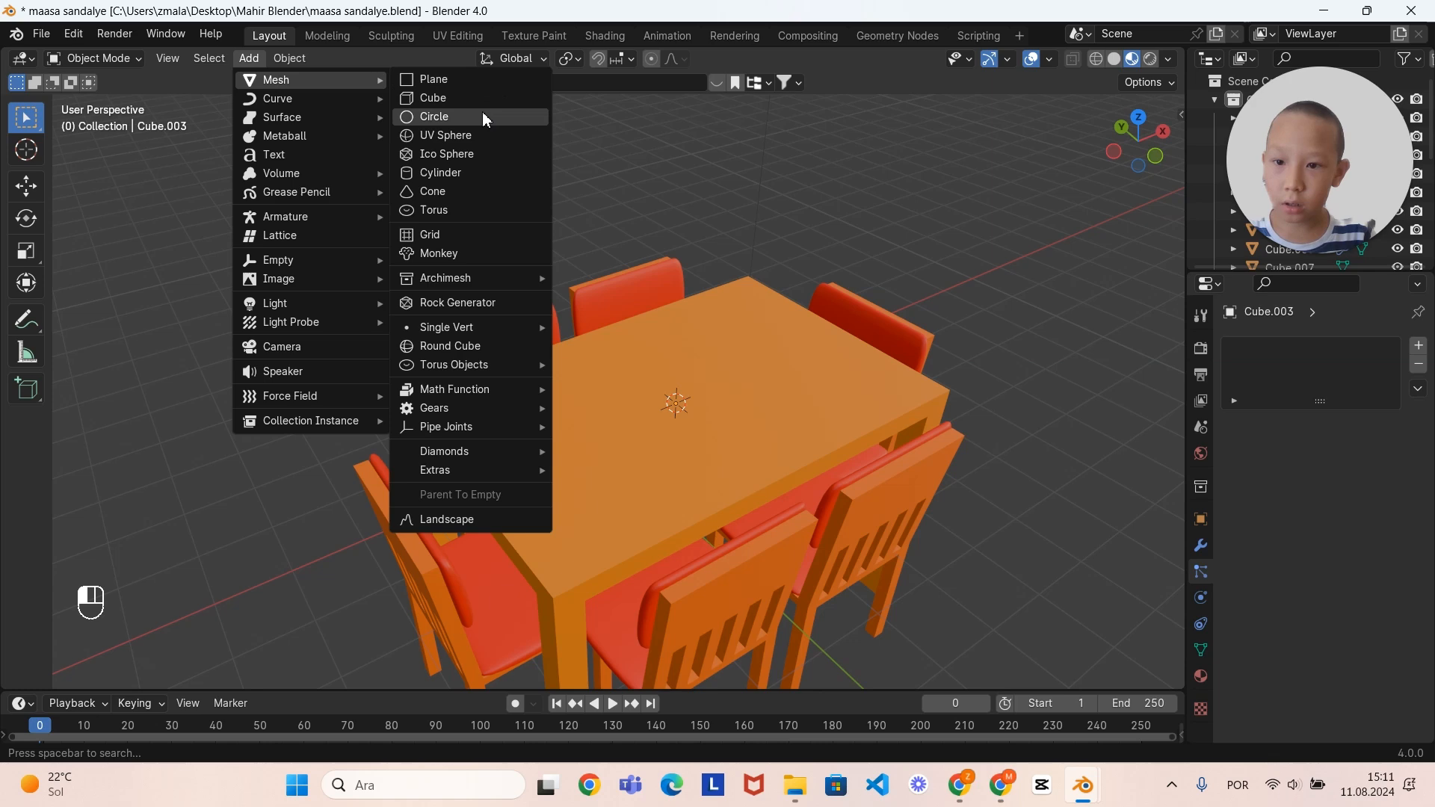
left_click(464, 175)
scroll(823, 402, "up", 3)
middle_click_drag(815, 401, 697, 402)
scroll(702, 389, "up", 3)
middle_click_drag(803, 374, 849, 341)
middle_click_drag(869, 431, 736, 329, "shift")
scroll(822, 404, "down", 2)
key("g")
key("z")
left_click(900, 281)
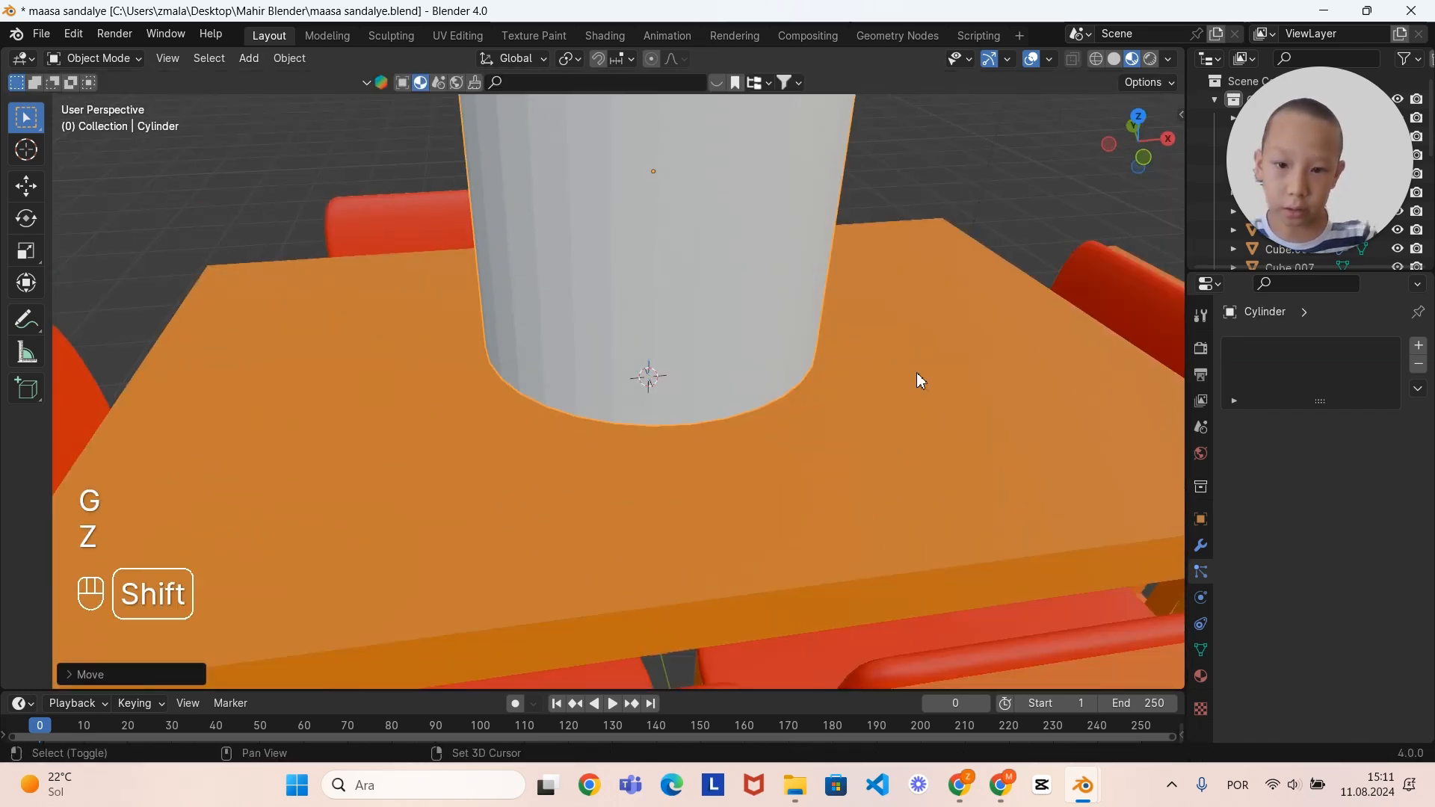
Step: Apply Shade Auto Smooth to the cylinder on the table
middle_click_drag(920, 382, 794, 401, "shift")
scroll(742, 423, "down", 3)
right_click(742, 423)
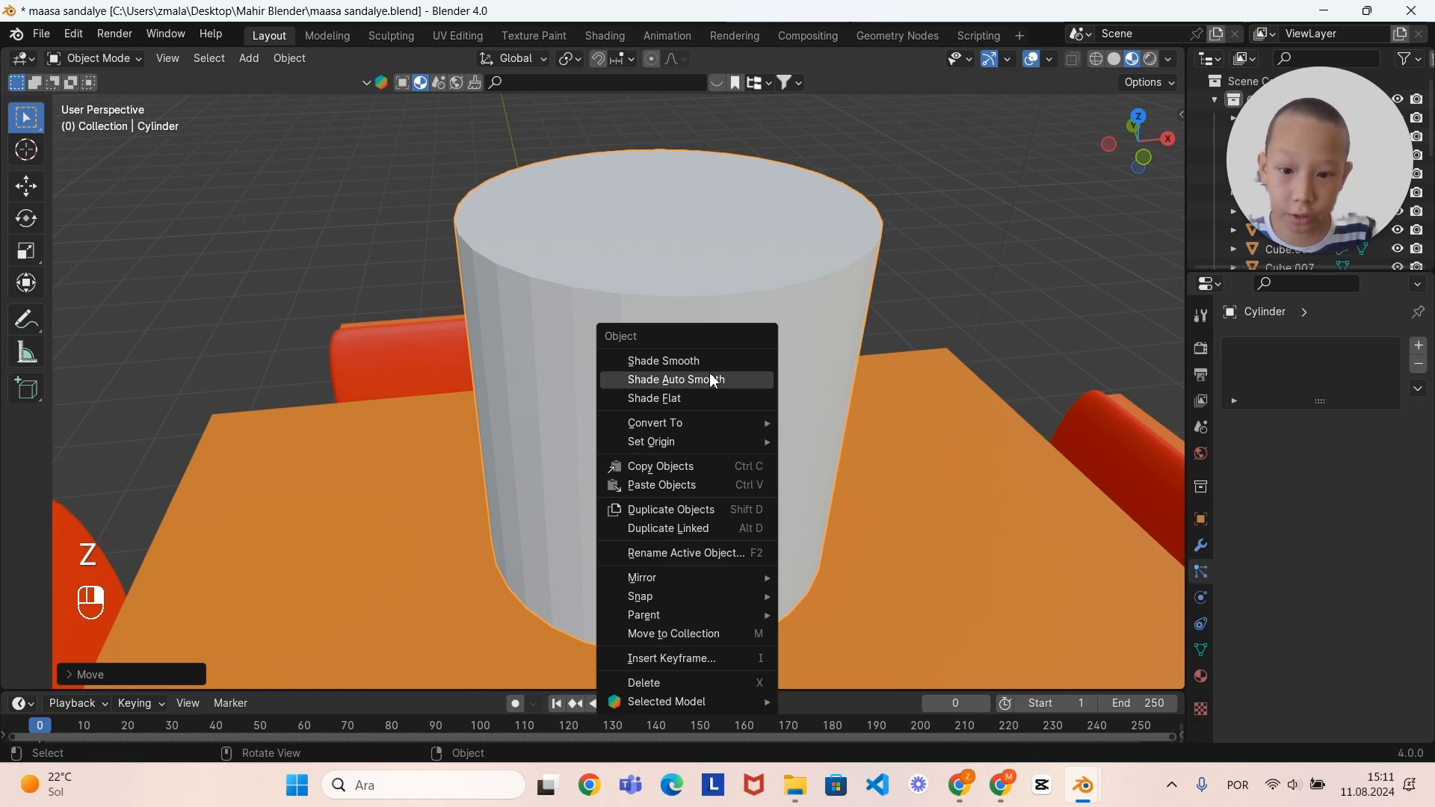
left_click(710, 372)
scroll(865, 440, "down", 4)
scroll(860, 436, "up", 2)
middle_click_drag(866, 439, 853, 462)
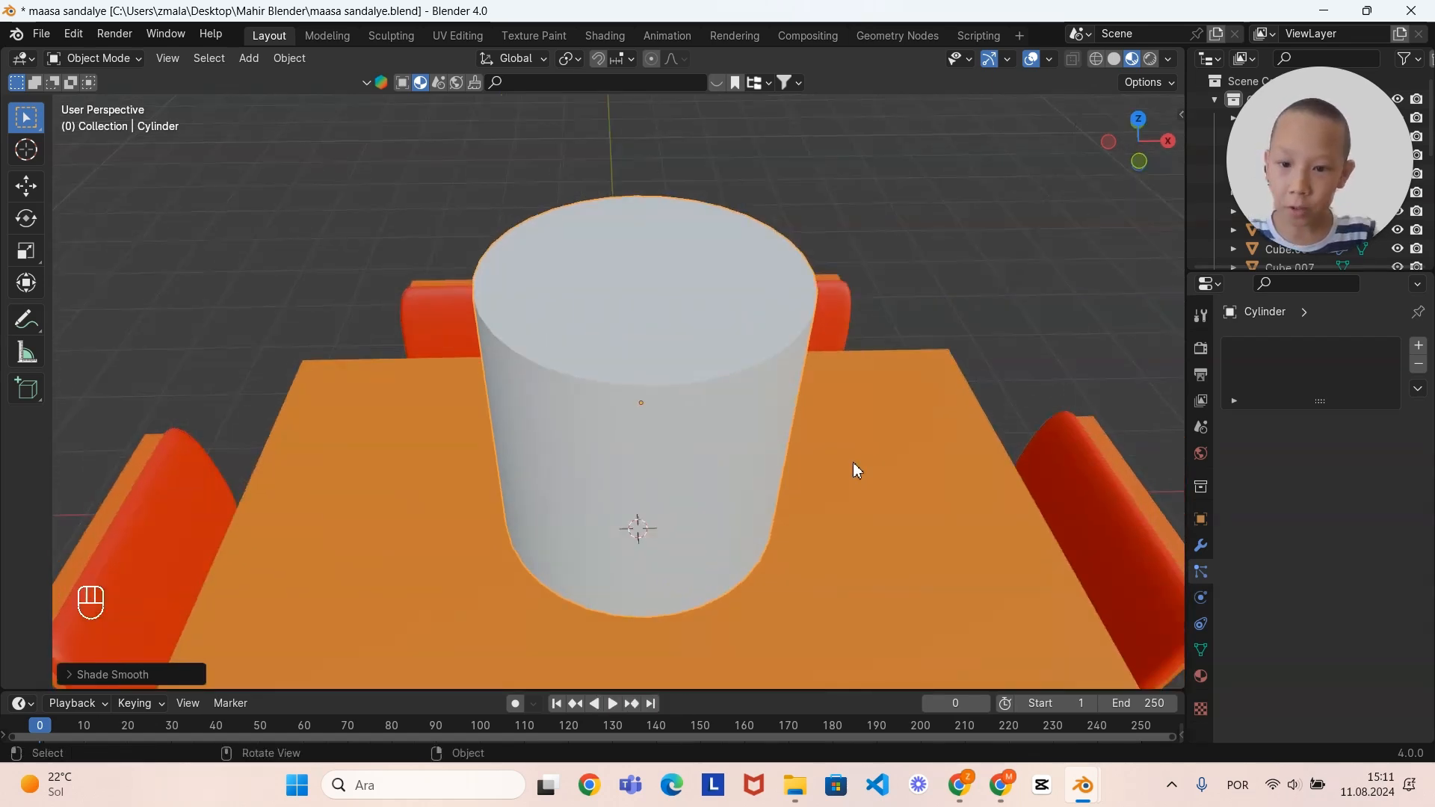
Step: Scale the cylinder's top face up by about 1.35 to form a tapered pot, and return to Object Mode
key("Tab")
scroll(854, 462, "down", 2)
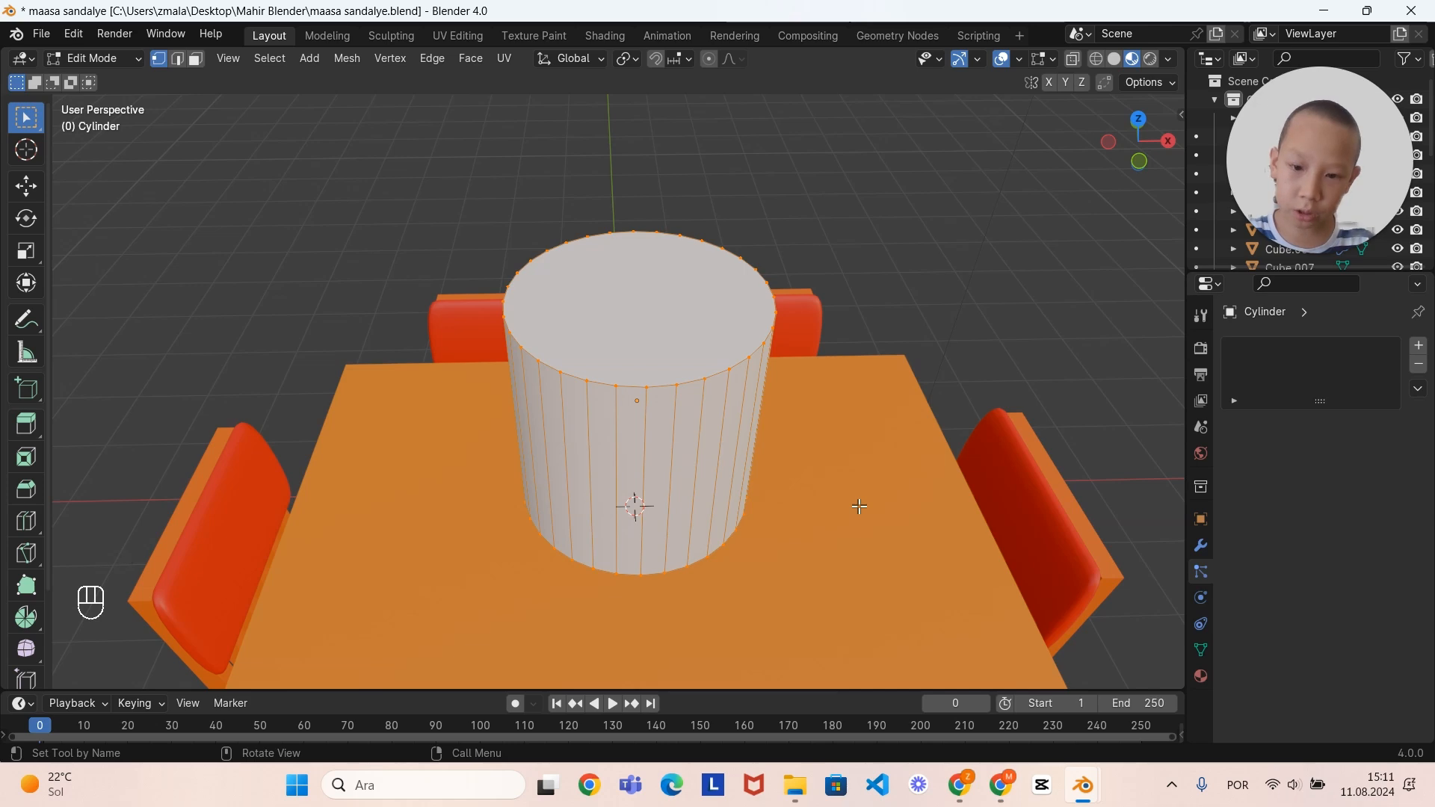
middle_click_drag(855, 398, 836, 359)
left_click(27, 424)
left_click(631, 344)
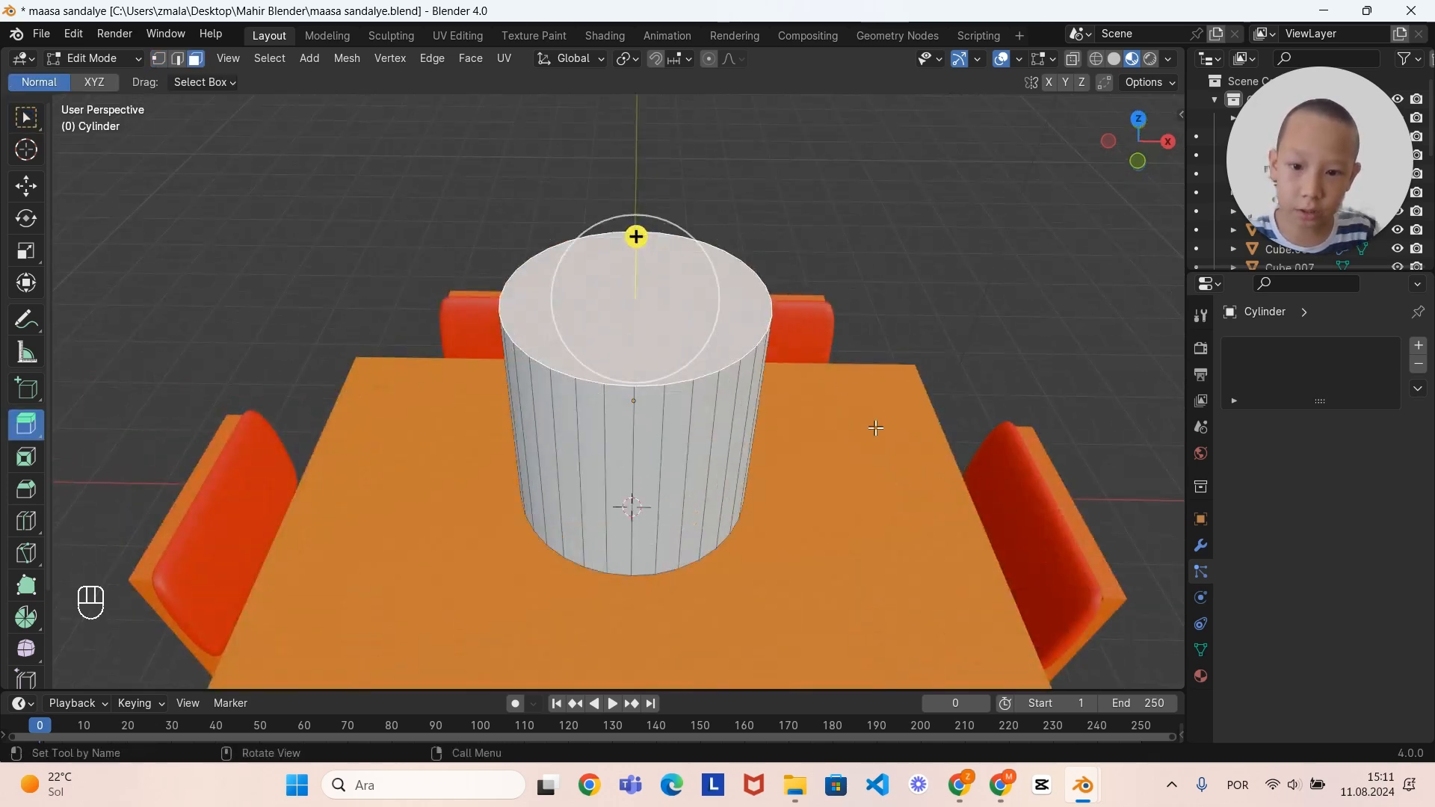
key("s")
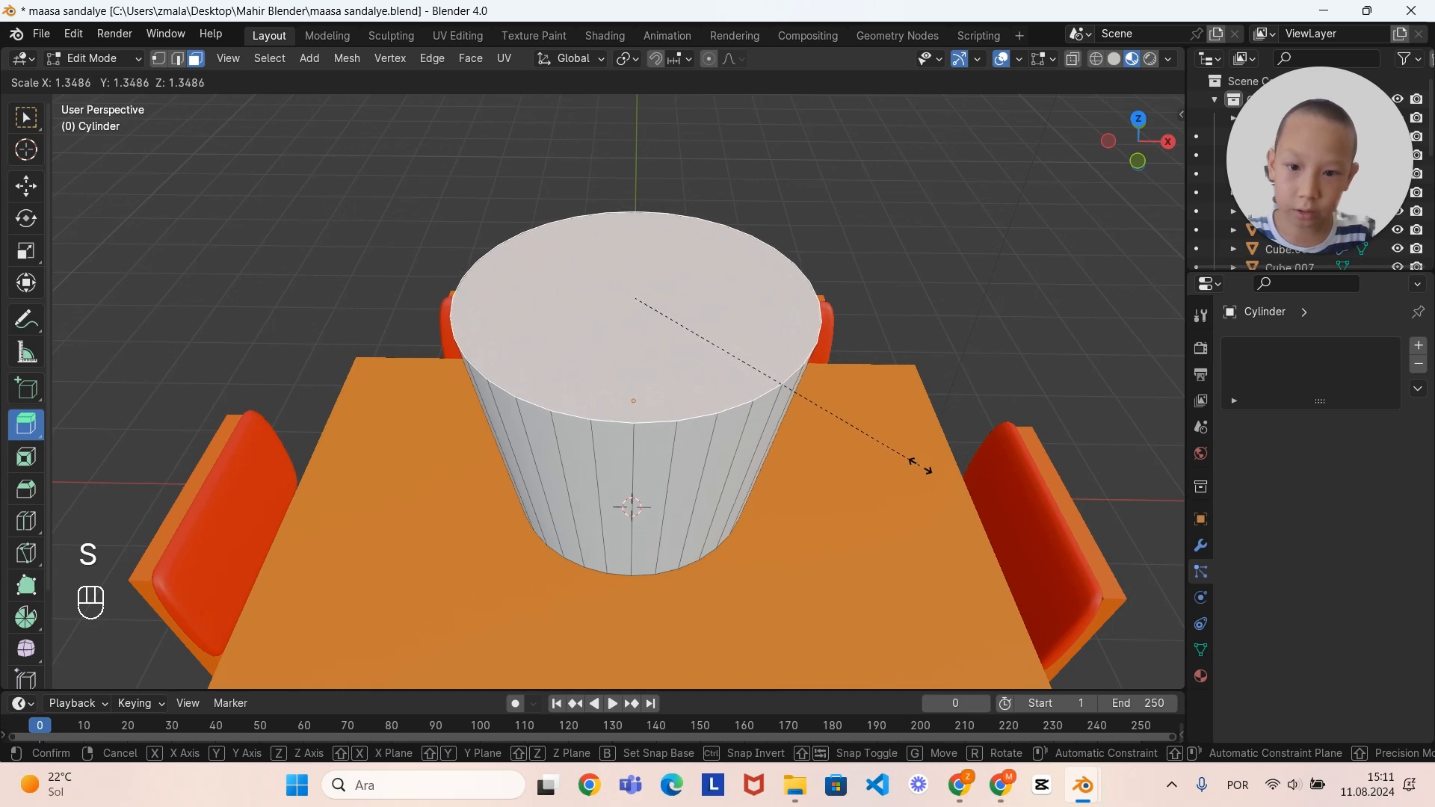
left_click(932, 468)
scroll(897, 388, "down", 2)
middle_click_drag(897, 388, 912, 413)
scroll(900, 410, "up", 2)
key("Tab")
scroll(900, 410, "down", 2)
scroll(926, 429, "up", 2)
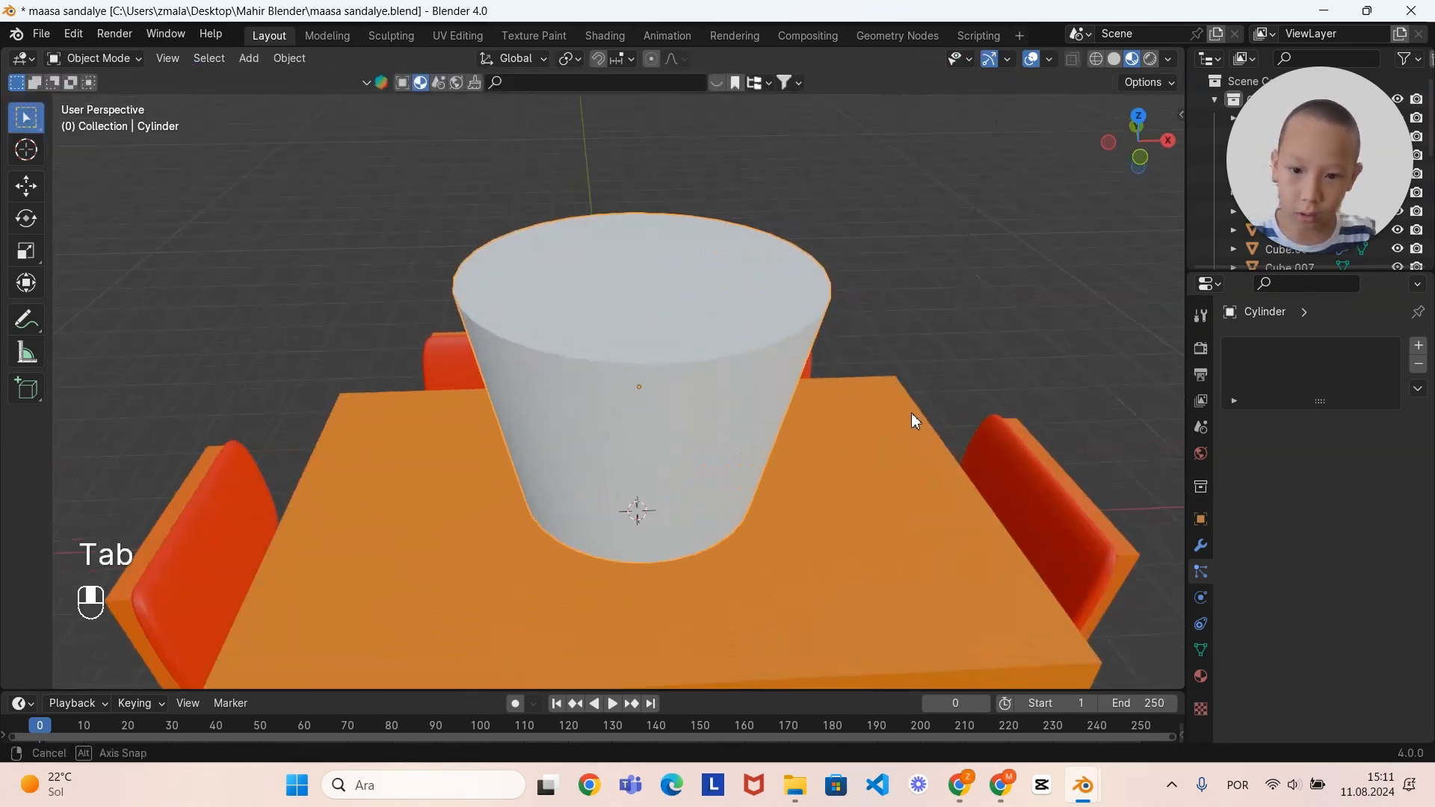
Step: Scale the whole tapered cylinder down uniformly to the size of a small flower pot for the table
key("s")
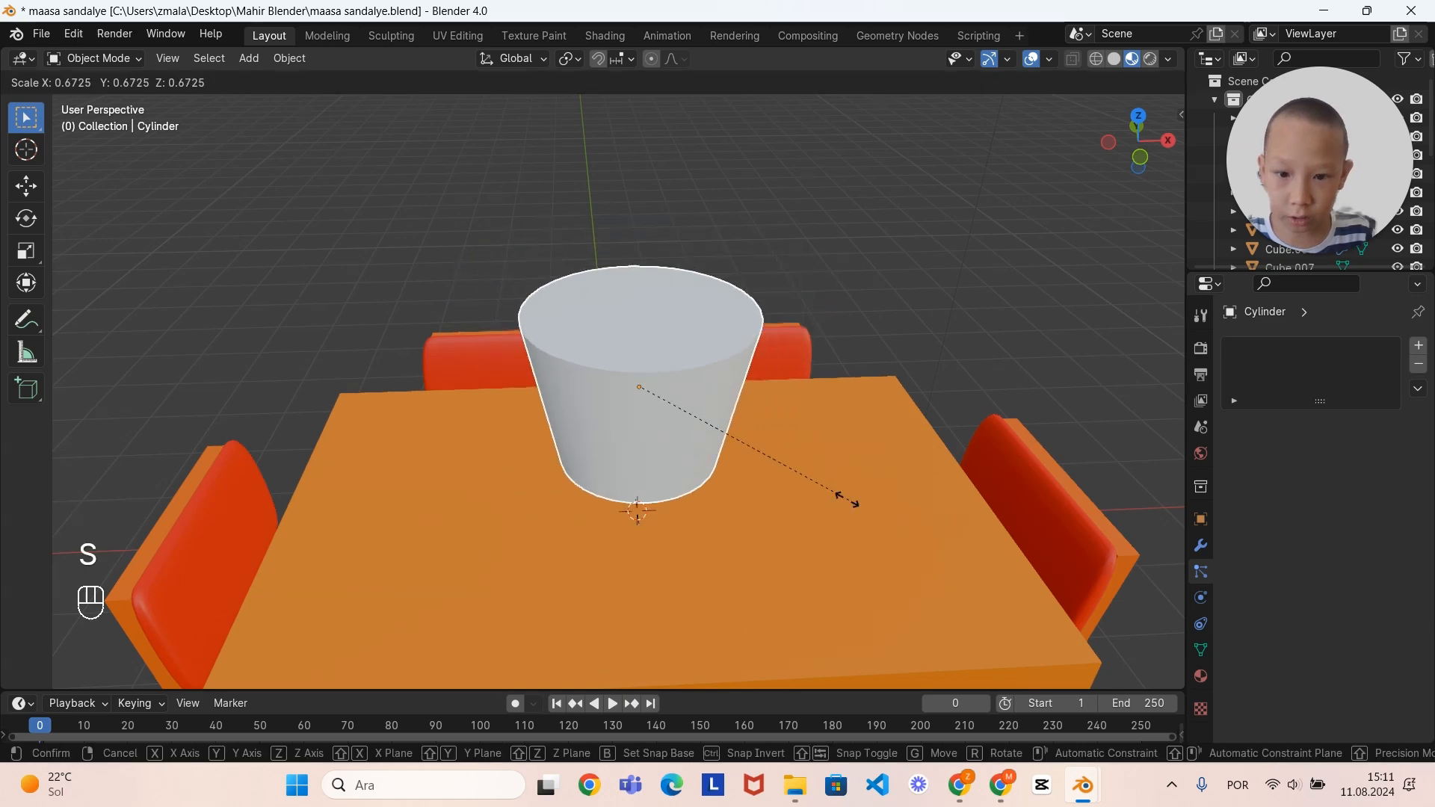
left_click(748, 448)
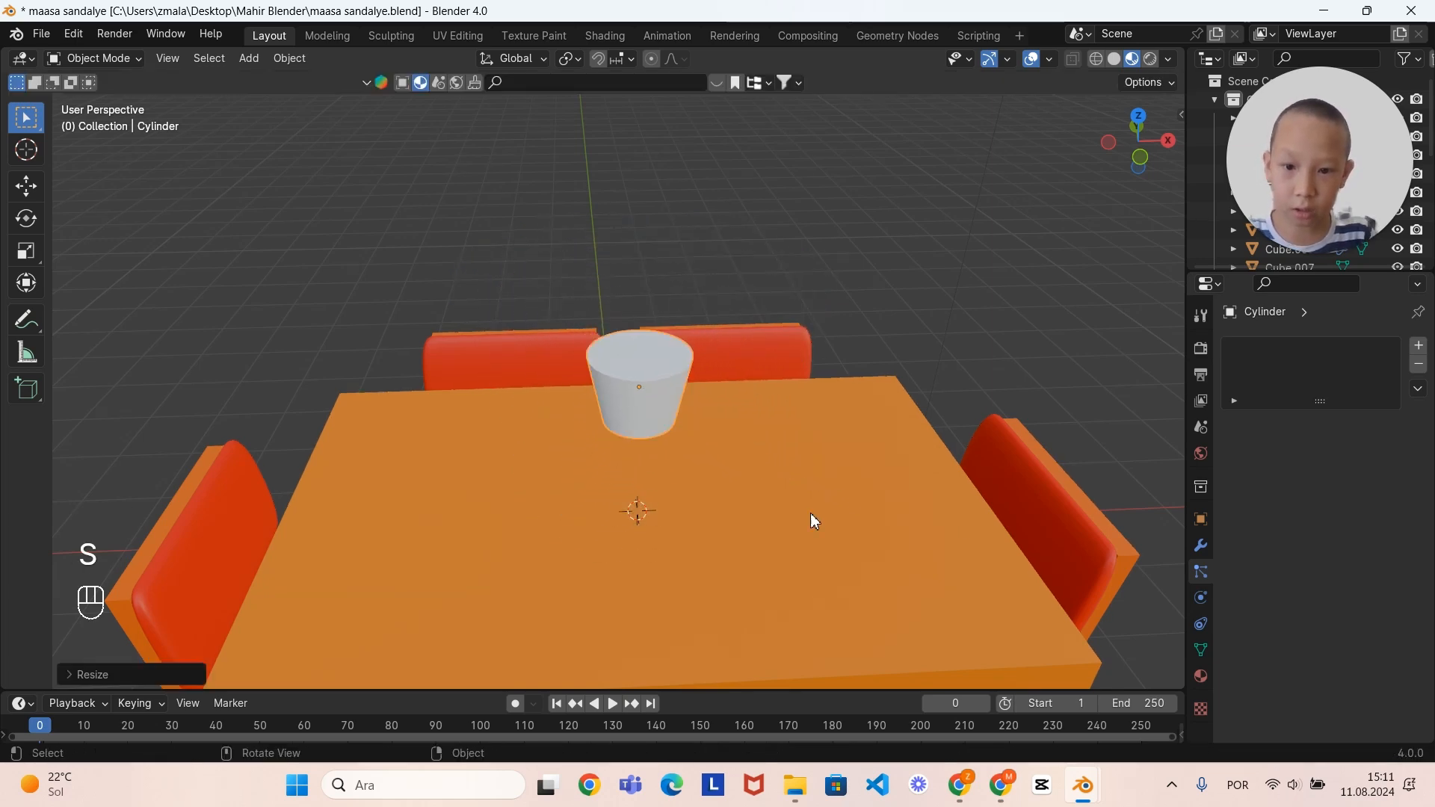
scroll(811, 513, "up", 3)
middle_click_drag(778, 535, 818, 511)
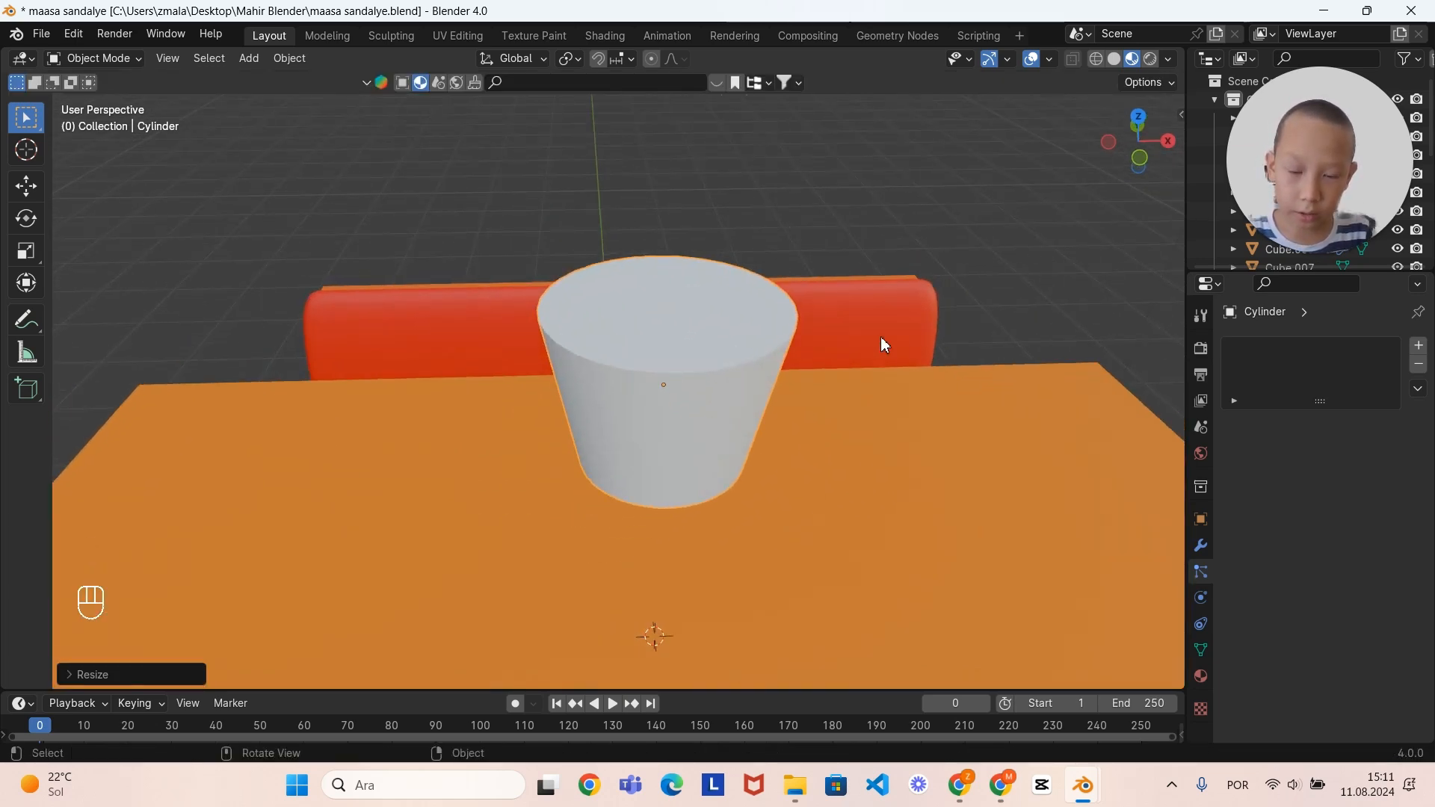
Step: Inset the pot's top face slightly to form a narrow rim
key("Tab")
middle_click_drag(890, 321, 925, 348)
scroll(953, 396, "up", 3)
key("i")
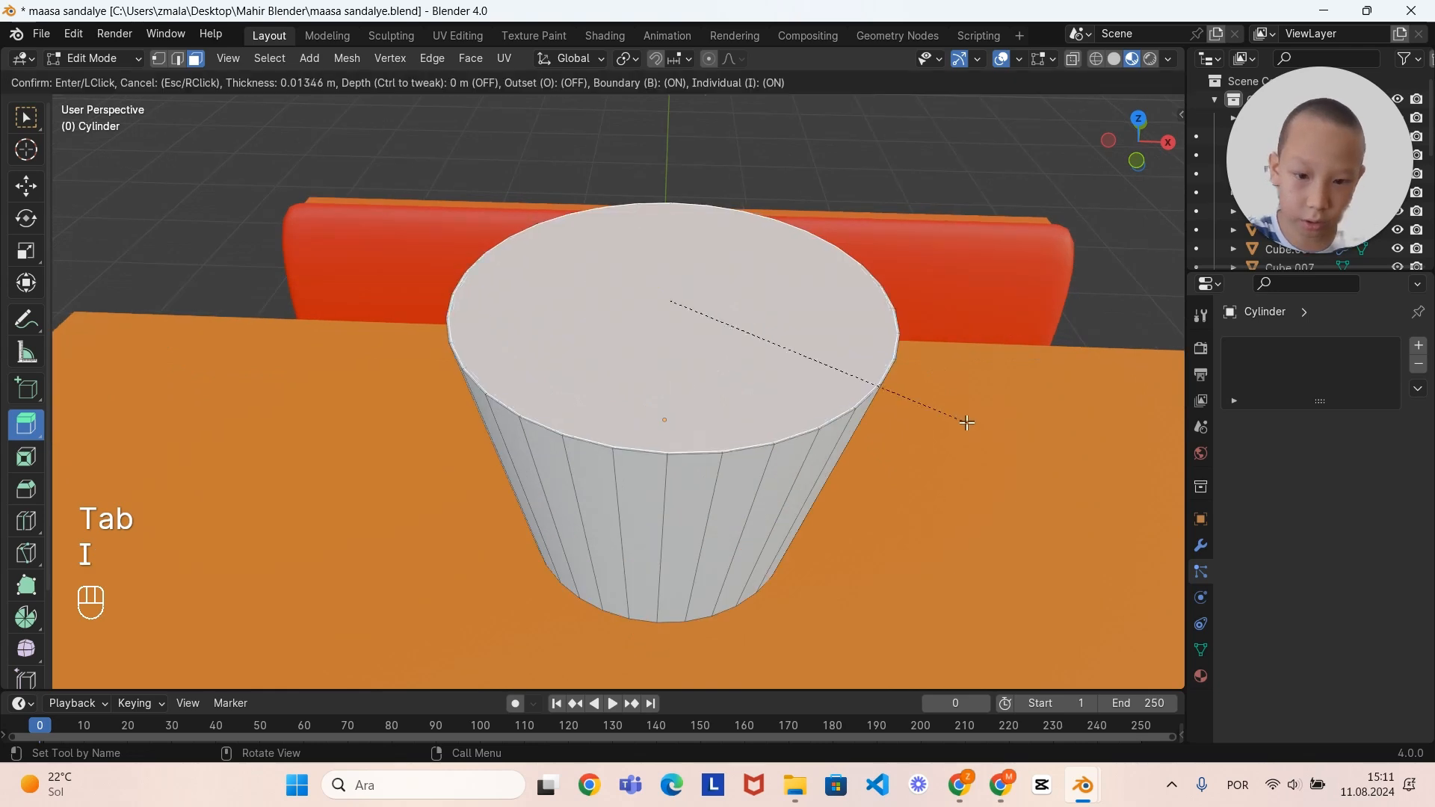
left_click(912, 427)
scroll(920, 426, "down", 5)
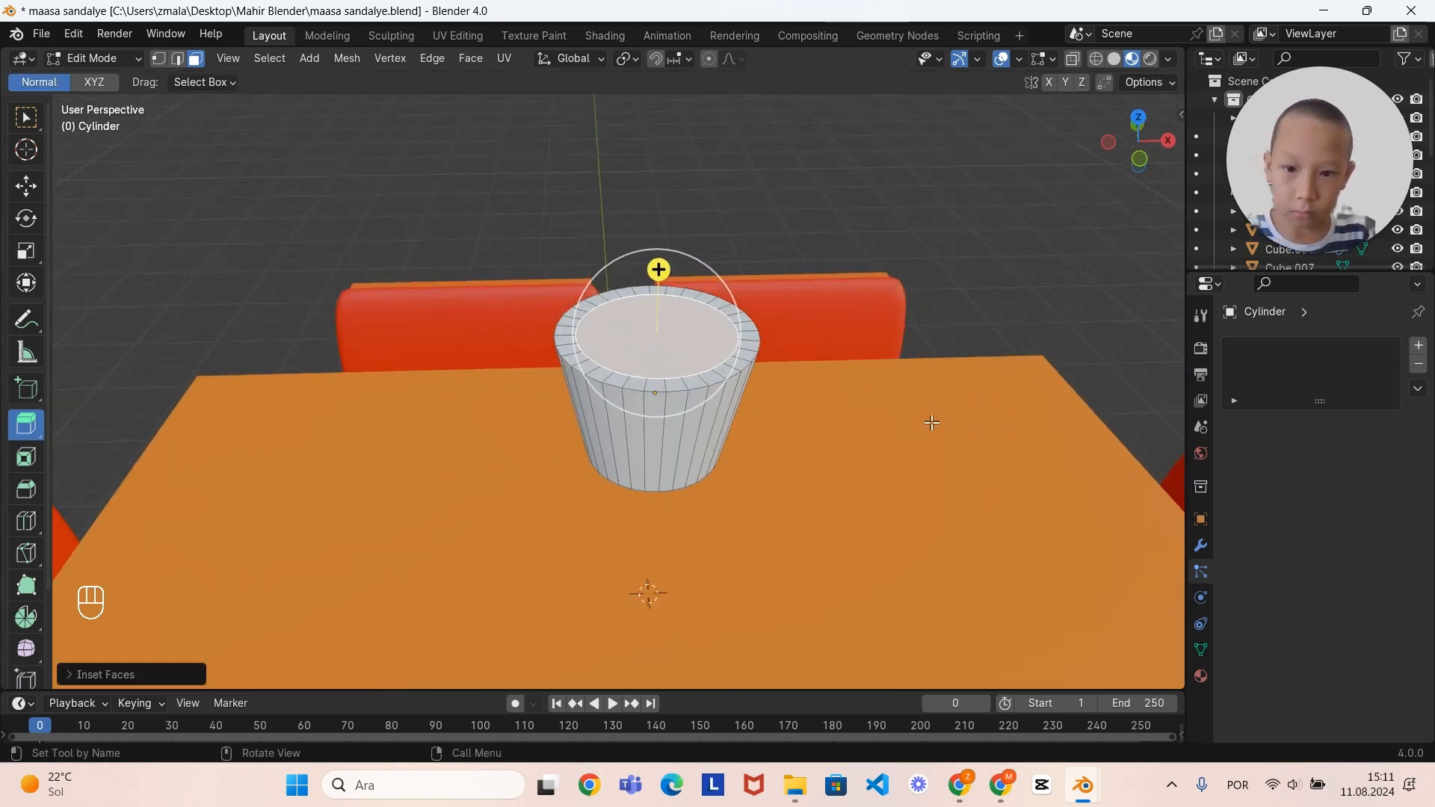
Step: Extrude the inset face deep down into the pot to hollow it out, and return to Object Mode
key("e")
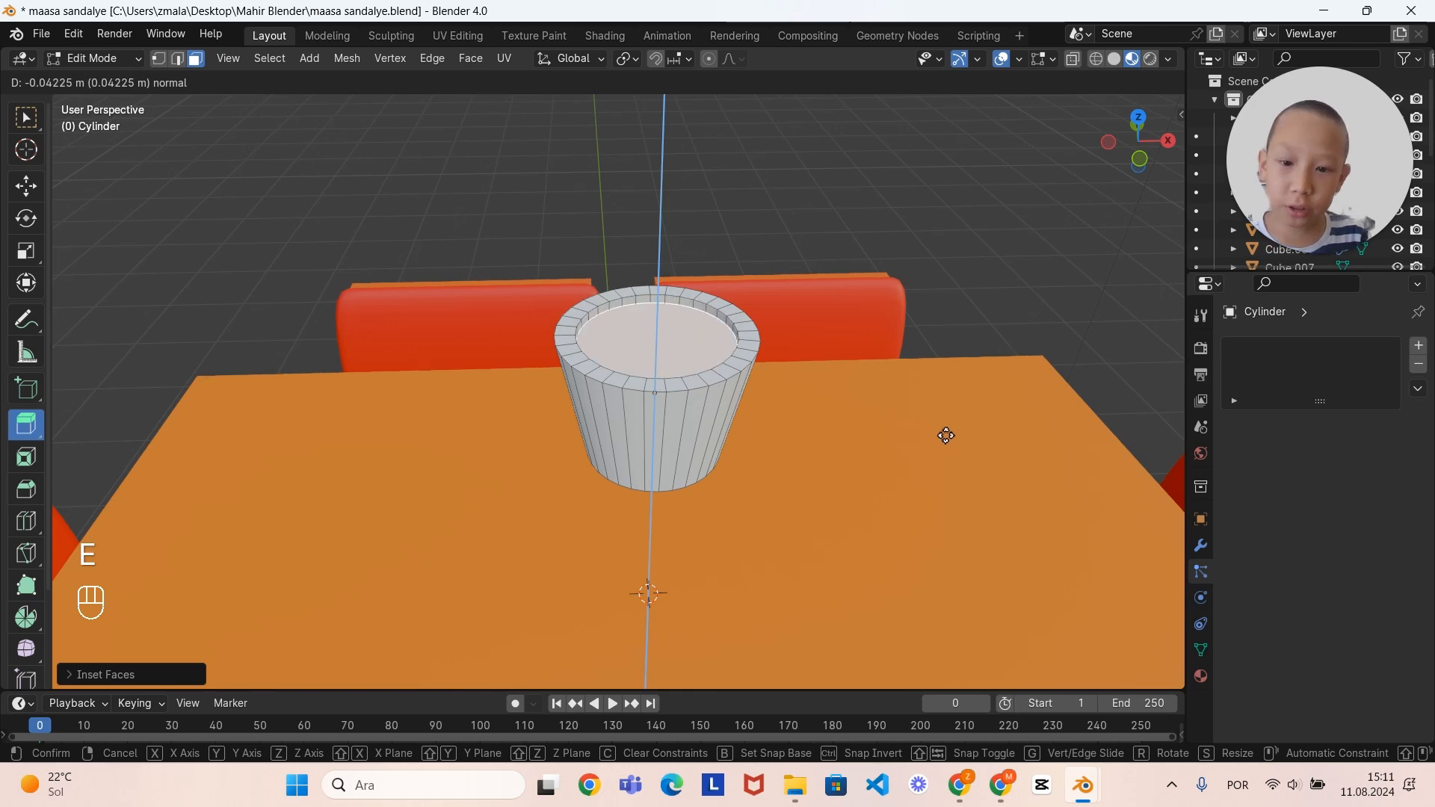
left_click(973, 500)
middle_click_drag(972, 501, 917, 459)
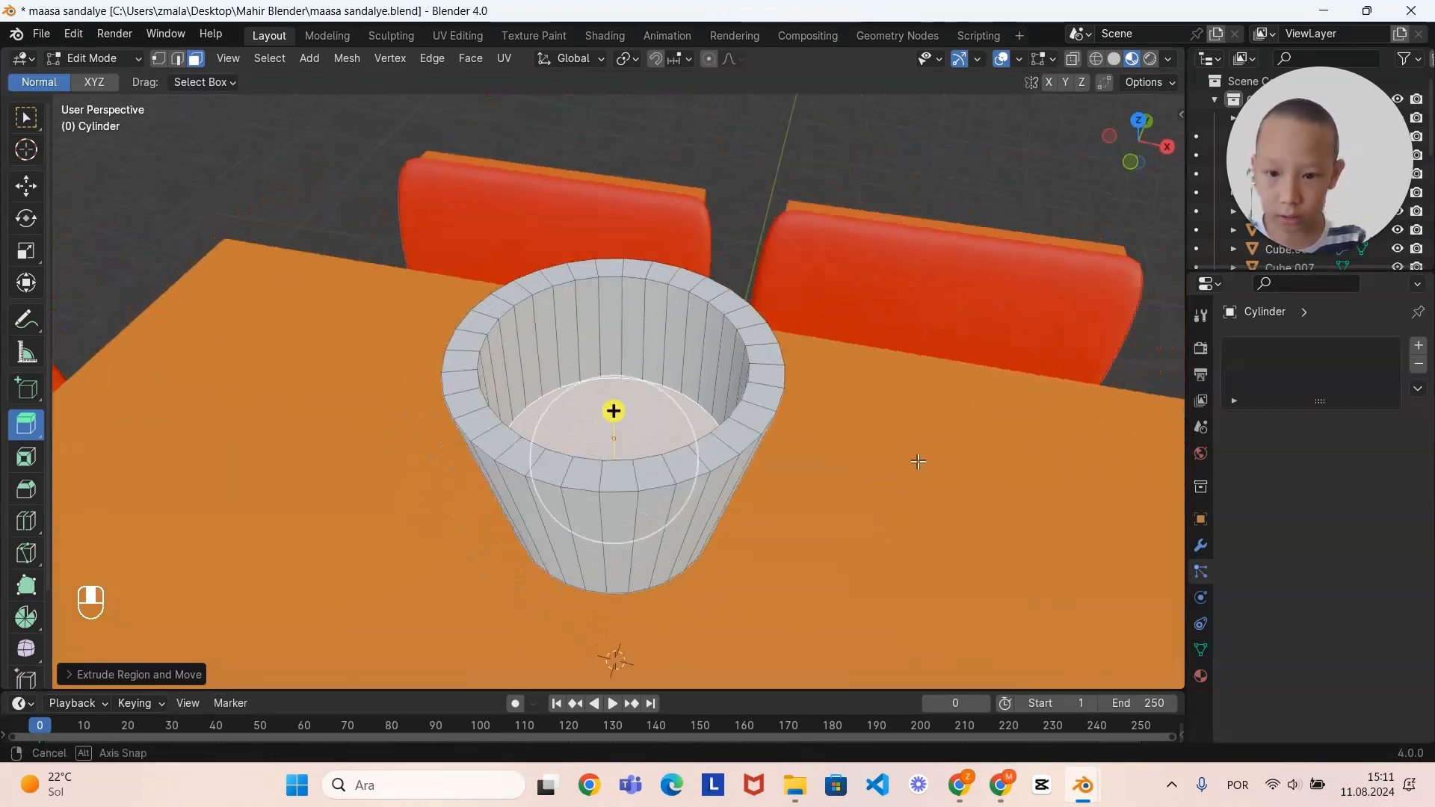
scroll(929, 455, "down", 2)
scroll(929, 444, "up", 6)
key("Tab")
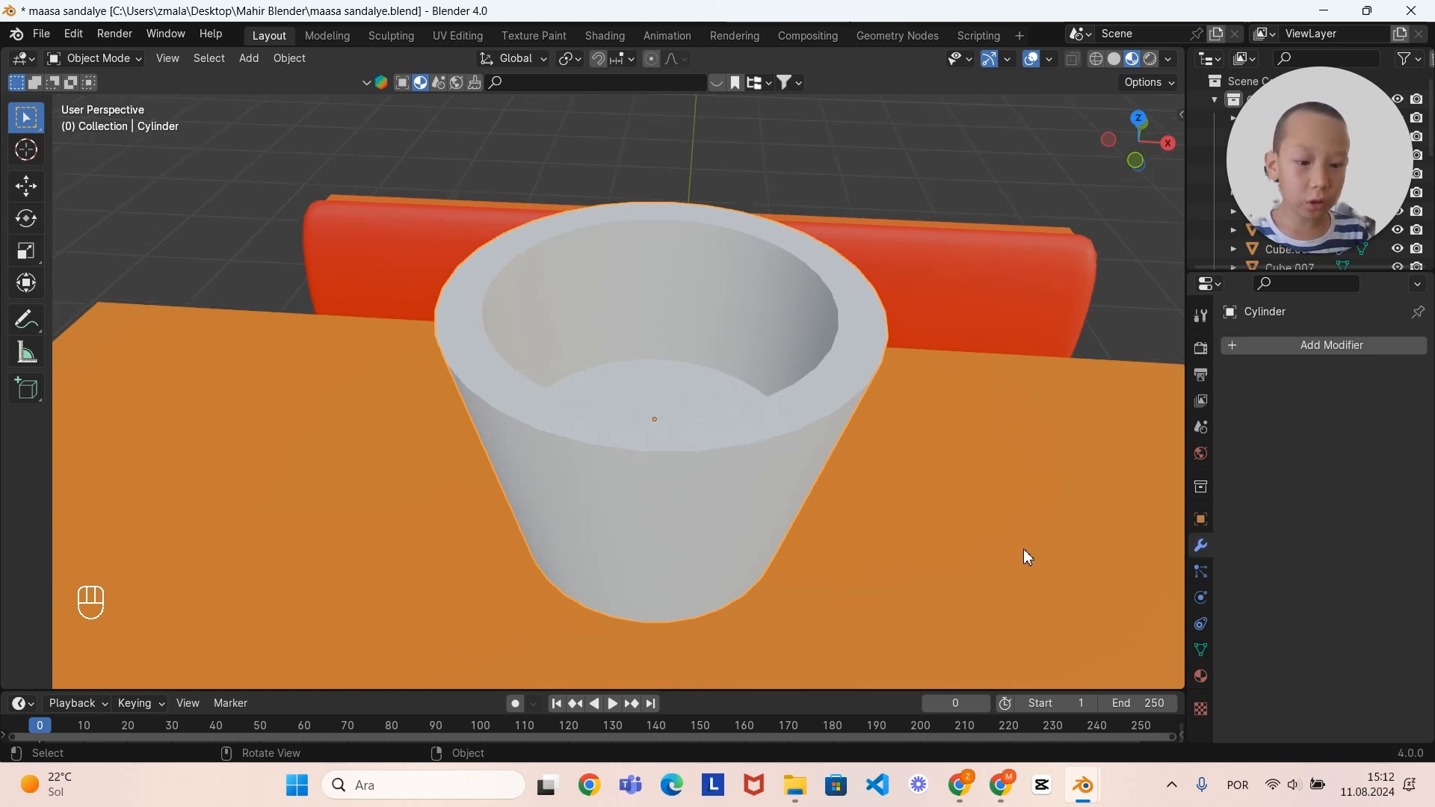
Step: Create a new material for the pot and set its base color to a medium grey with a faint green tint
left_click(1201, 676)
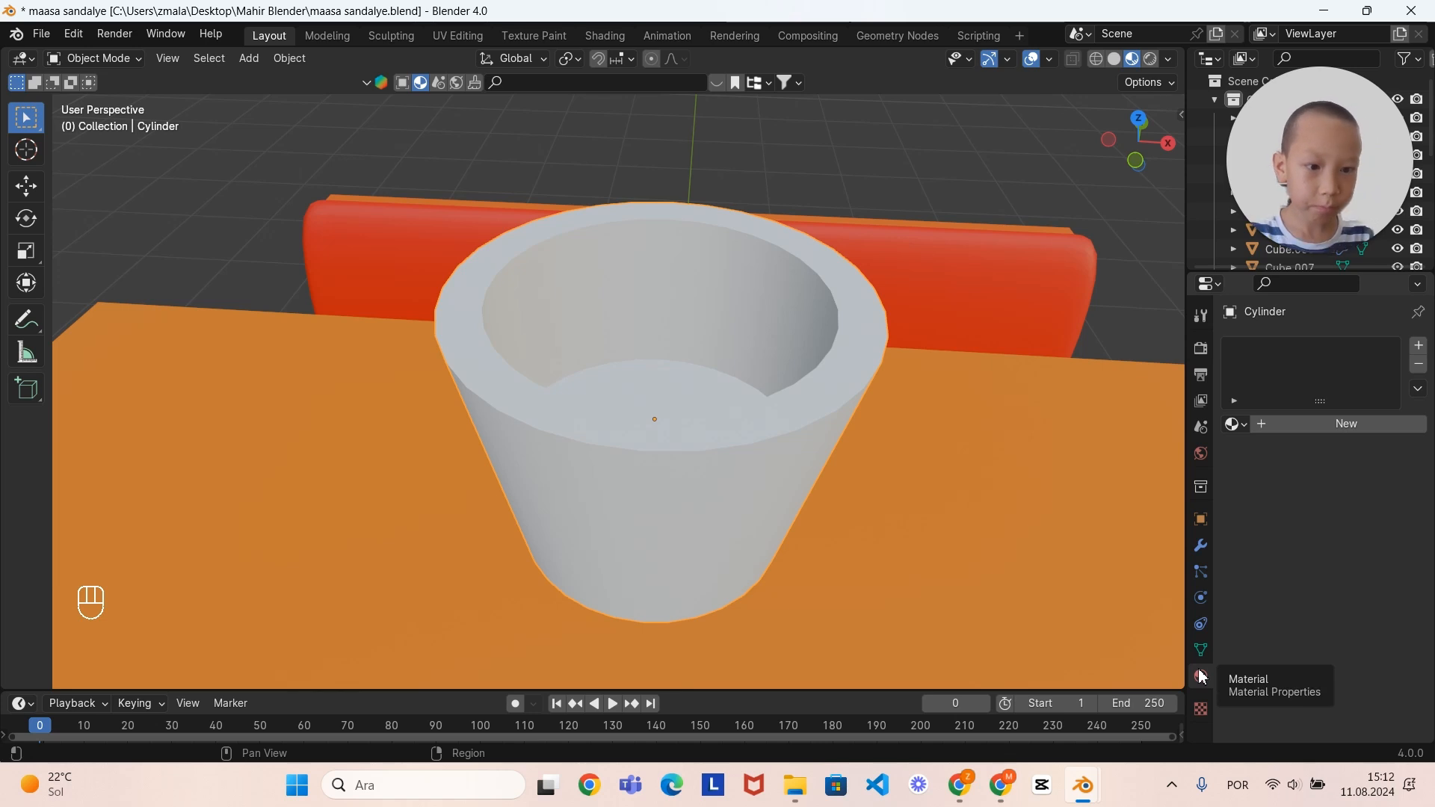
left_click(1323, 428)
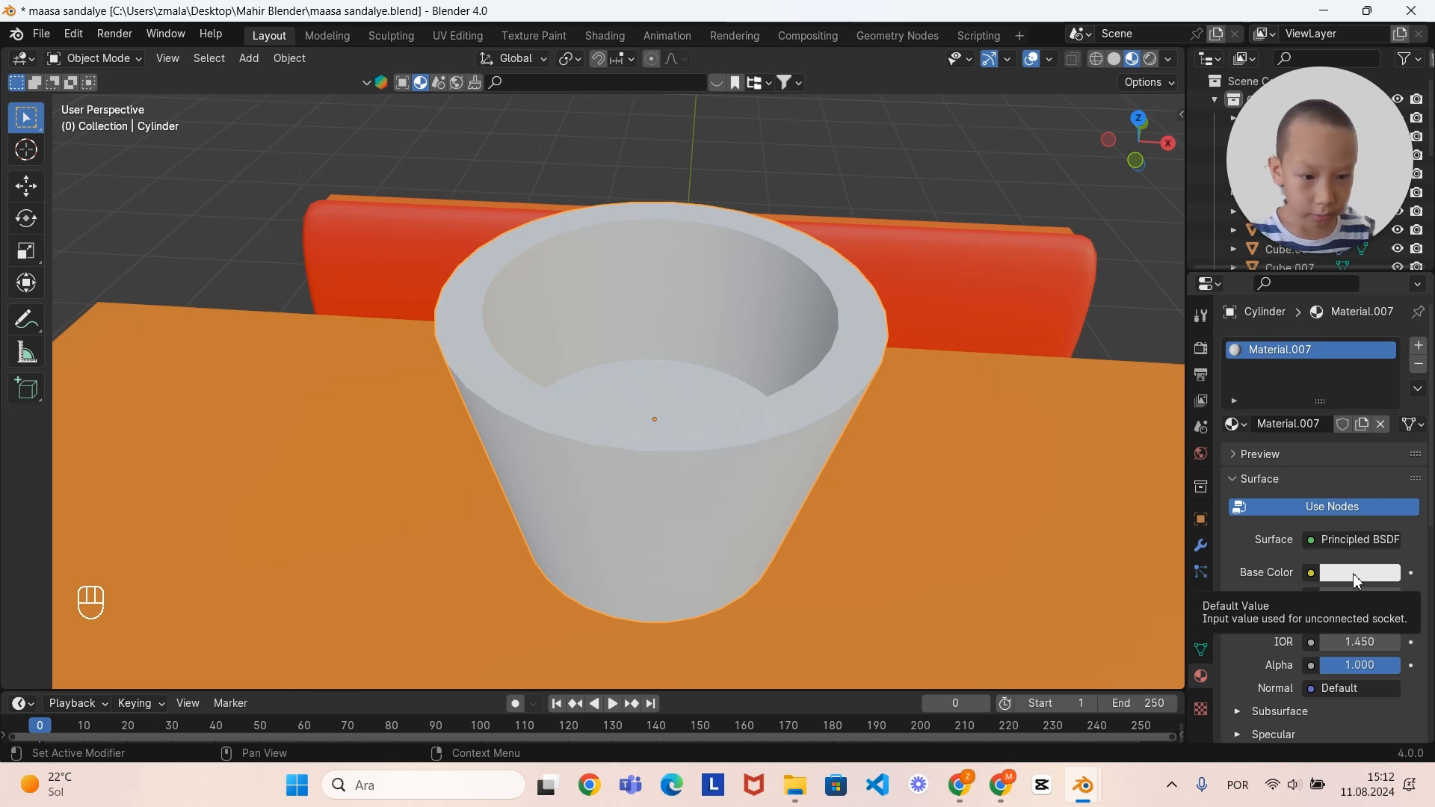
left_click(1344, 574)
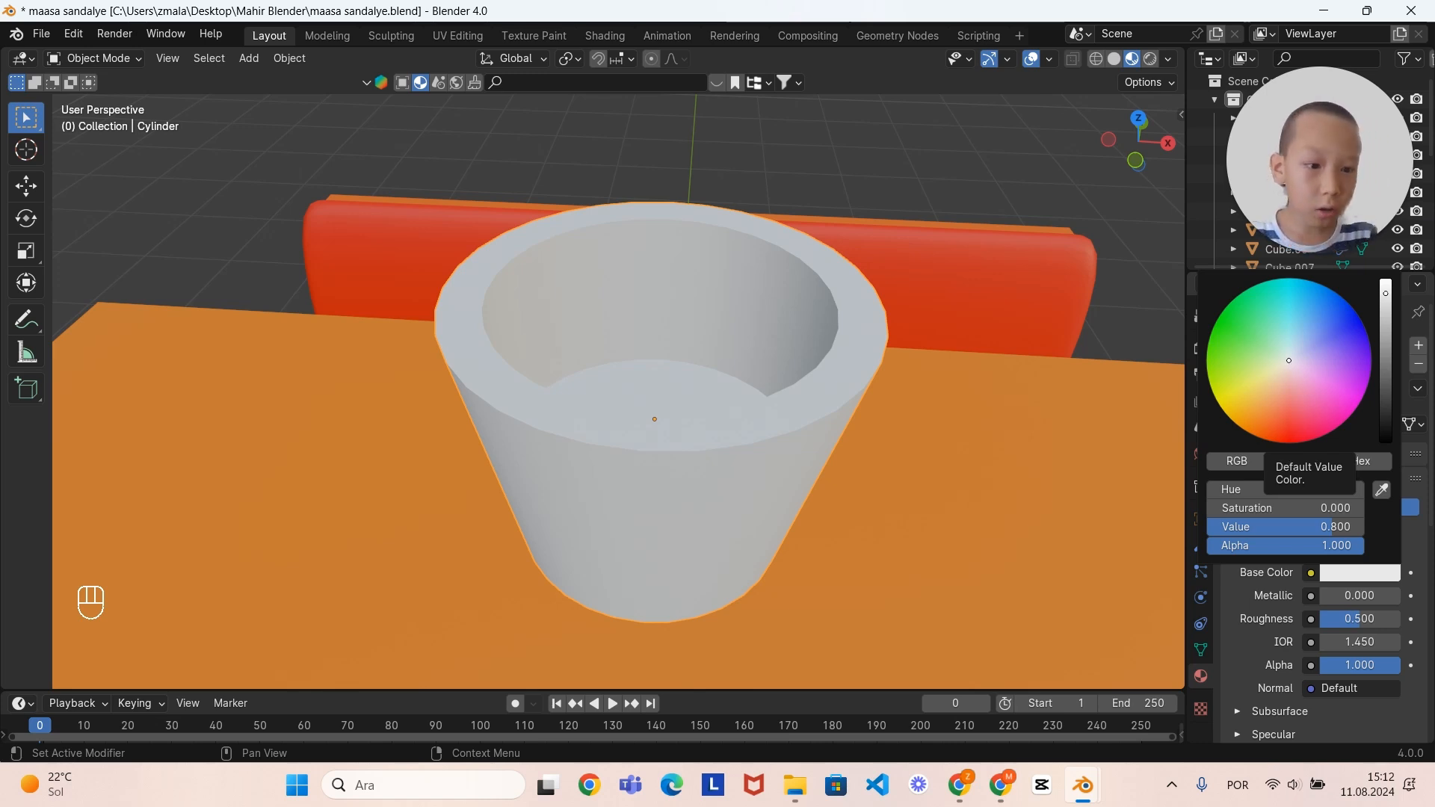
mouse_move(1289, 360)
left_mouse_down()
mouse_move(1311, 344)
mouse_move(1271, 322)
mouse_move(1338, 389)
mouse_move(1323, 329)
mouse_move(1267, 308)
mouse_move(1291, 355)
mouse_move(1223, 310)
mouse_move(1226, 397)
mouse_move(1253, 424)
mouse_move(1274, 434)
mouse_move(1360, 400)
mouse_move(1283, 279)
mouse_move(1322, 341)
mouse_move(1303, 323)
mouse_move(1263, 426)
mouse_move(1287, 444)
mouse_move(1290, 356)
left_mouse_up()
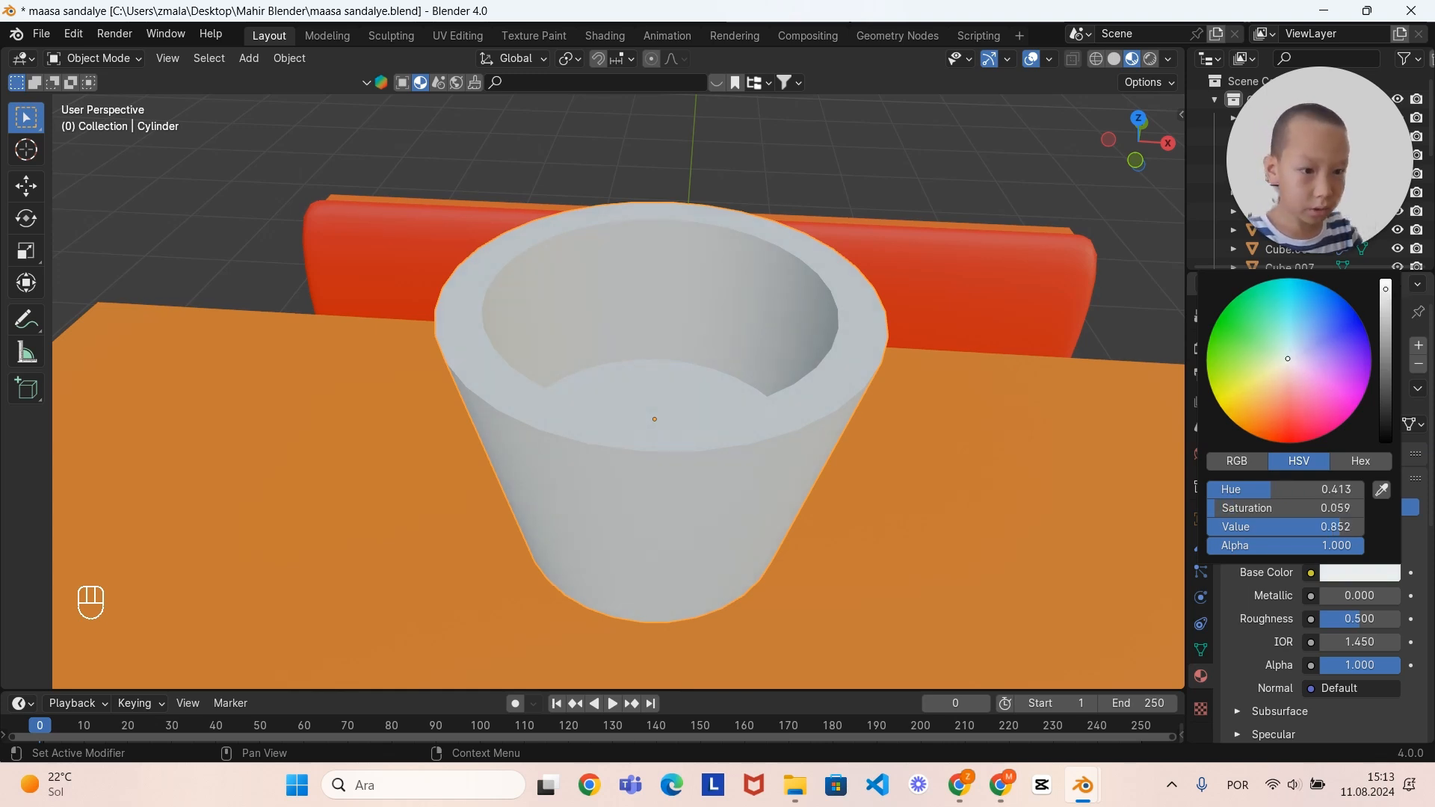
left_click_drag(1385, 289, 1385, 328)
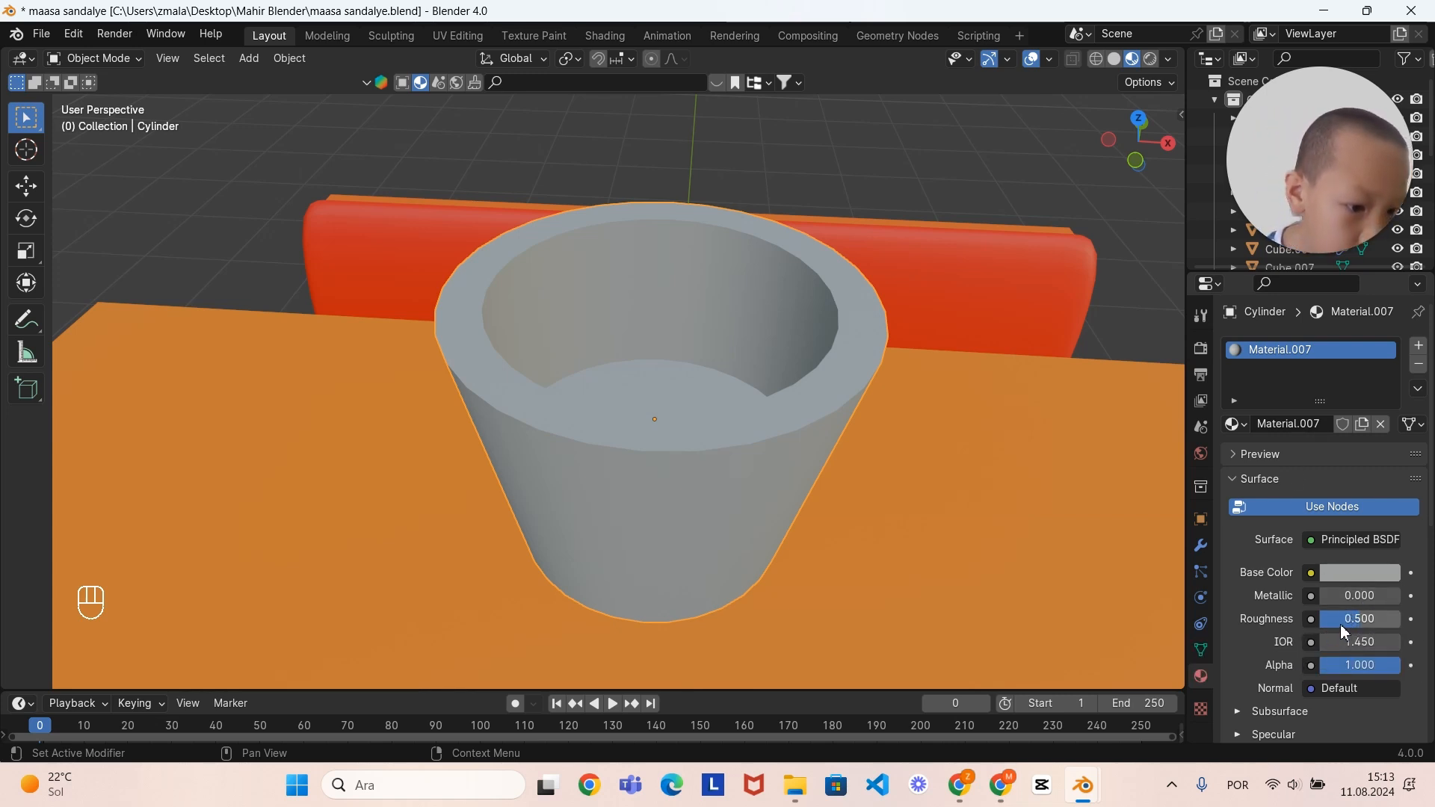
Step: Set the pot material's roughness to 0
left_click_drag(1374, 624, 1320, 623)
scroll(896, 437, "down", 2)
middle_click_drag(931, 459, 899, 357)
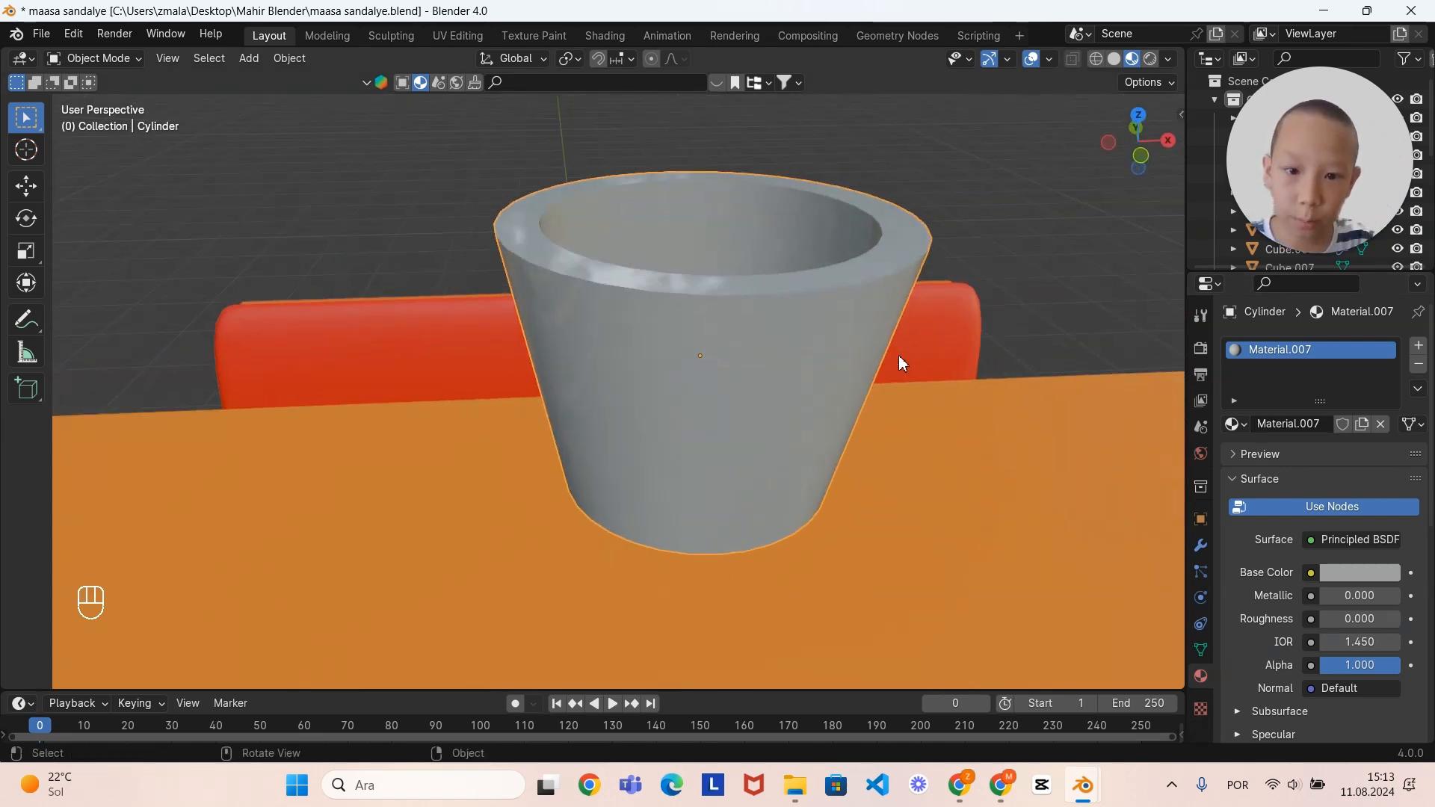
scroll(883, 358, "up", 4)
scroll(862, 369, "down", 3)
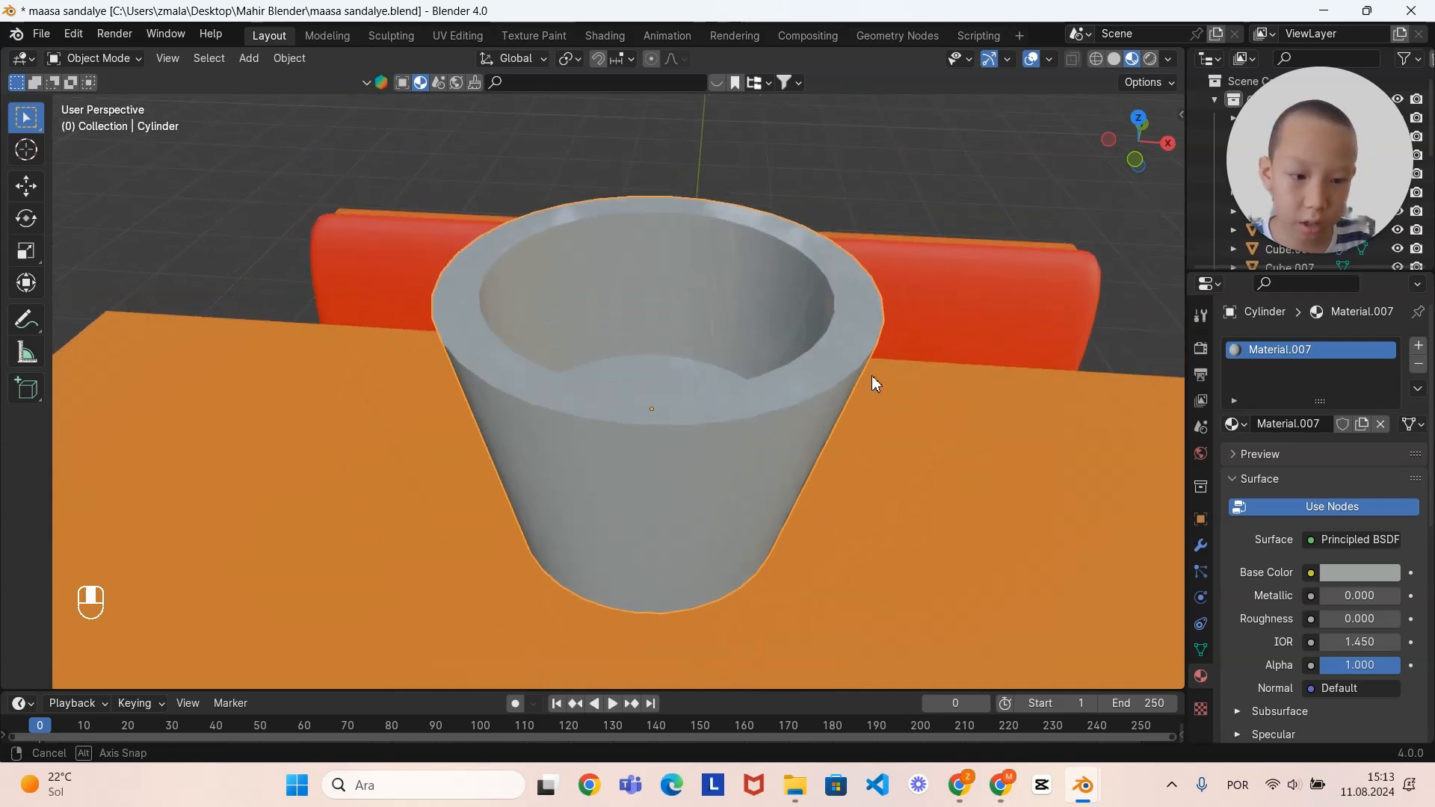
scroll(872, 375, "up", 2)
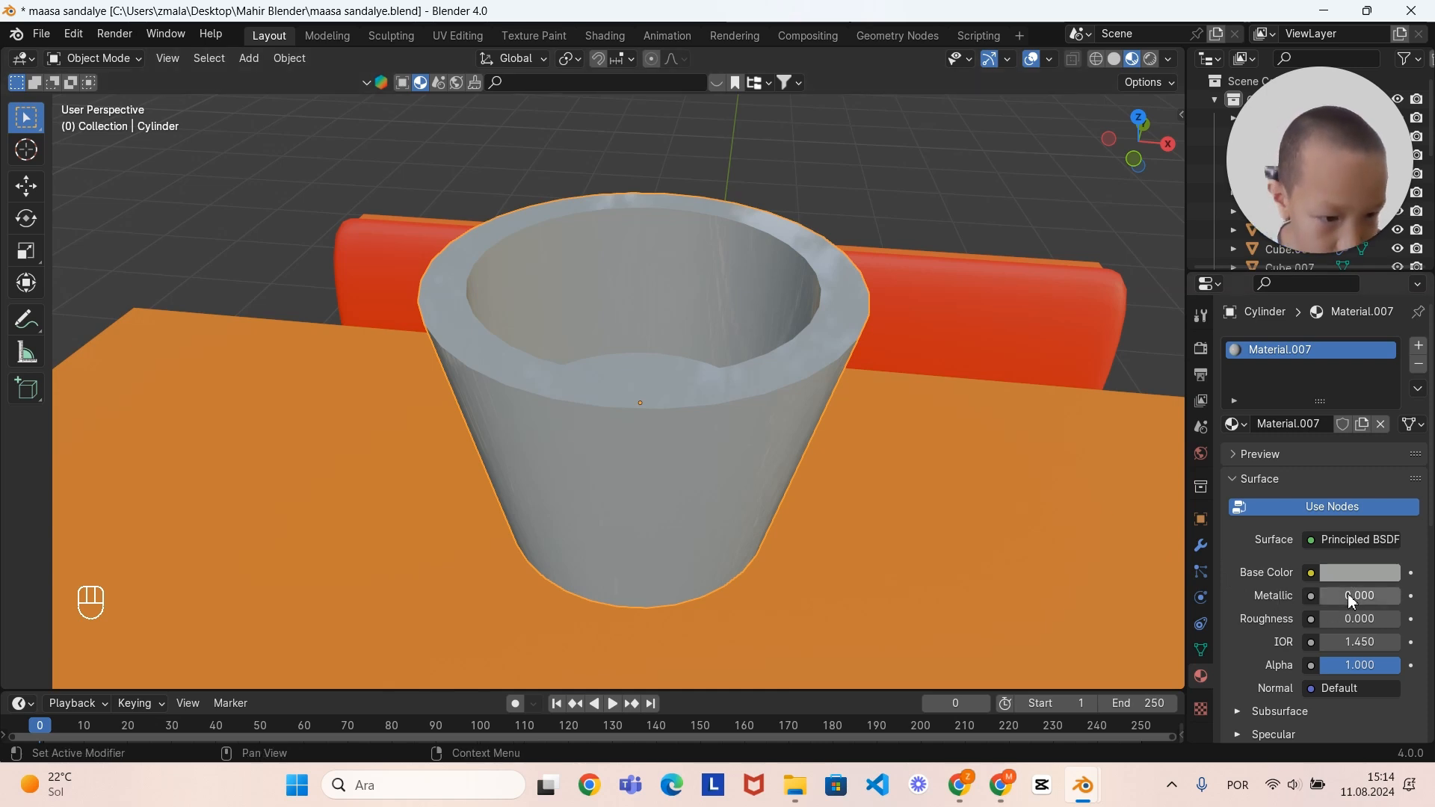
Step: Set the pot material's metallic value to 0.2
mouse_move(1326, 596)
left_mouse_down()
mouse_move(1389, 596)
mouse_move(1338, 596)
left_mouse_up()
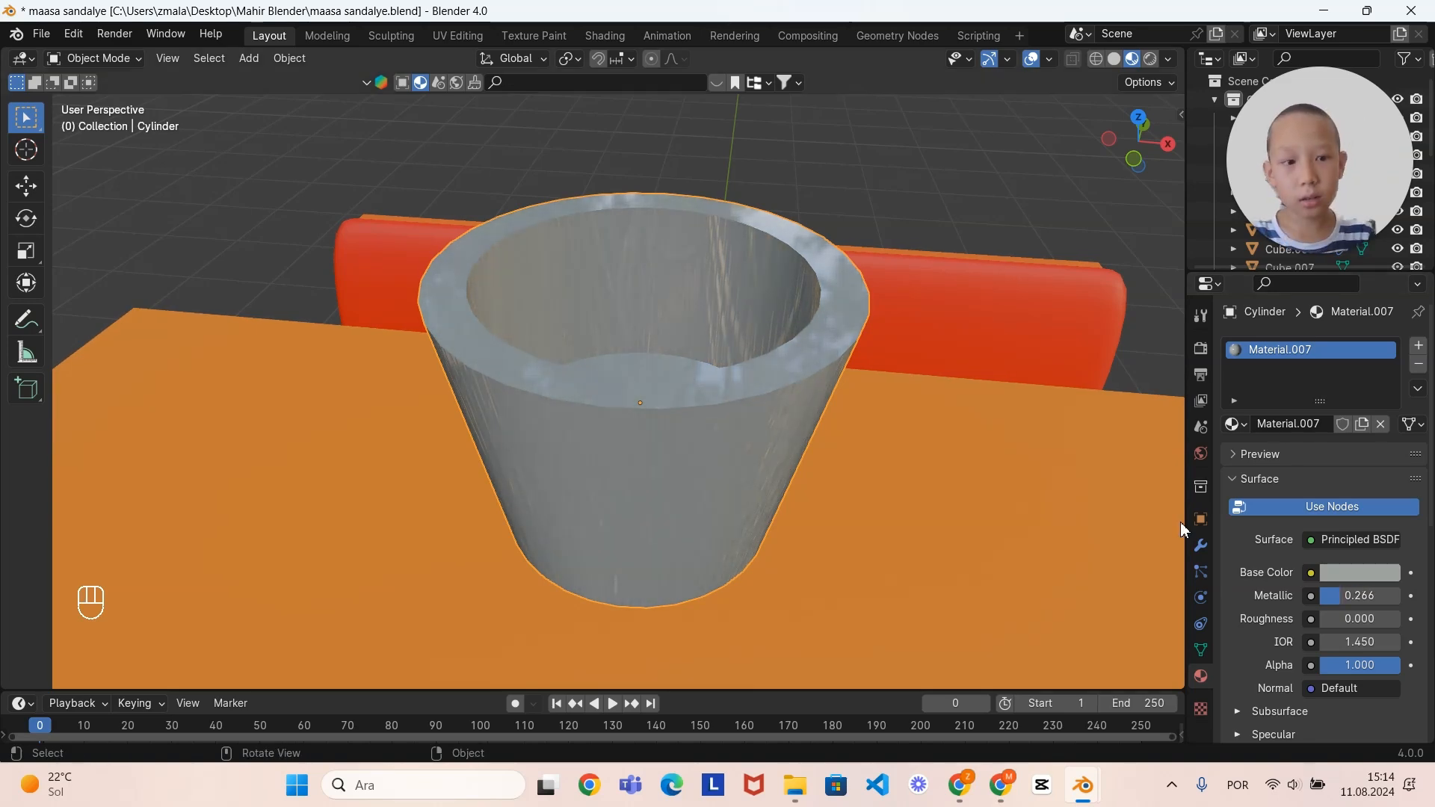
left_click(1359, 596)
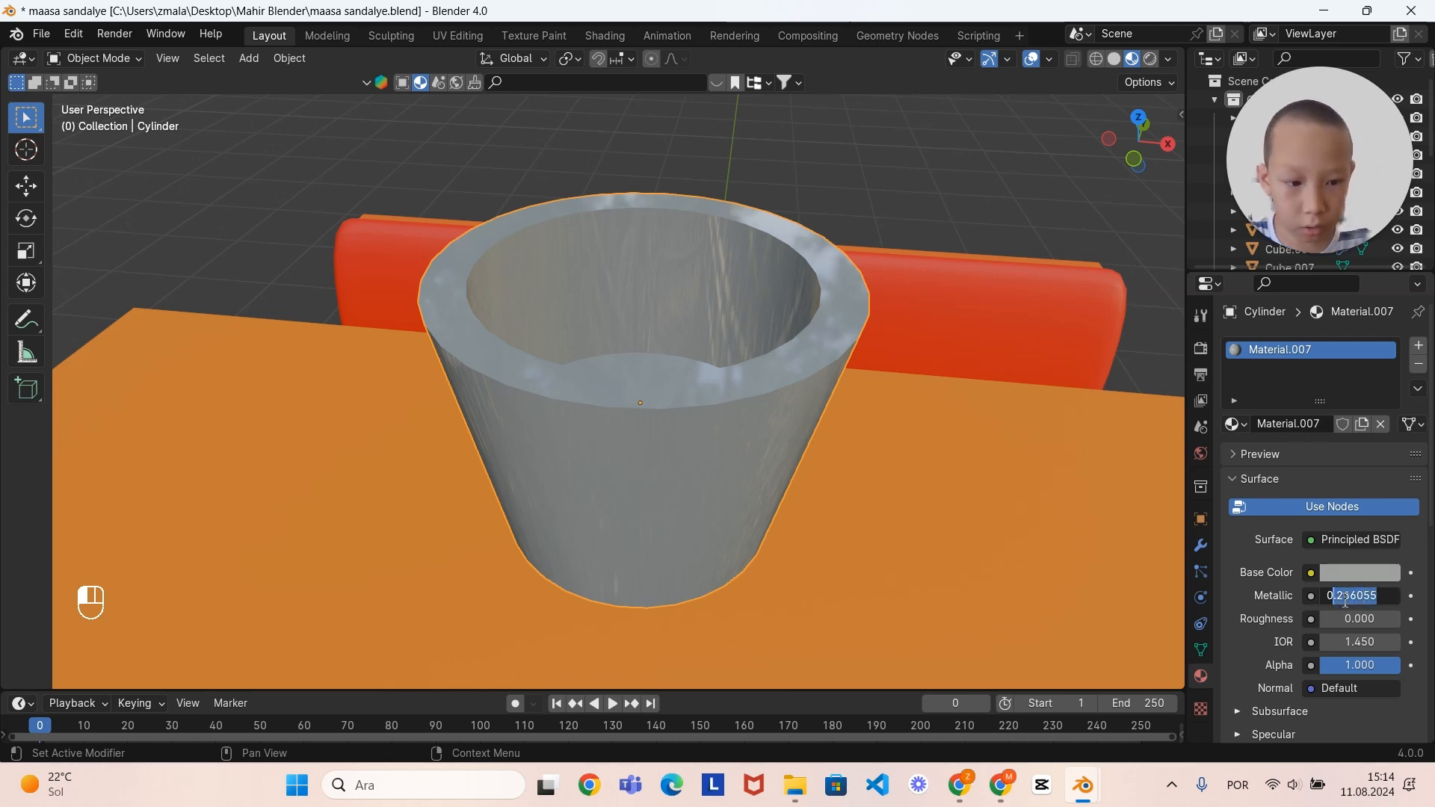
type("0.2")
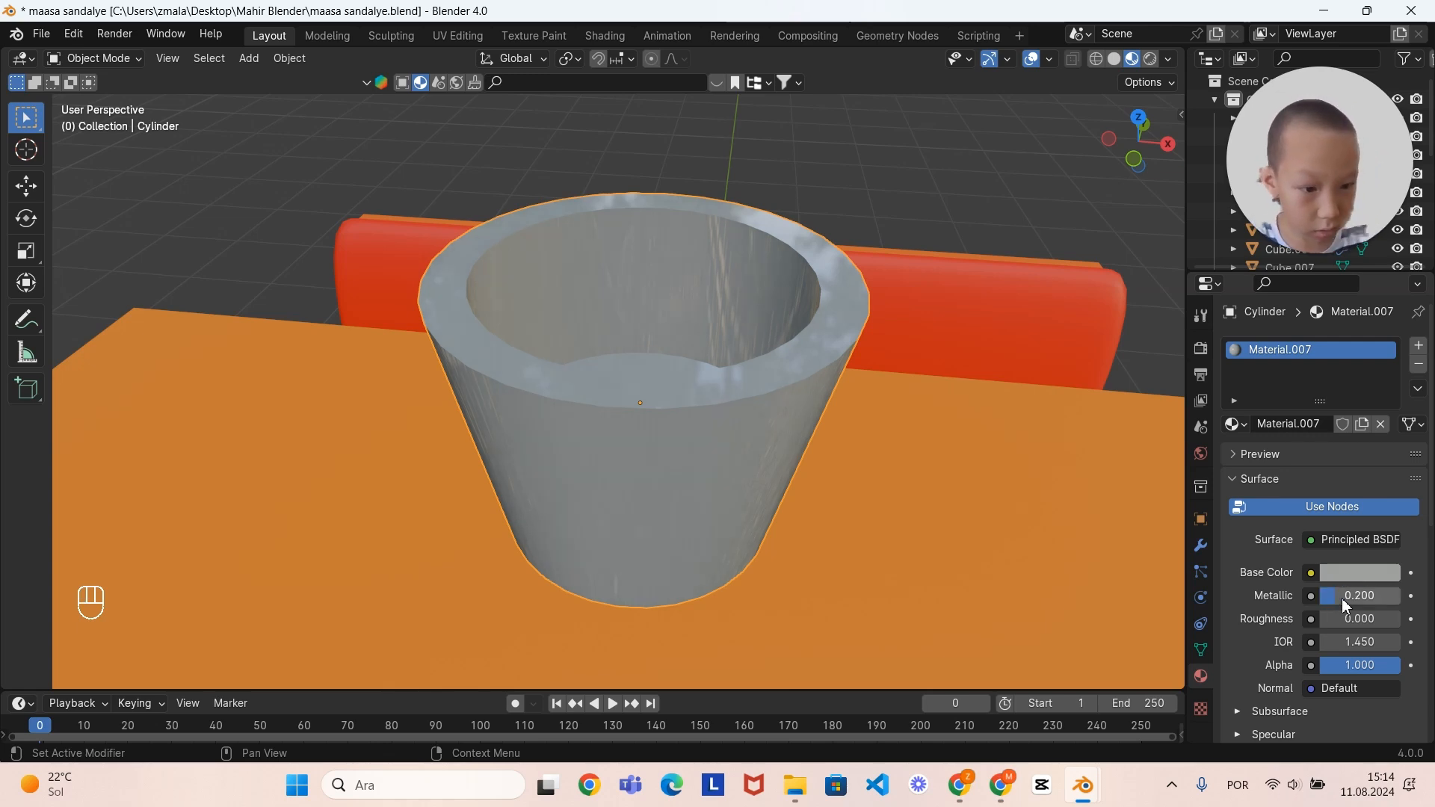
key("Return")
middle_click_drag(1025, 513, 912, 412)
scroll(911, 418, "up", 3)
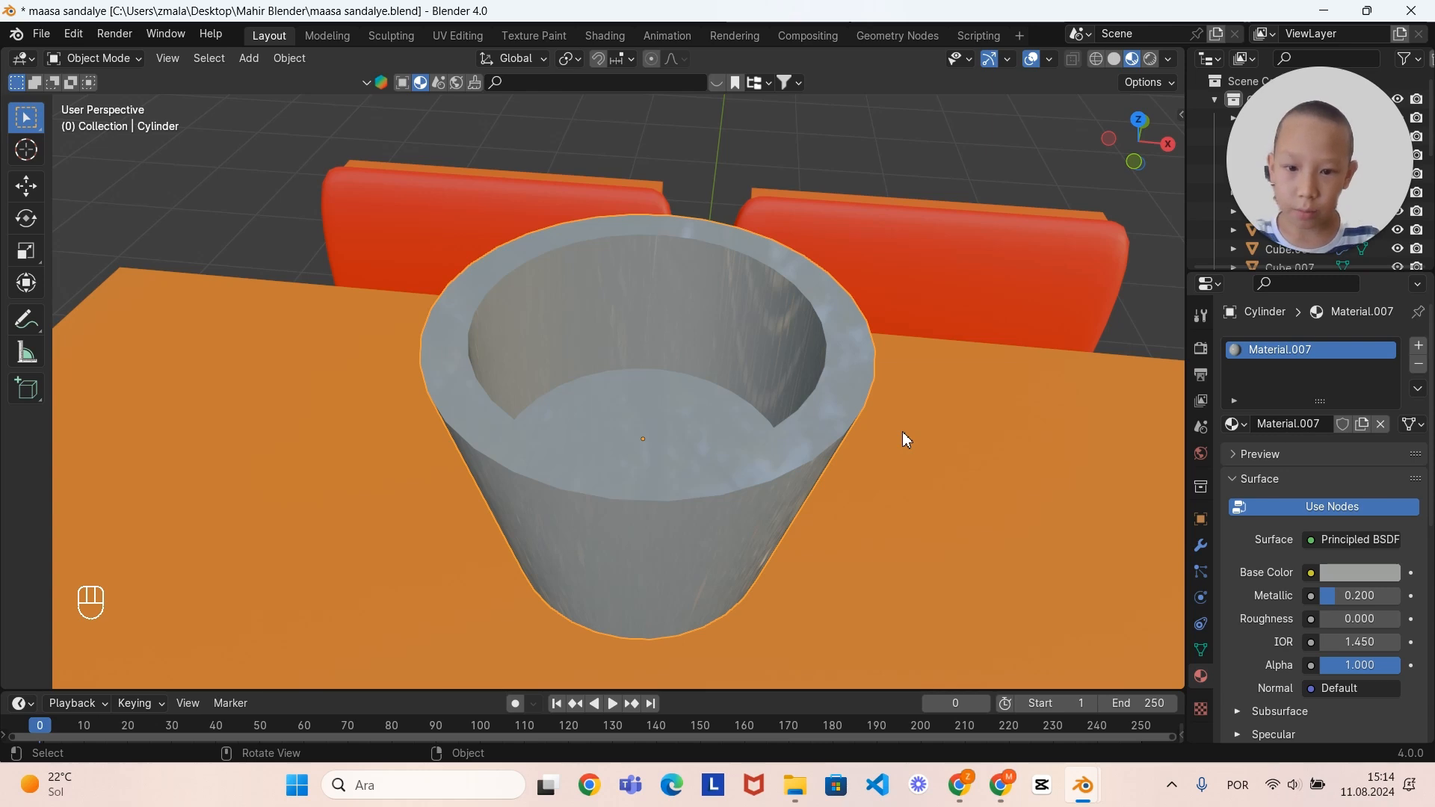
Step: Loop-cut the pot's inner wall a little below the rim, fill the loop with a face, and return to Object Mode
key("Tab")
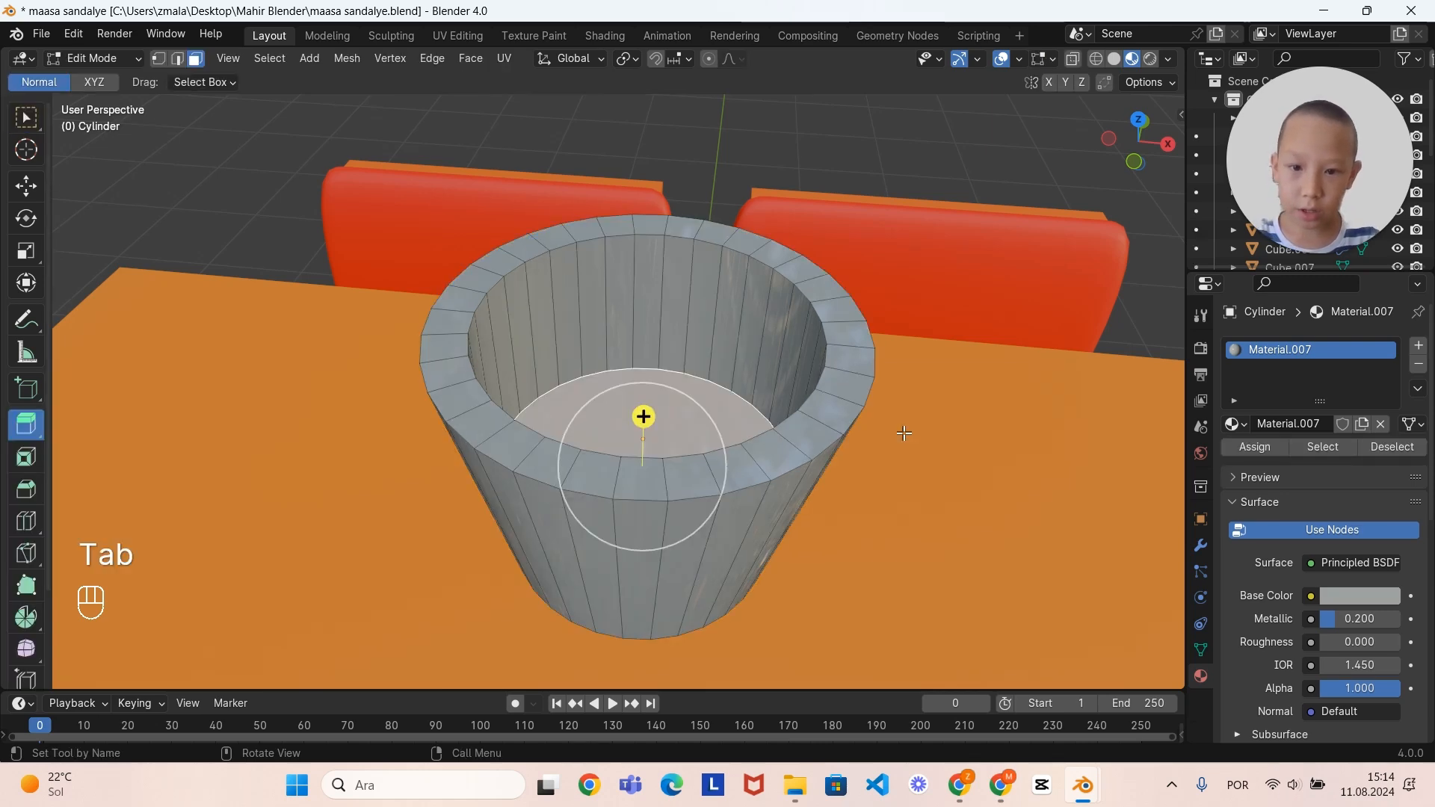
left_click(26, 521)
left_click_drag(602, 302, 601, 271)
middle_click_drag(793, 358, 839, 332, "shift")
key("f")
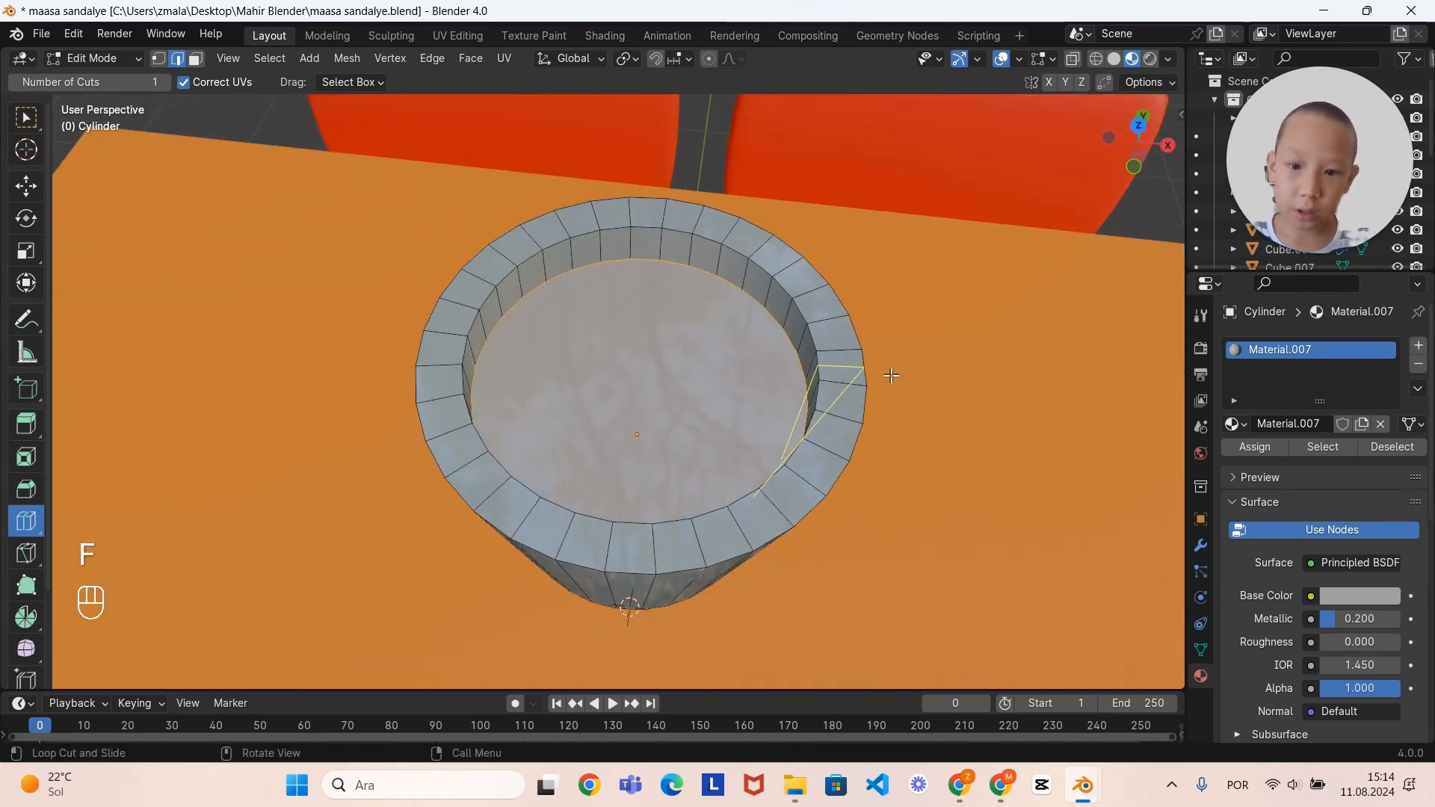
key("Tab")
scroll(635, 499, "up", 2)
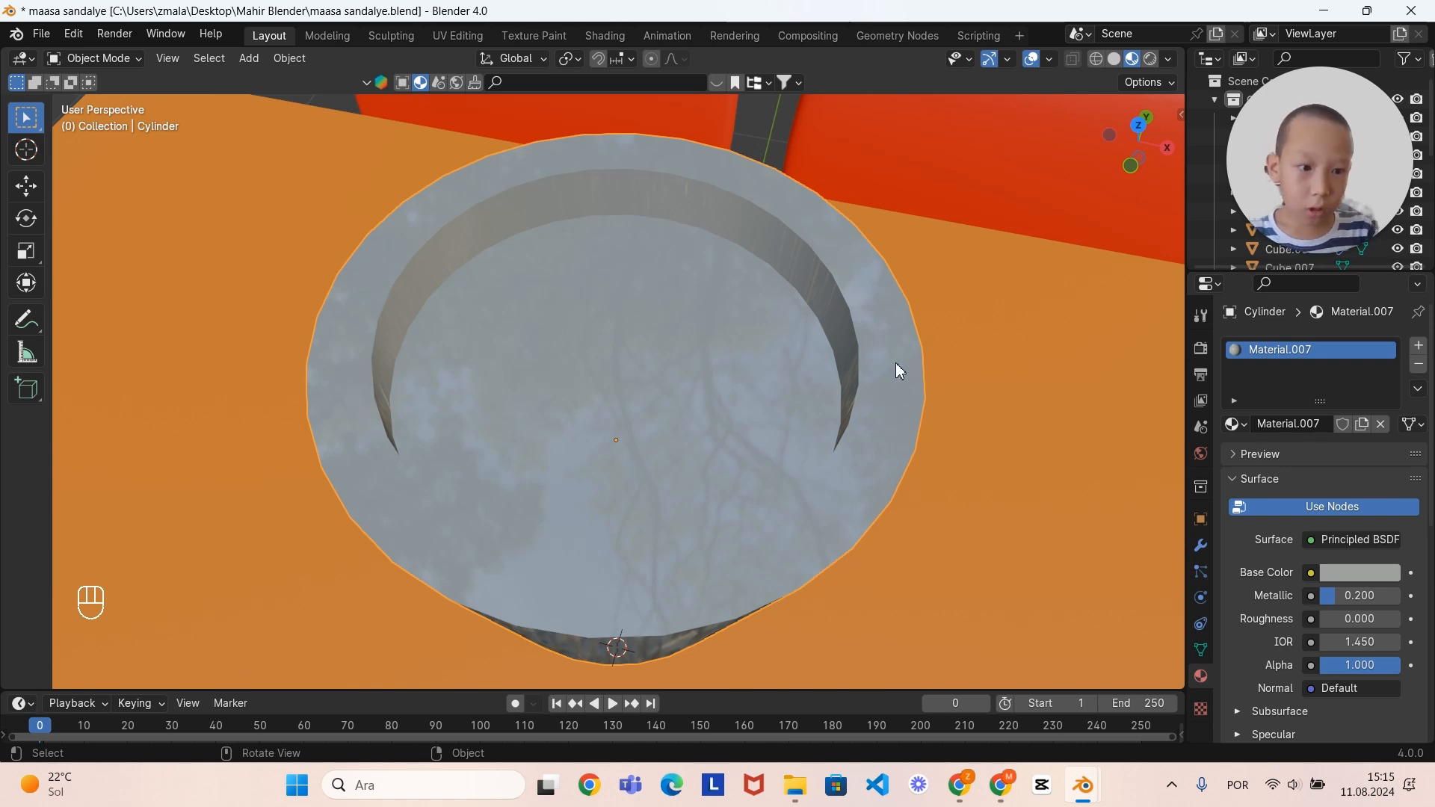
Step: Add a second material slot with a new material to the pot and set its base color to a dark orange-brown
left_click(1419, 345)
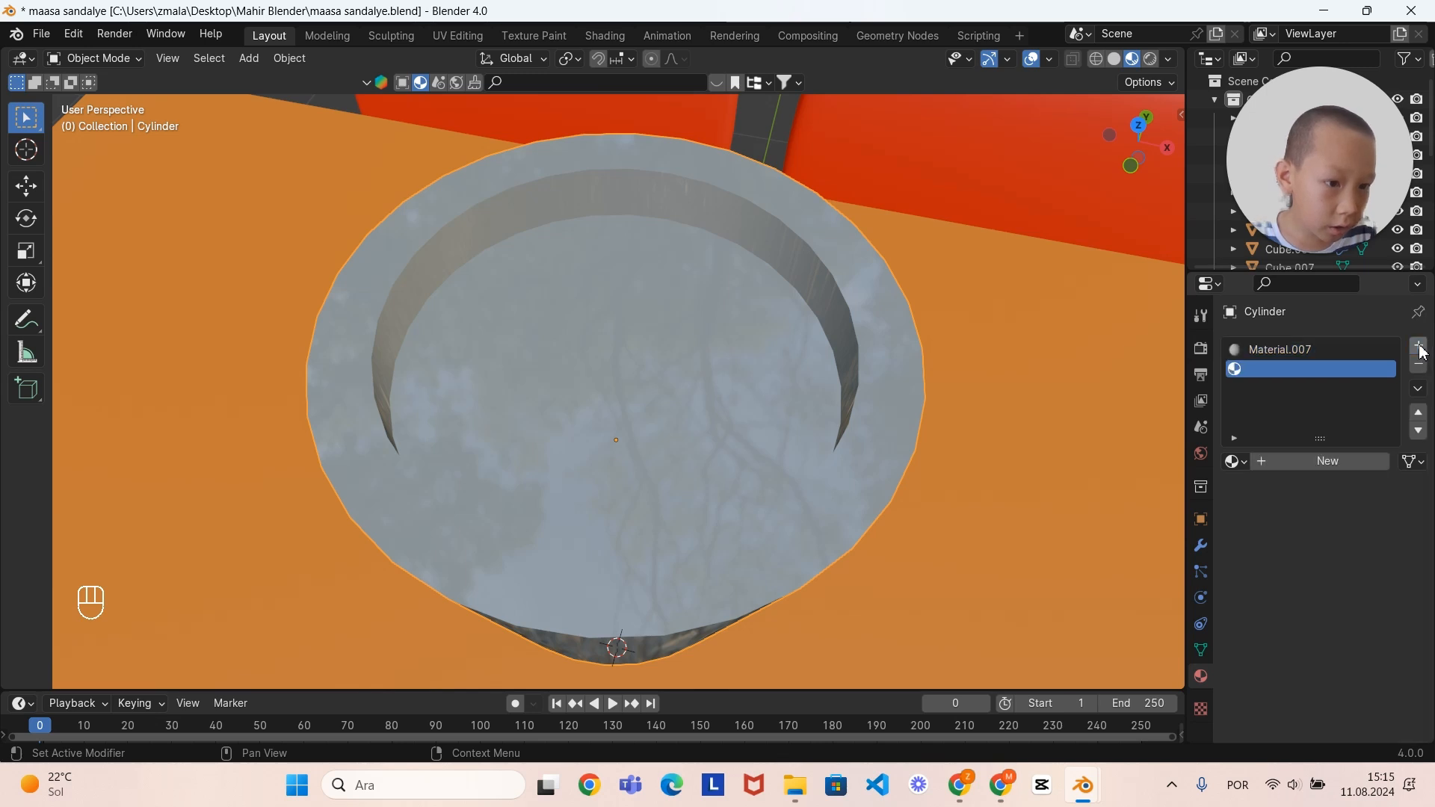
left_click(1324, 458)
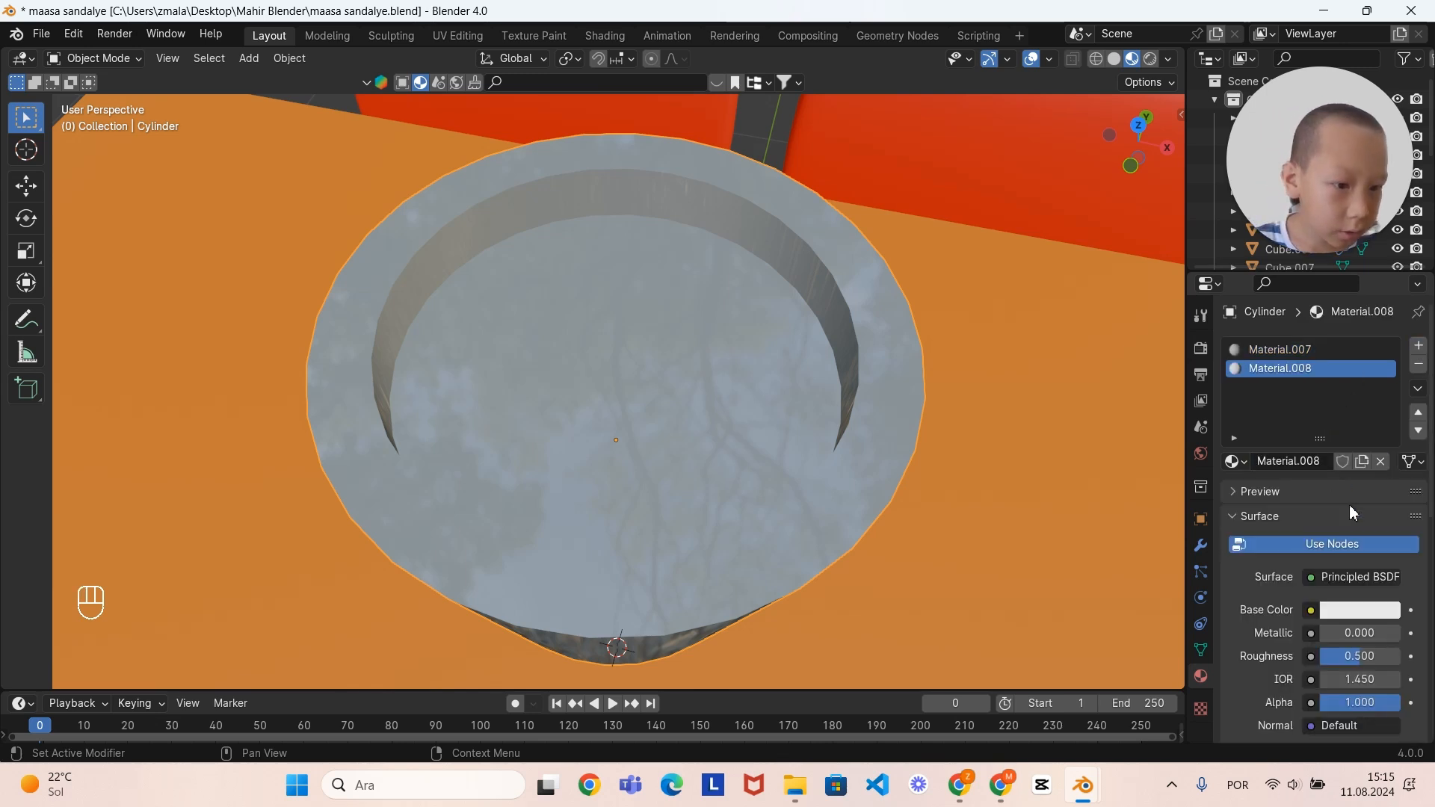
left_click(1367, 614)
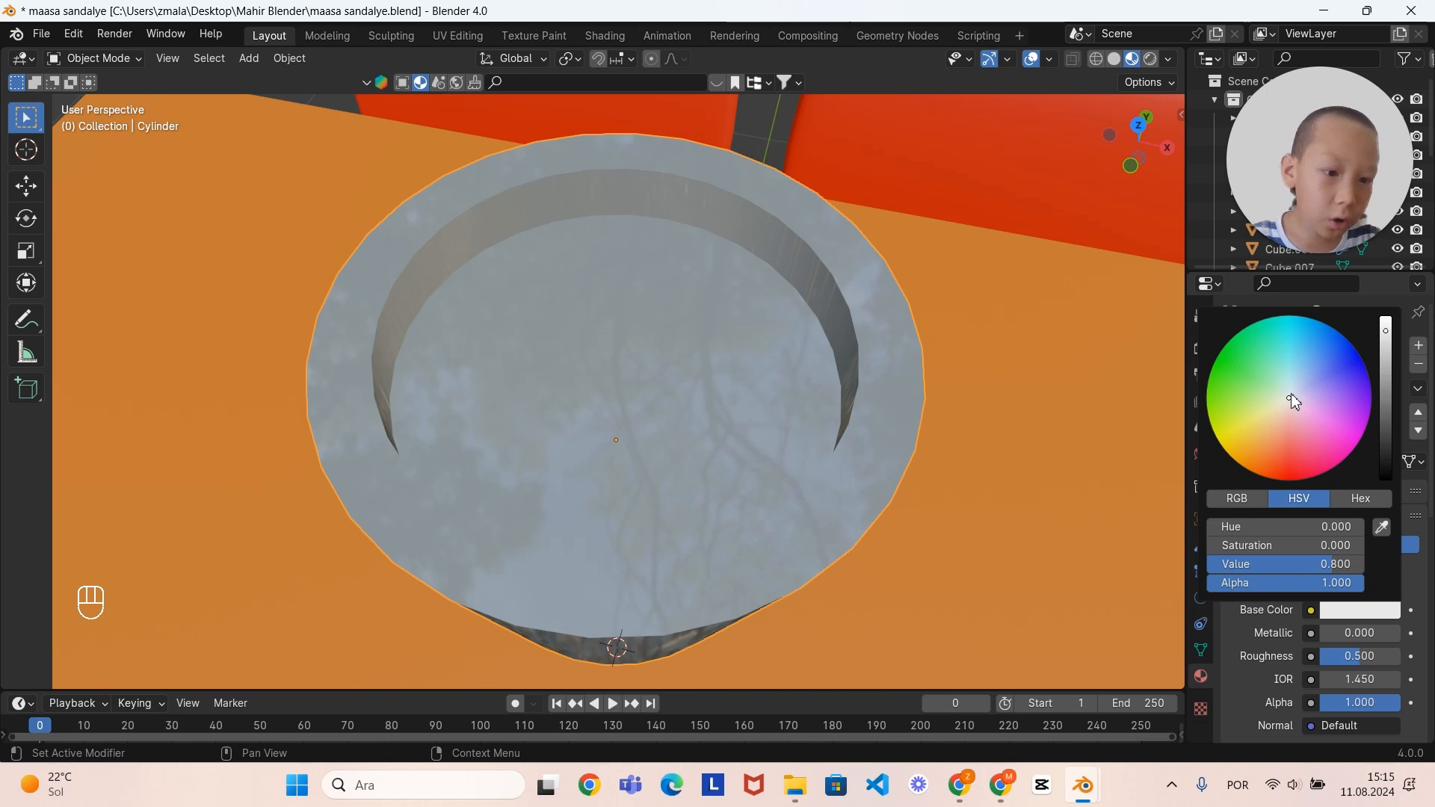
left_click_drag(1291, 393, 1249, 469)
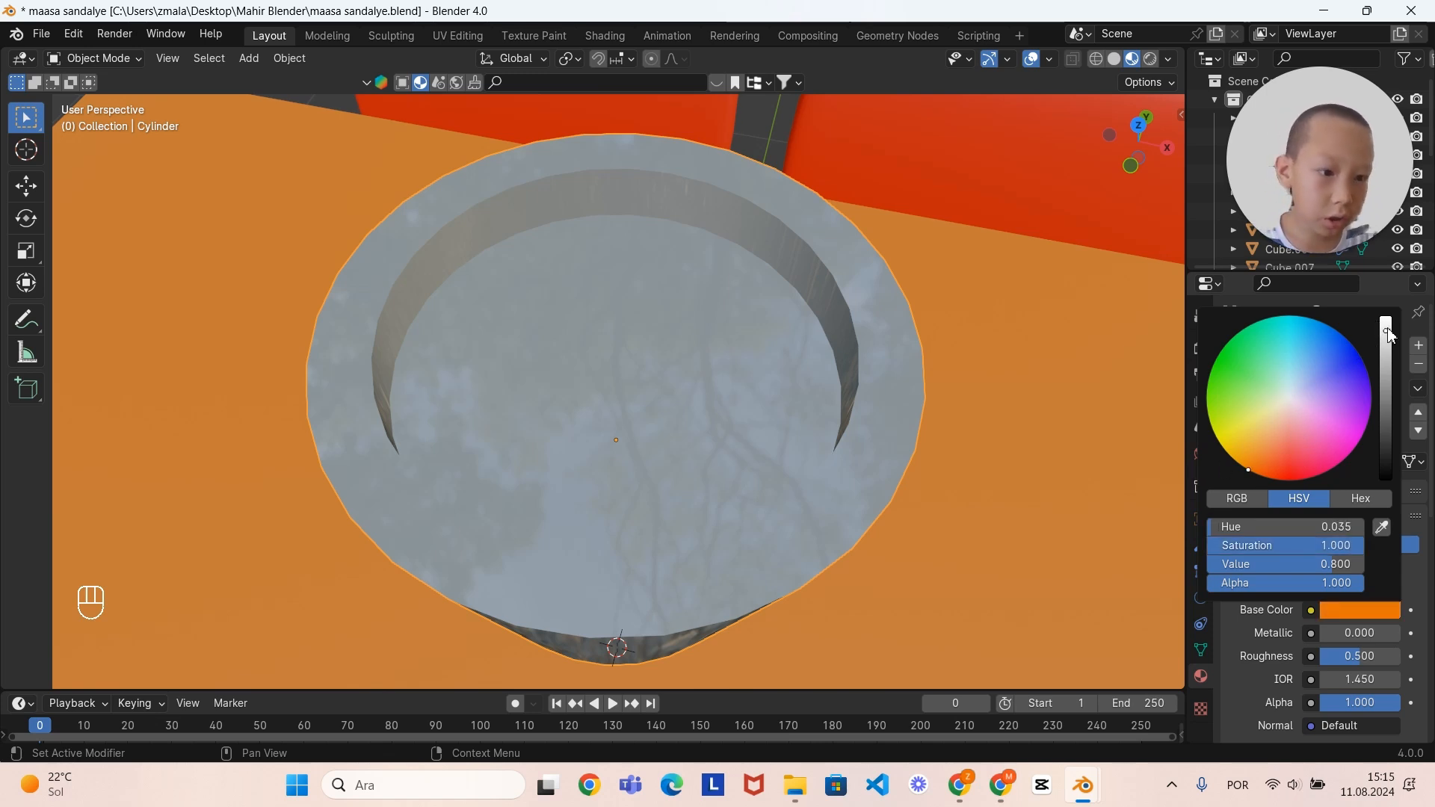
left_click_drag(1386, 331, 1386, 382)
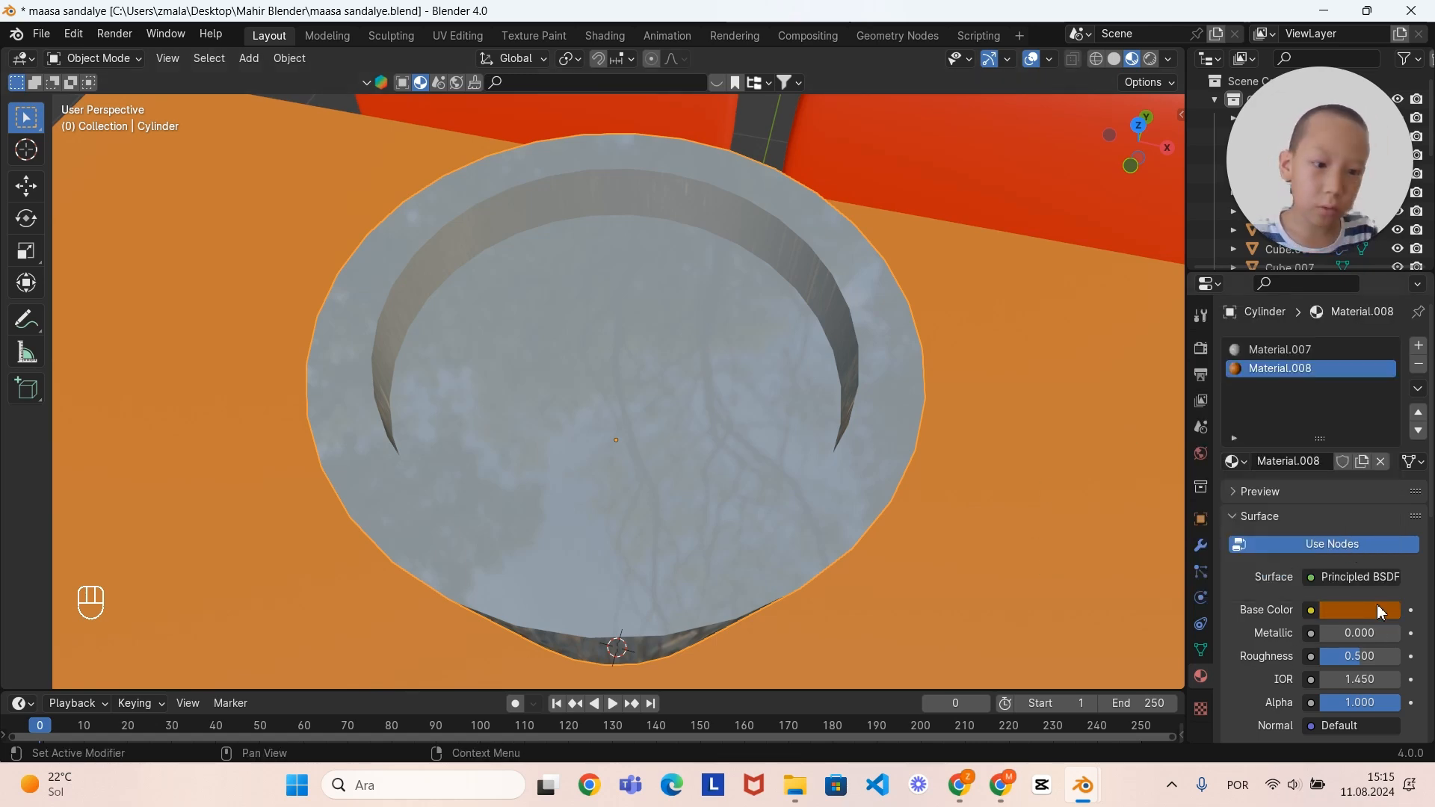
Step: Assign the brown material to the soil face inside the pot in Edit Mode and return to Object Mode
key("Tab")
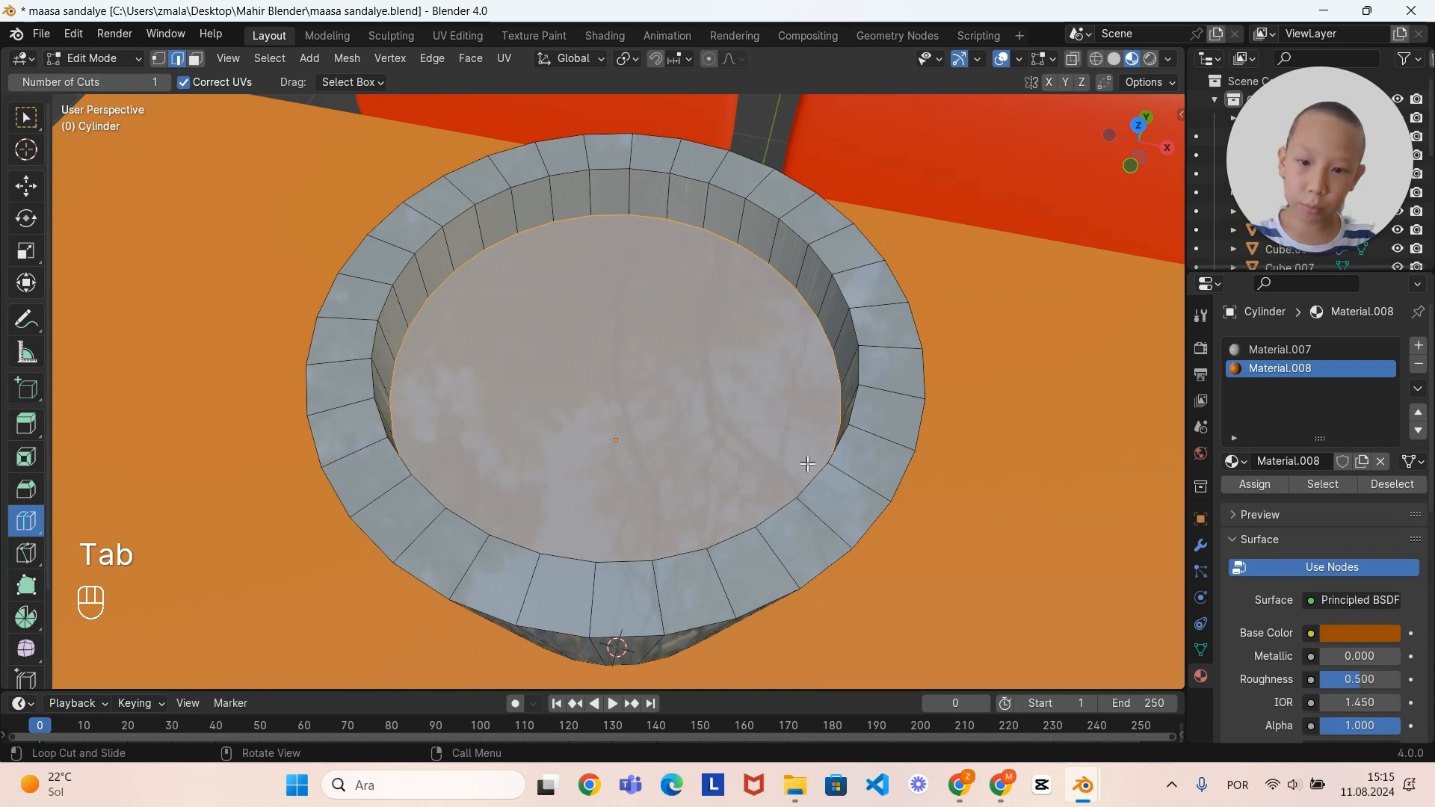
middle_click_drag(836, 429, 845, 435)
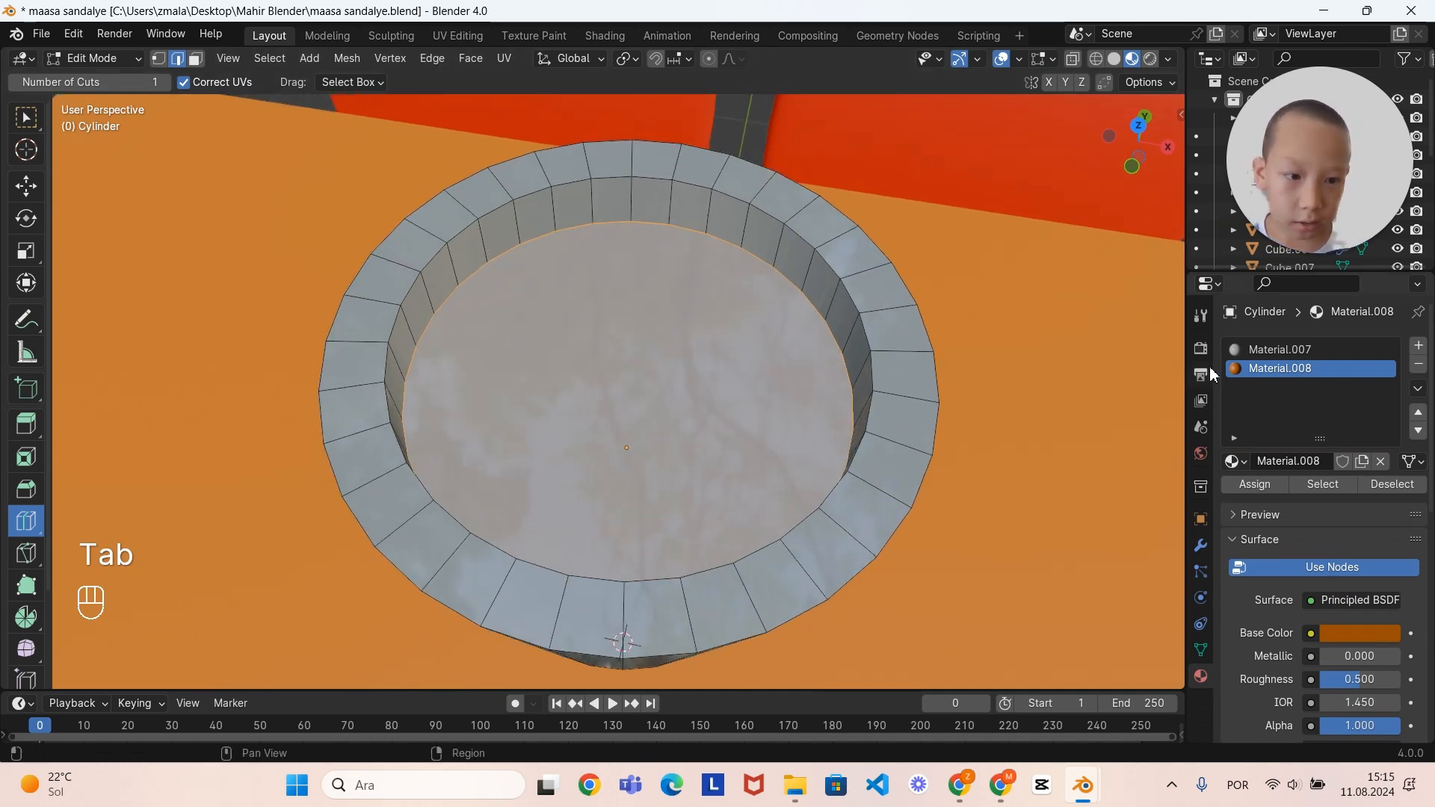
left_click(1255, 484)
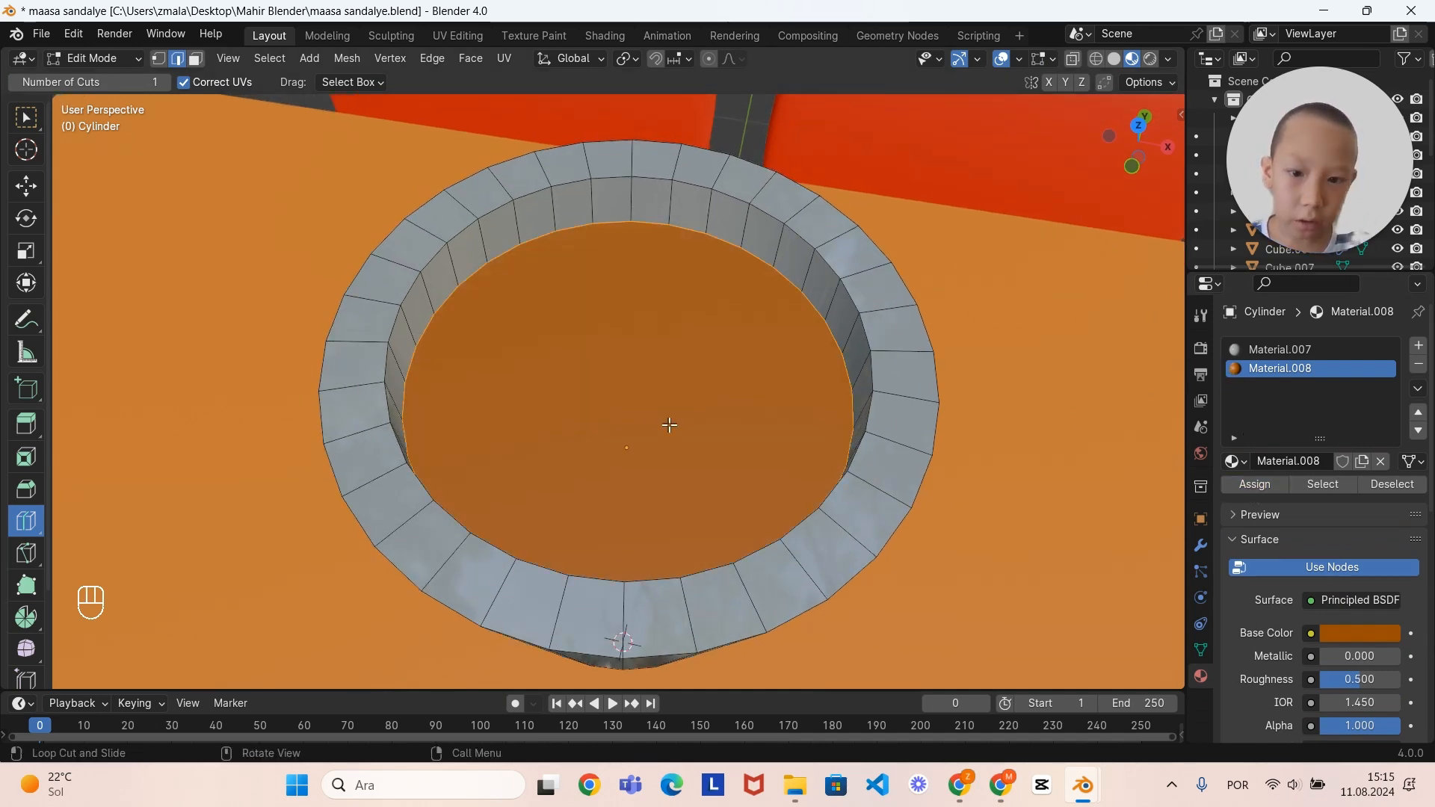
middle_click_drag(670, 424, 669, 394)
key("Tab")
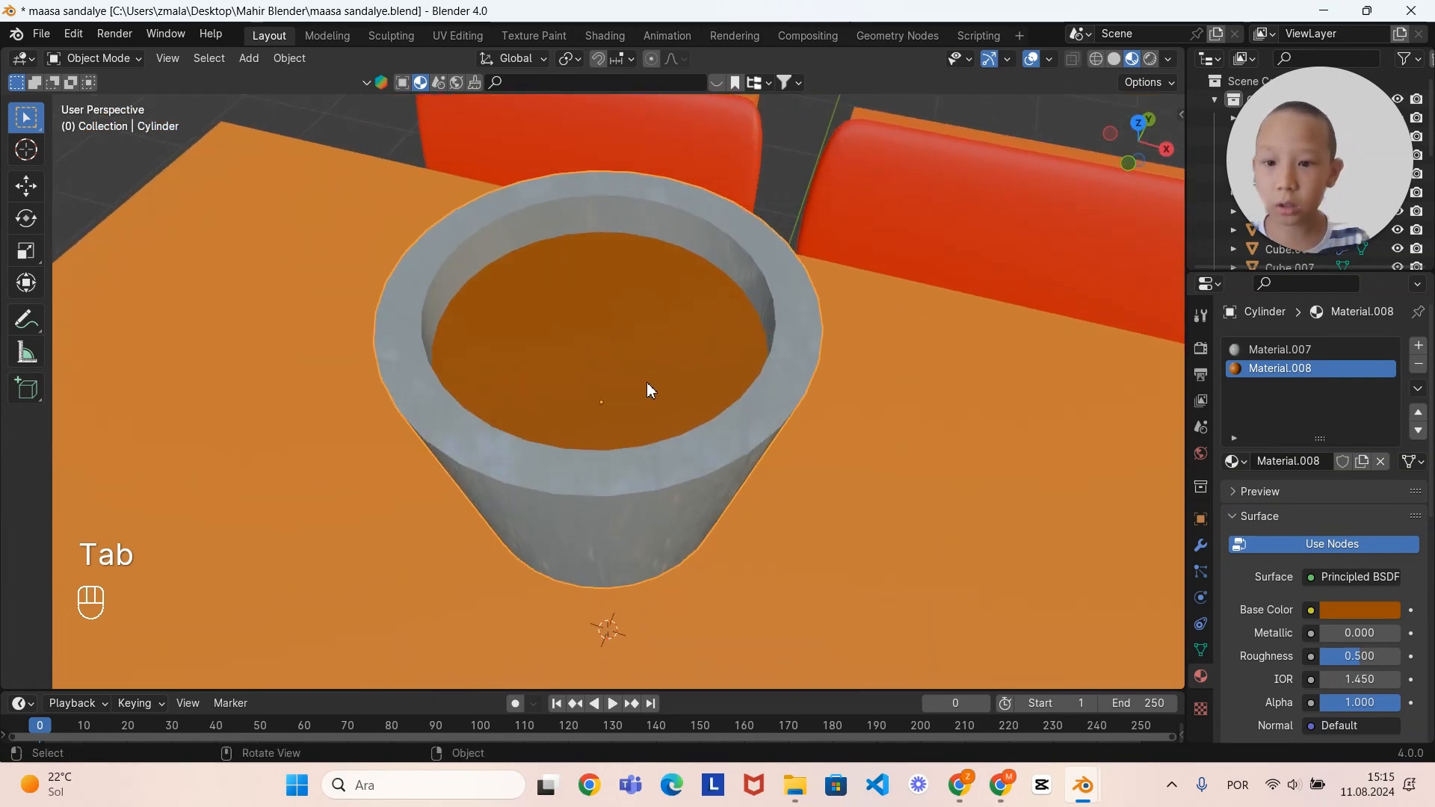
Step: Add a Bezier curve to the scene as the base for the flower's stem
middle_click_drag(680, 341, 664, 366)
scroll(671, 365, "down", 4)
scroll(674, 356, "up", 3)
scroll(639, 343, "down", 3)
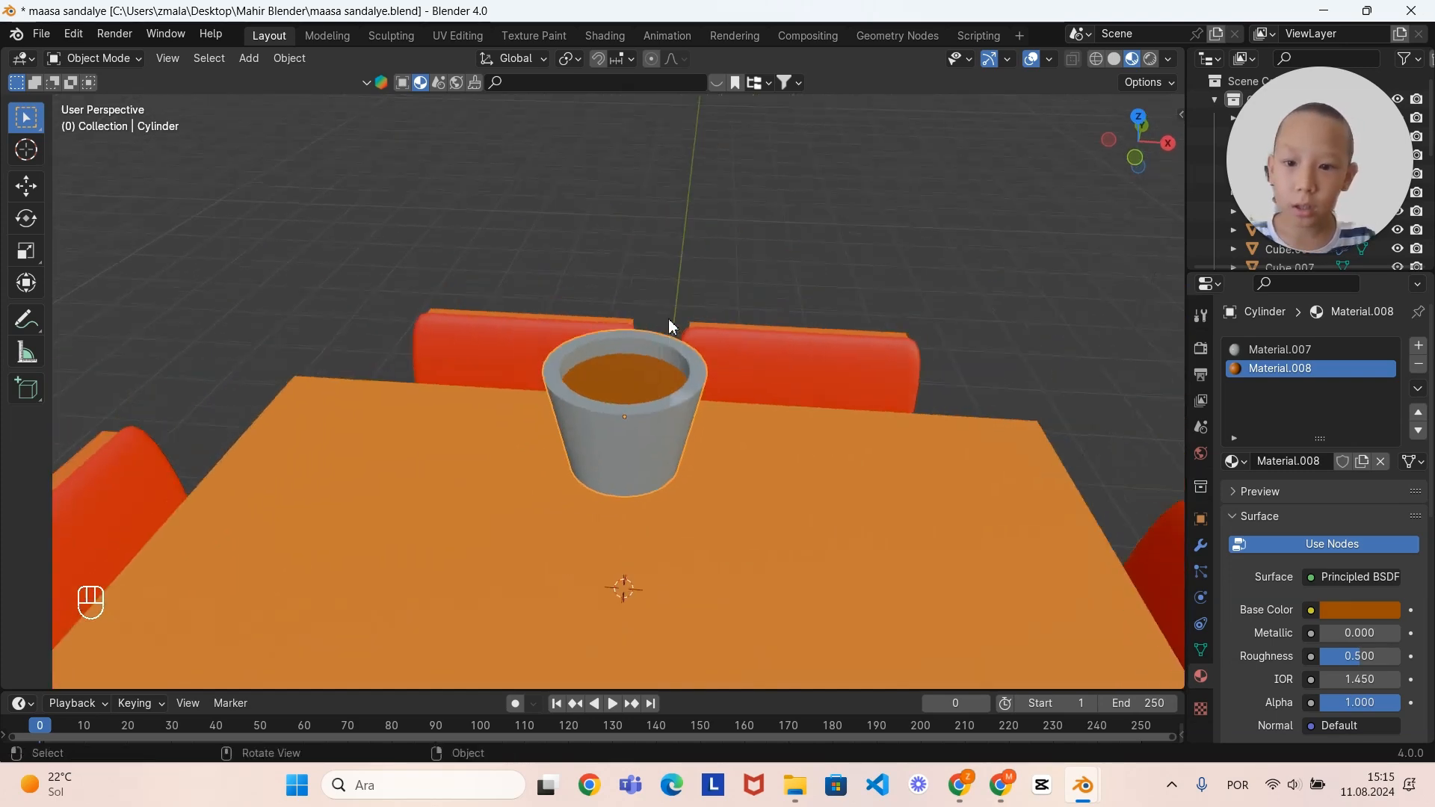
scroll(672, 350, "up", 1)
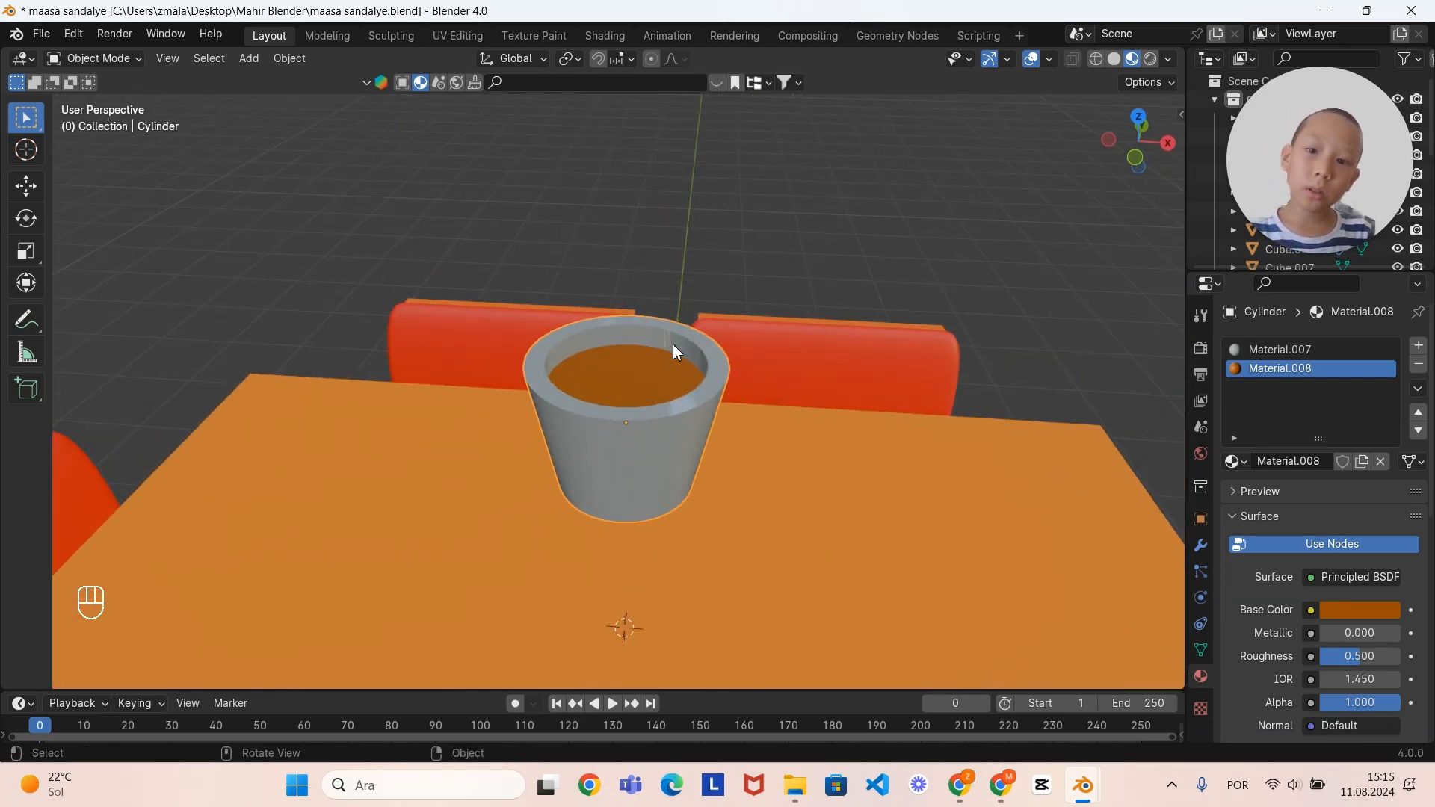
left_click(250, 59)
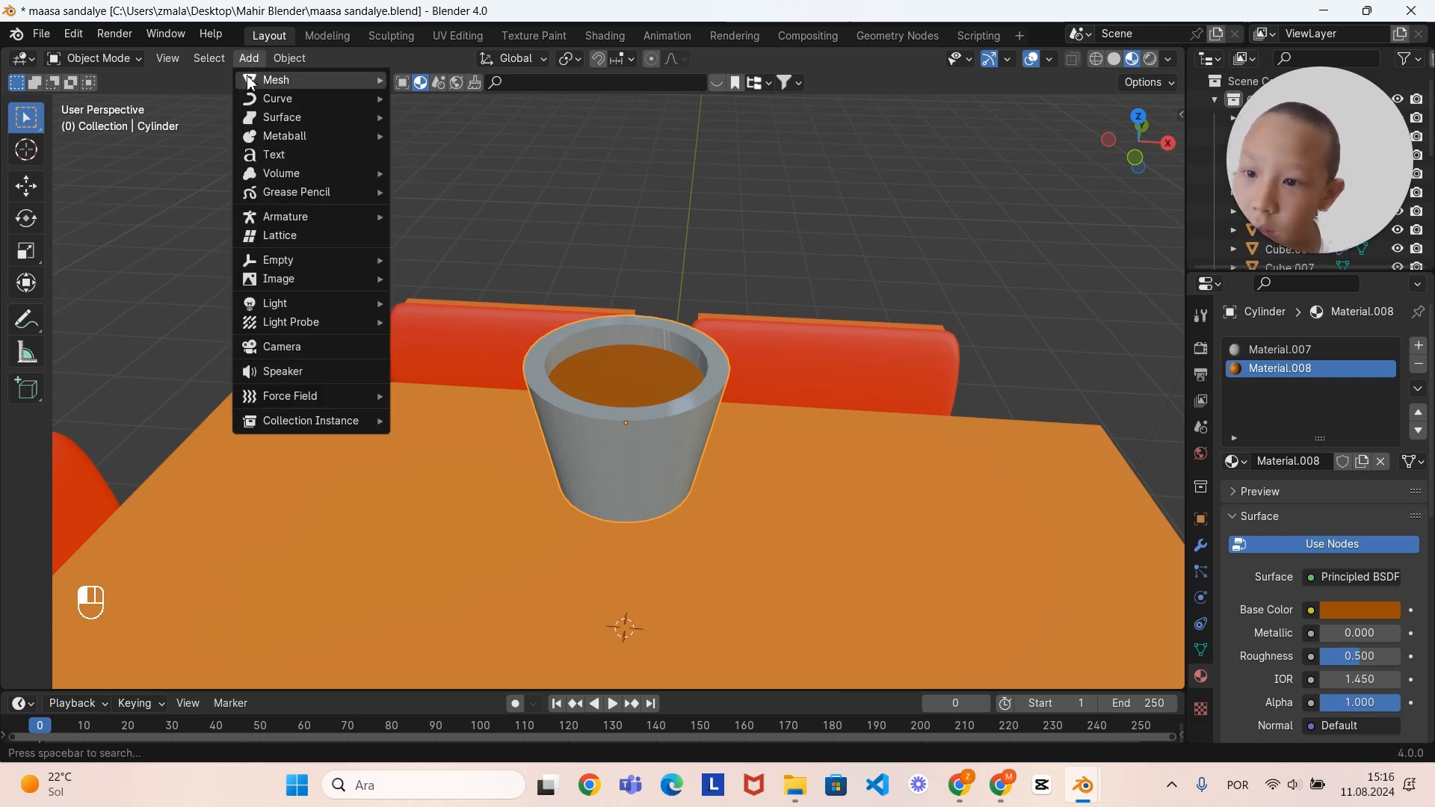
mouse_move(272, 105)
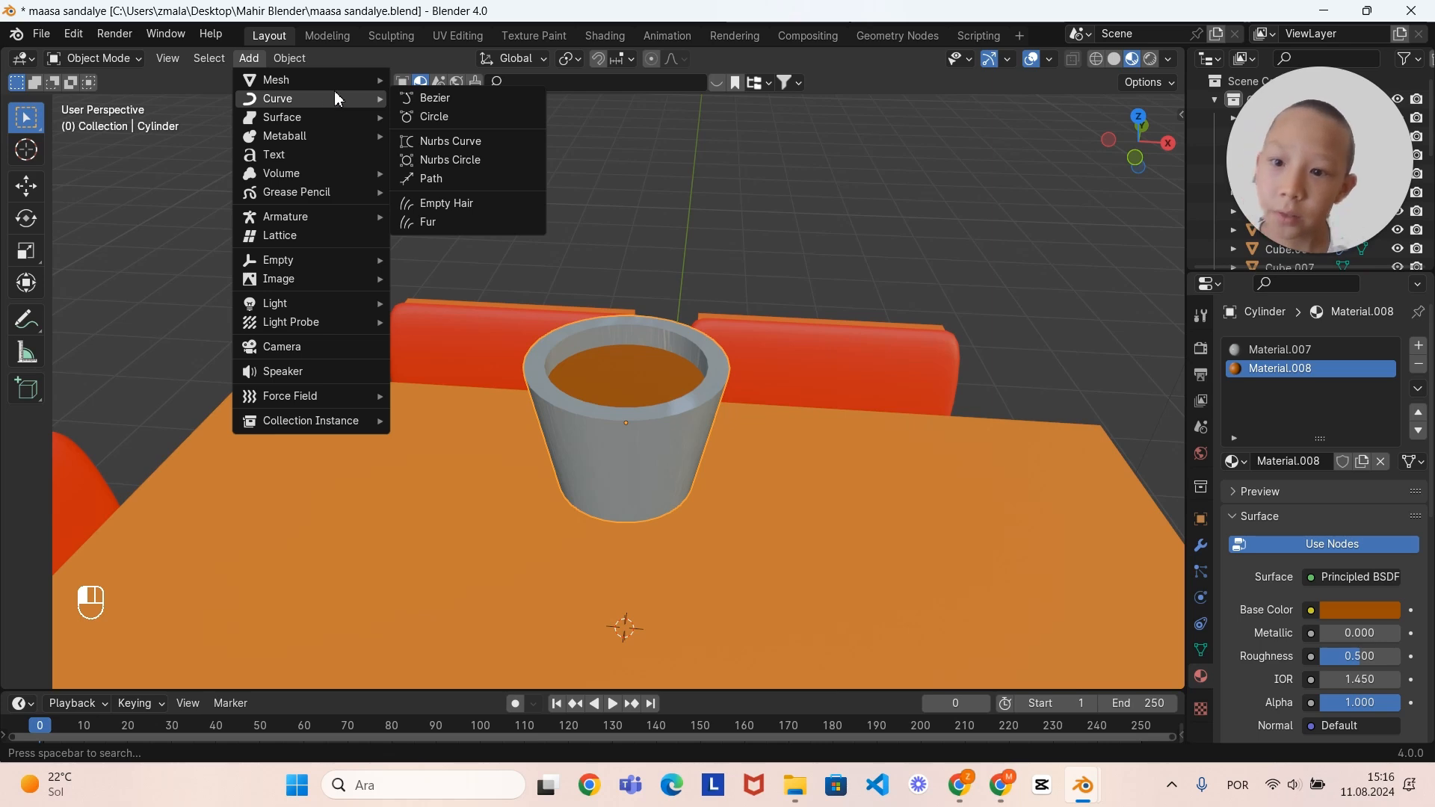
left_click(432, 99)
scroll(756, 314, "down", 3)
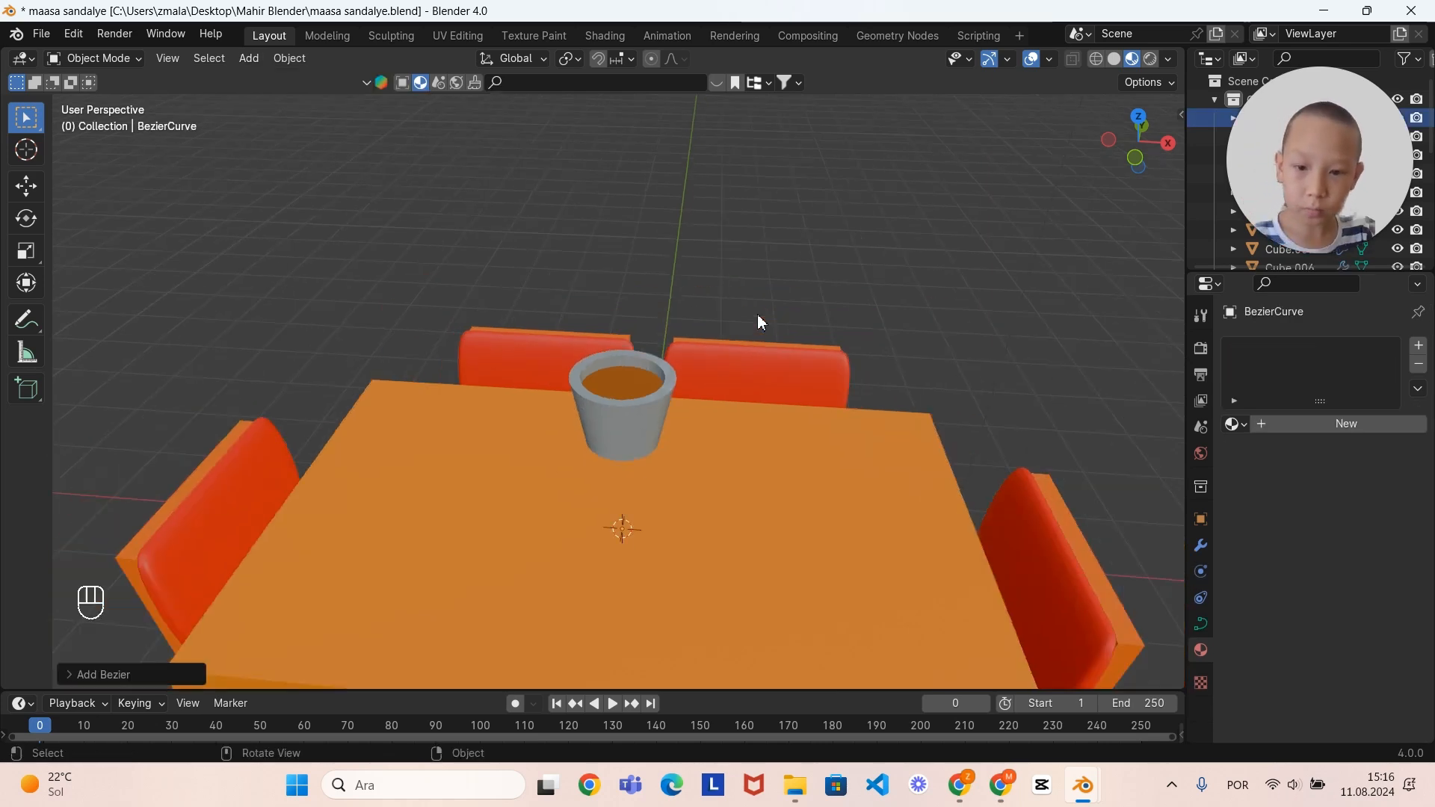
Step: Move the Bezier curve straight up along the Z axis until it floats above the pot
middle_click_drag(788, 416, 850, 407)
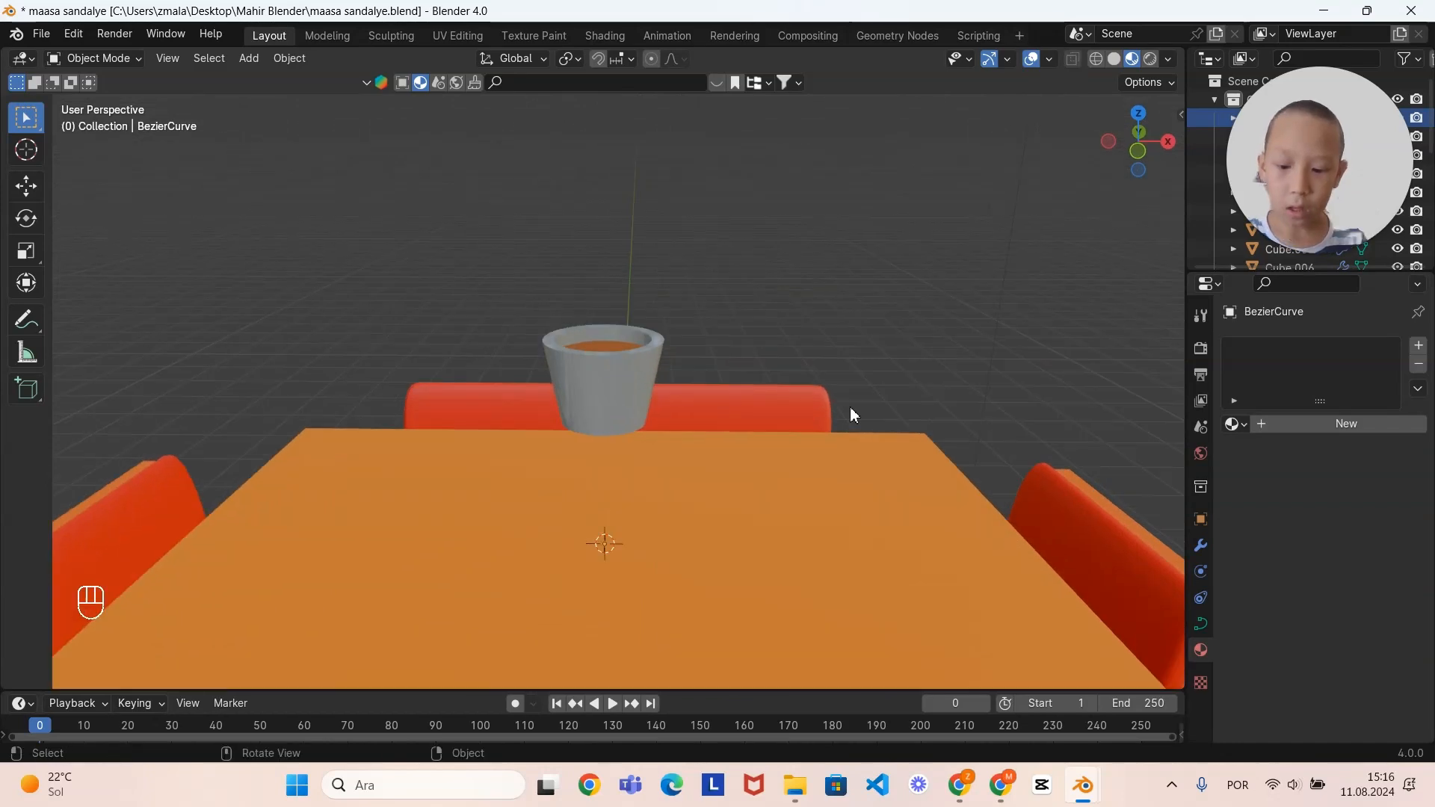
key("g")
key("z")
left_click(850, 744)
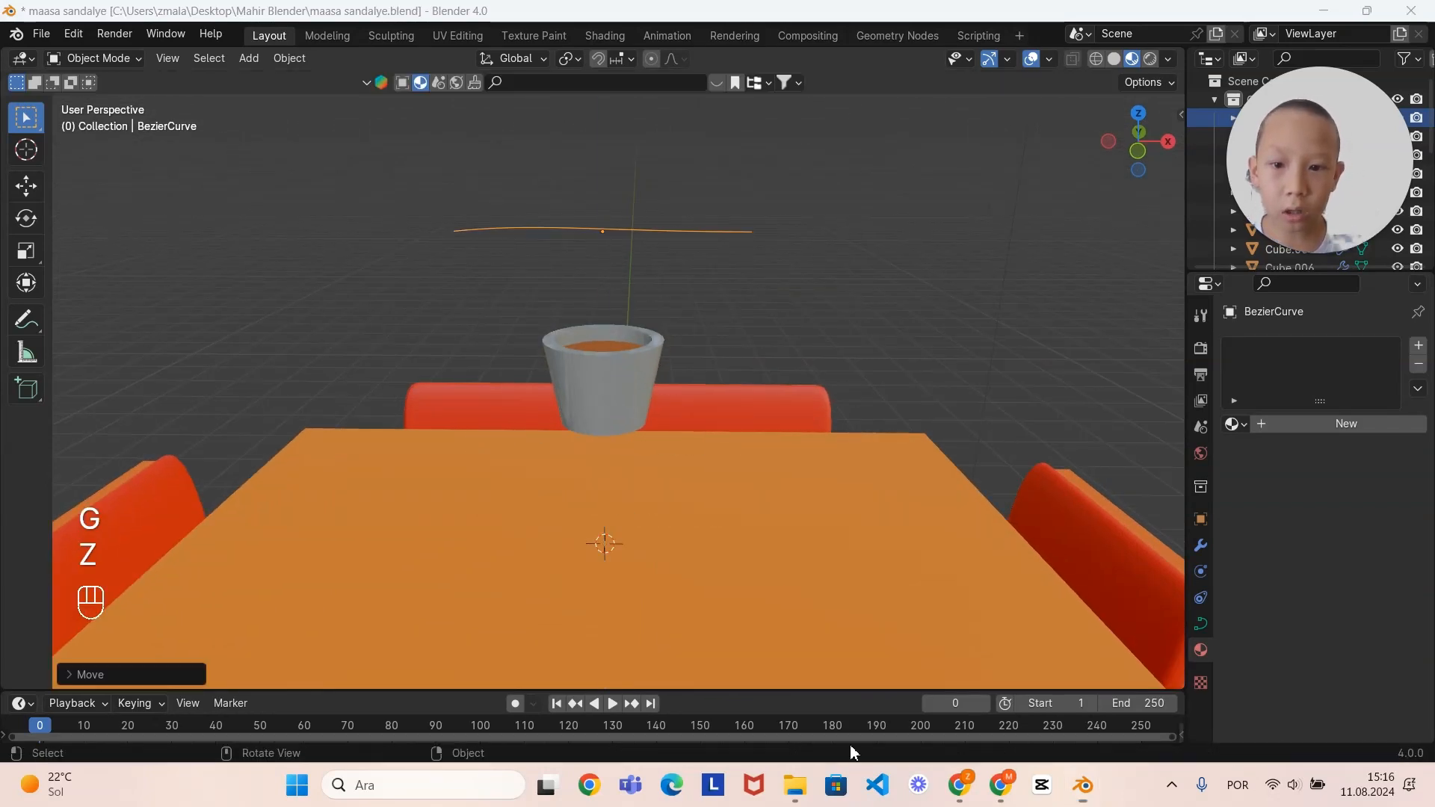
middle_click_drag(847, 426, 852, 452)
scroll(841, 458, "up", 2)
key("ctrl+z")
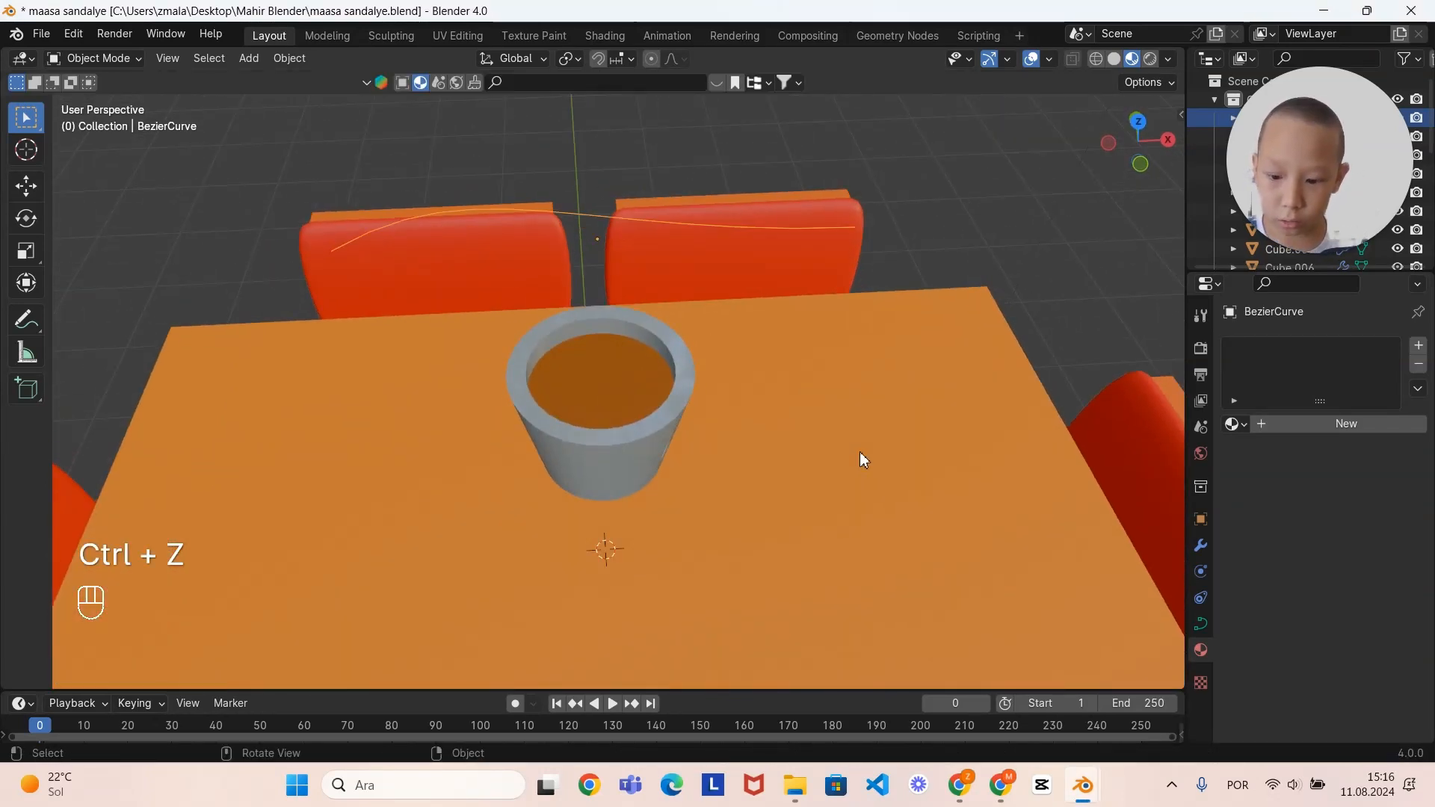
Step: Rotate the Bezier curve 90 degrees about the Z axis
key("r")
key("z")
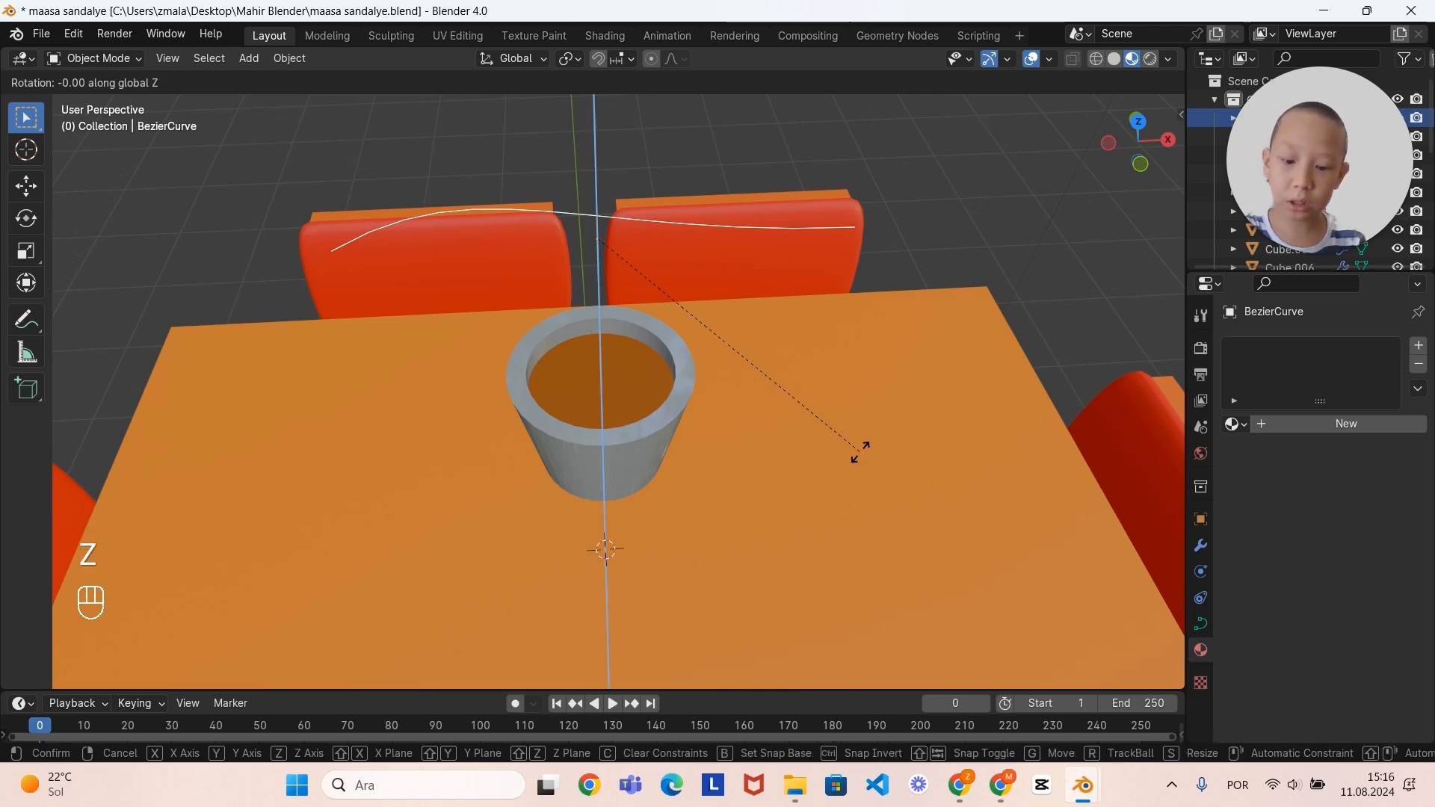
key("9")
key("0")
left_click(860, 452)
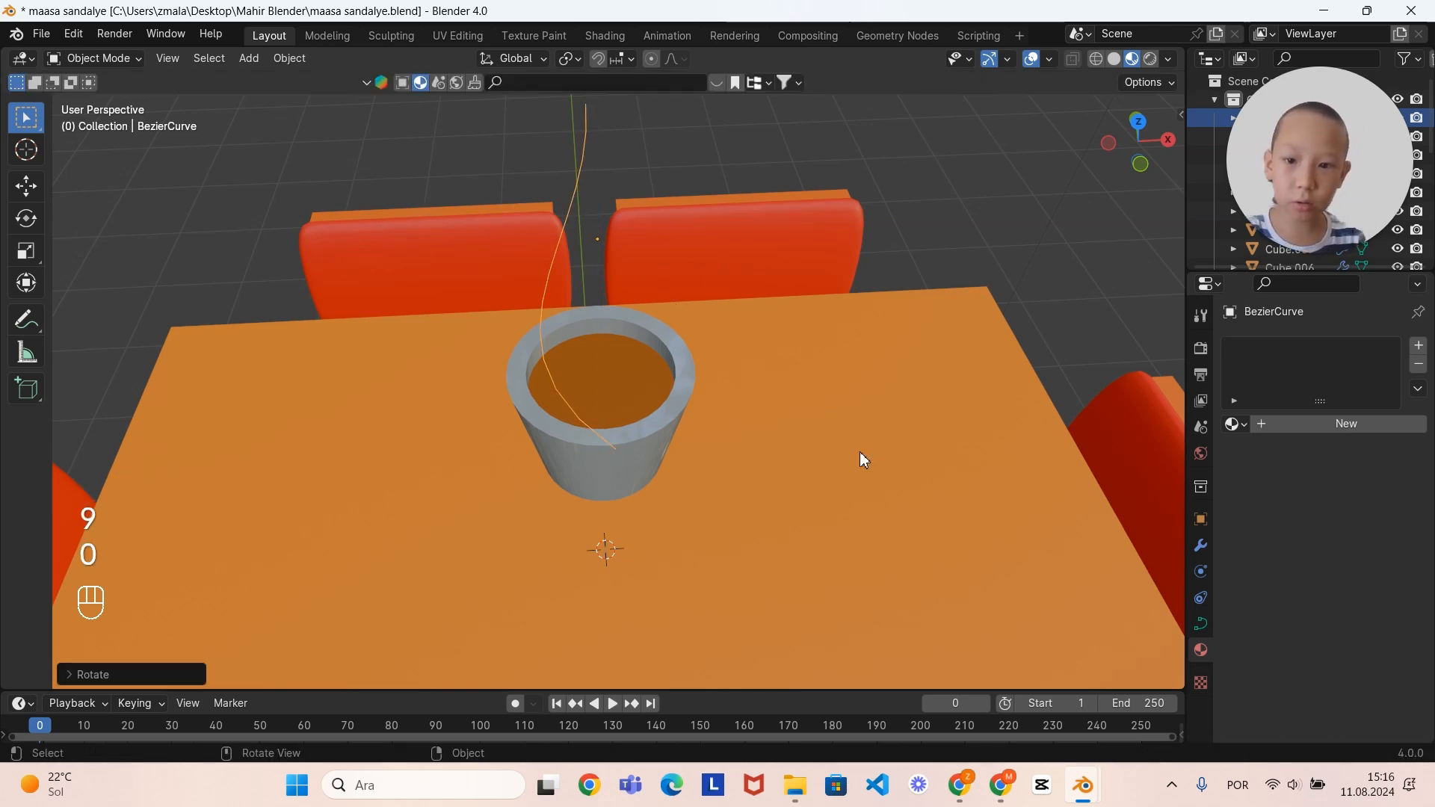
Step: Rotate the Bezier curve 90 degrees about the X axis so that it stands upright over the pot
middle_click_drag(860, 452, 823, 462)
key("r")
key("x")
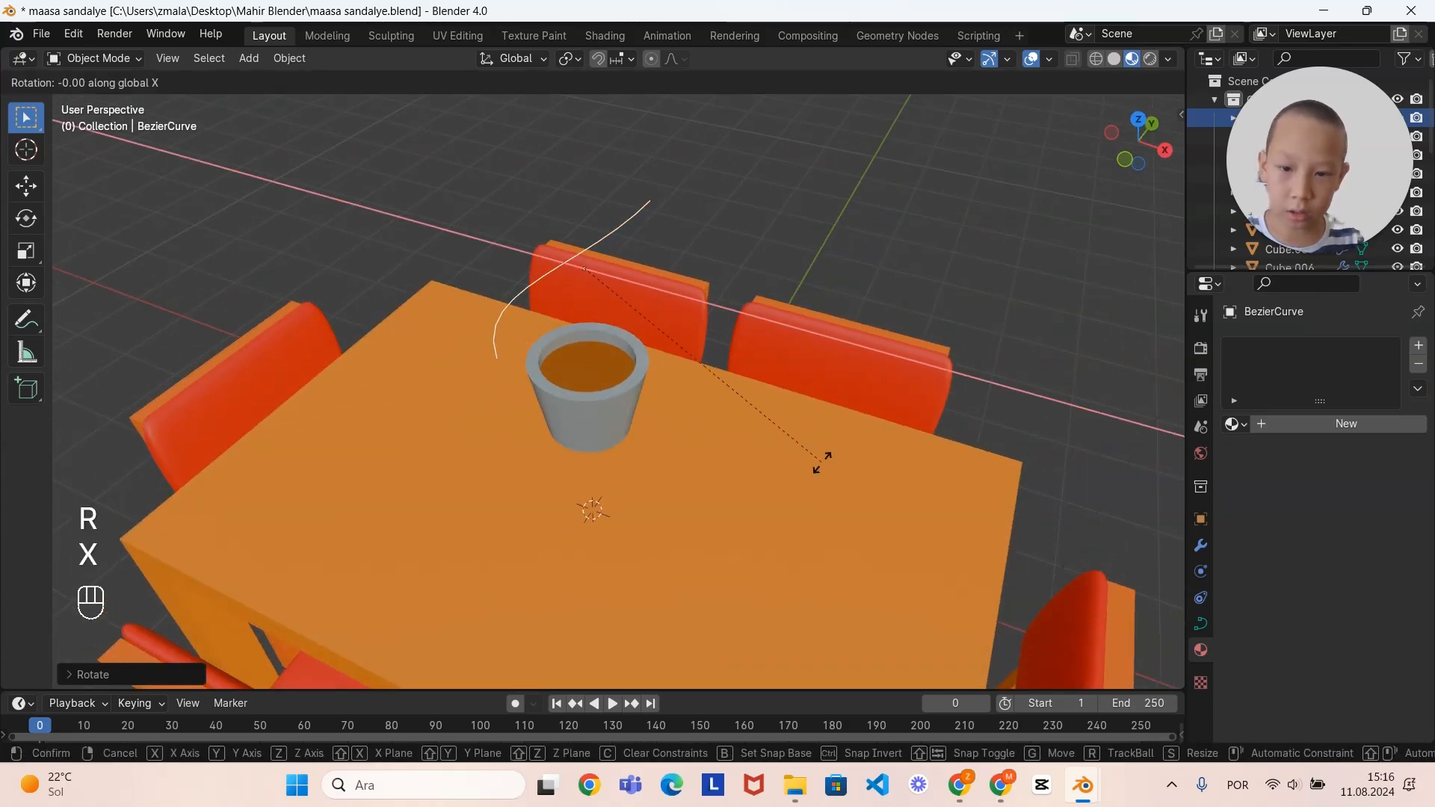
key("9")
key("0")
left_click(827, 459)
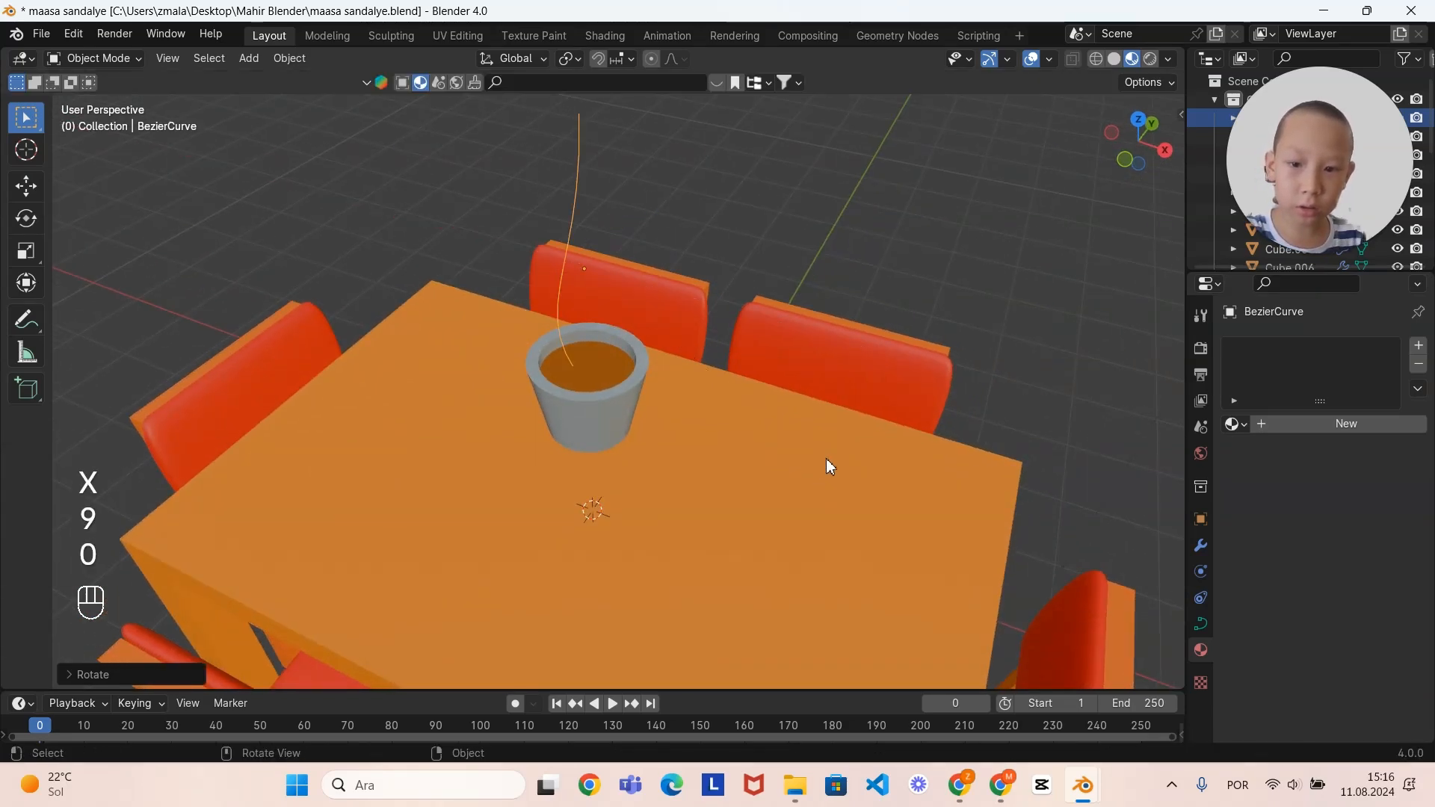
middle_click_drag(827, 459, 582, 425)
middle_click_drag(671, 344, 651, 407)
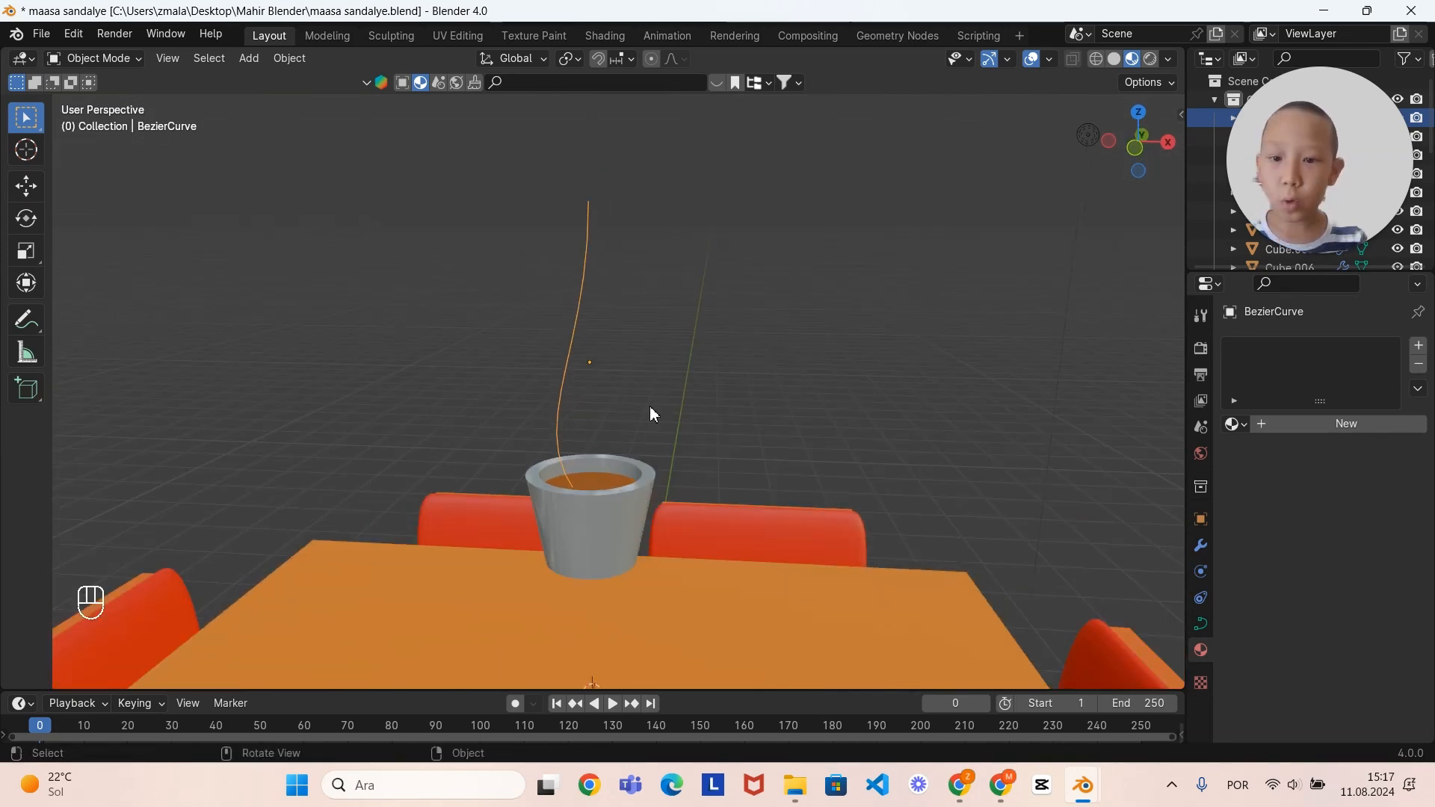
Step: Enter Edit Mode on the curve and delete its existing segment, leaving the curve object empty
key("Tab")
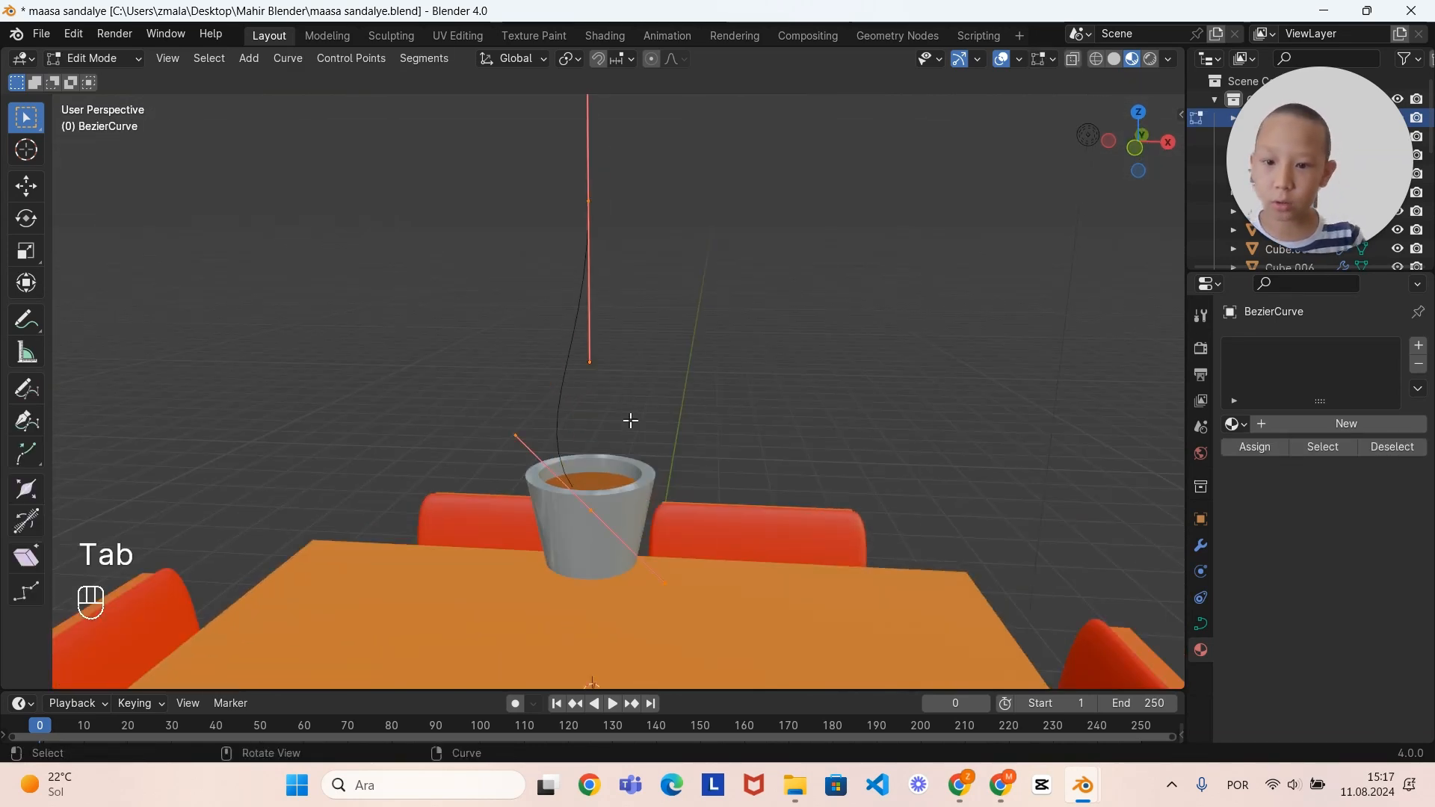
middle_click_drag(611, 449, 667, 416)
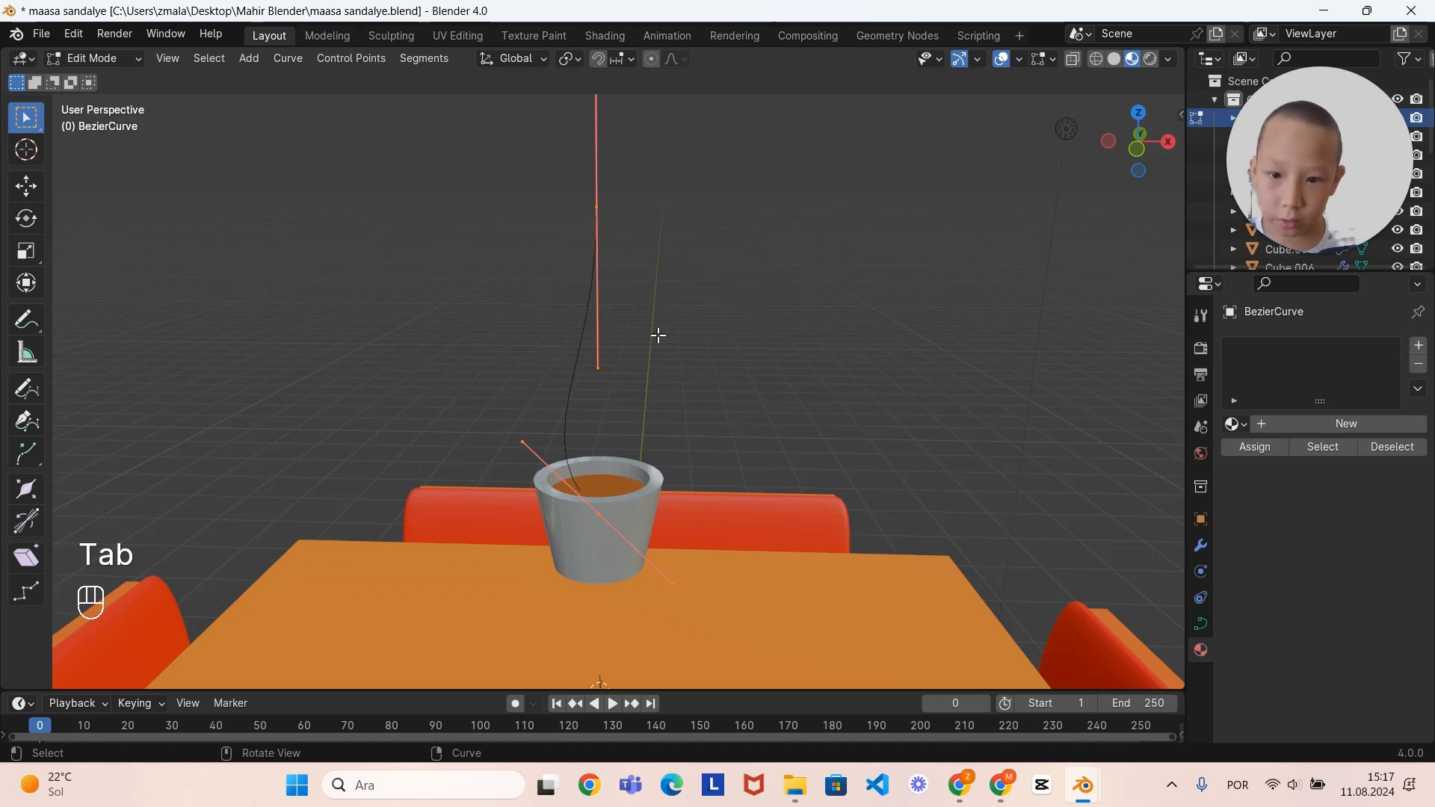
key("x")
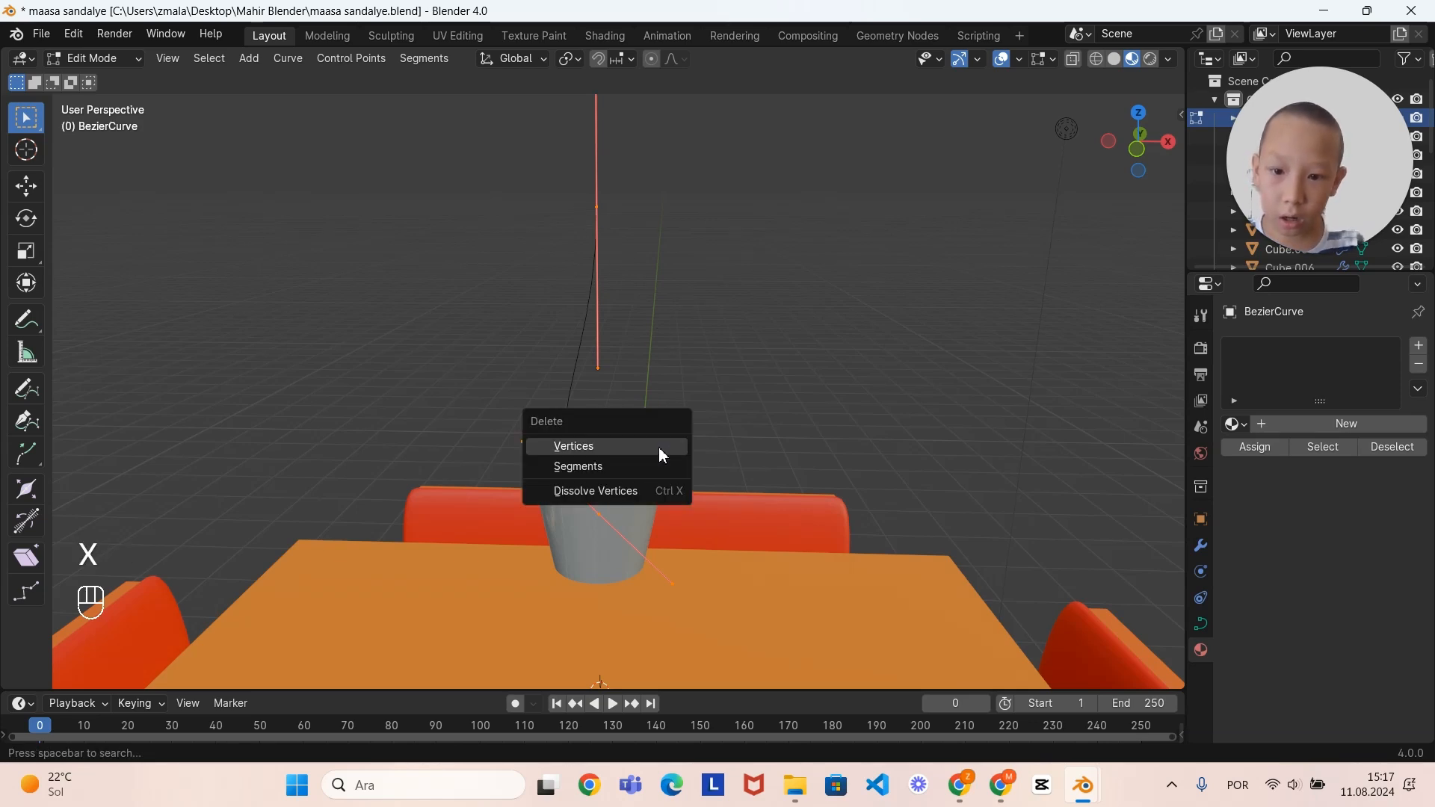
left_click(574, 466)
middle_click_drag(575, 466, 606, 429)
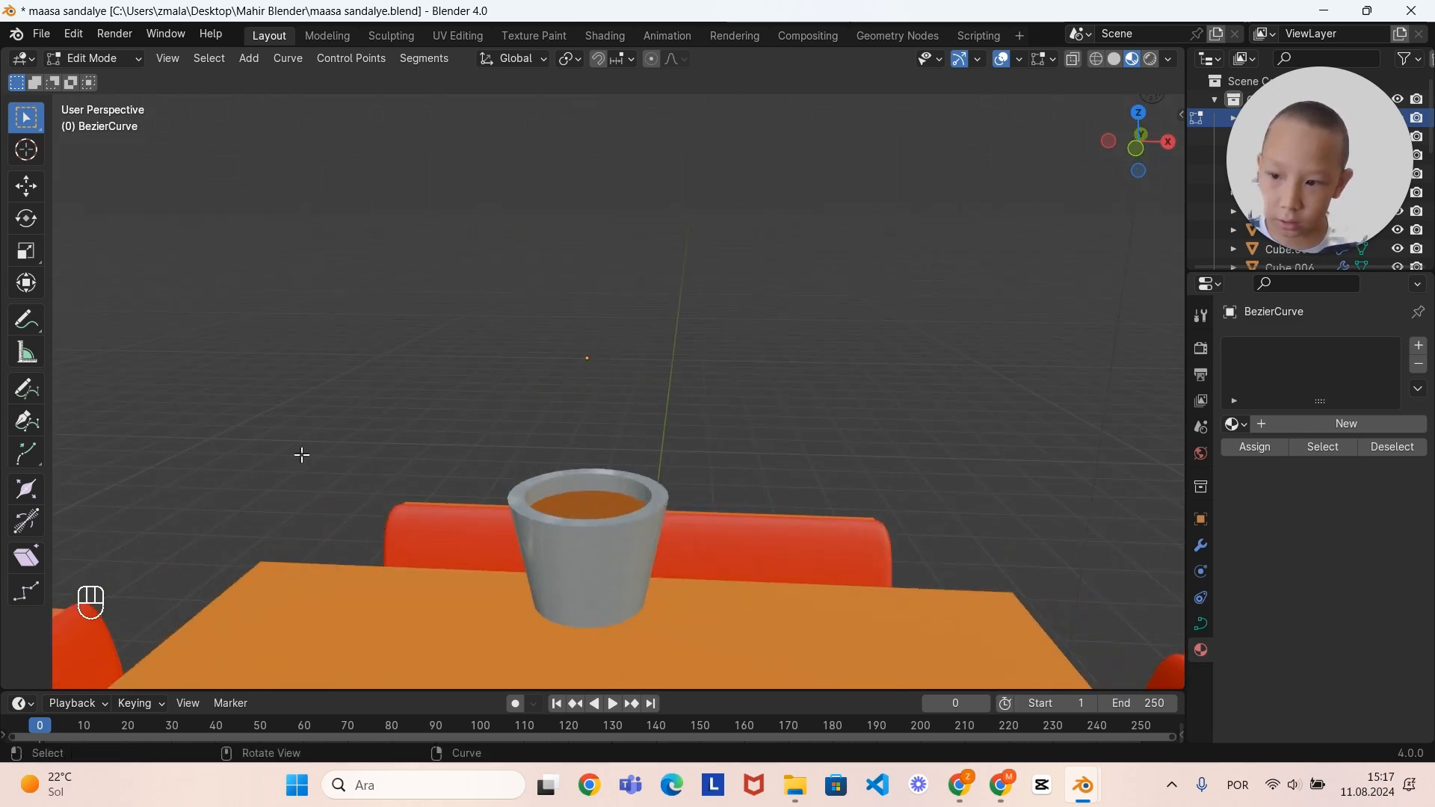
Step: Activate the freehand Draw tool for the curve and frame the pot in the front orthographic view
left_click(32, 393)
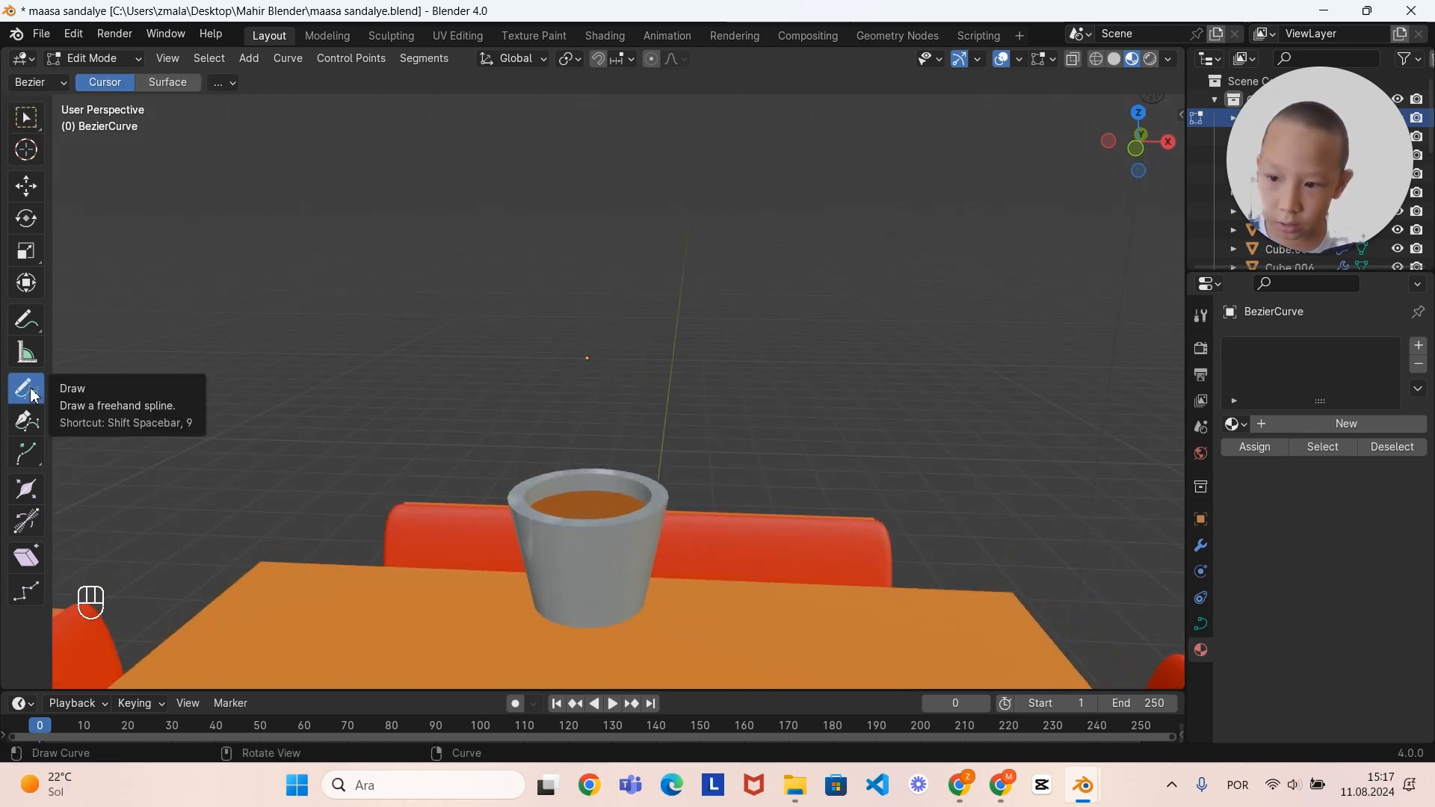
left_click(1136, 148)
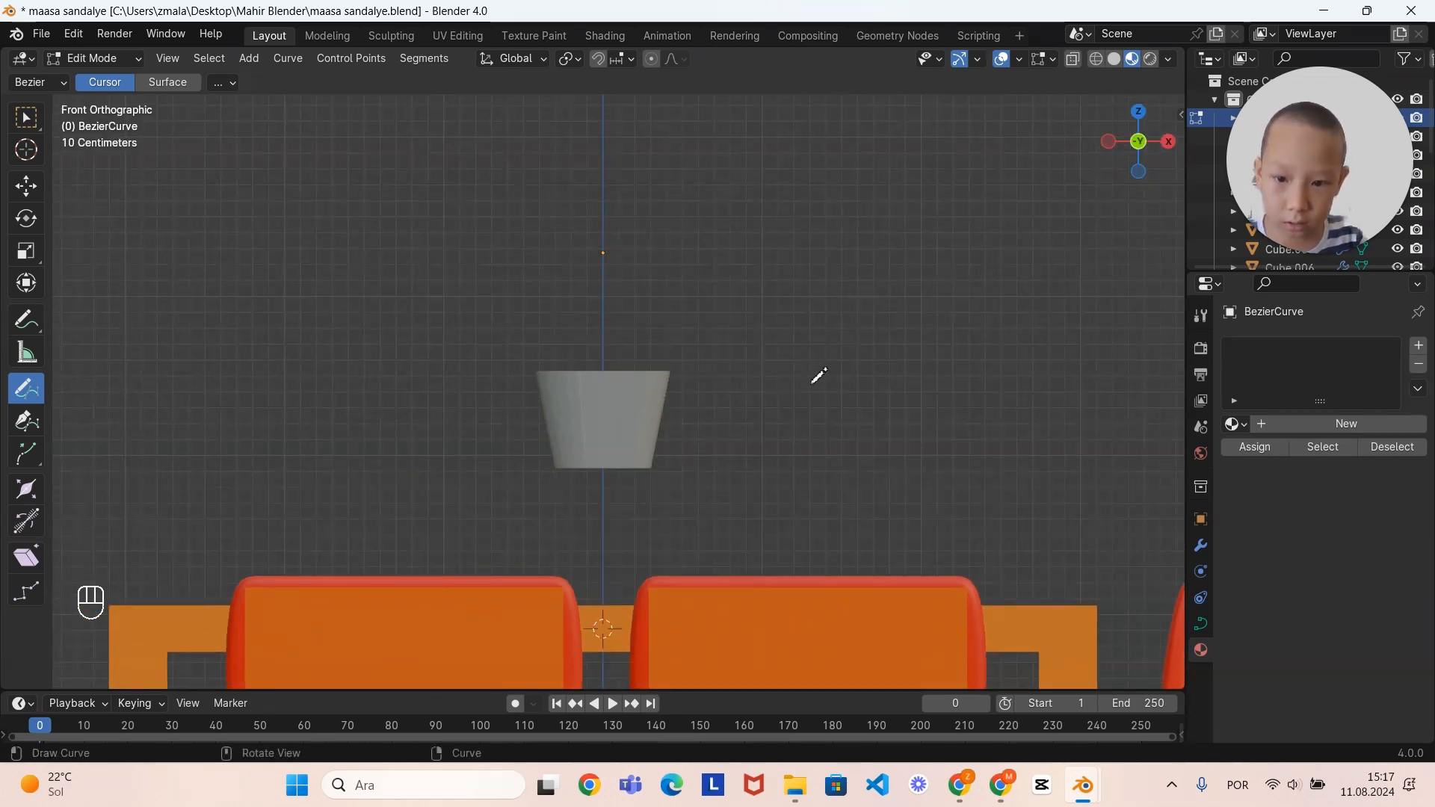
scroll(813, 383, "up", 2)
middle_click_drag(819, 397, 788, 553, "shift")
middle_click_drag(788, 554, 785, 568, "shift")
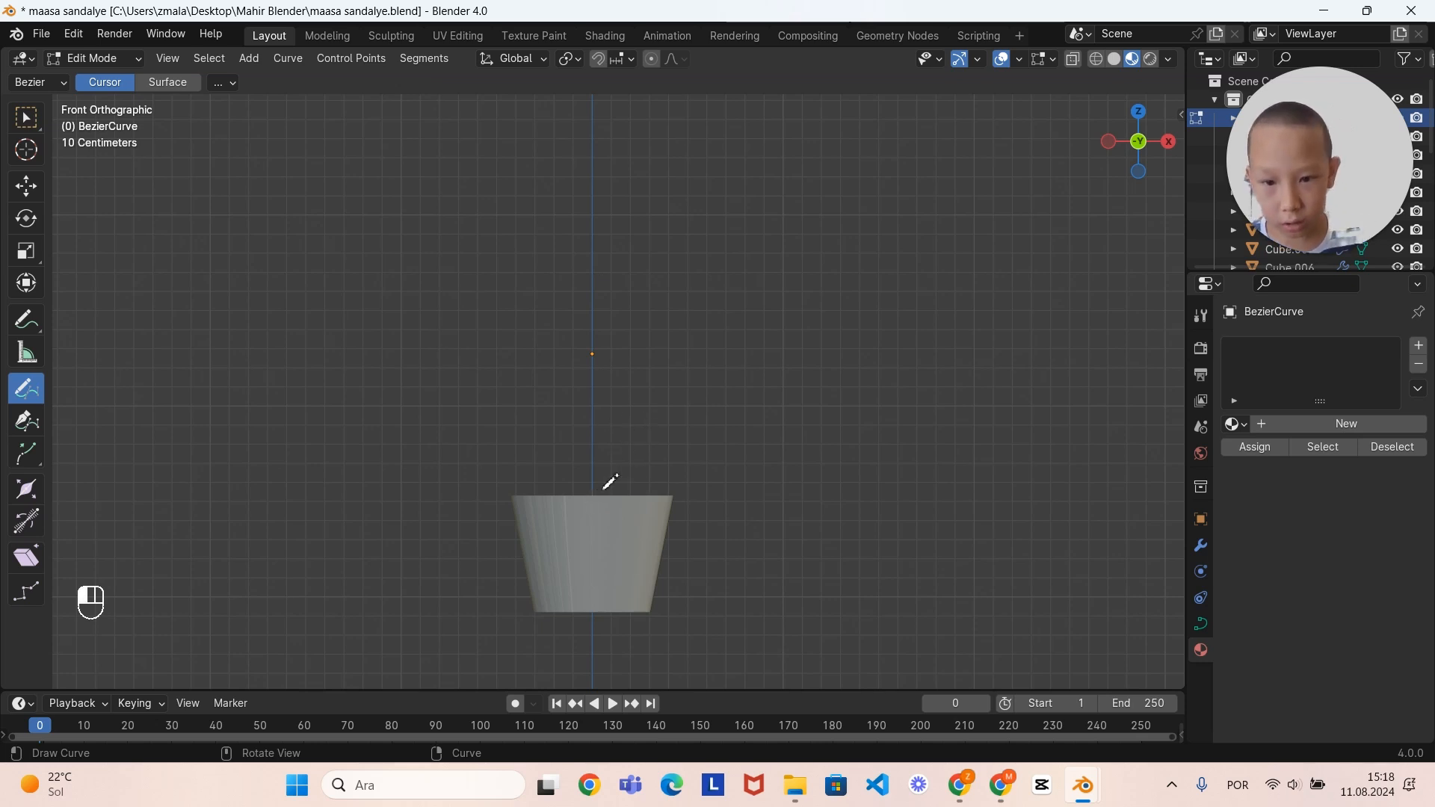
Step: Try two freehand stem strokes rising from the pot's rim and undo each of them
left_click_drag(610, 483, 604, 264)
key("ctrl+z")
mouse_move(598, 511)
left_mouse_down()
mouse_move(551, 364)
mouse_move(538, 243)
left_mouse_up()
key("ctrl+z")
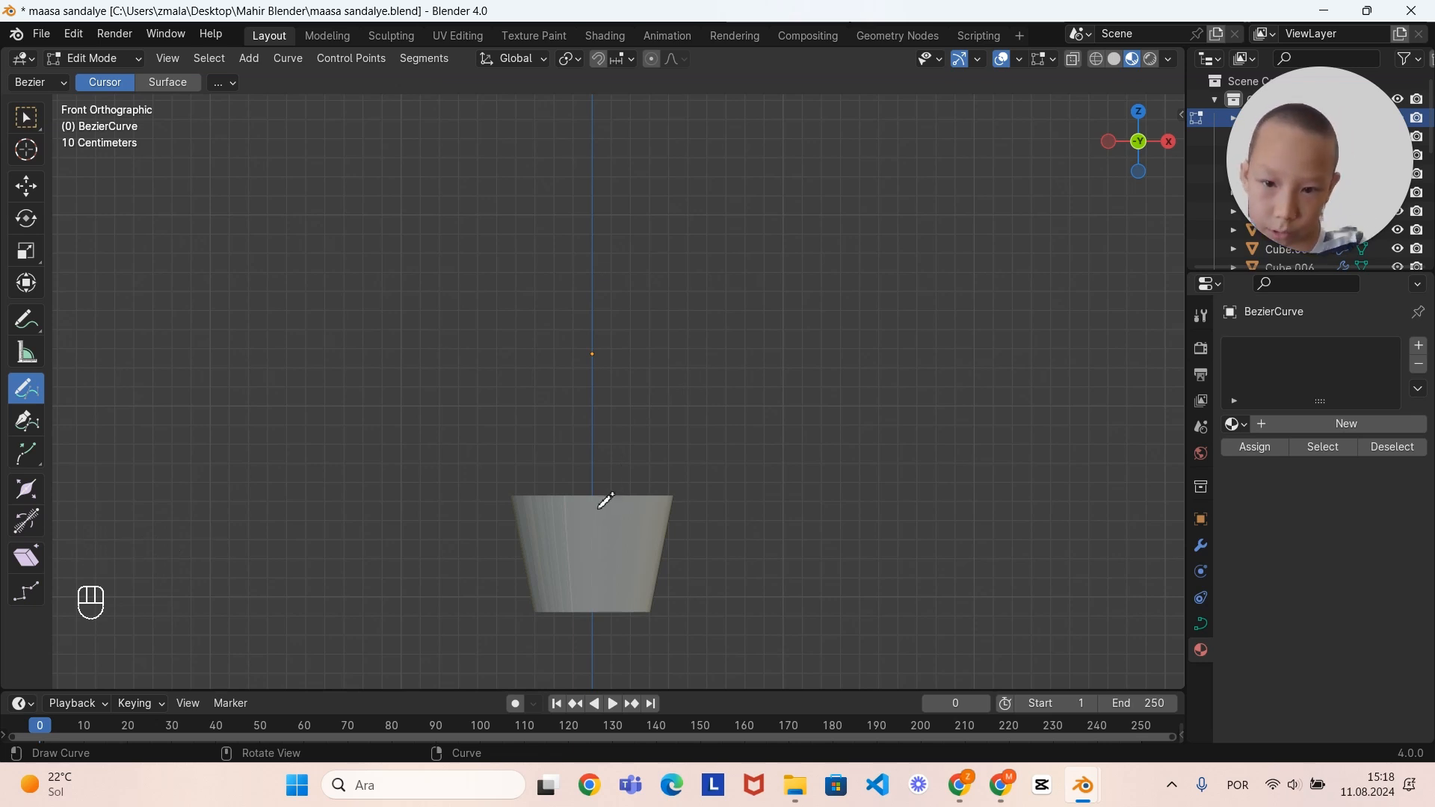
Step: Draw a wavy, S-shaped freehand stem rising from the middle of the pot's rim and return to Object Mode
mouse_move(609, 493)
left_mouse_down()
mouse_move(596, 442)
mouse_move(608, 348)
left_mouse_up()
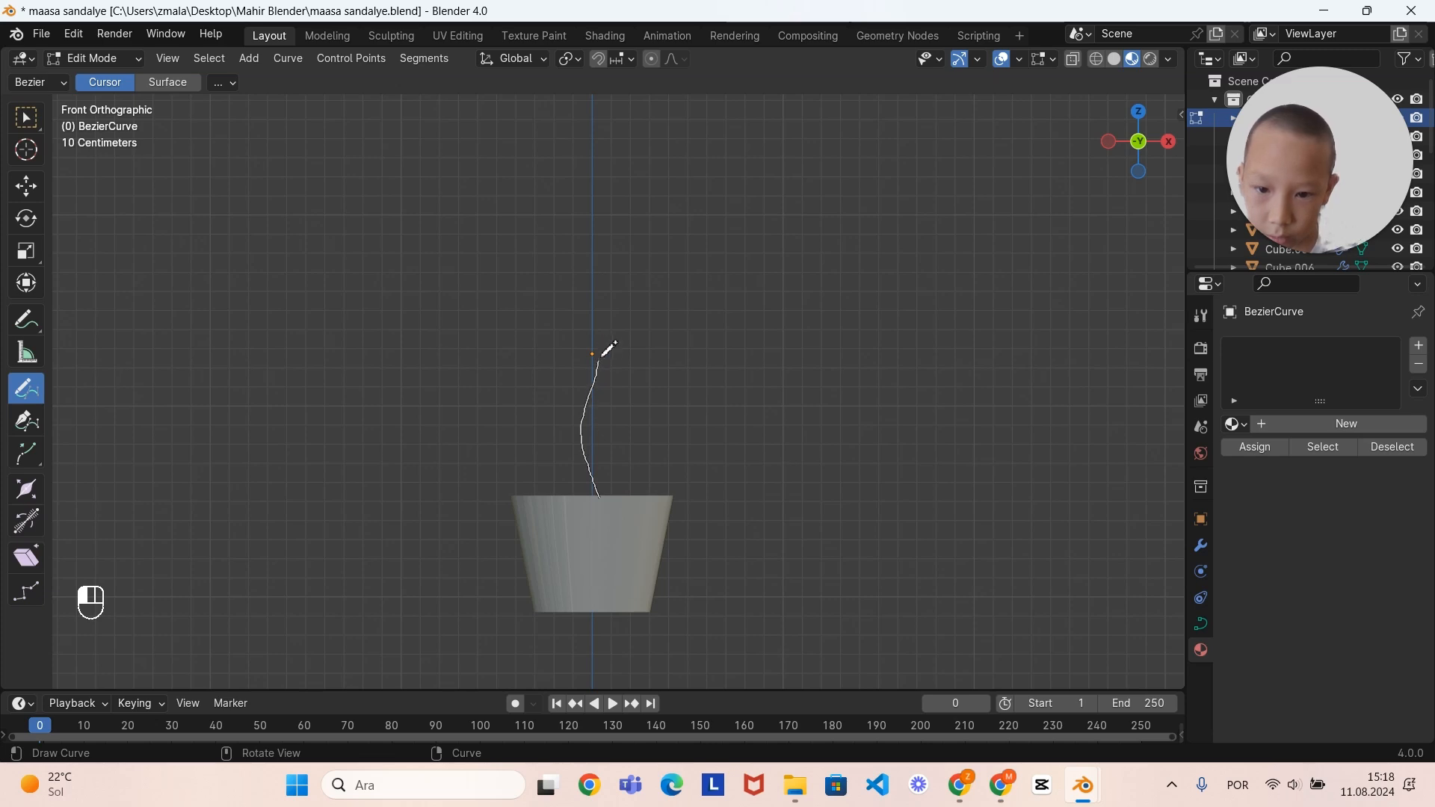
left_click_drag(600, 278, 582, 239)
middle_click_drag(784, 365, 827, 379)
key("Tab")
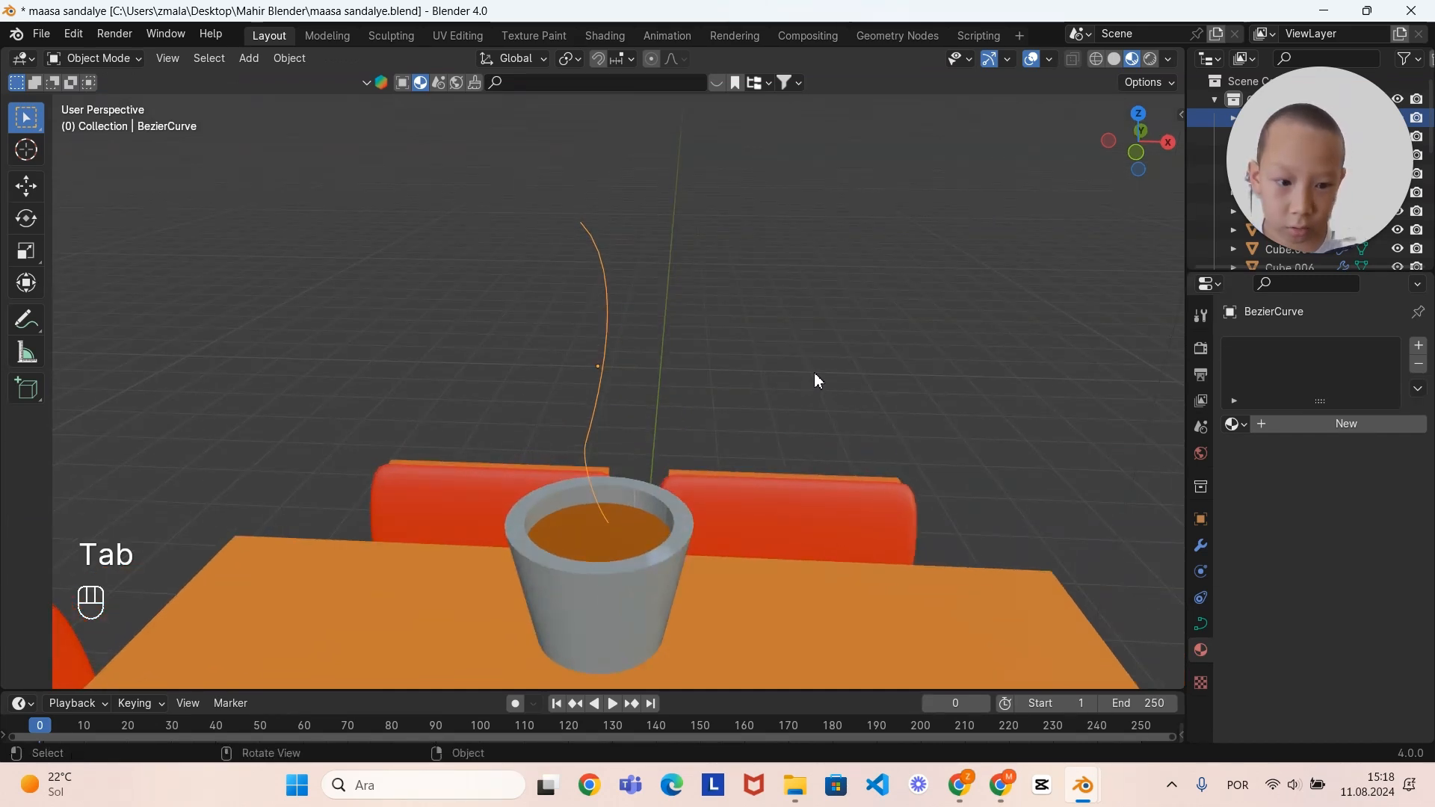
key("Tab")
key("Tab")
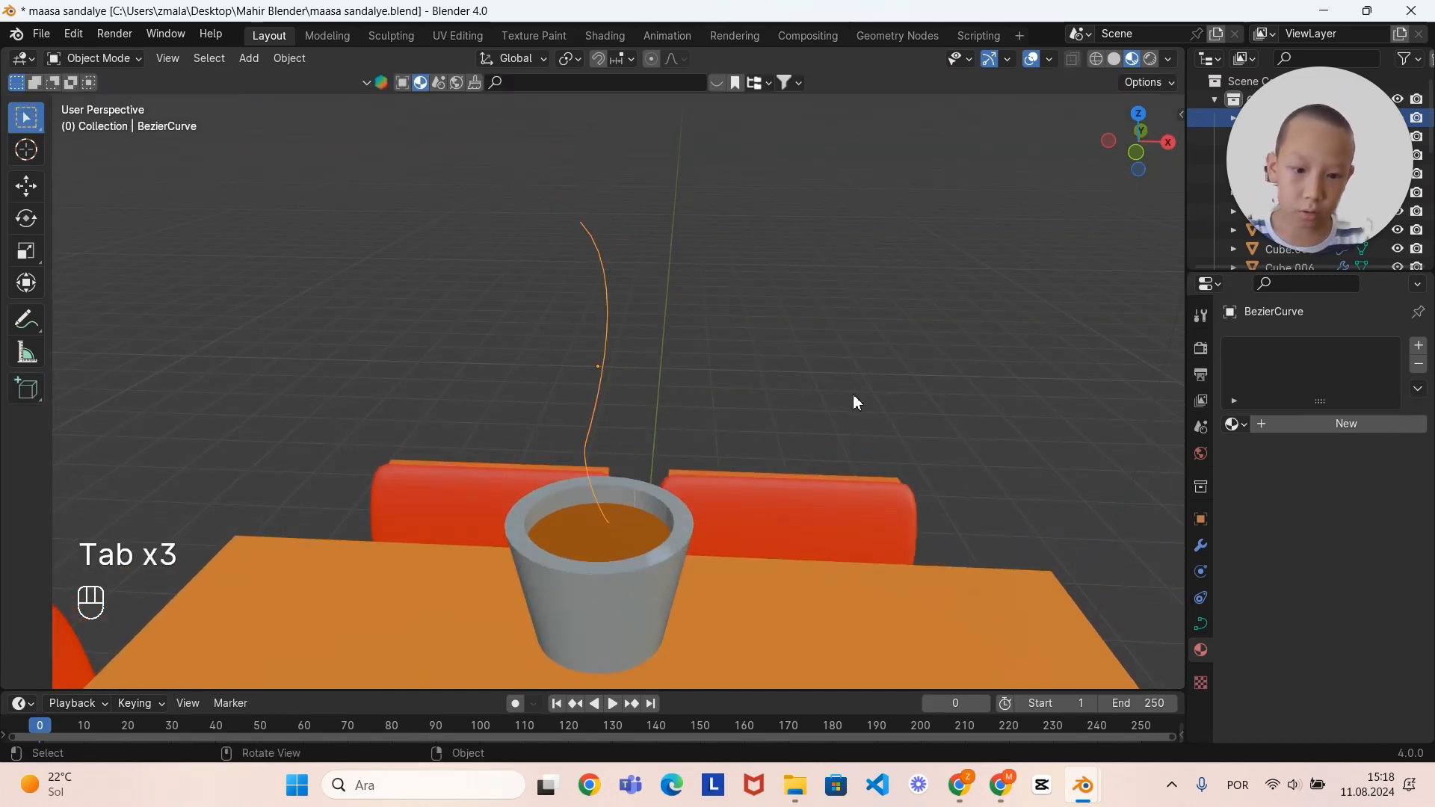
Step: Give the stem curve thickness with a round bevel 0.02 m deep
middle_click_drag(855, 401, 1083, 513)
left_click(1201, 598)
left_click(1201, 624)
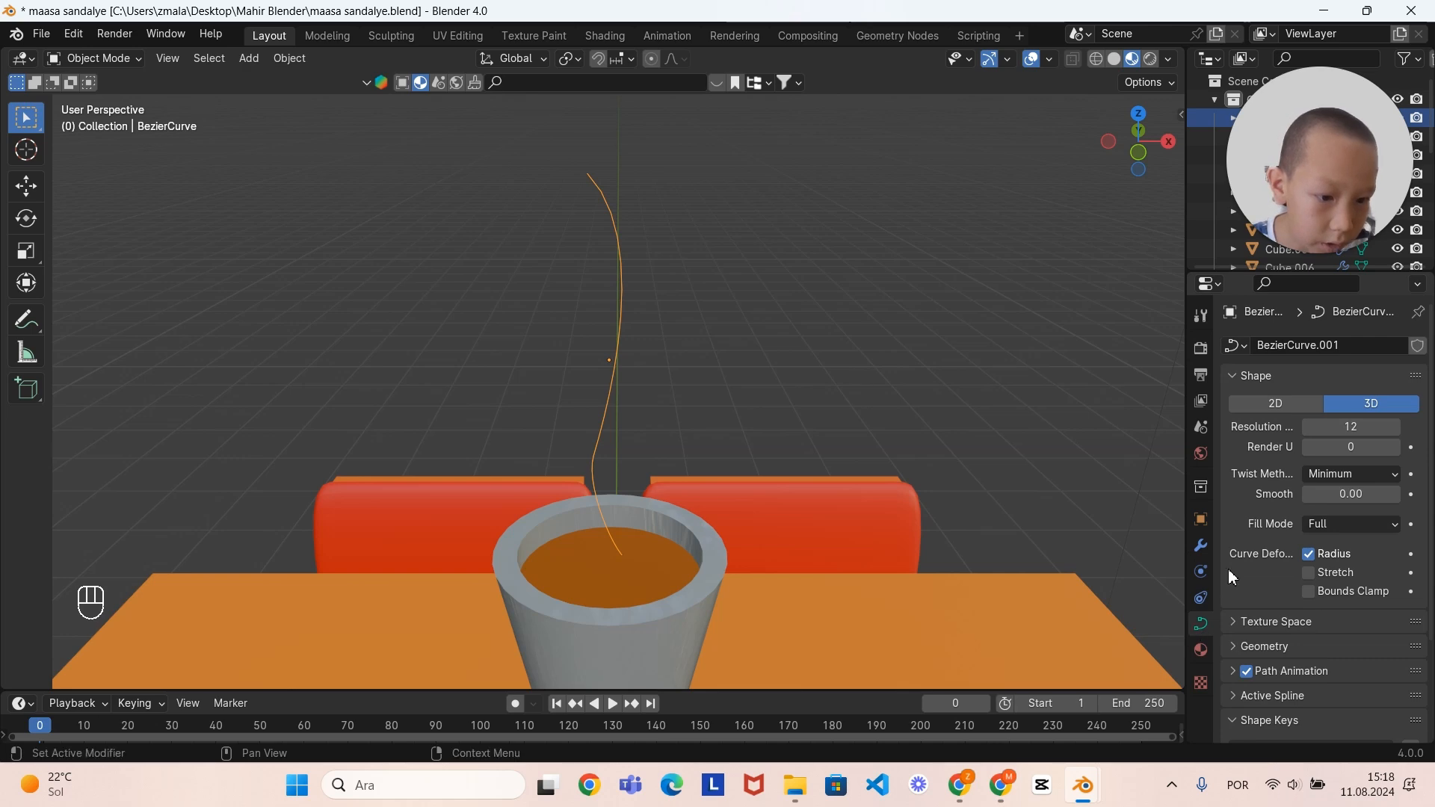
scroll(1266, 548, "down", 4)
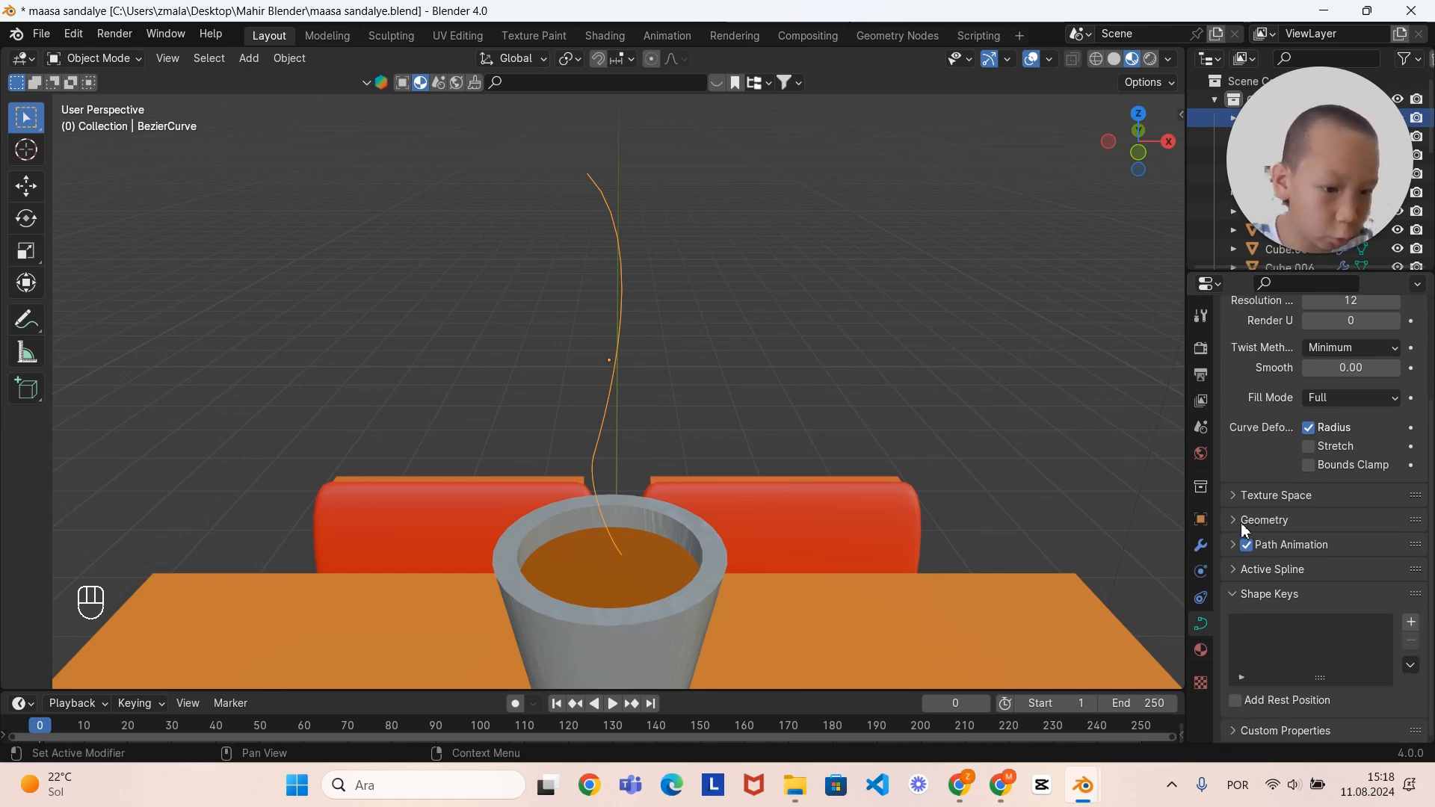
left_click(1245, 524)
scroll(1282, 535, "down", 4)
middle_click_drag(600, 291, 585, 228)
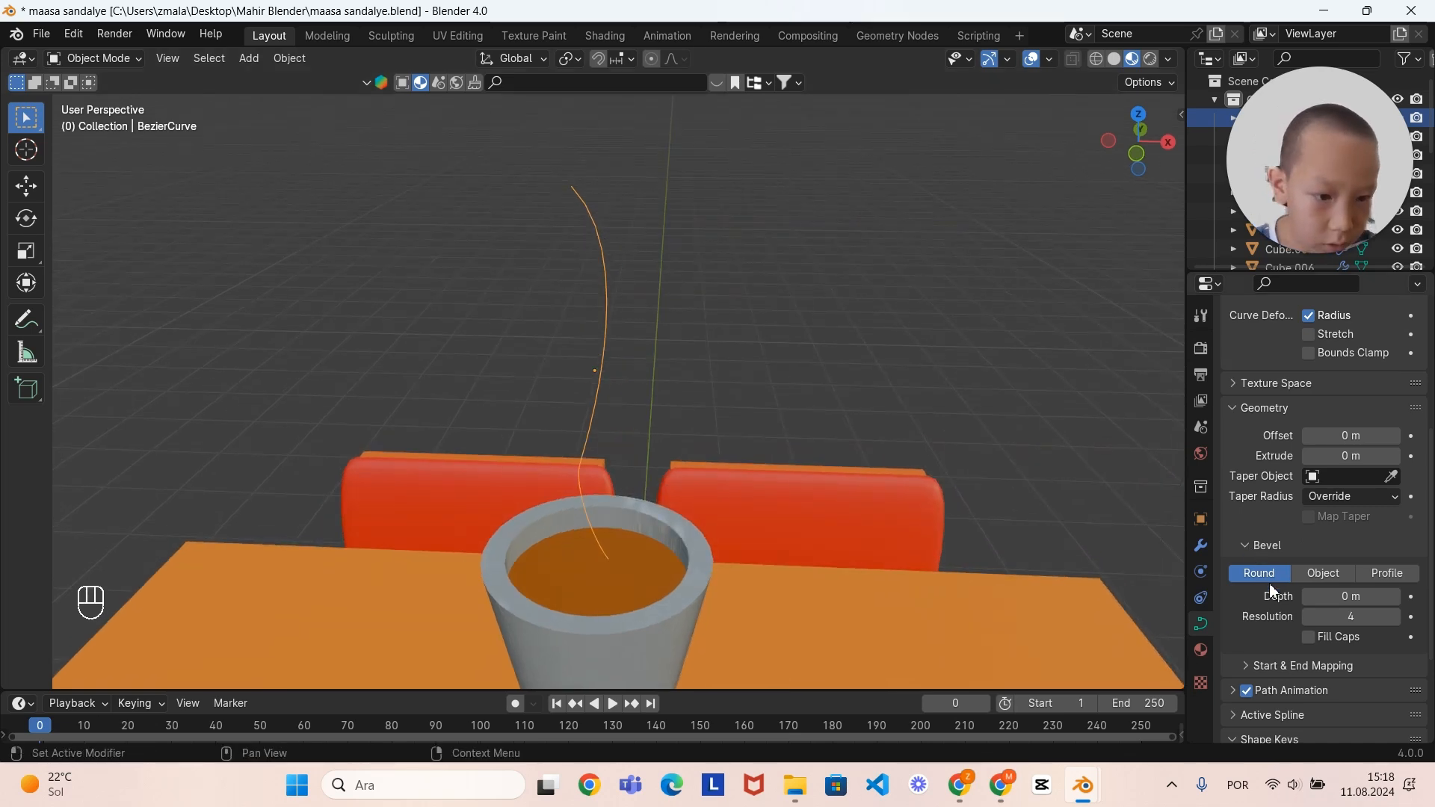
left_click_drag(1315, 597, 1350, 596)
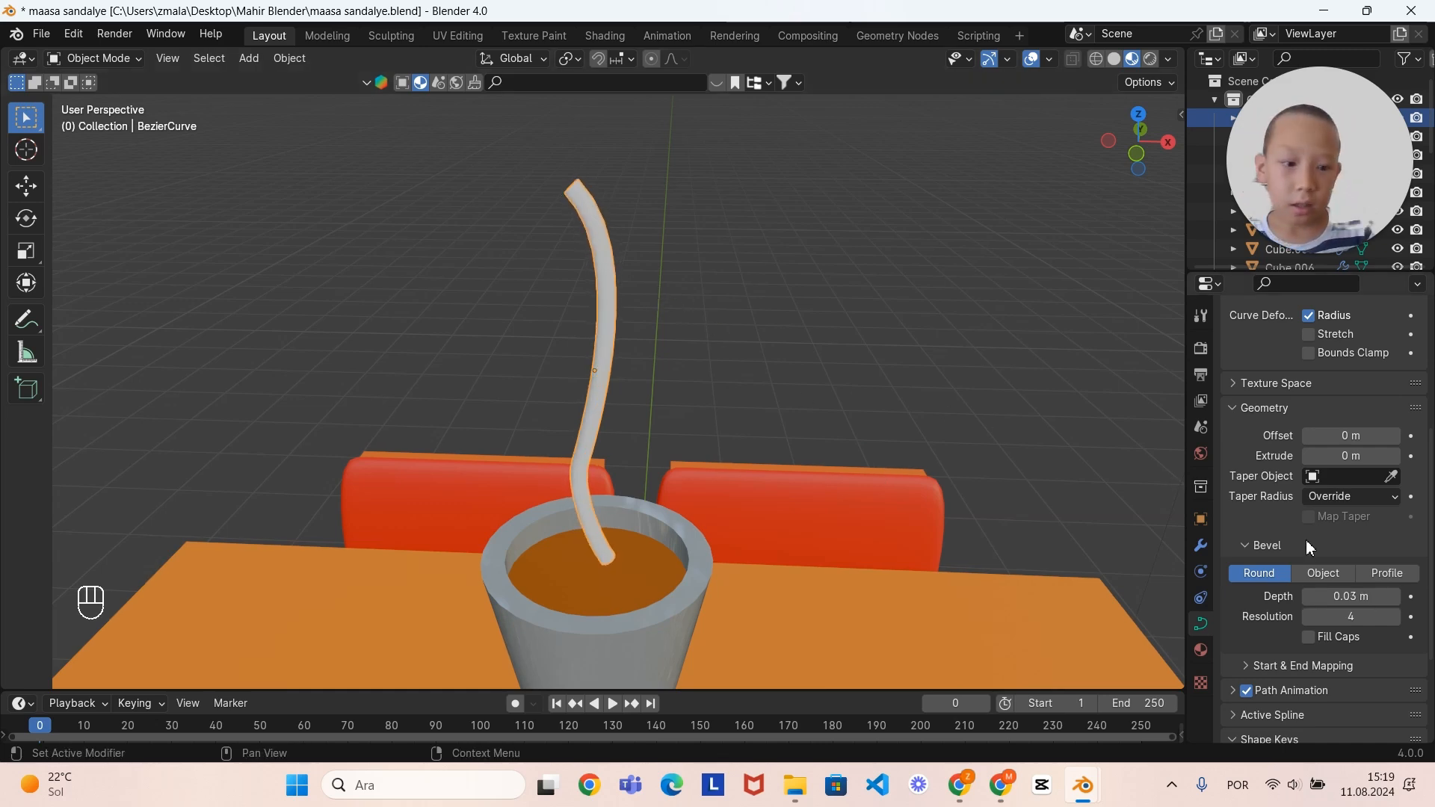
mouse_move(1351, 597)
left_mouse_down()
mouse_move(1371, 596)
mouse_move(1349, 596)
left_mouse_up()
key("ctrl+z")
Step: Lower the stem along the Z axis so its bottom end sinks into the soil
middle_click_drag(748, 337, 796, 321)
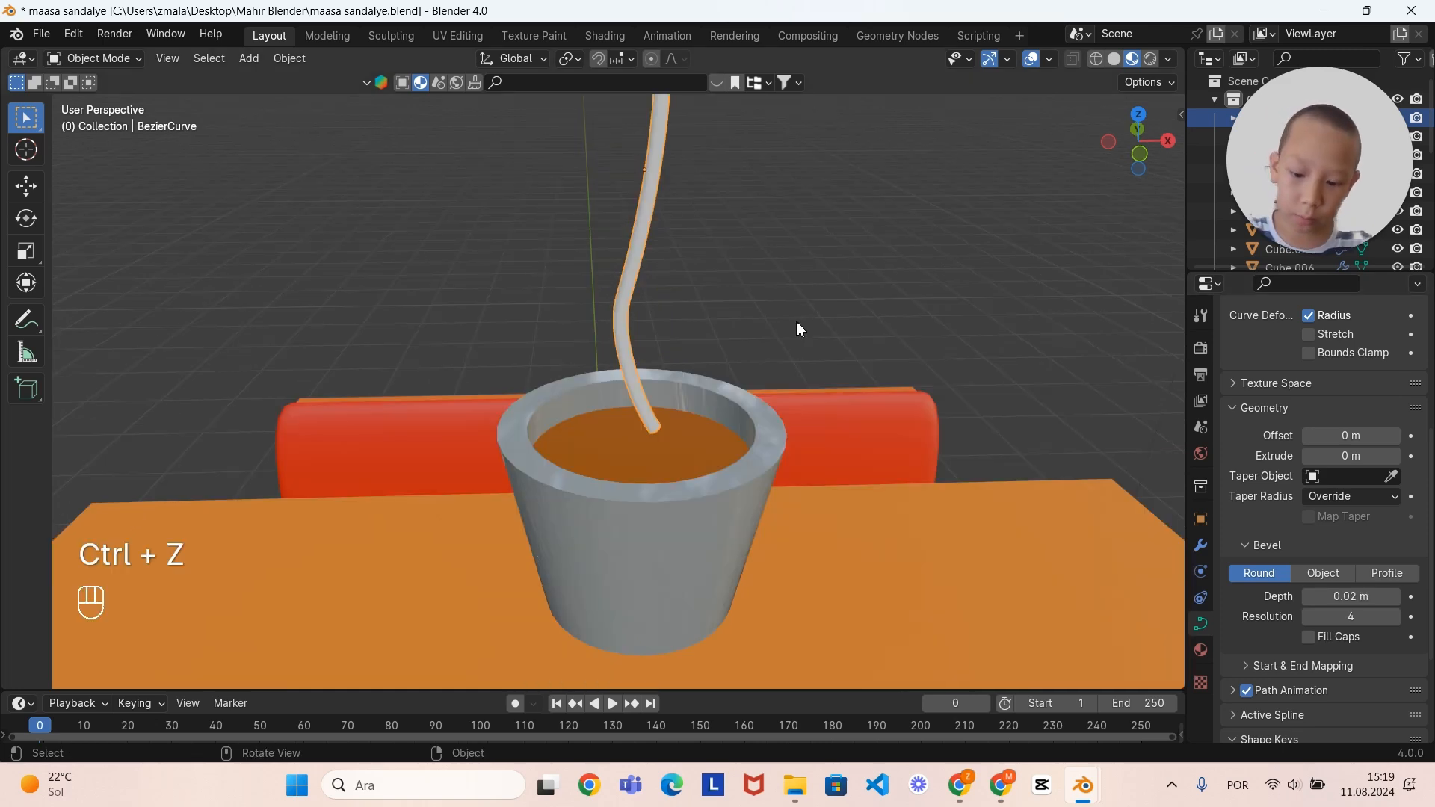
key("g")
key("z")
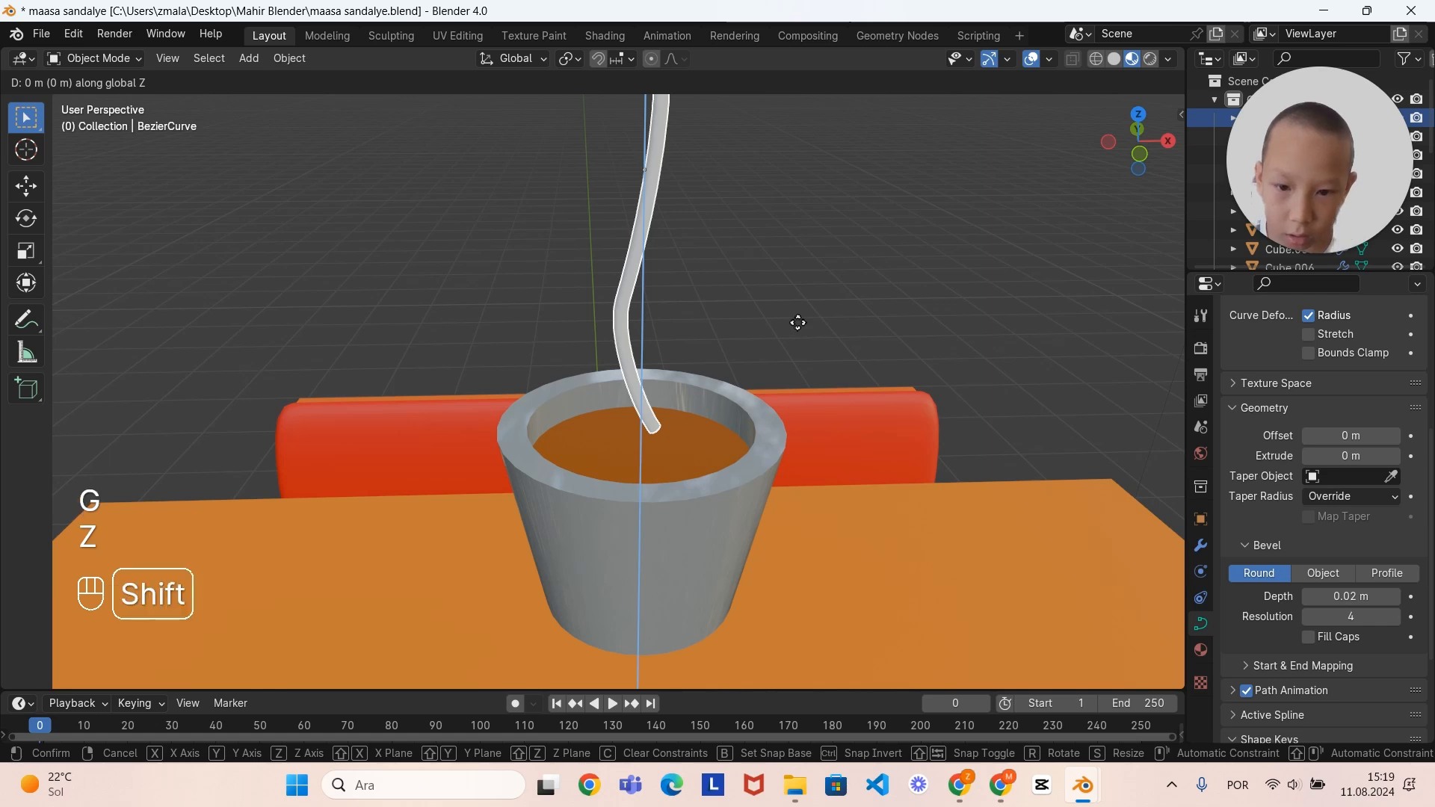
left_click(834, 373)
Step: Give the stem a new material with a dark green base color, hue 0.333 and saturation 1.000
middle_click_drag(833, 372, 821, 504)
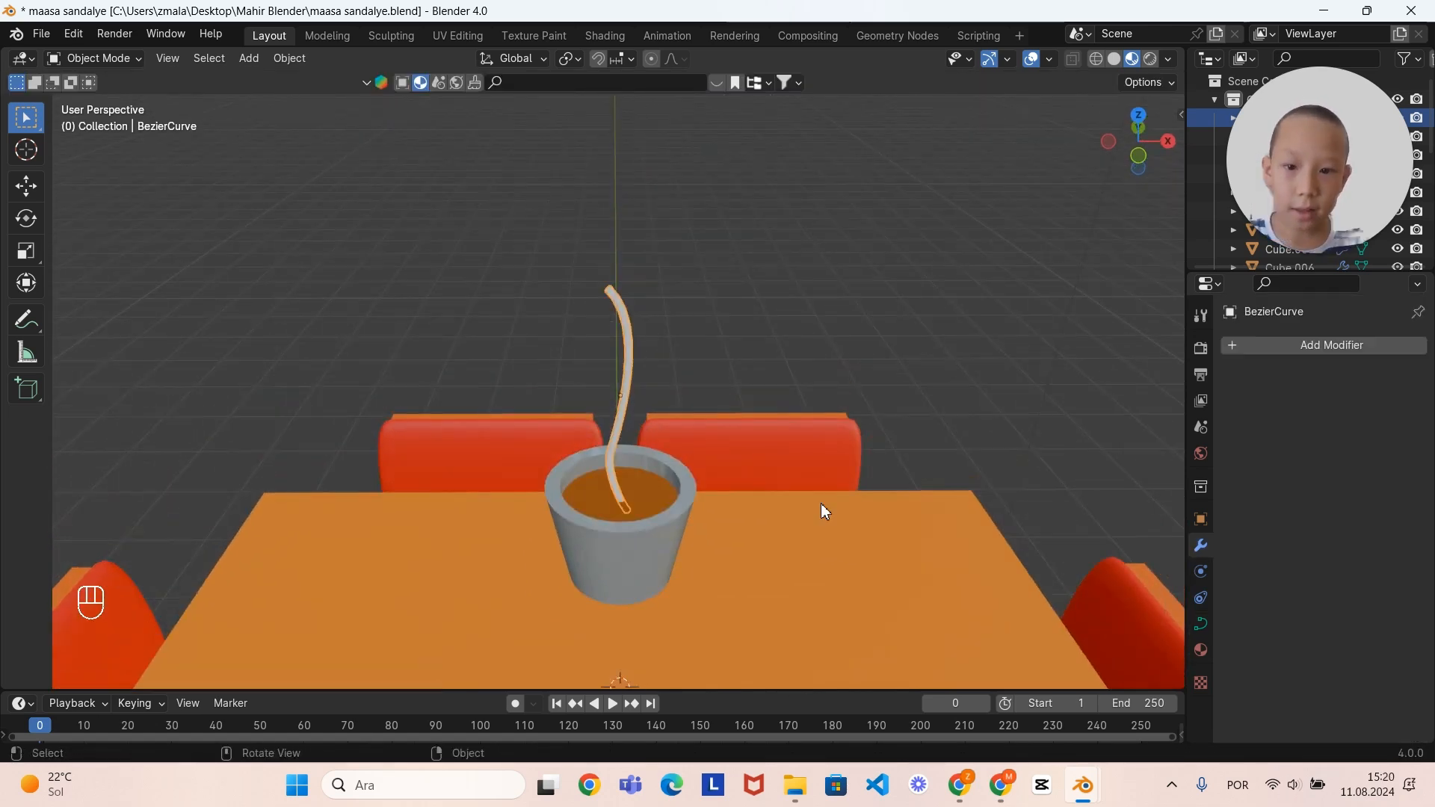
left_click(1201, 650)
left_click(1331, 425)
left_click(1361, 573)
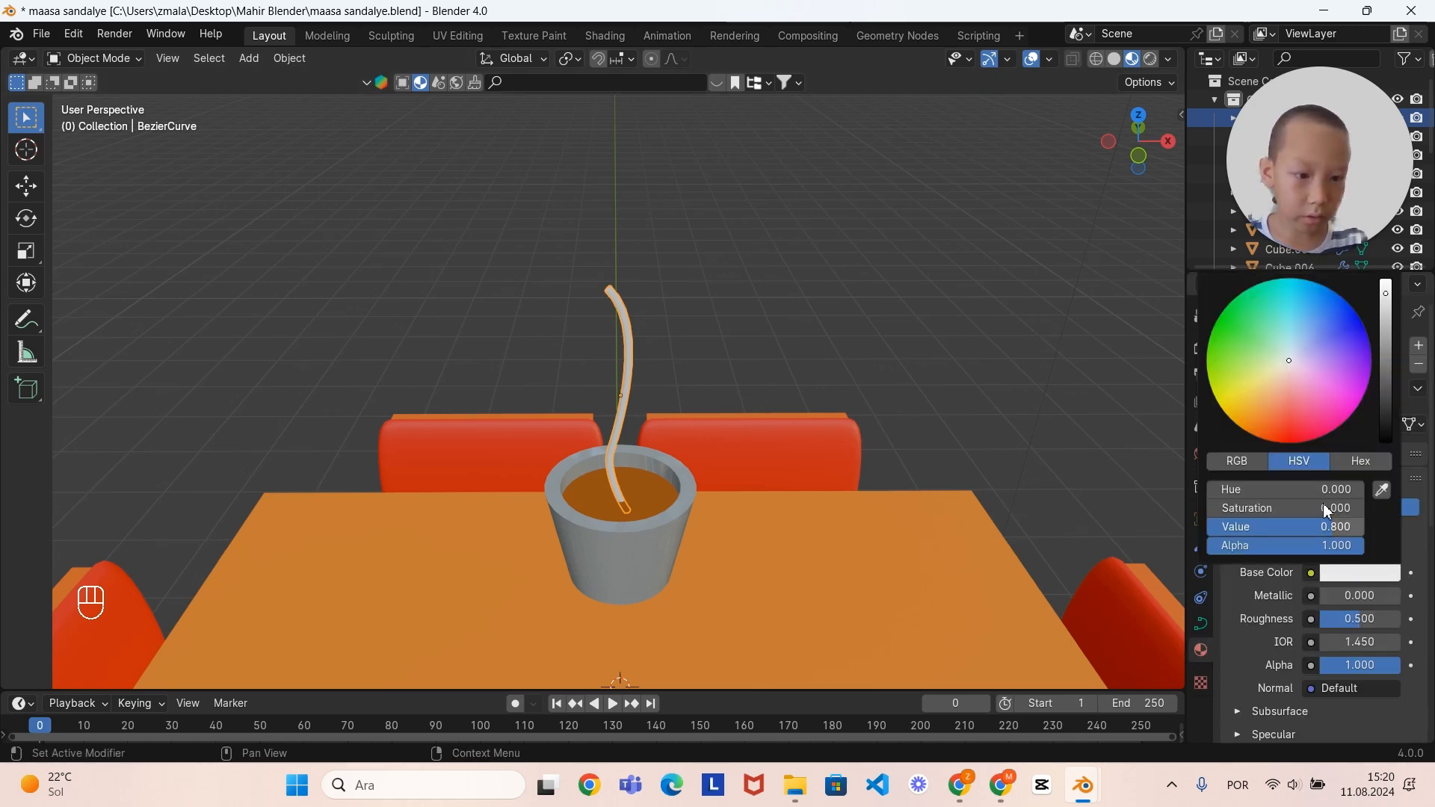
left_click_drag(1292, 365, 1216, 323)
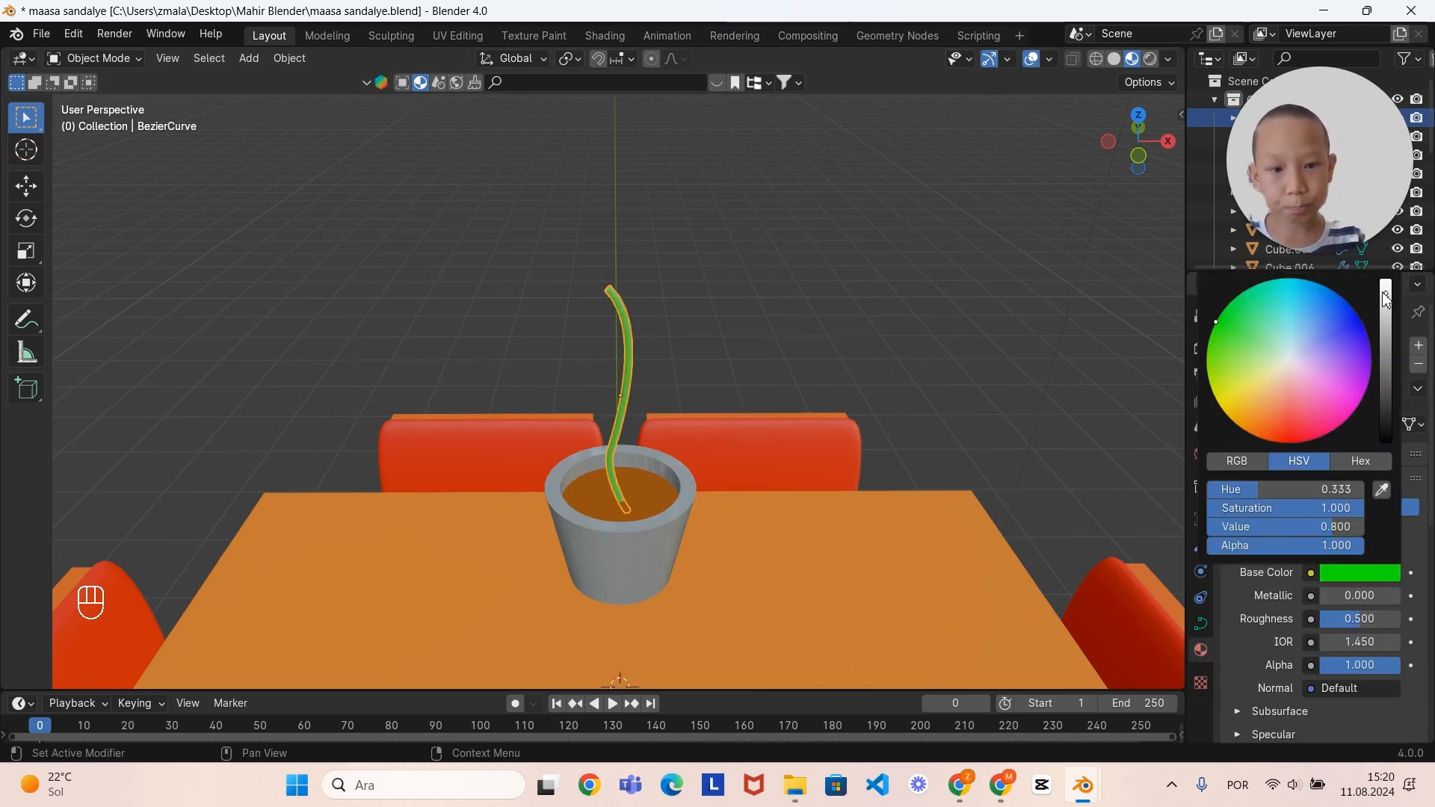
Step: Add a cube and move it above the table, beside the potted stem
mouse_move(650, 337)
middle_mouse_down()
mouse_move(687, 351)
mouse_move(681, 391)
mouse_move(669, 338)
middle_mouse_up()
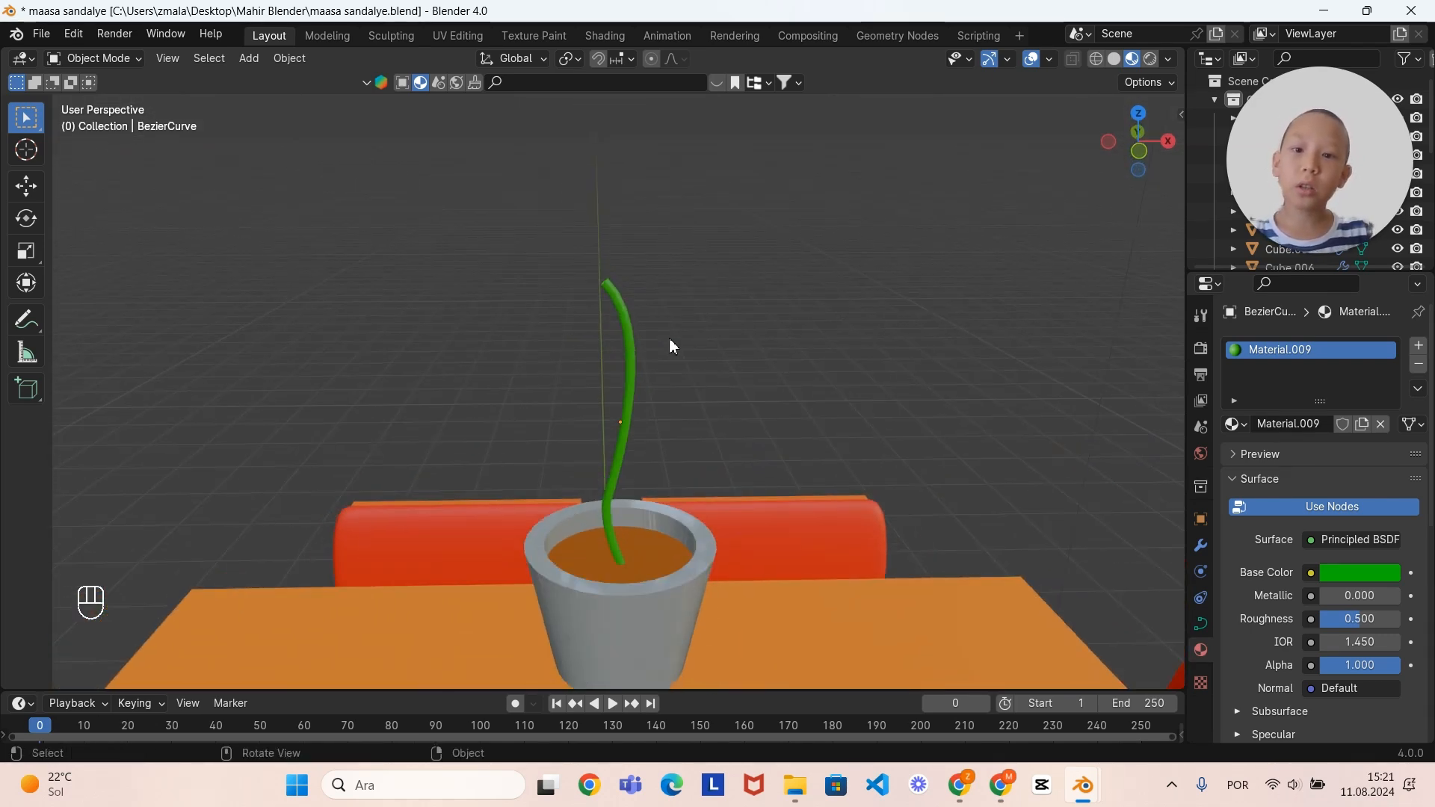
scroll(670, 388, "down", 5)
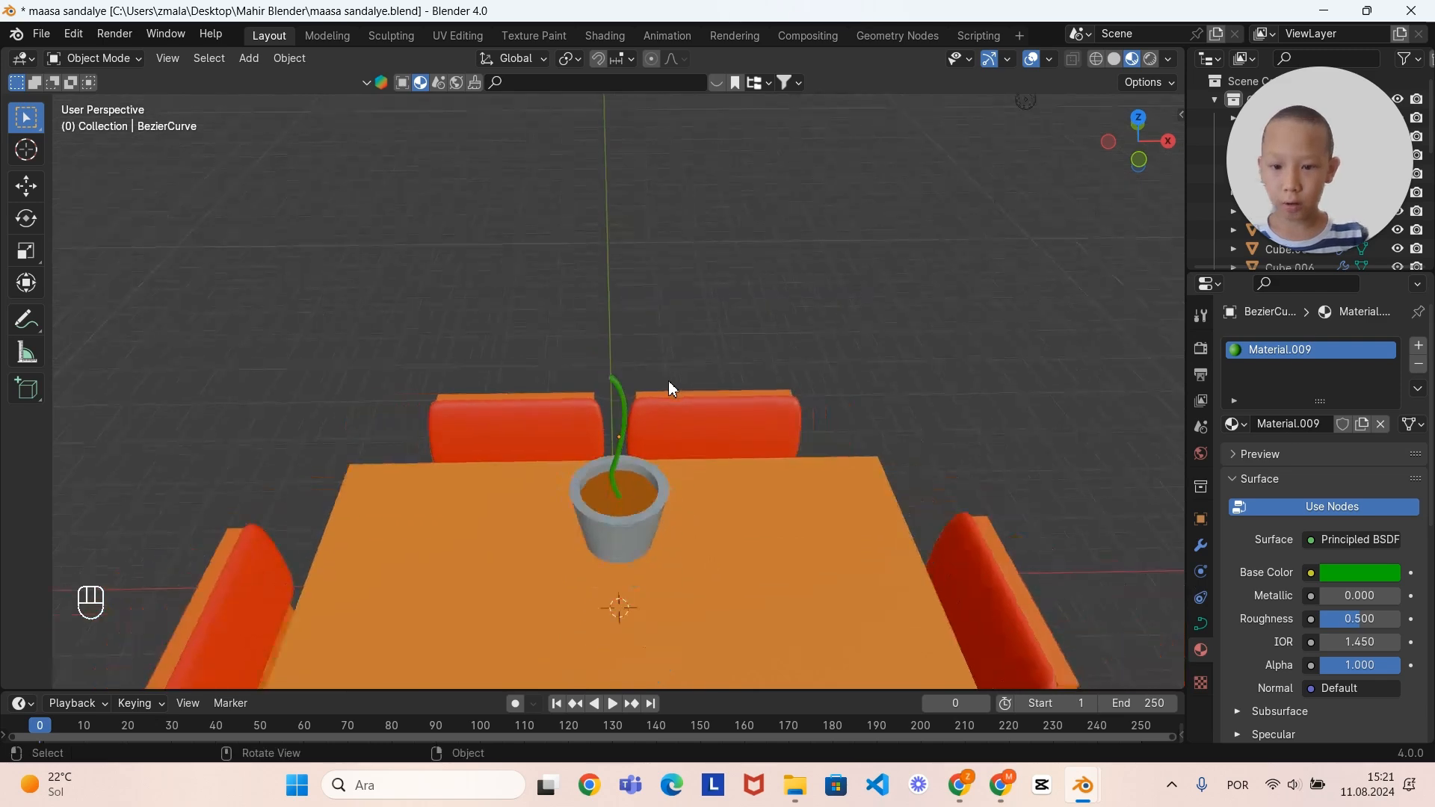
middle_click_drag(670, 388, 658, 370)
left_click(250, 59)
mouse_move(276, 78)
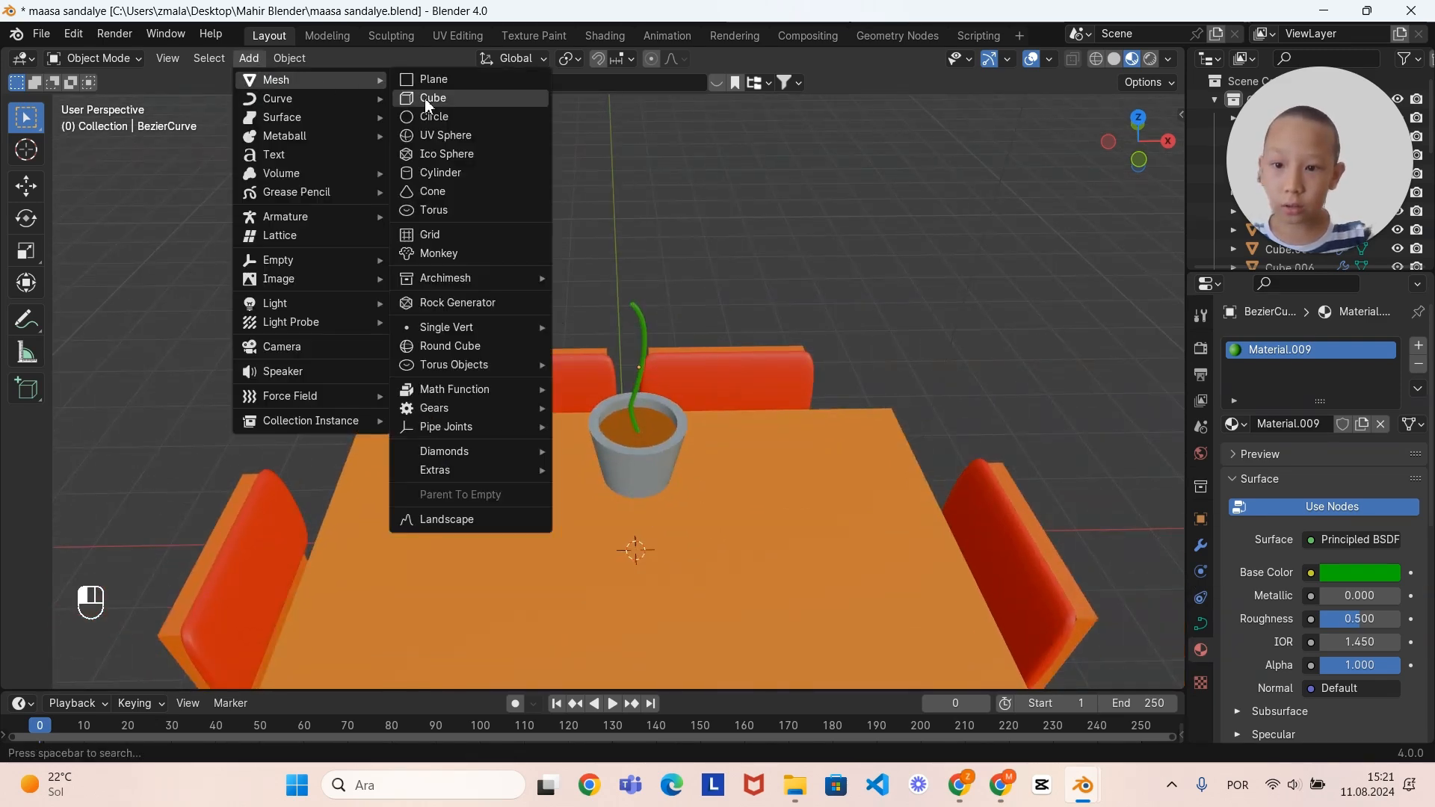
left_click(425, 97)
scroll(863, 455, "down", 3)
middle_click_drag(864, 456, 888, 441, "shift")
scroll(888, 441, "up", 1)
middle_click_drag(888, 437, 893, 394)
key("g")
left_click(748, 240)
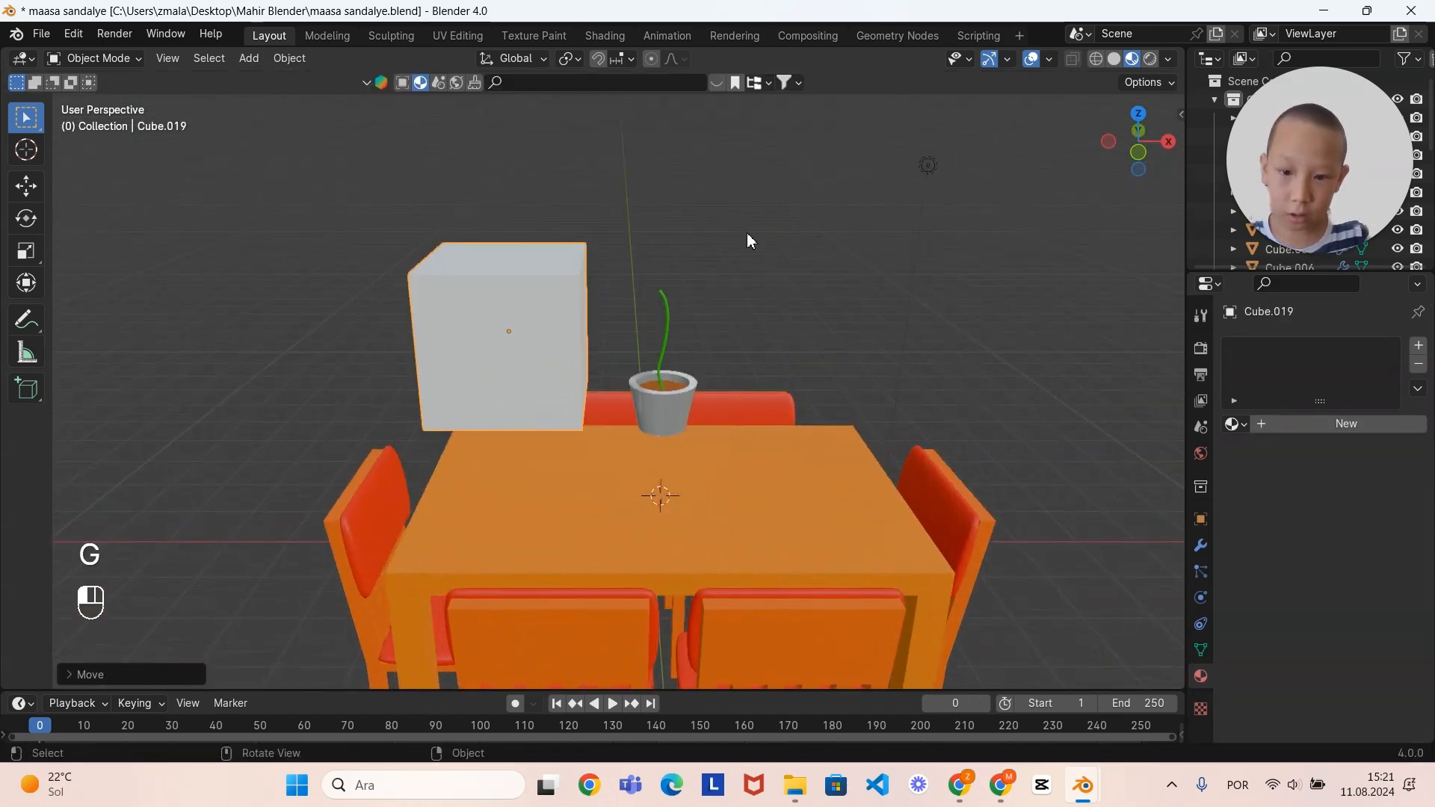
Step: Flatten the cube along Z into a thin slab and narrow it along Y
middle_click_drag(748, 239, 831, 385)
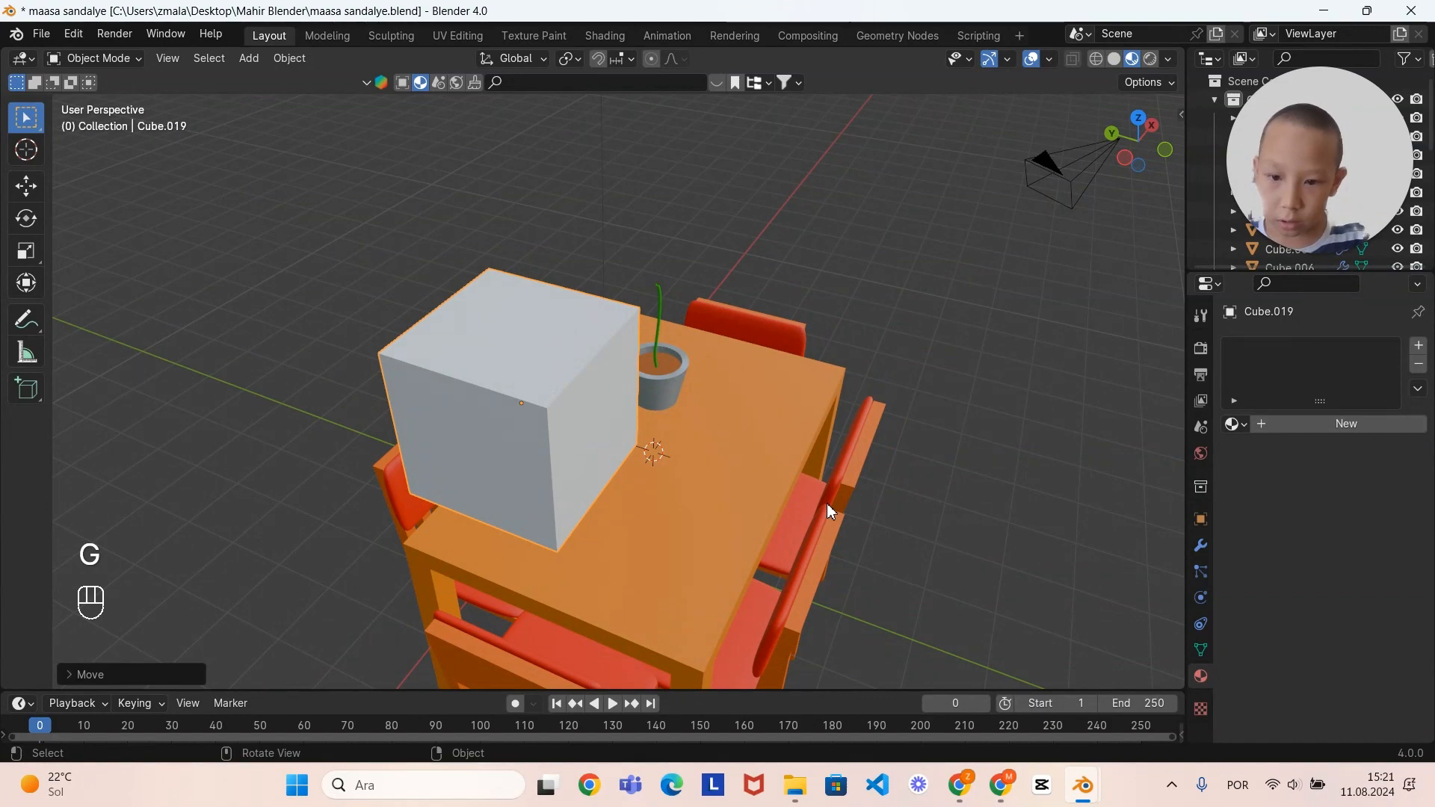
key("s")
key("z")
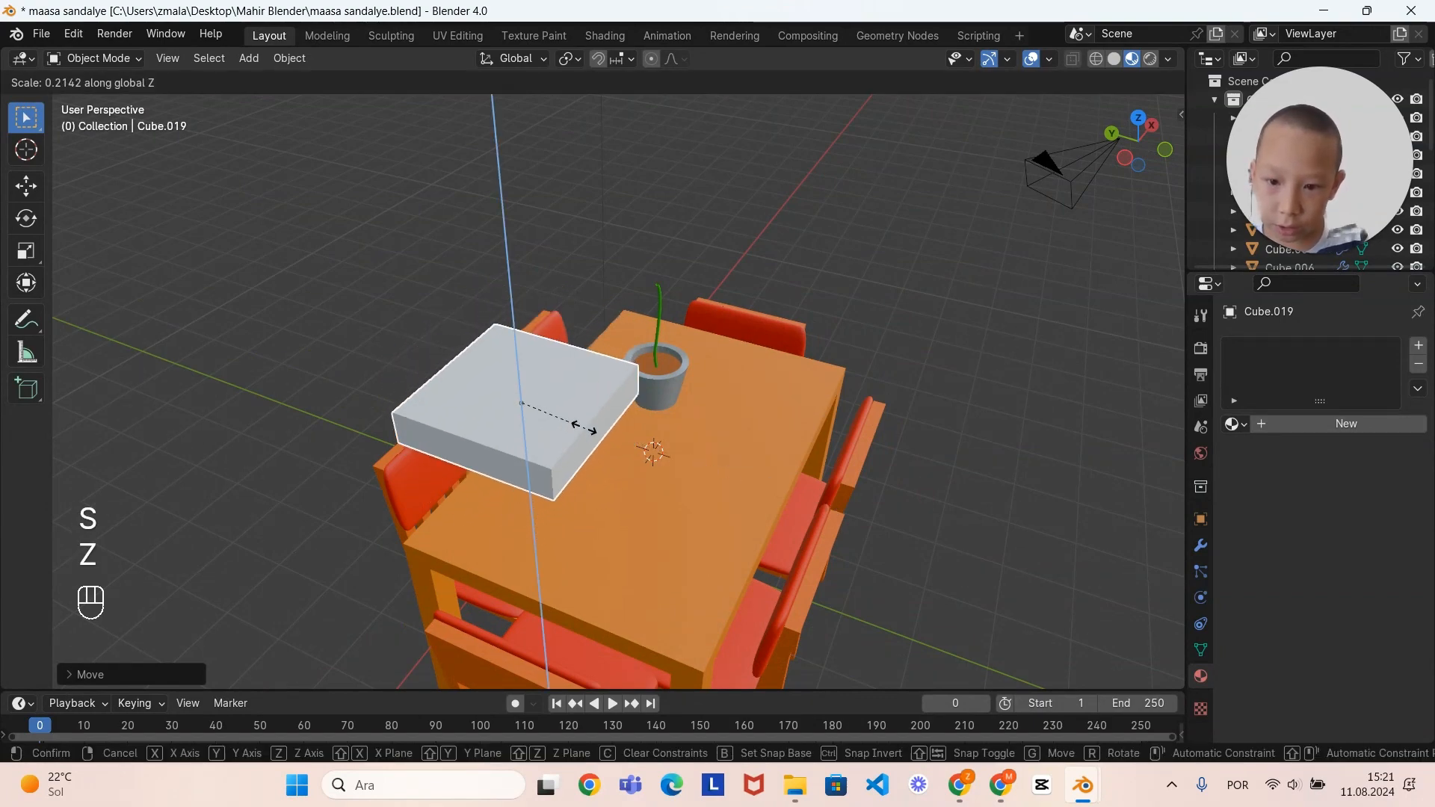
left_click(523, 404)
middle_click_drag(523, 403, 763, 486)
key("s")
key("y")
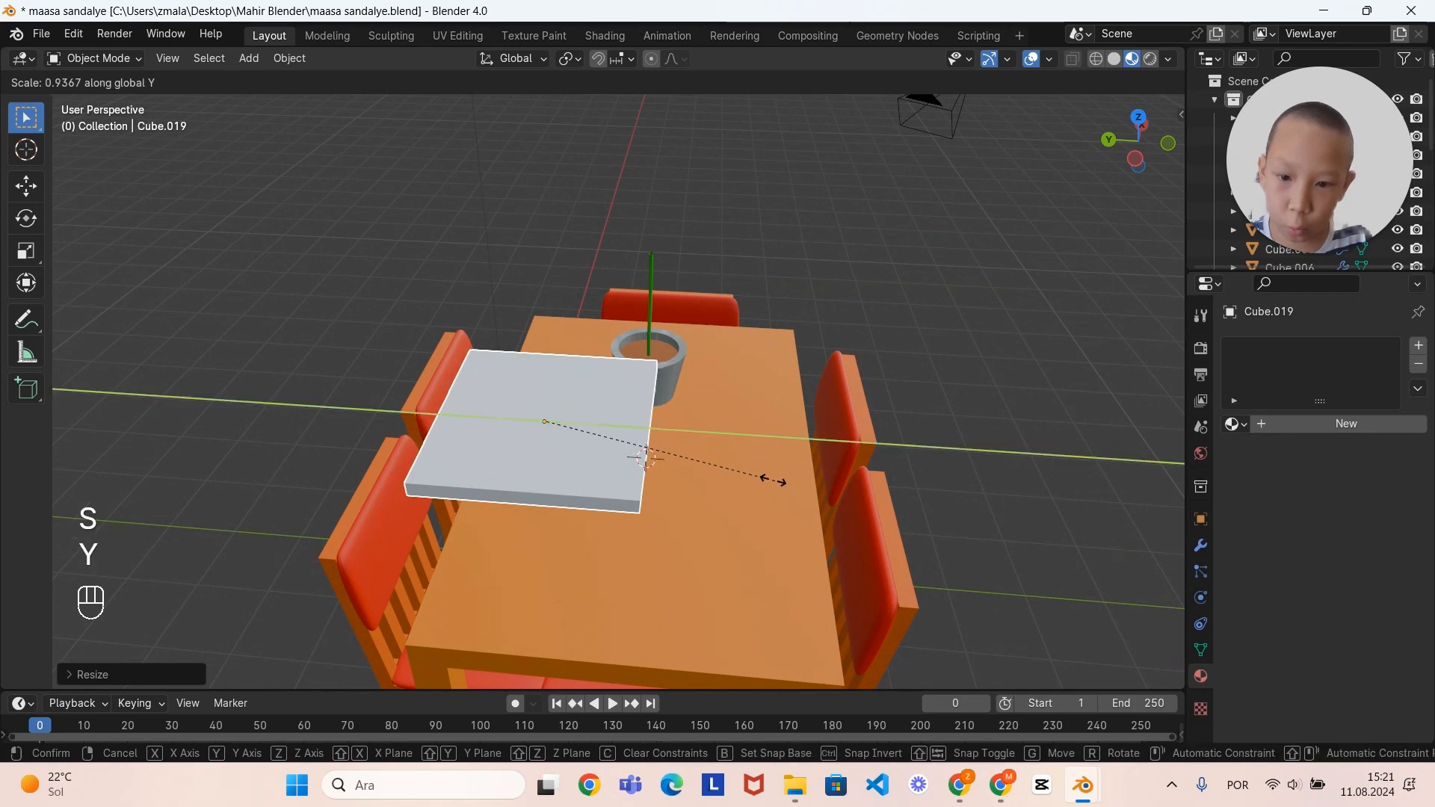
left_click(704, 477)
Step: Enter Edit Mode on the slab in face selection and clear the selection
middle_click_drag(704, 477, 651, 407)
middle_click_drag(662, 407, 758, 490, "shift")
scroll(733, 444, "up", 3)
key("Tab")
scroll(733, 444, "up", 2)
key("1")
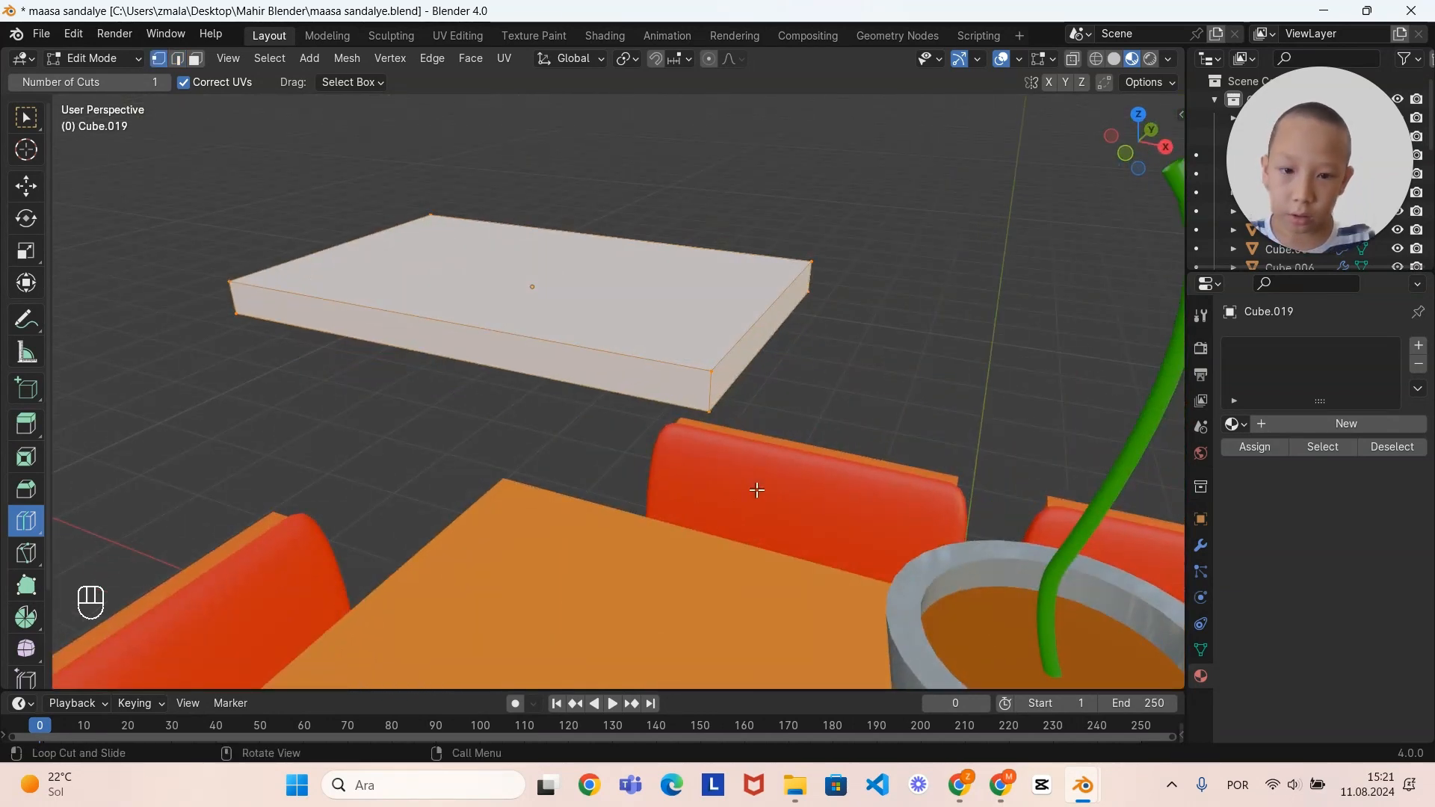
key("3")
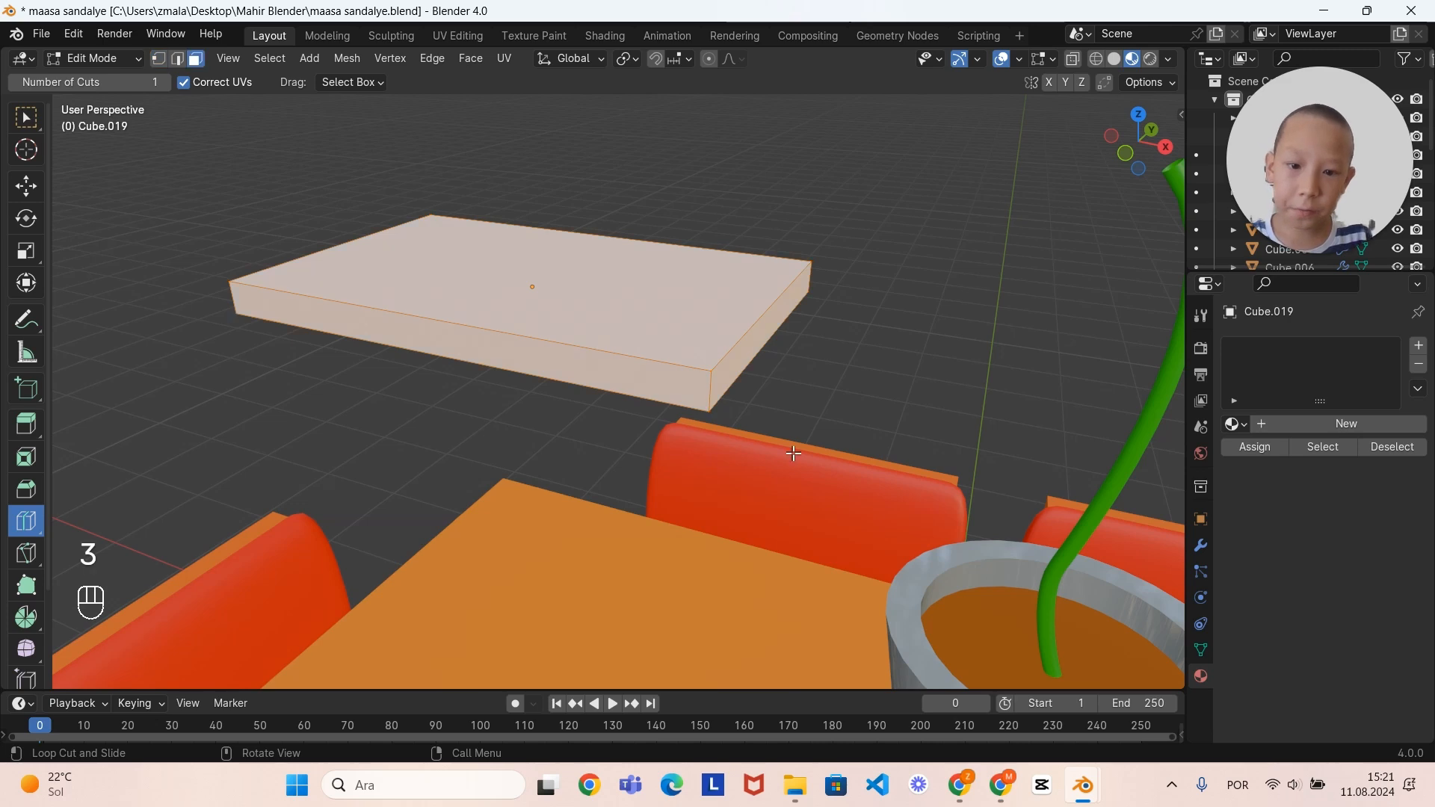
middle_click_drag(797, 451, 723, 423)
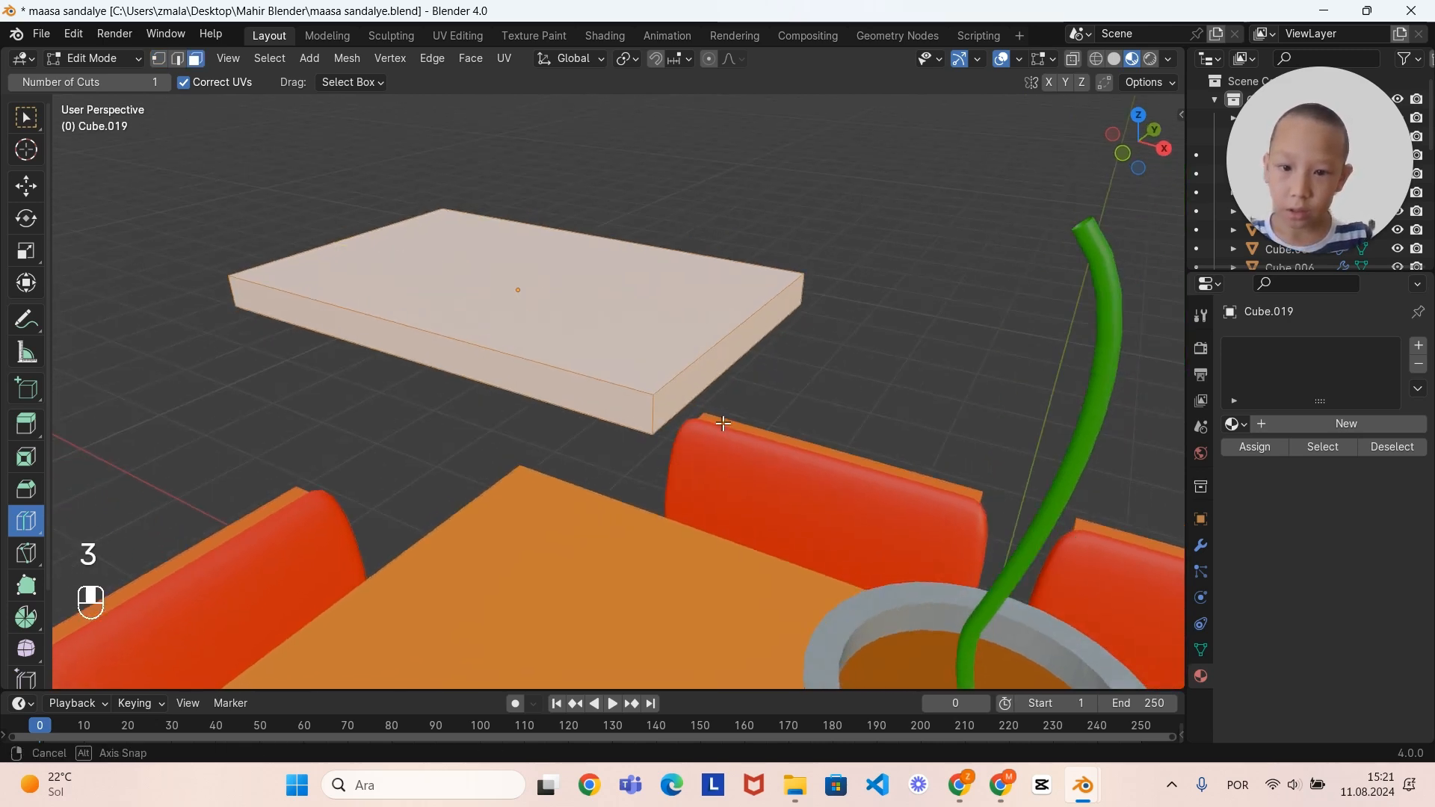
key("alt+a")
scroll(724, 423, "up", 2)
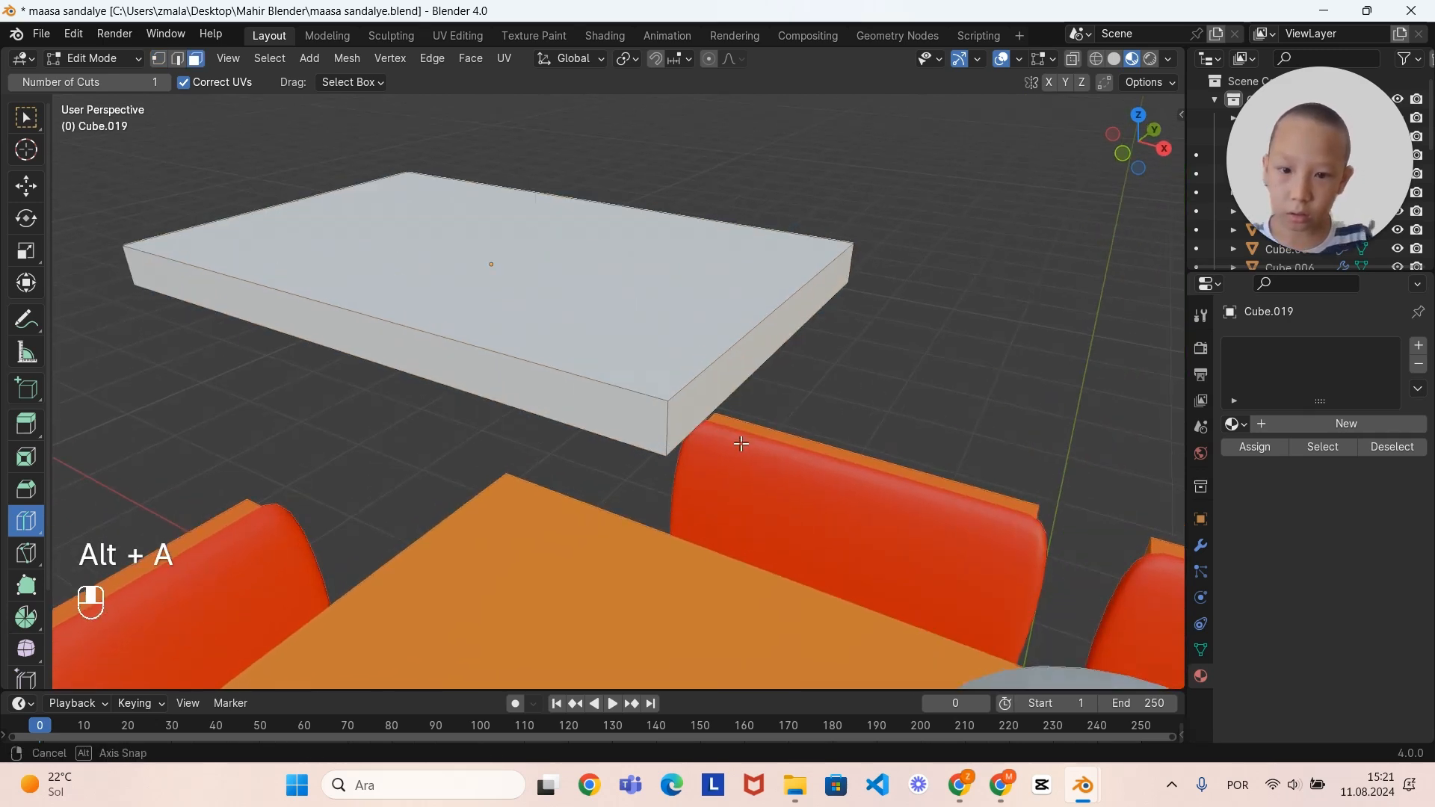
Step: Select the slab's end face nearest the pot and raise it along Z to tilt the slab
left_click(767, 337, "shift")
scroll(770, 331, "down", 3)
middle_click_drag(772, 330, 832, 290)
middle_click_drag(827, 376, 833, 431, "shift")
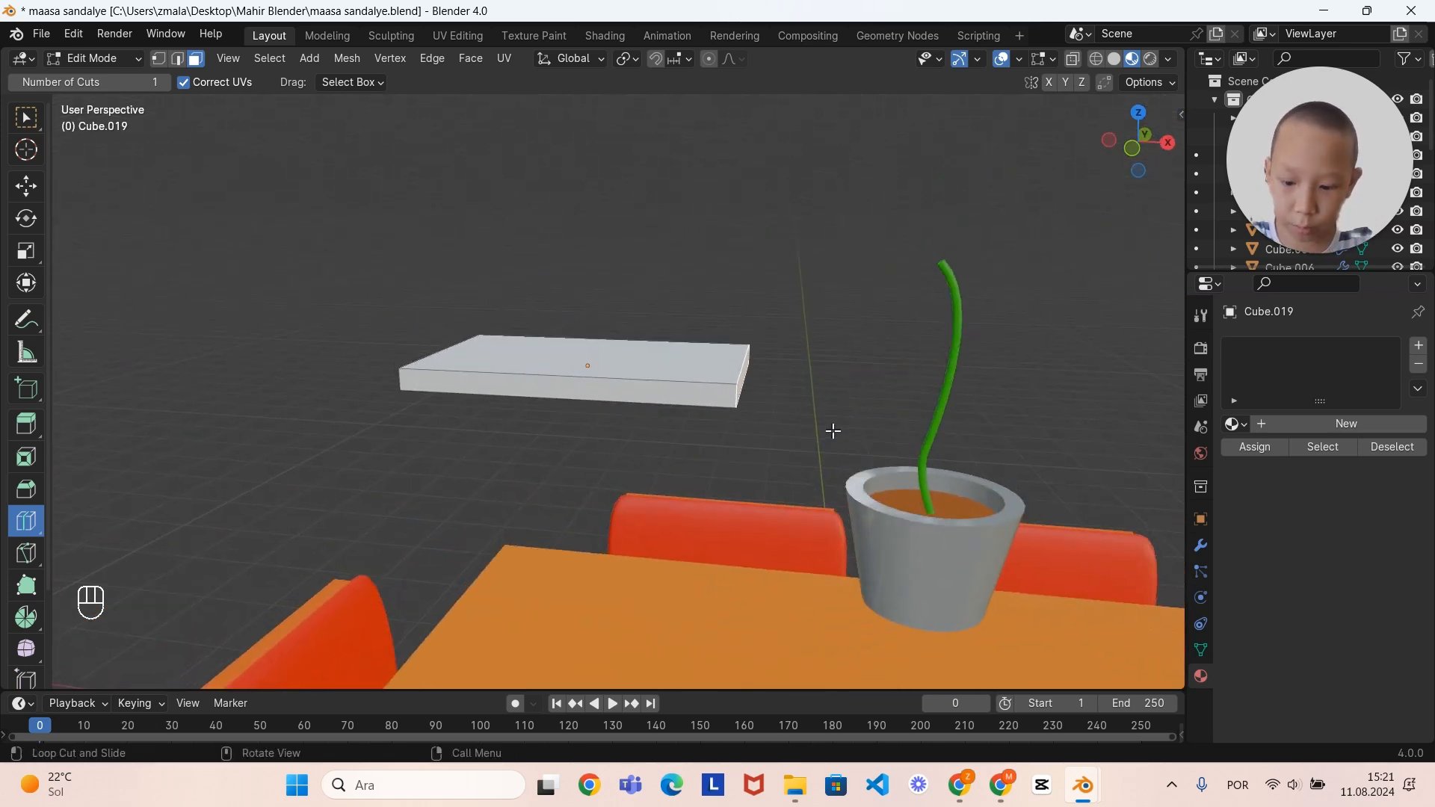
key("g")
key("z")
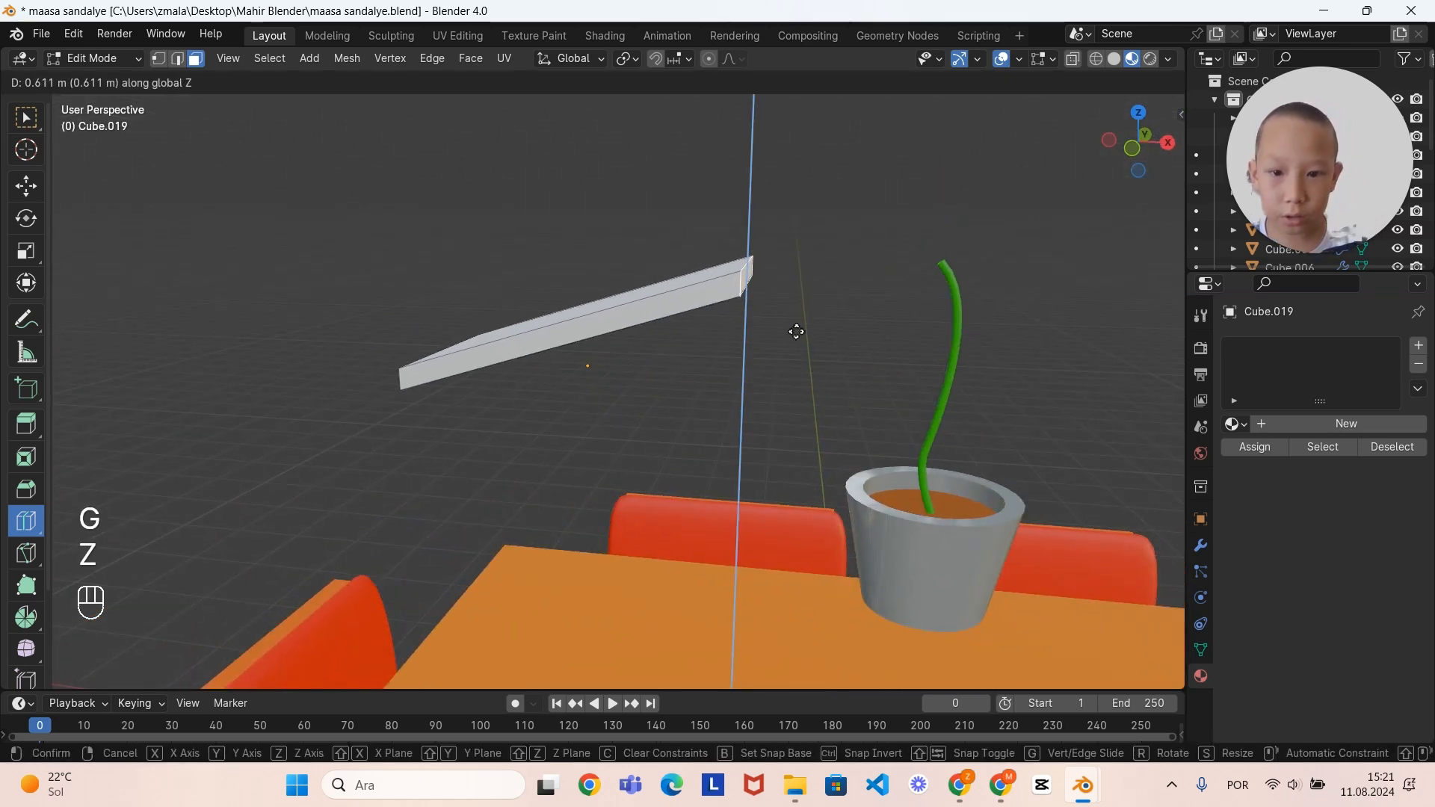
left_click(826, 352)
Step: Select the slab's lower end face, away from the pot, and widen it along Y to taper the slab
middle_click_drag(837, 256, 886, 267)
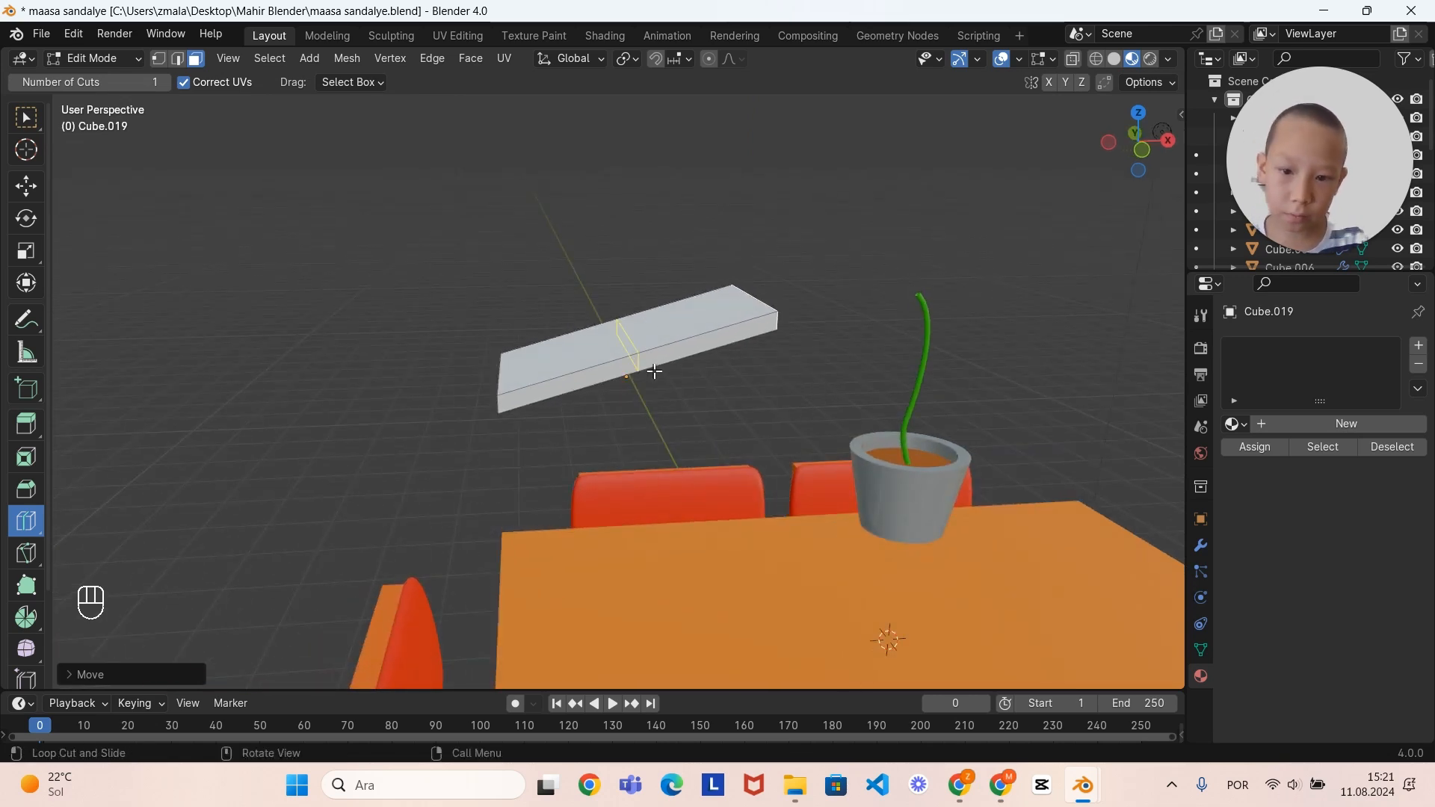
middle_click_drag(789, 465, 680, 482)
left_click_drag(538, 240, 682, 426, "ctrl")
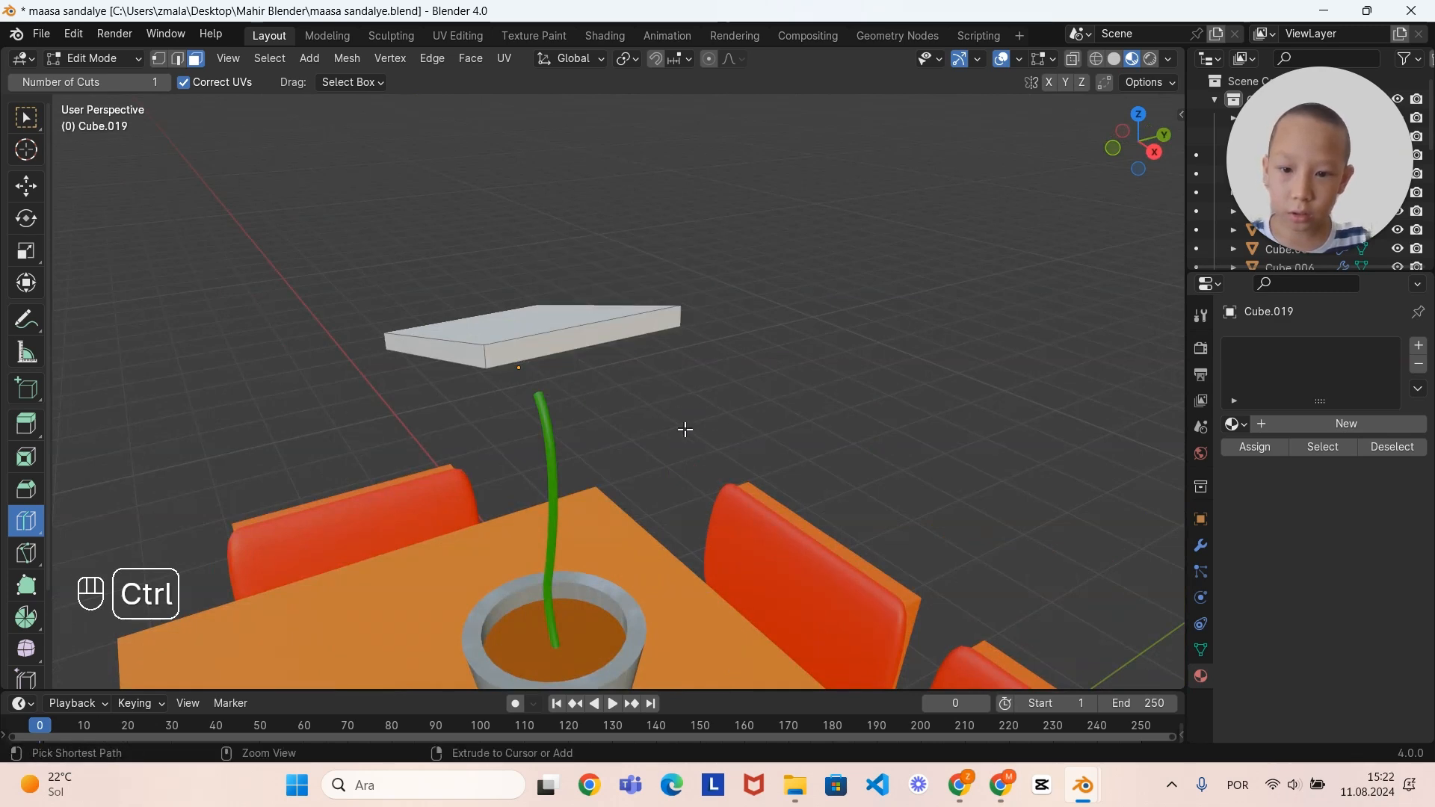
scroll(805, 459, "up", 2)
middle_click_drag(682, 429, 874, 419)
scroll(805, 449, "down", 2)
left_click(735, 361, "shift")
middle_click_drag(739, 366, 737, 447)
scroll(736, 447, "down", 4)
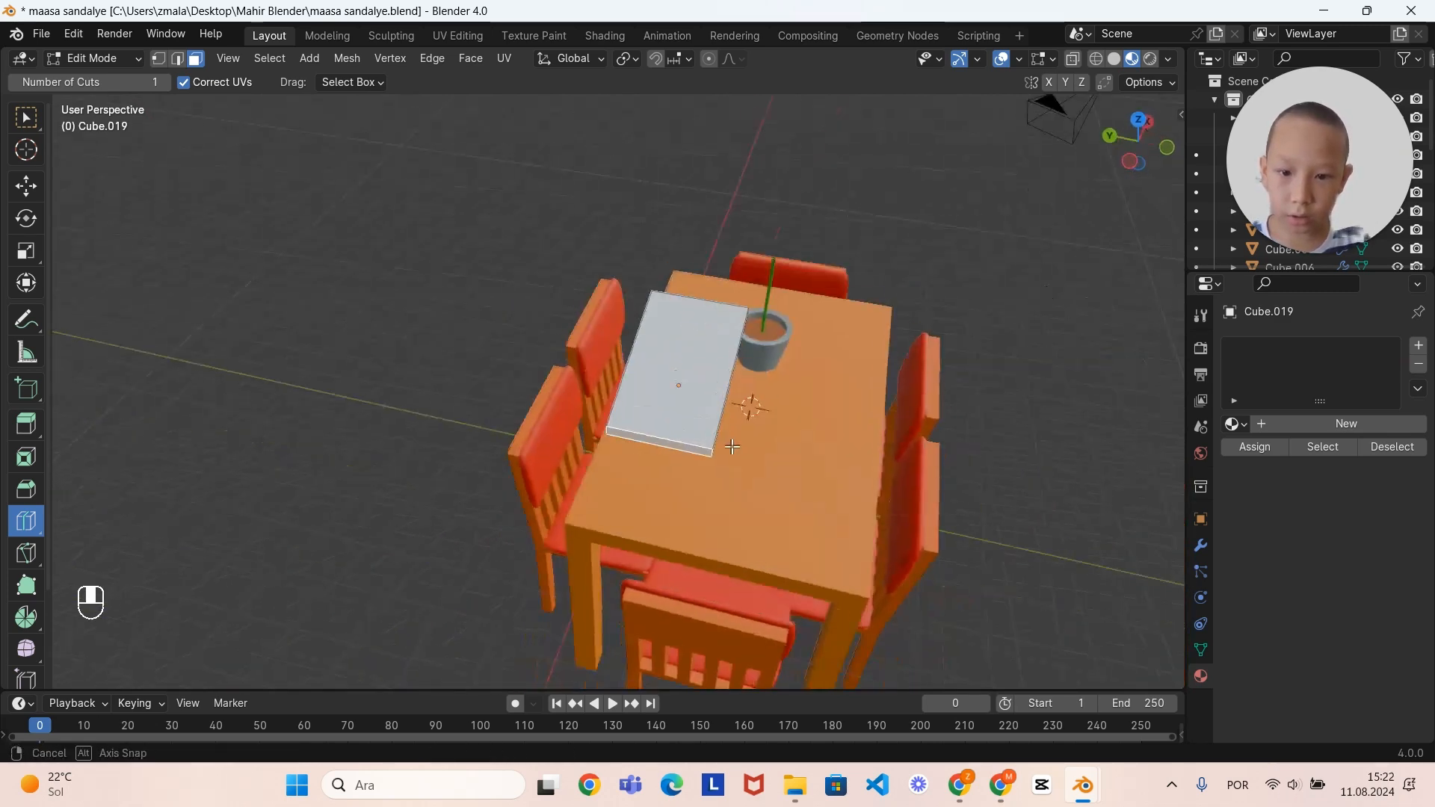
scroll(822, 508, "up", 4)
middle_click_drag(845, 546, 836, 513)
key("s")
key("y")
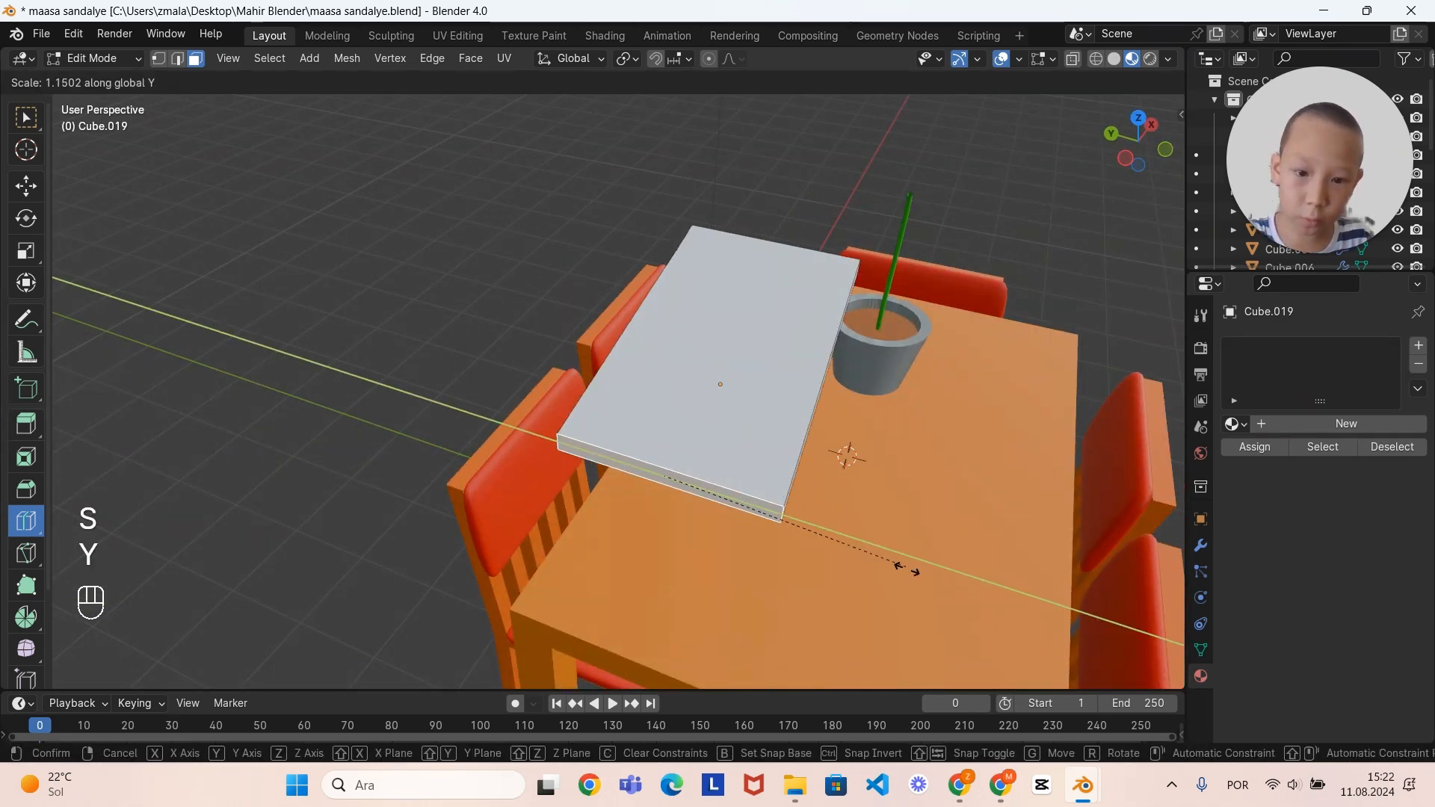
left_click(974, 598)
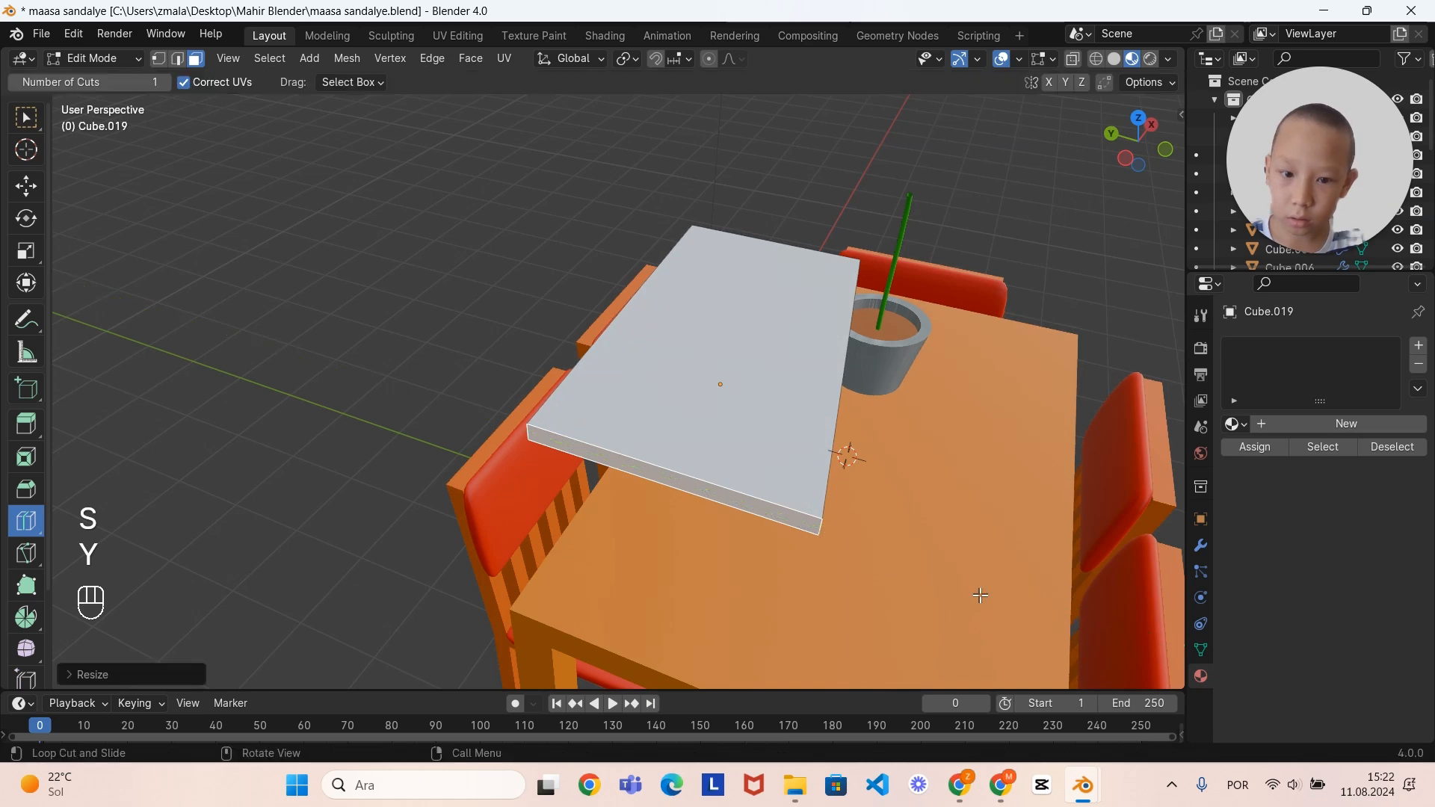
Step: Cut an edge loop across the slab's middle and lower it along Z to bend the slab
middle_click_drag(974, 597, 706, 412)
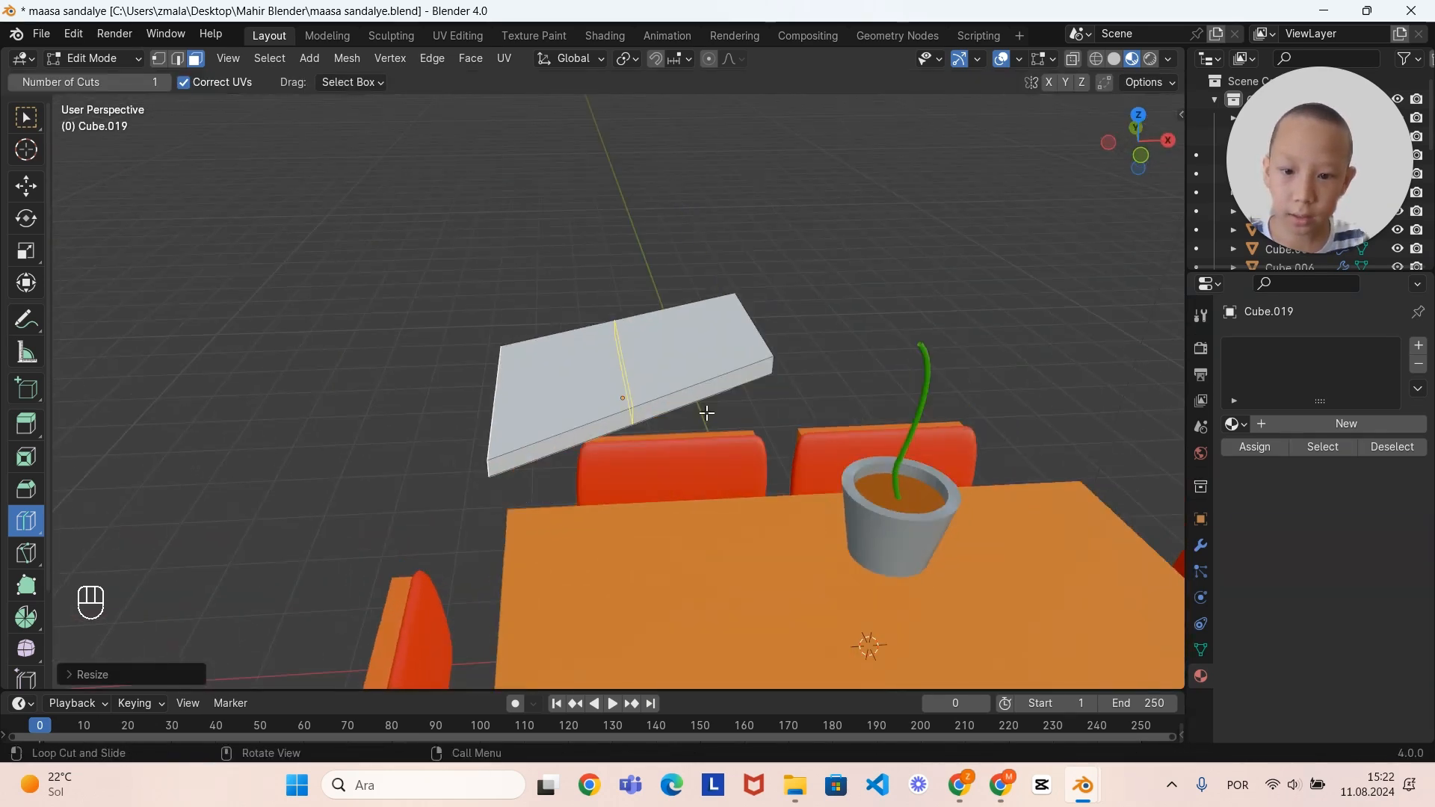
left_click(623, 397)
middle_click_drag(622, 398, 760, 397)
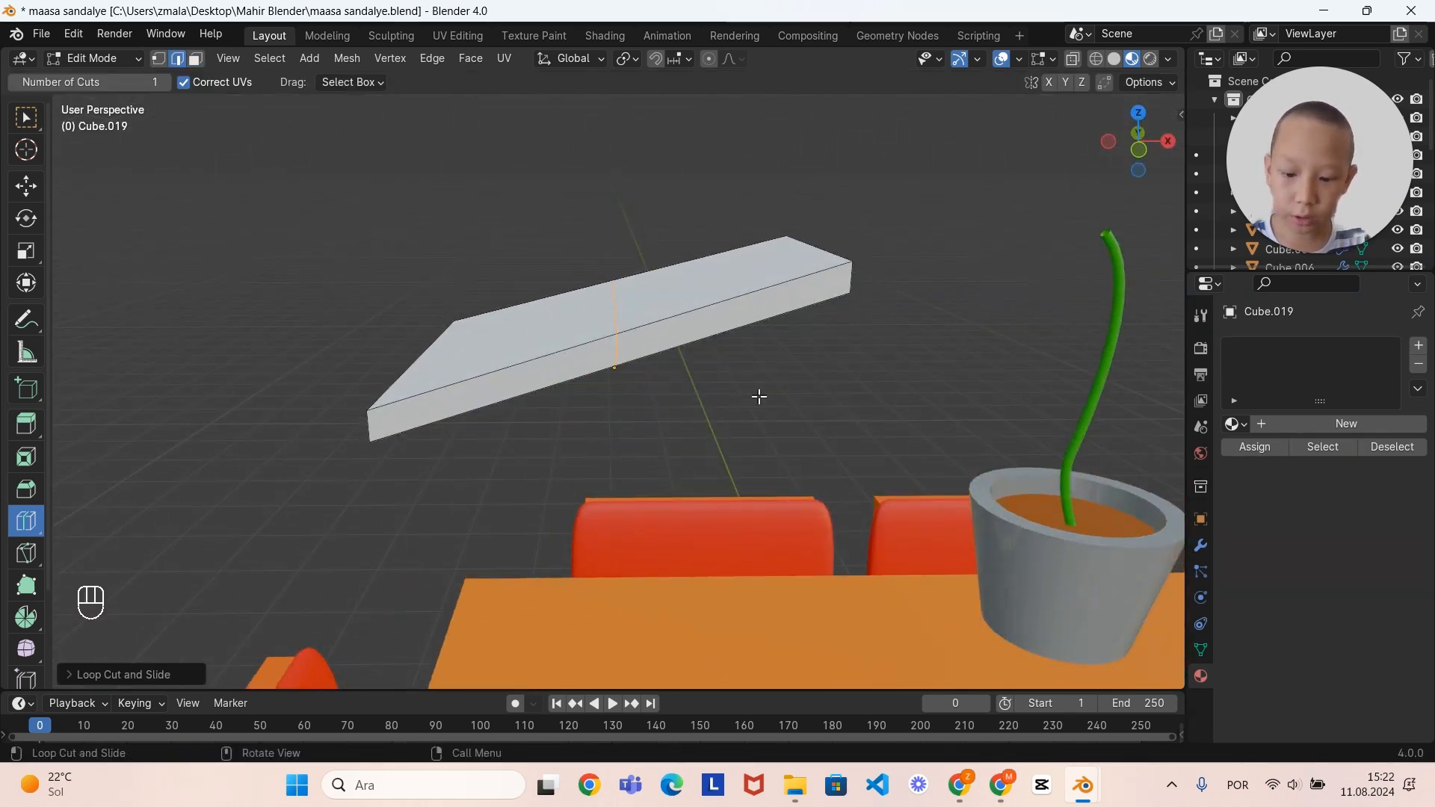
key("g")
key("z")
key("shift")
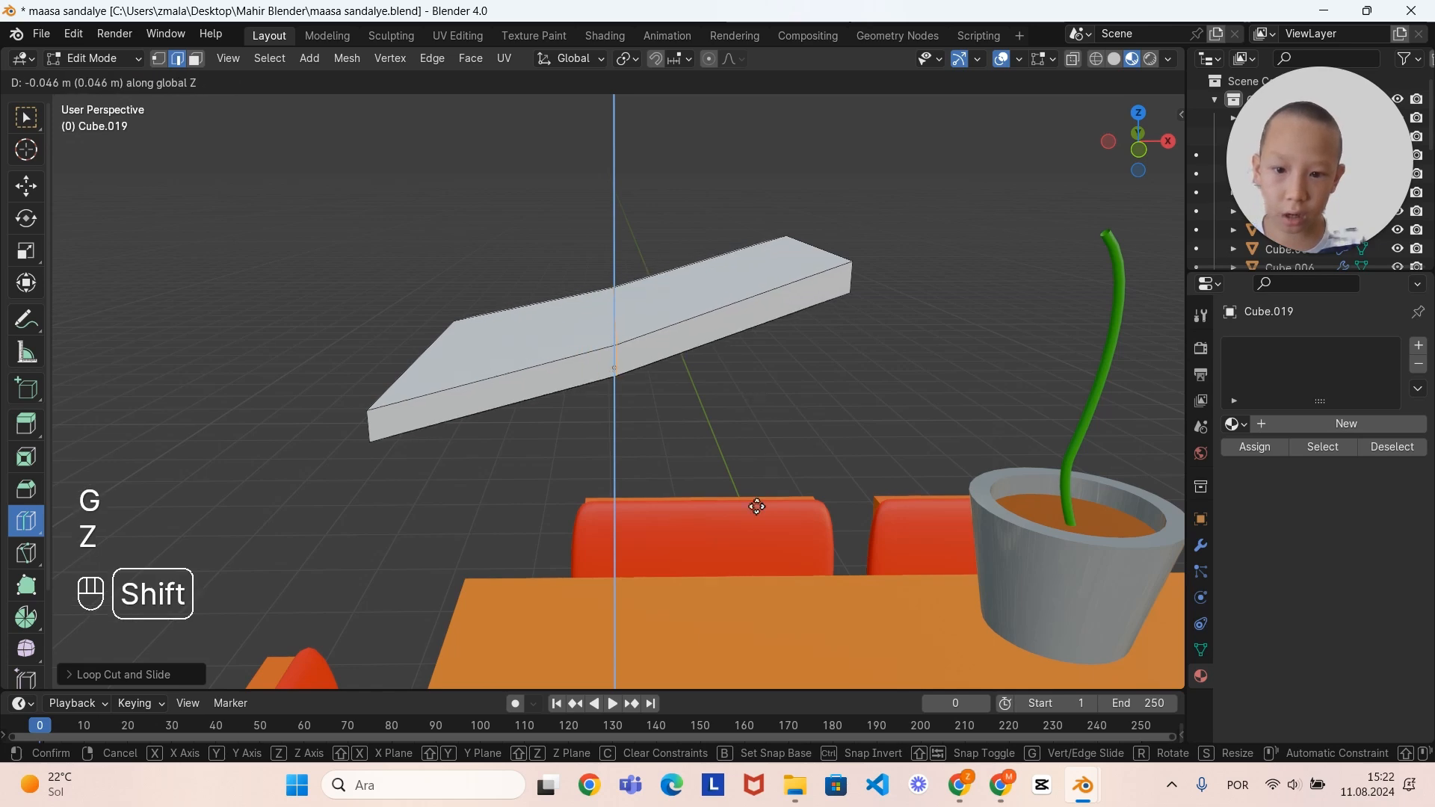
left_click(736, 656)
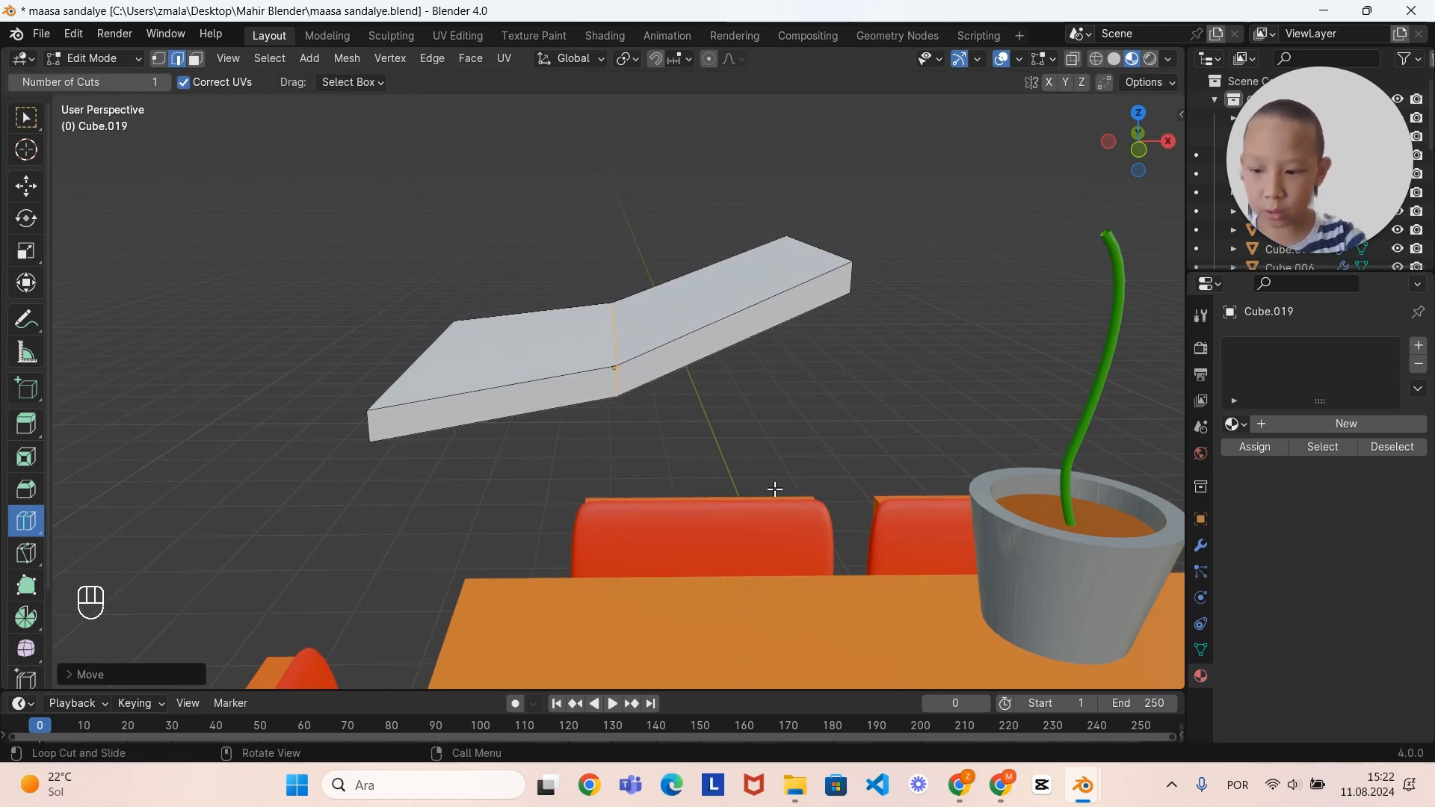
Step: Bevel the edge loop at the slab's bend to about 1.3 m wide with 4 segments
key("ctrl")
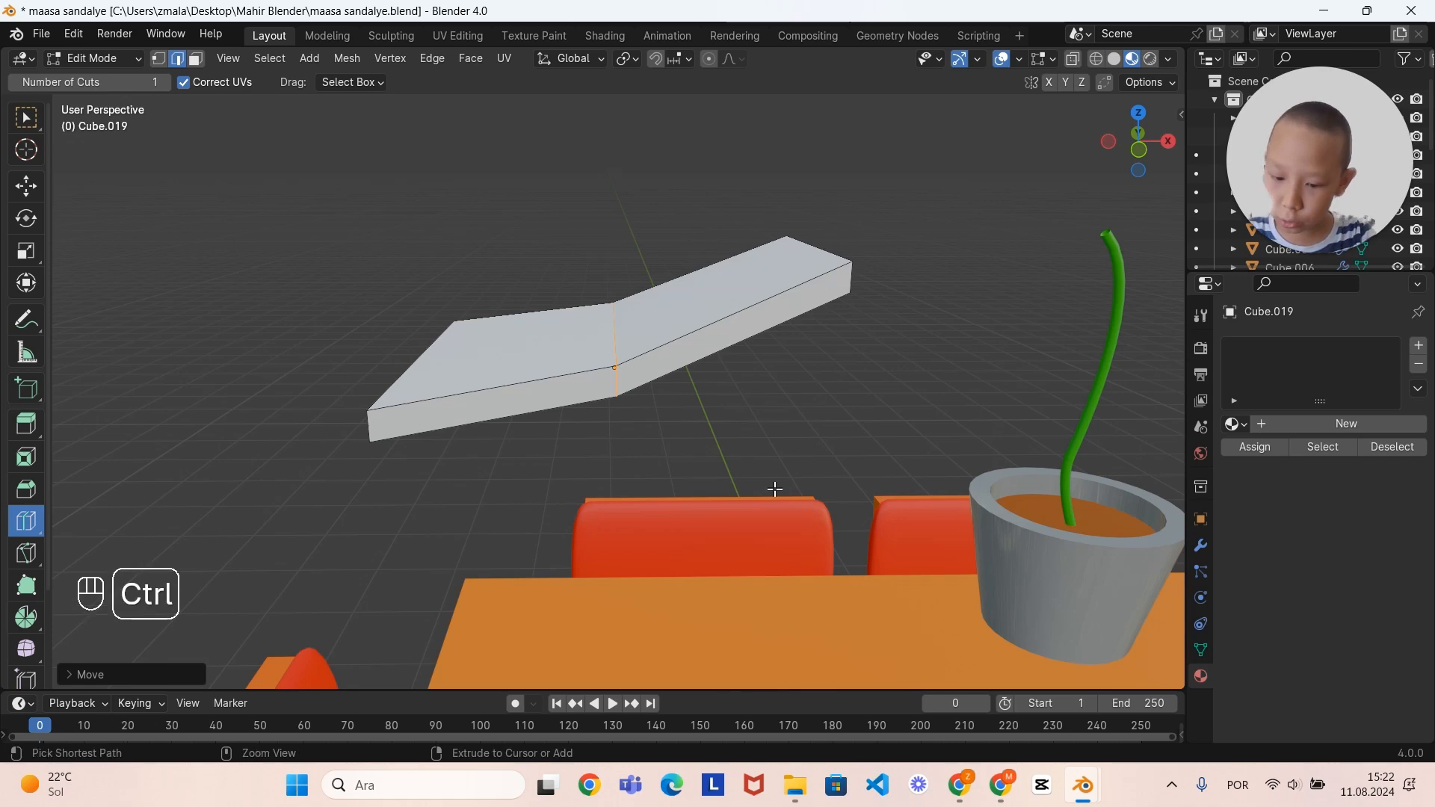
key("ctrl+b")
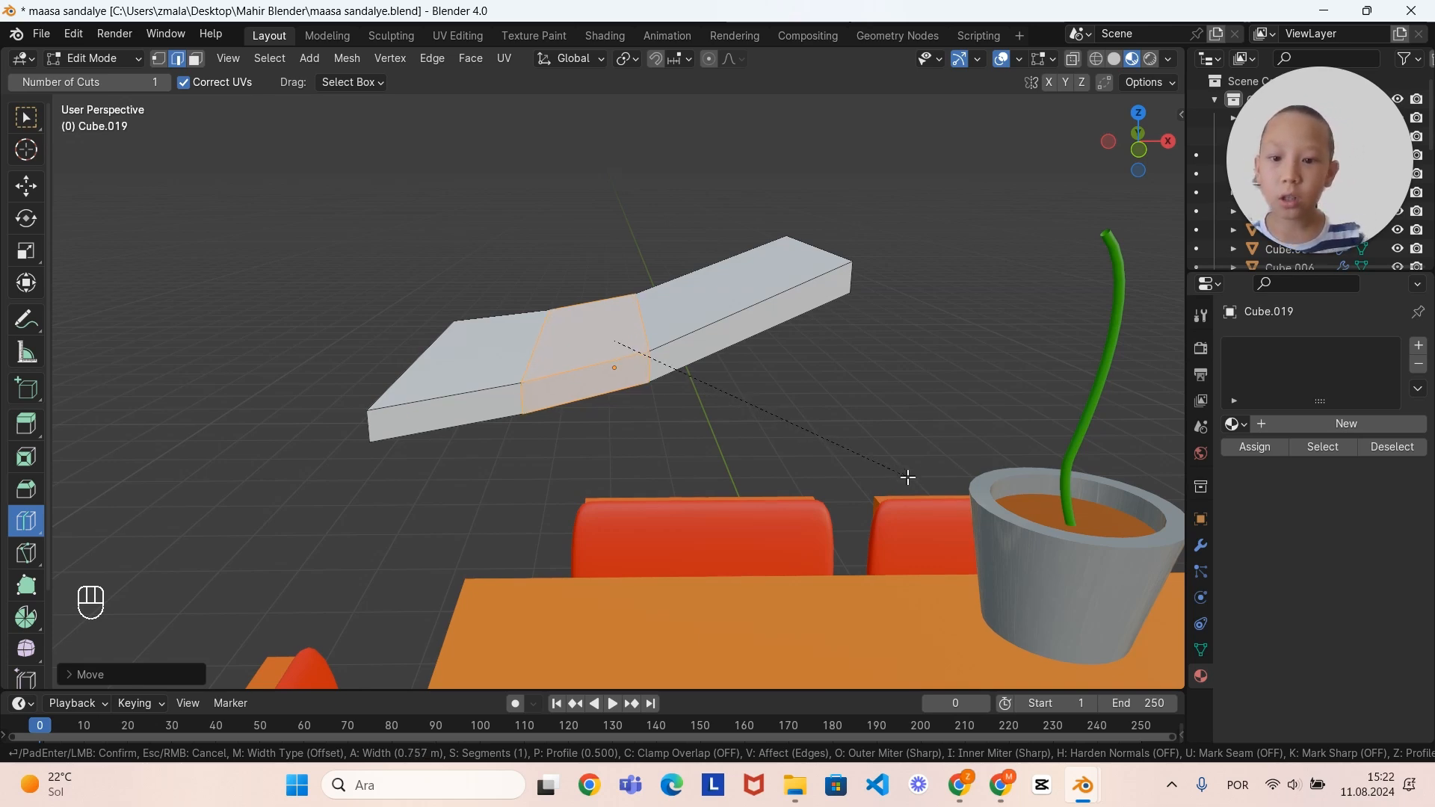
scroll(916, 480, "up", 1)
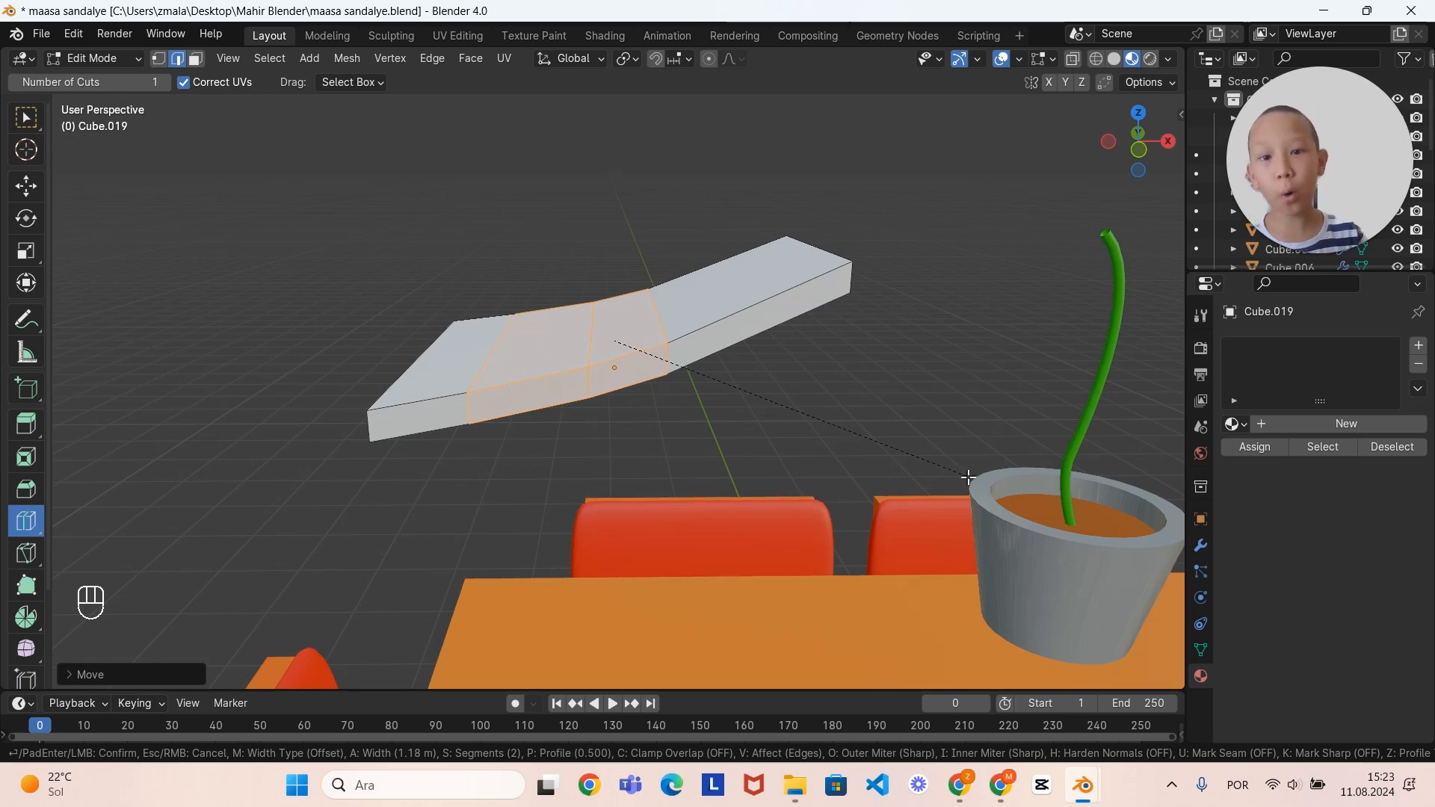
scroll(972, 479, "up", 2)
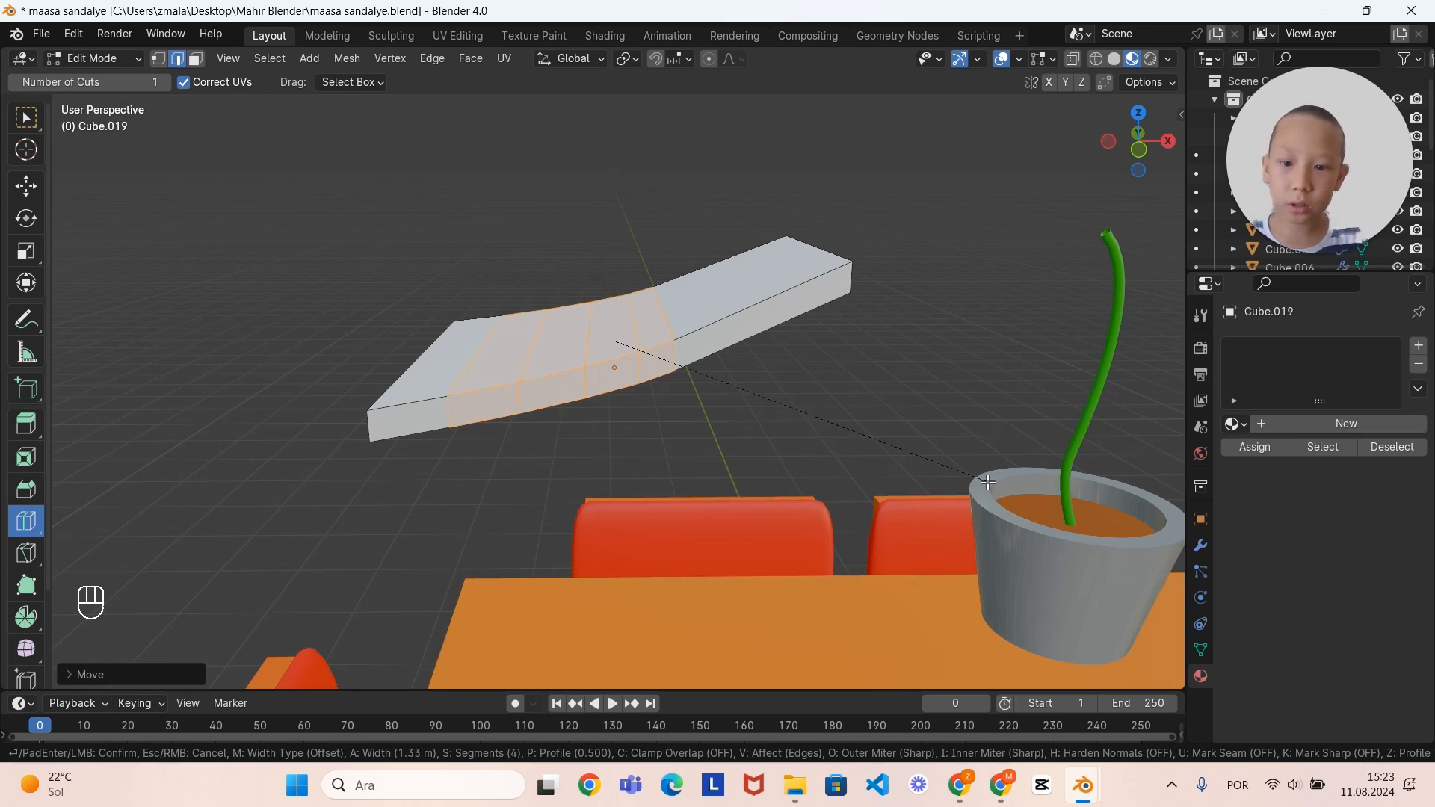
left_click(993, 480)
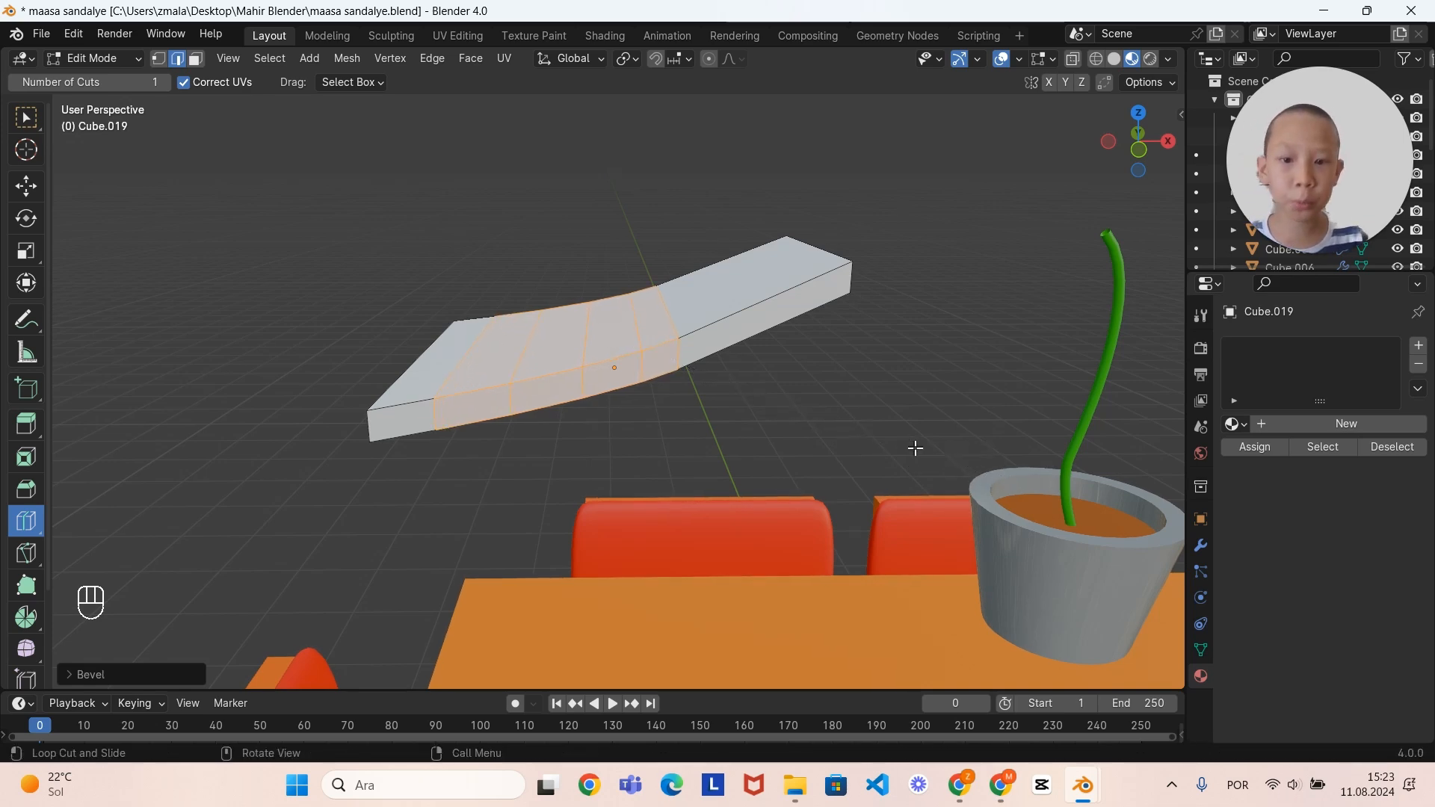
middle_click_drag(913, 446, 887, 462)
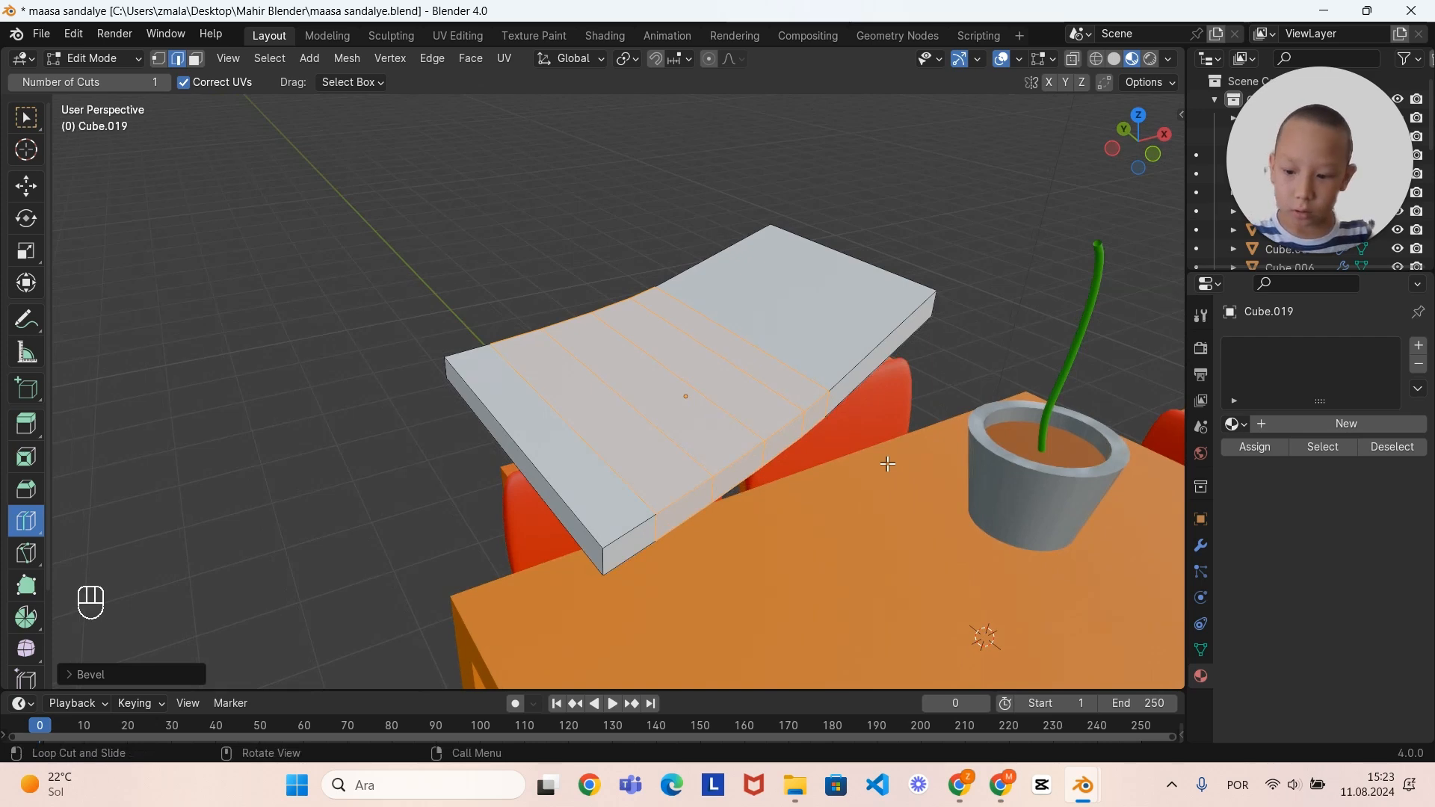
Step: Leave Edit Mode, add a level 2 subdivision surface to the slab and shade it smooth
key("Tab")
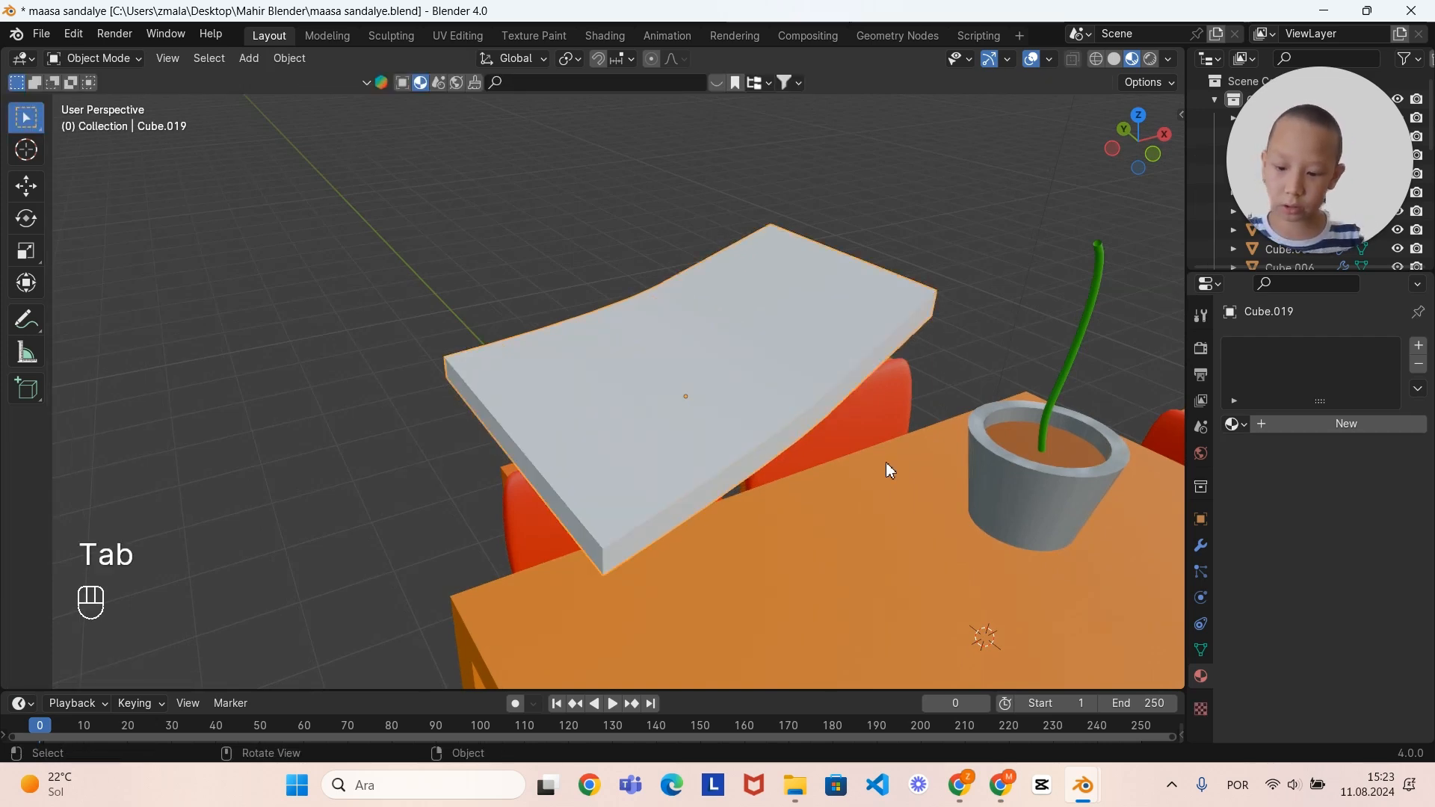
key("ctrl")
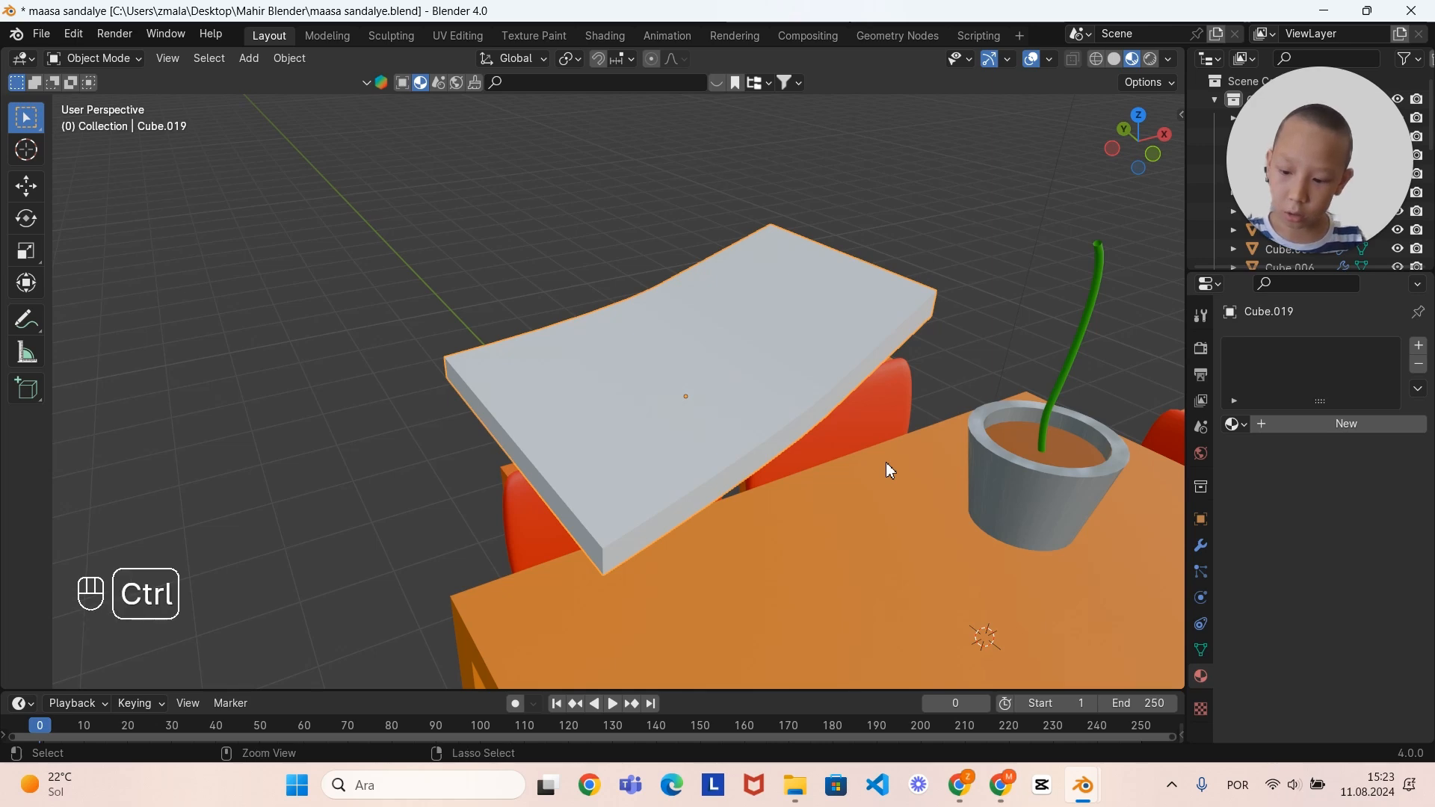
key("ctrl+2")
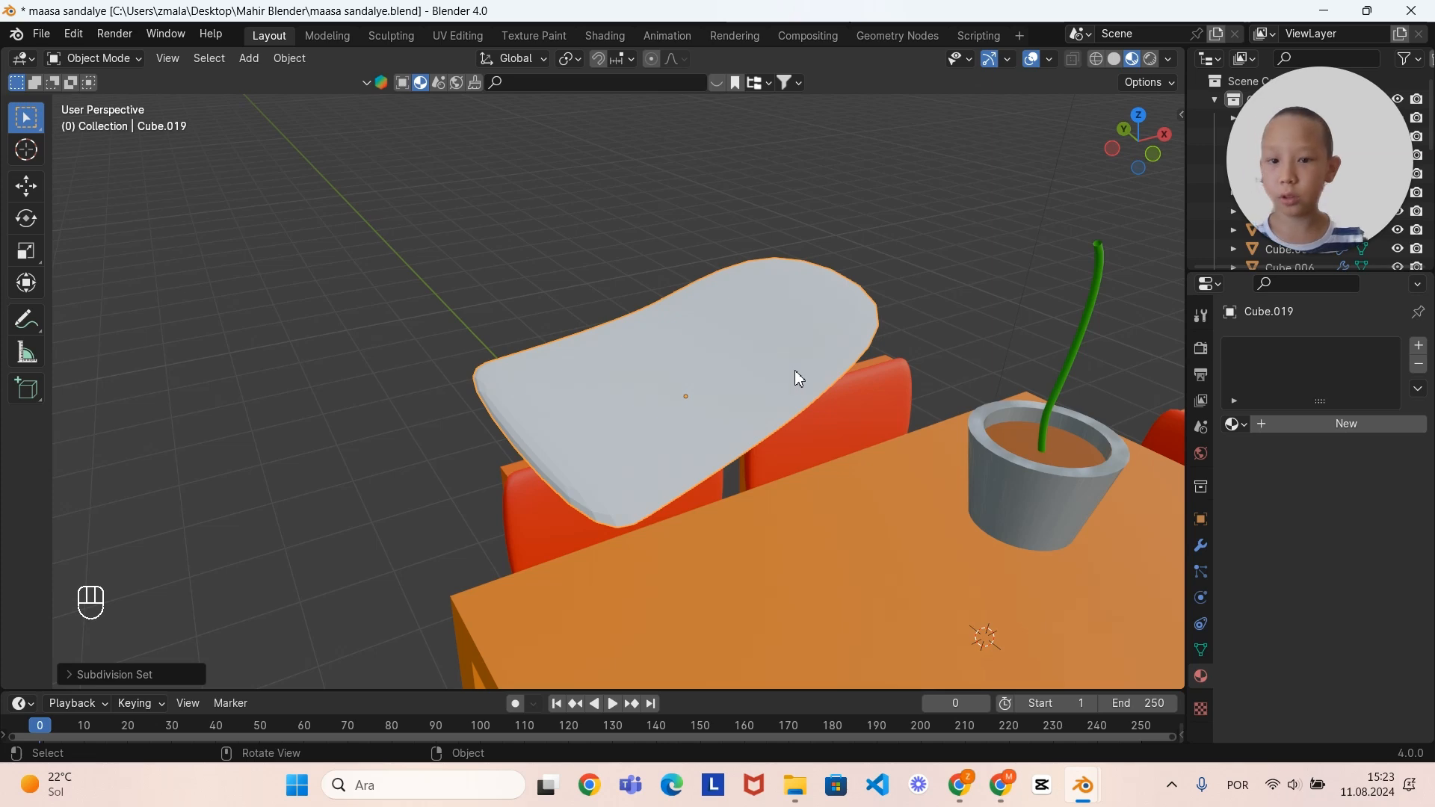
scroll(791, 368, "up", 2)
middle_click_drag(778, 361, 703, 444)
right_click(749, 285)
left_click(699, 260)
scroll(661, 396, "down", 3)
scroll(661, 394, "up", 2)
Step: Enter Edit Mode in face selection and select all the faces along the slab's upper side
key("Tab")
middle_click_drag(842, 362, 872, 370, "shift")
scroll(793, 344, "down", 2)
key("alt+a")
key("3")
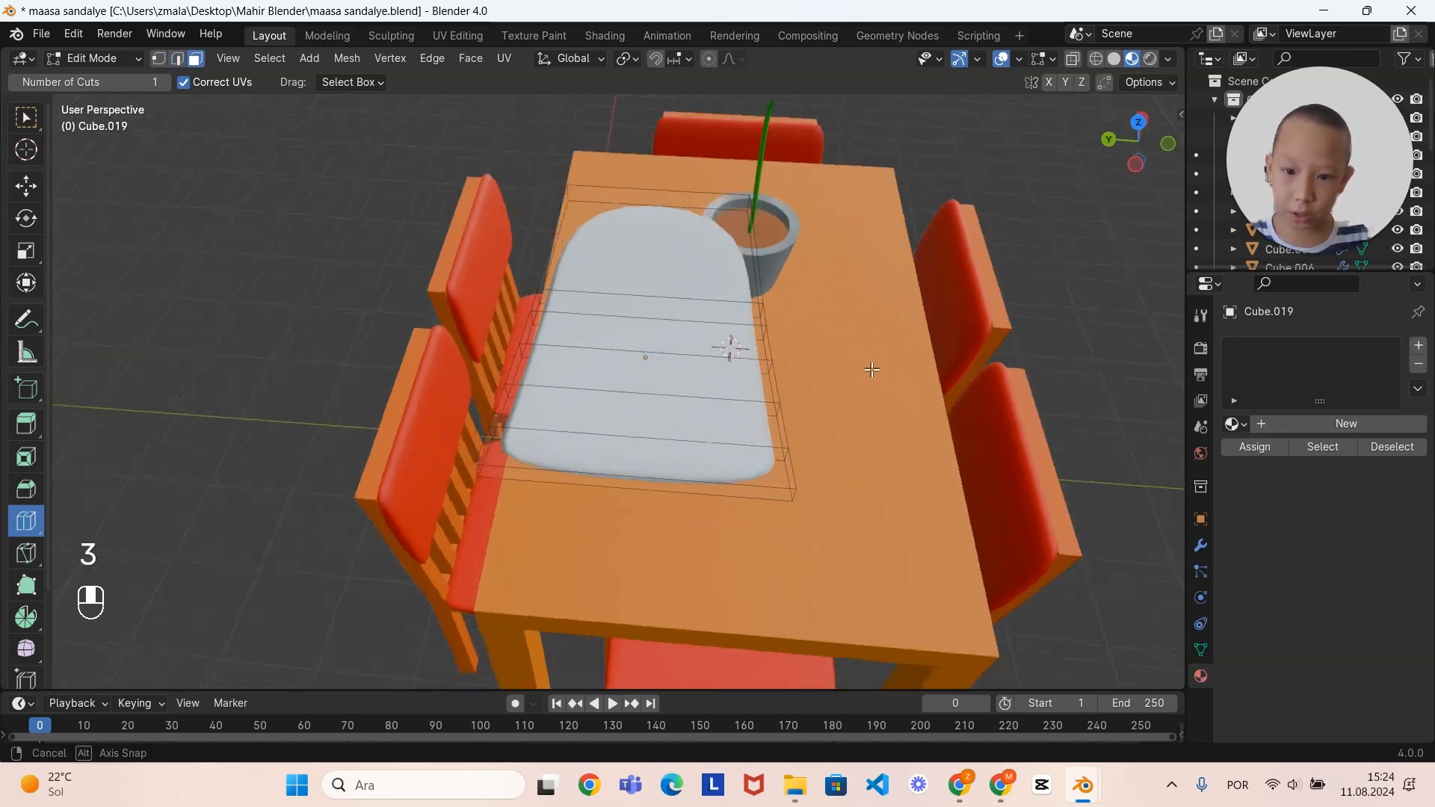
left_click_drag(637, 271, 769, 503, "shift")
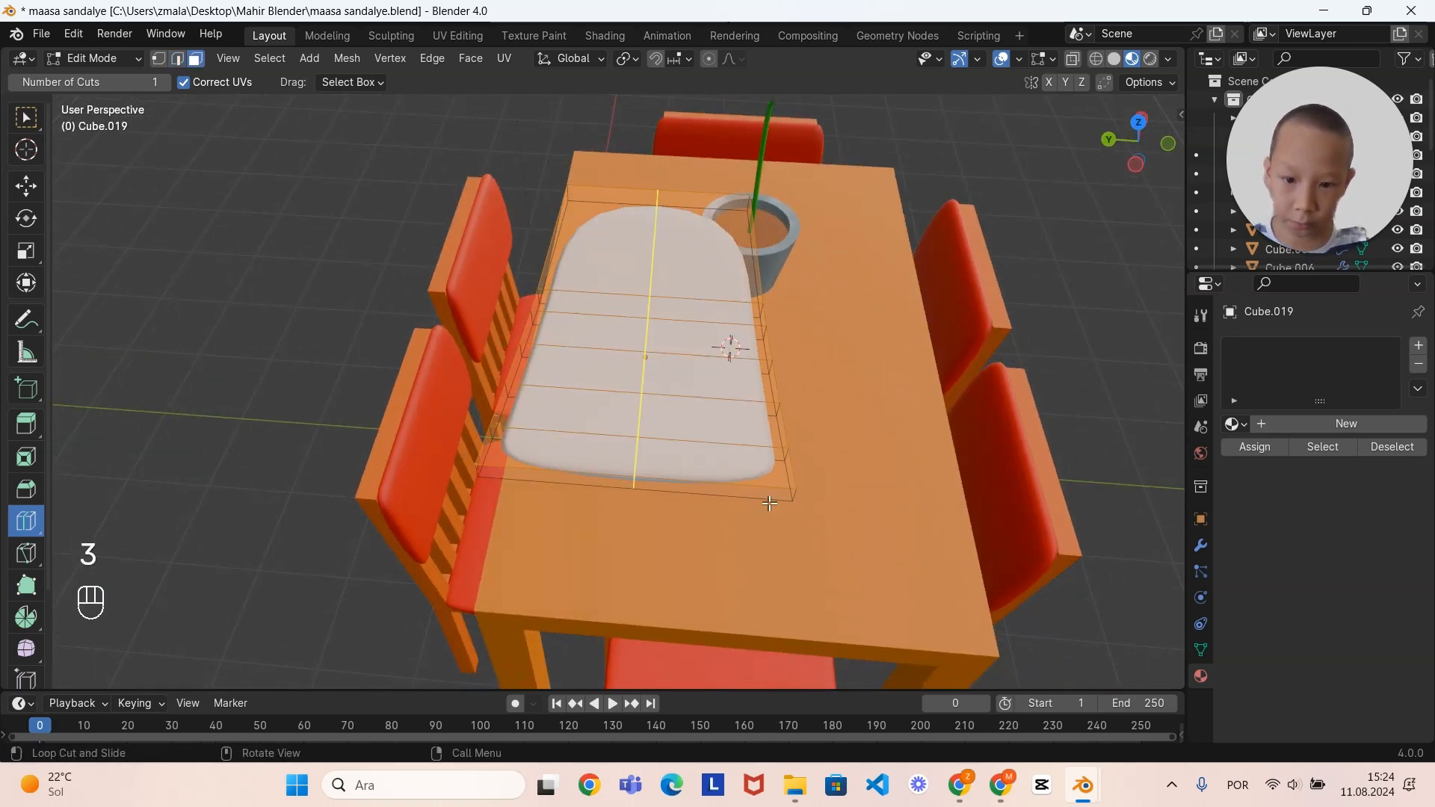
middle_click_drag(770, 503, 603, 450)
scroll(549, 314, "up", 4)
middle_click_drag(744, 400, 938, 462)
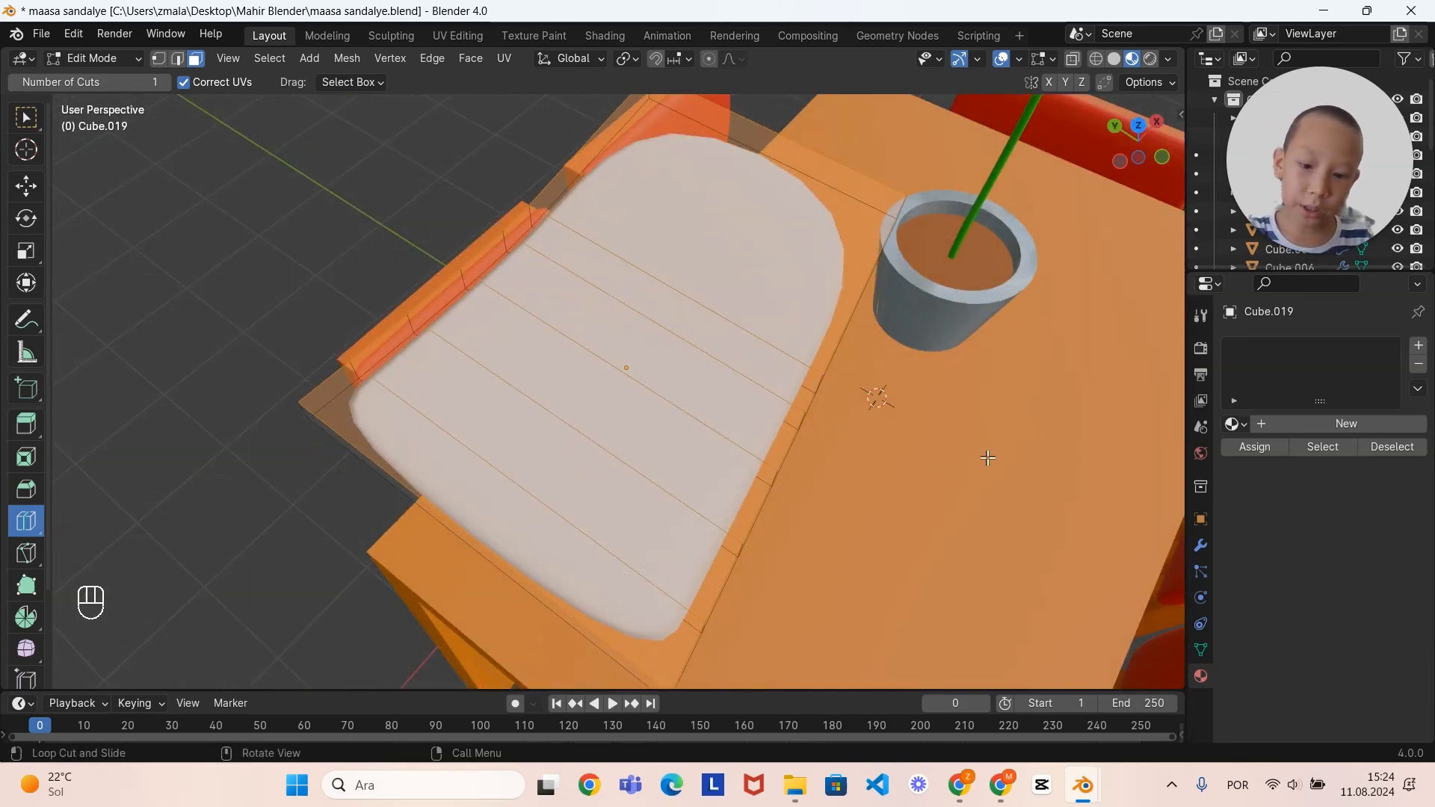
Step: Inset the selected upper faces by about 0.53 m and extrude them inward to hollow the petal
key("i")
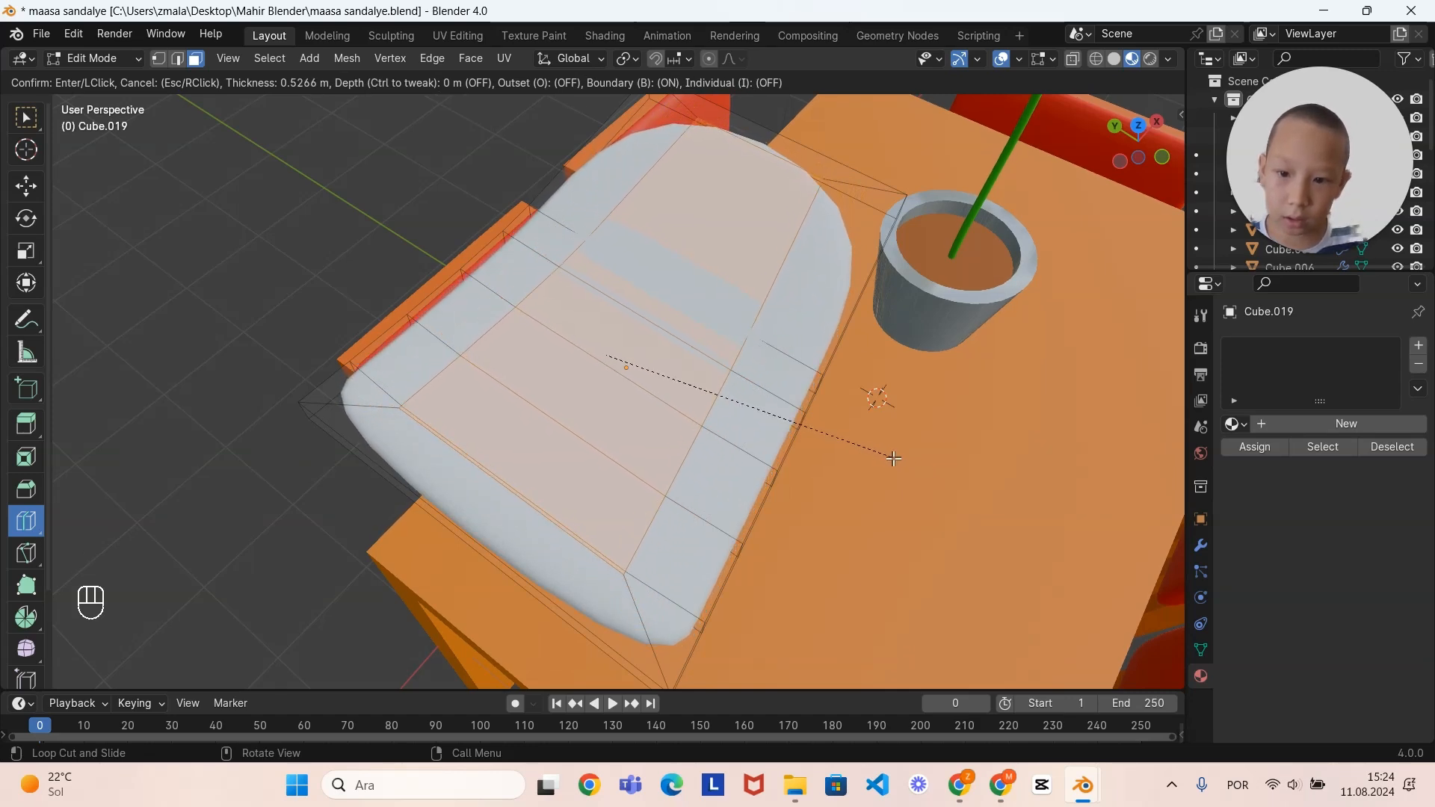
left_click(894, 458)
middle_click_drag(894, 458, 840, 411)
key("e")
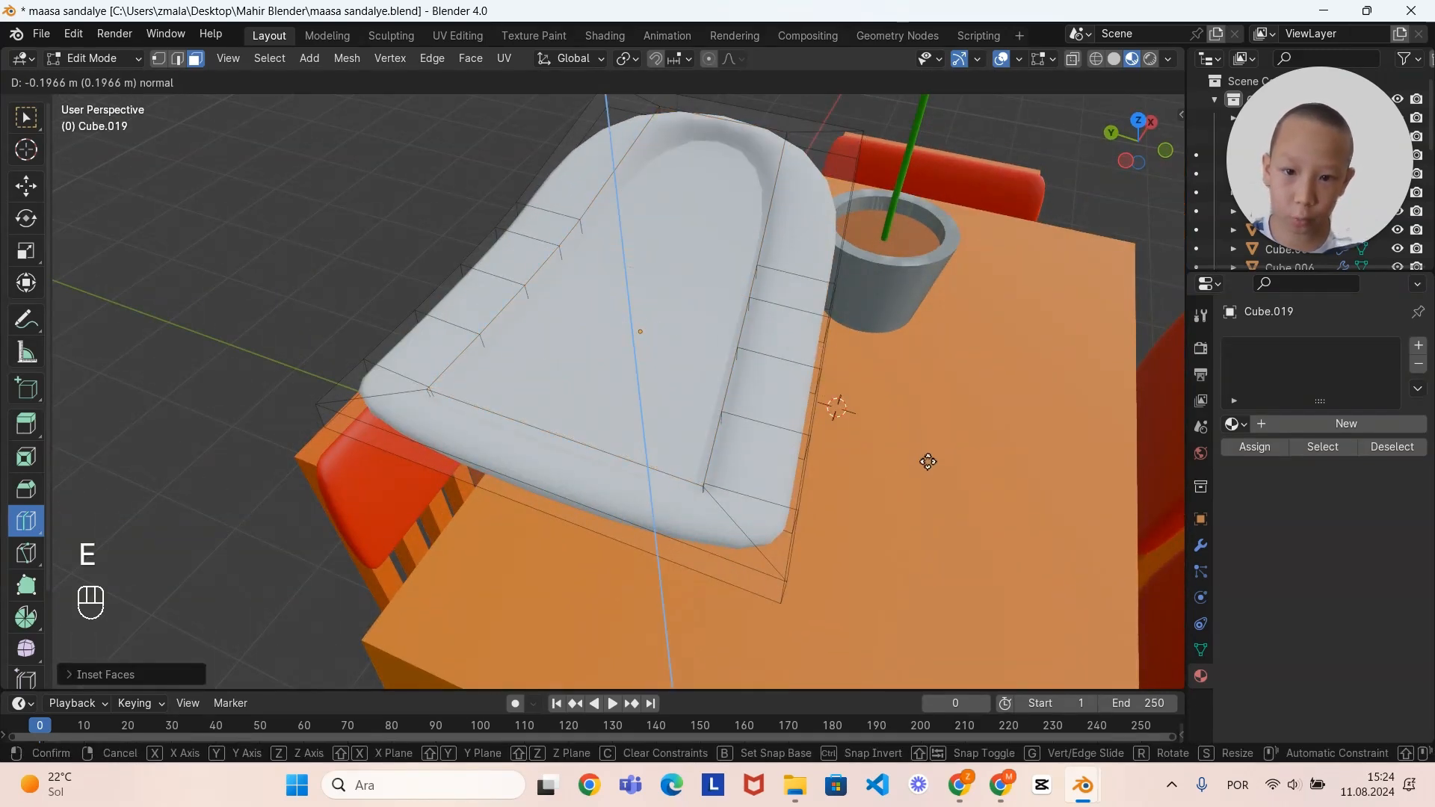
left_click(908, 448)
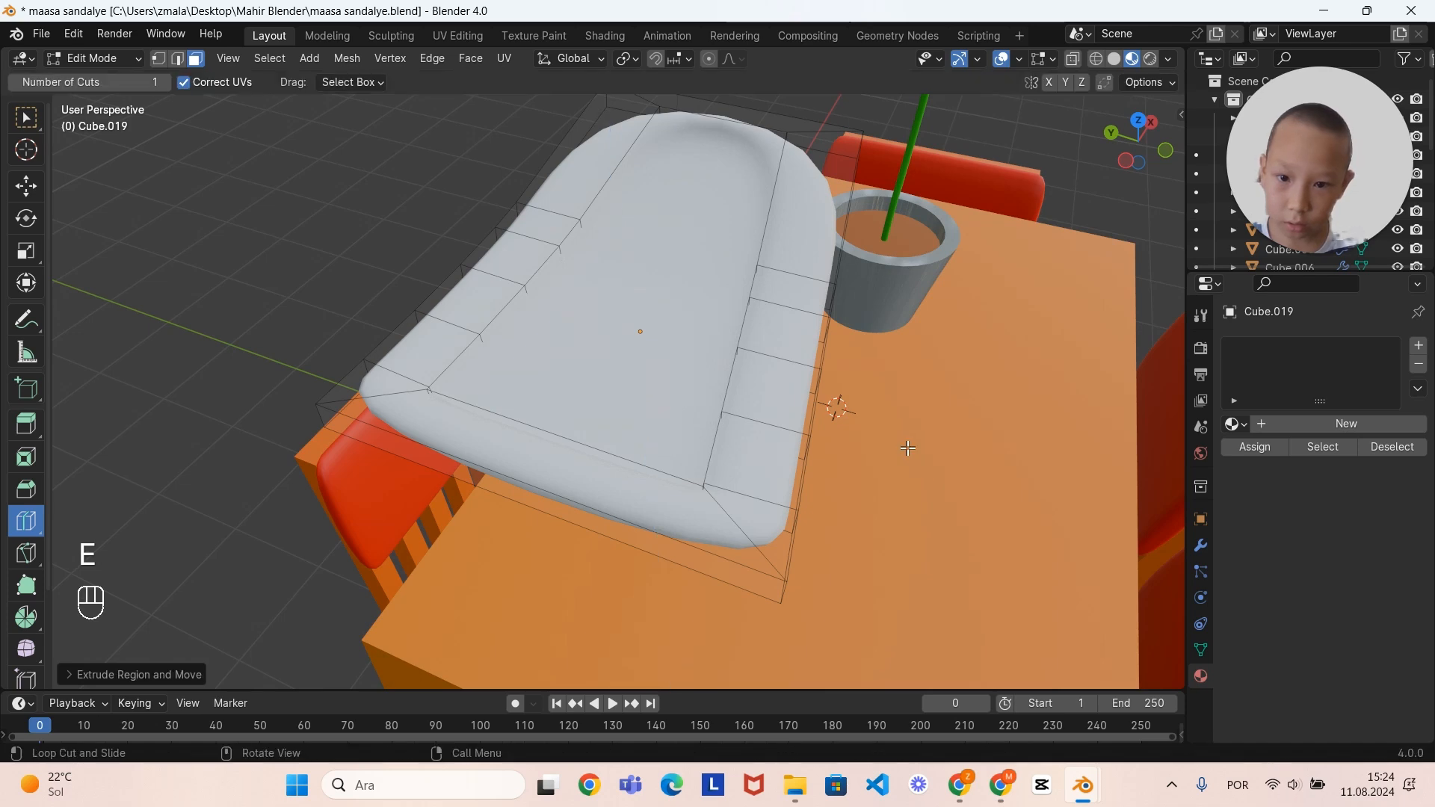
middle_click_drag(908, 448, 676, 330)
key("Tab")
scroll(861, 428, "down", 2)
scroll(861, 428, "up", 1)
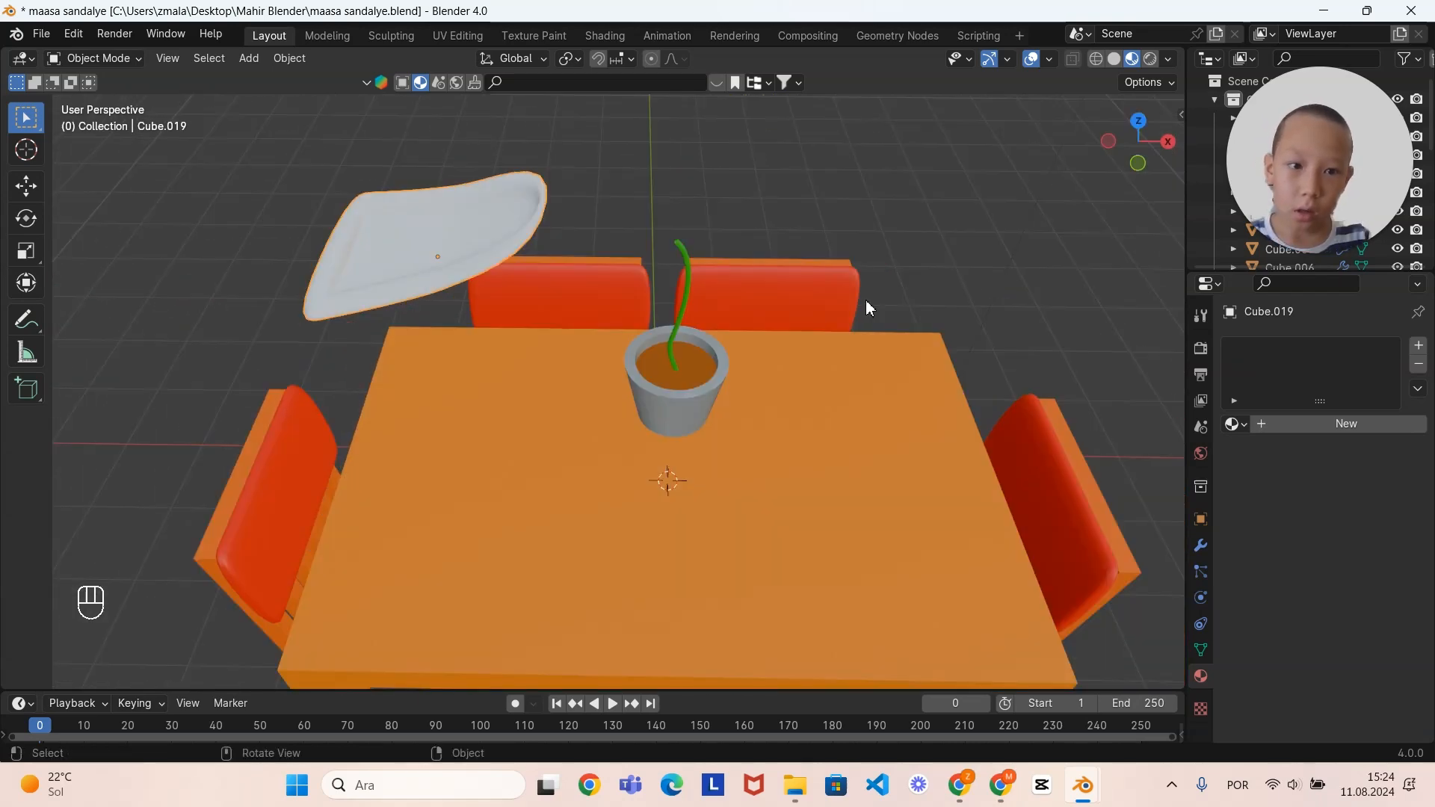
Step: In top view, move the petal beside the pot's centre and scale it down
middle_click_drag(865, 301, 909, 303)
left_click(1139, 129)
middle_click_drag(827, 509, 793, 483, "shift")
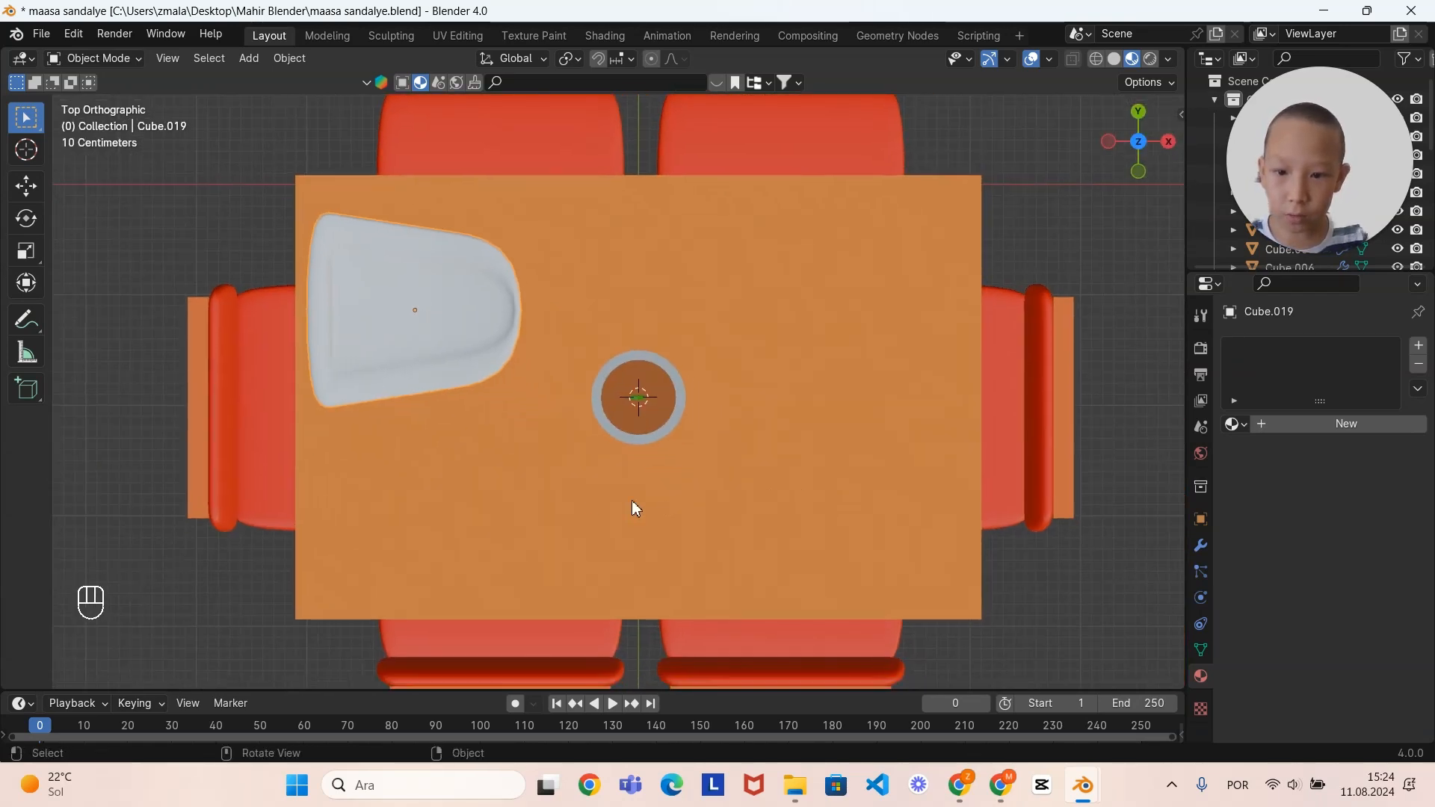
scroll(632, 502, "up", 2)
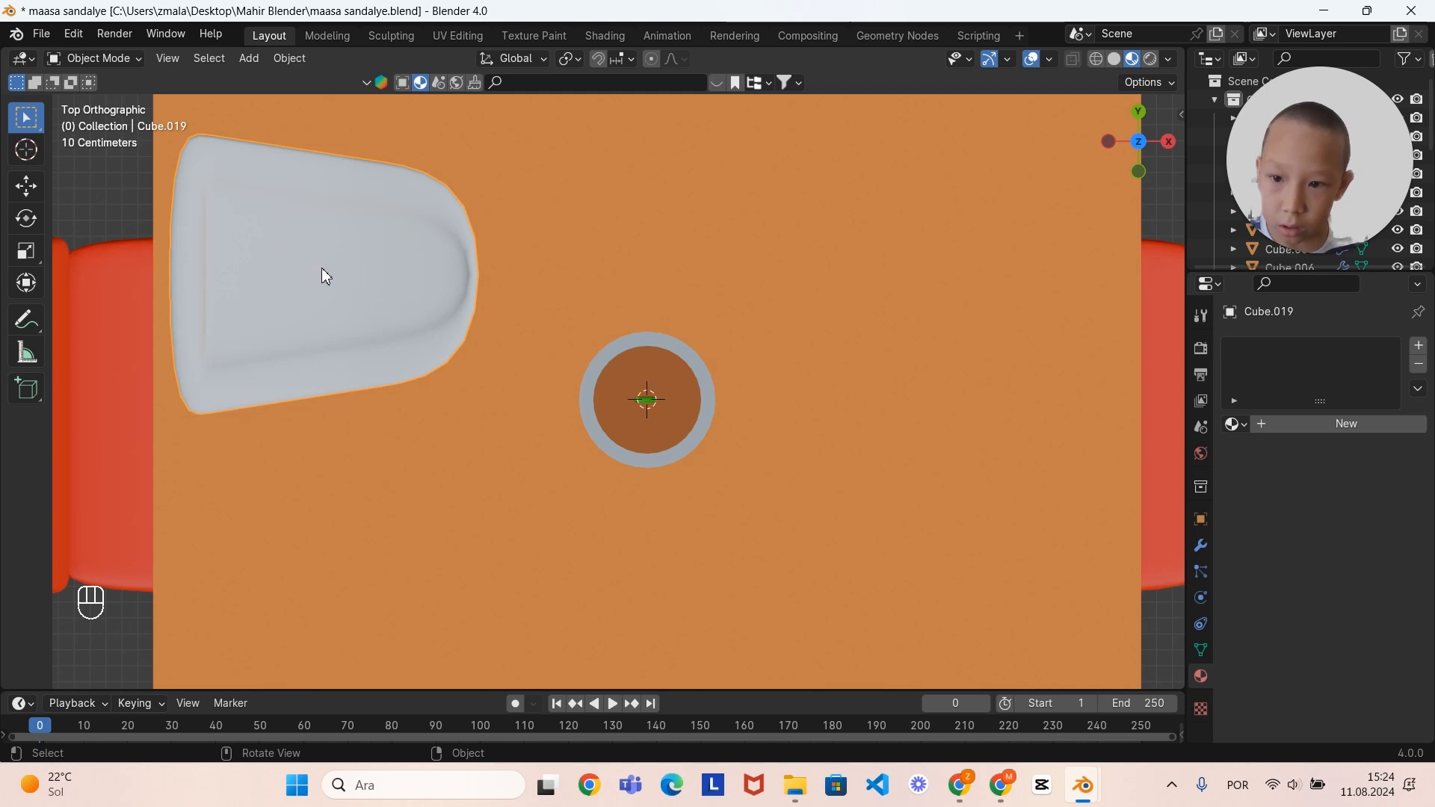
key("g")
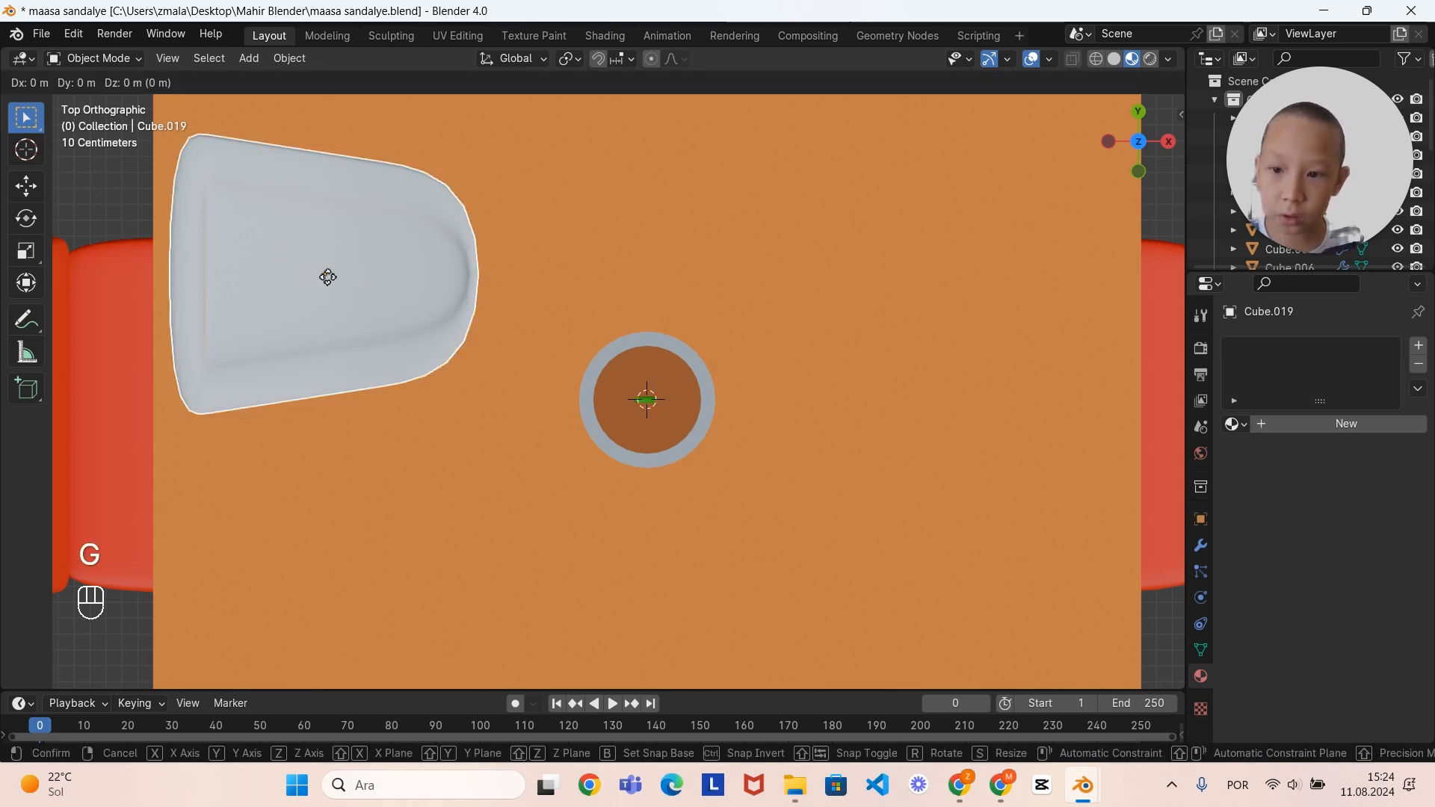
left_click(868, 462)
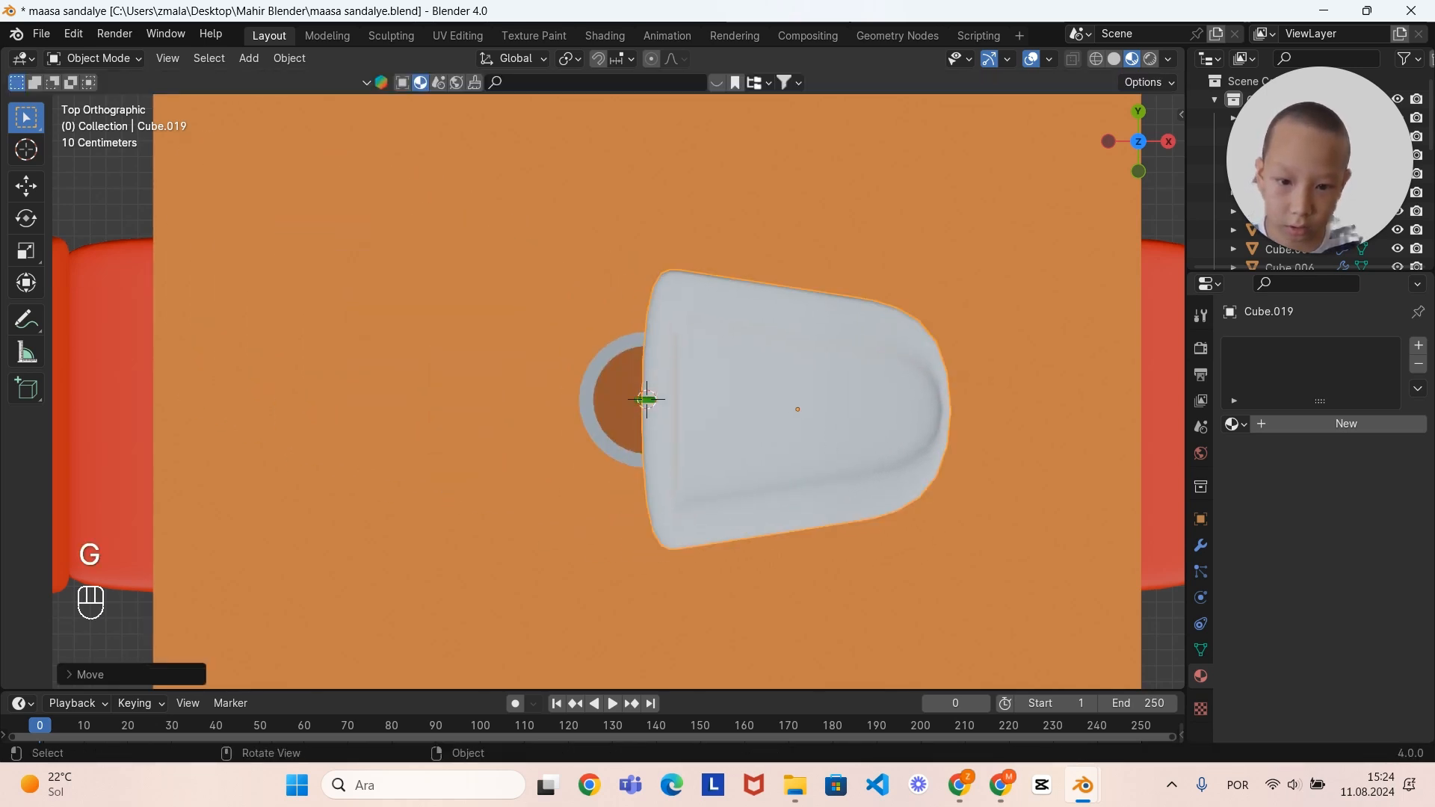
key("s")
left_click(822, 428)
middle_click_drag(822, 428, 764, 352)
middle_click_drag(764, 351, 800, 394, "shift")
scroll(940, 333, "up", 1)
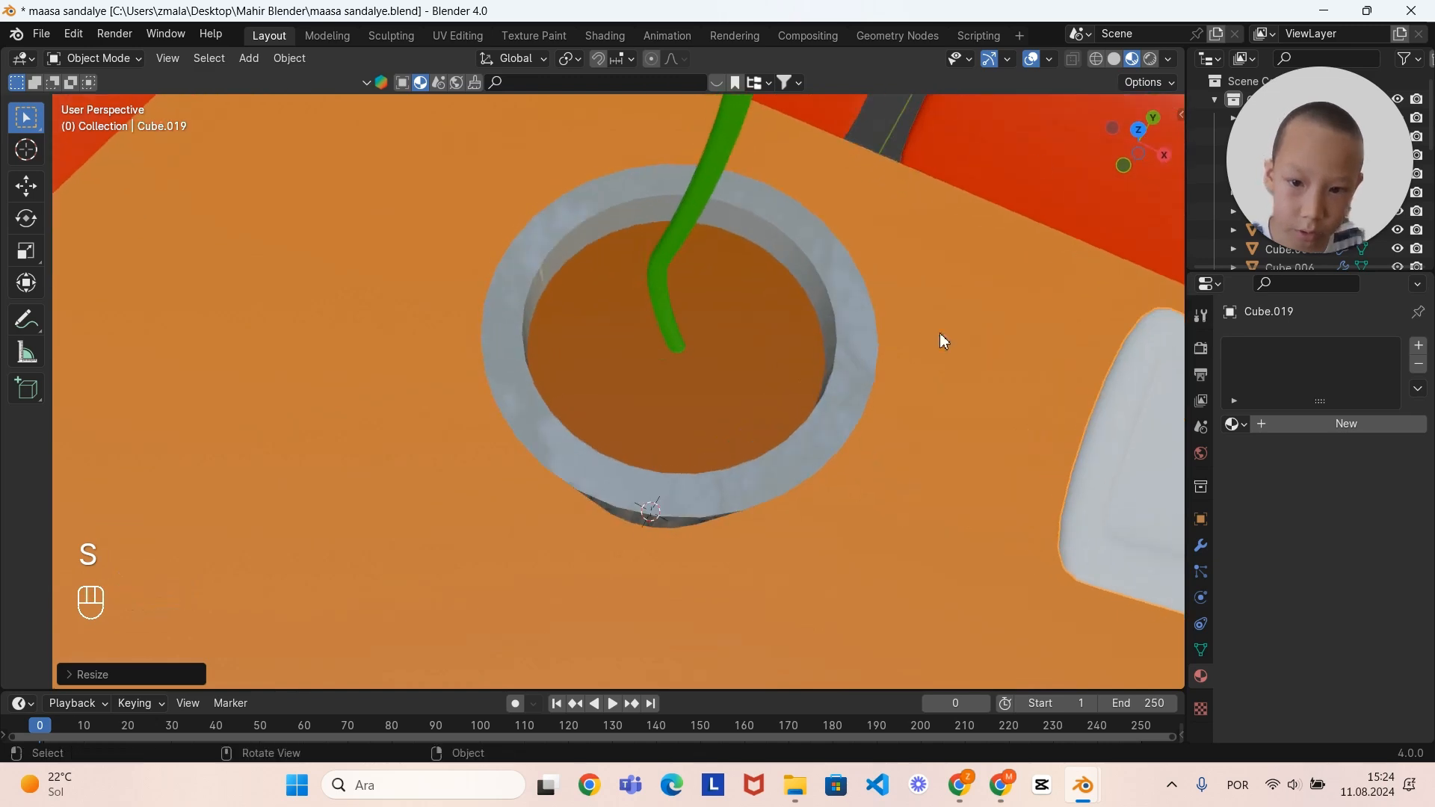
Step: In top view, move the smaller petal over the pot so its wide end meets the stem
left_click(1139, 130)
middle_click_drag(869, 477, 831, 483, "shift")
scroll(832, 483, "up", 3)
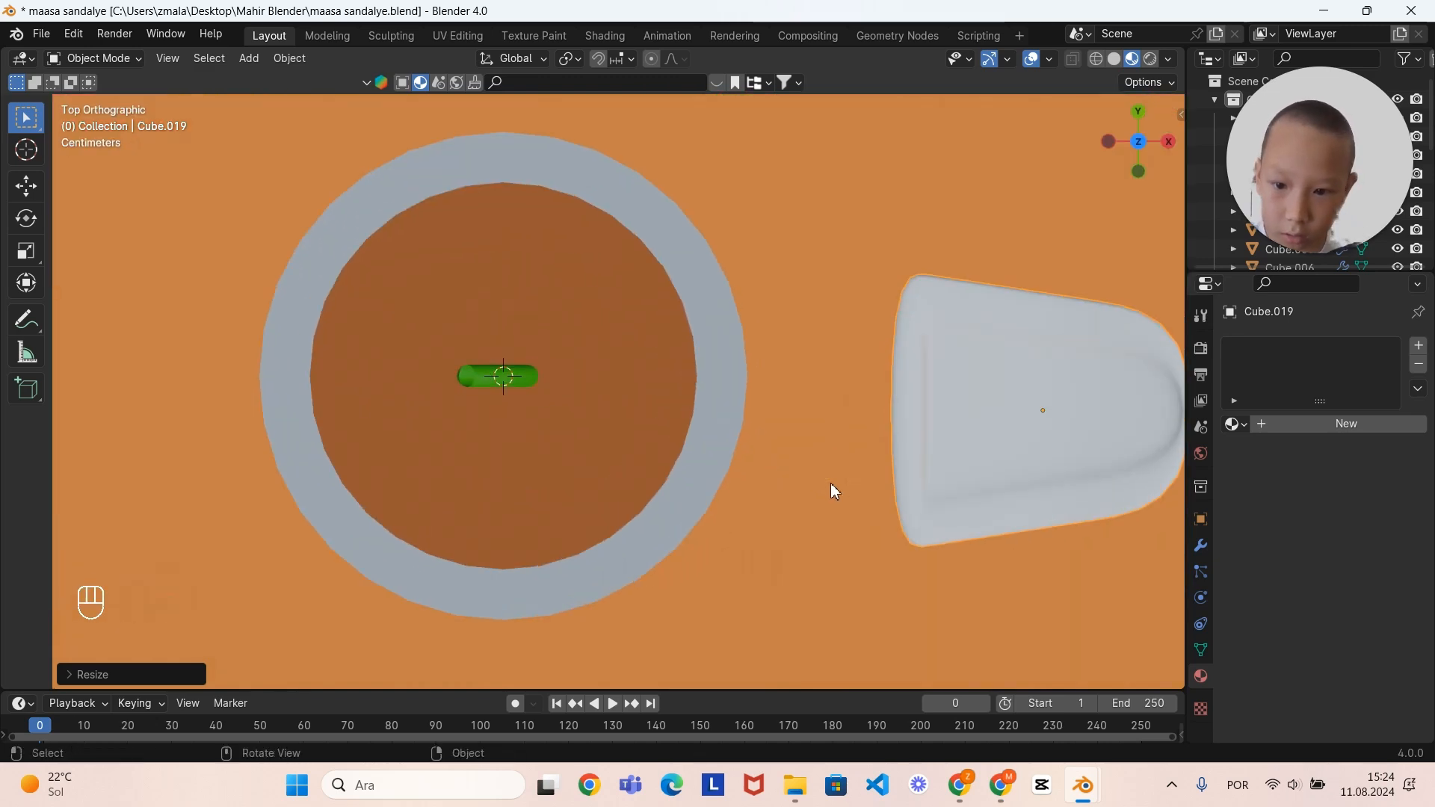
key("g")
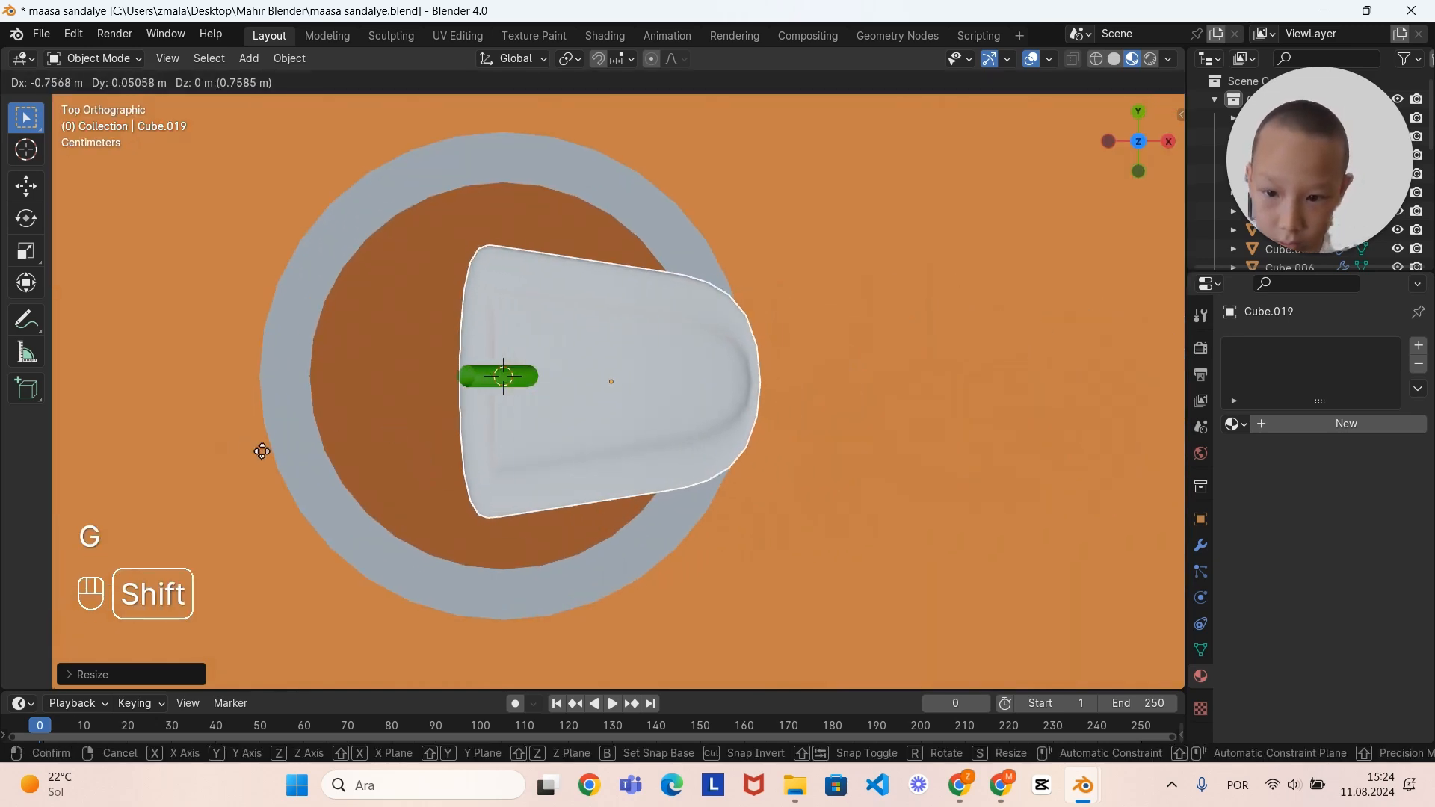
left_click(269, 455)
Step: Raise the petal along Z to the tip of the green stem
middle_click_drag(402, 531, 652, 317)
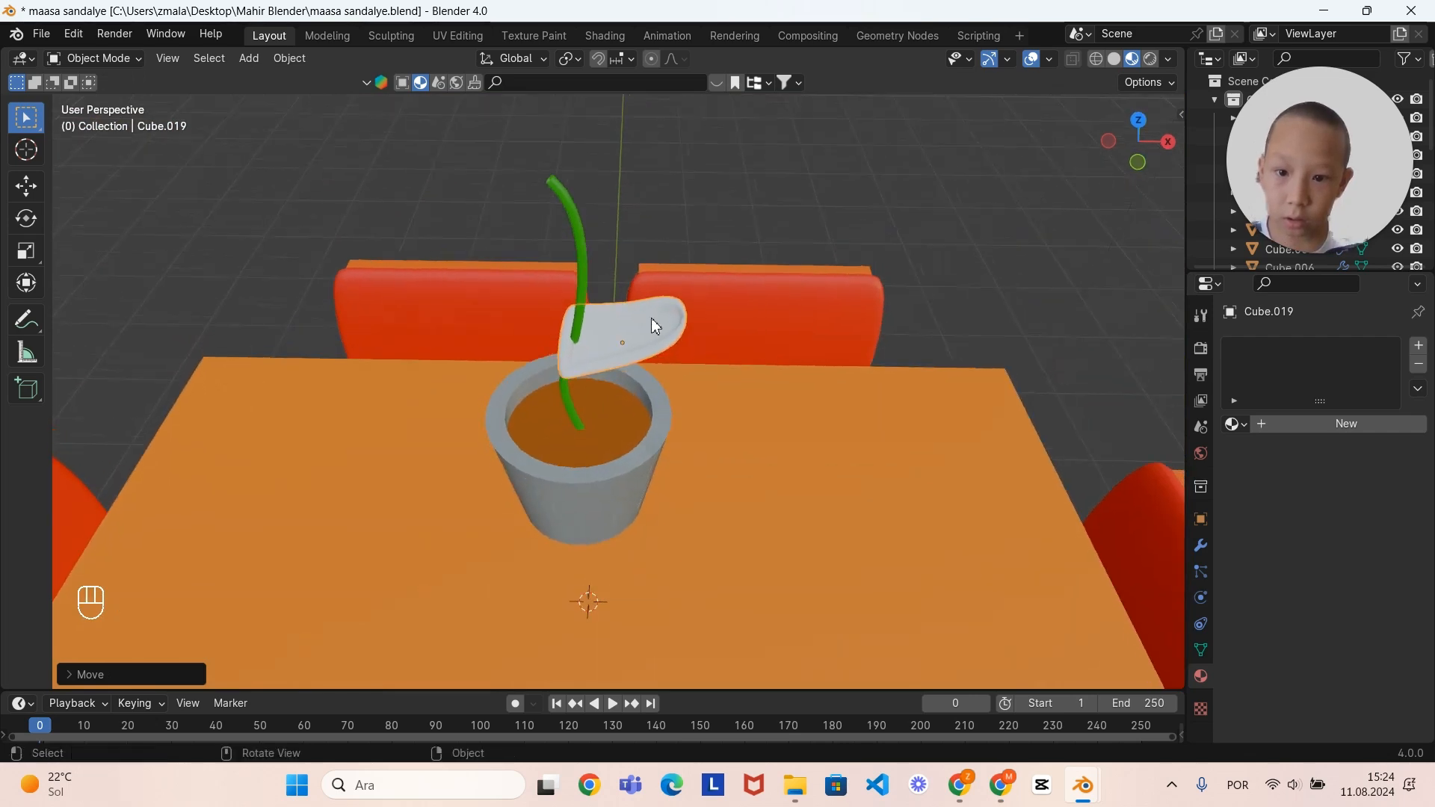
key("g")
key("z")
left_click(649, 199)
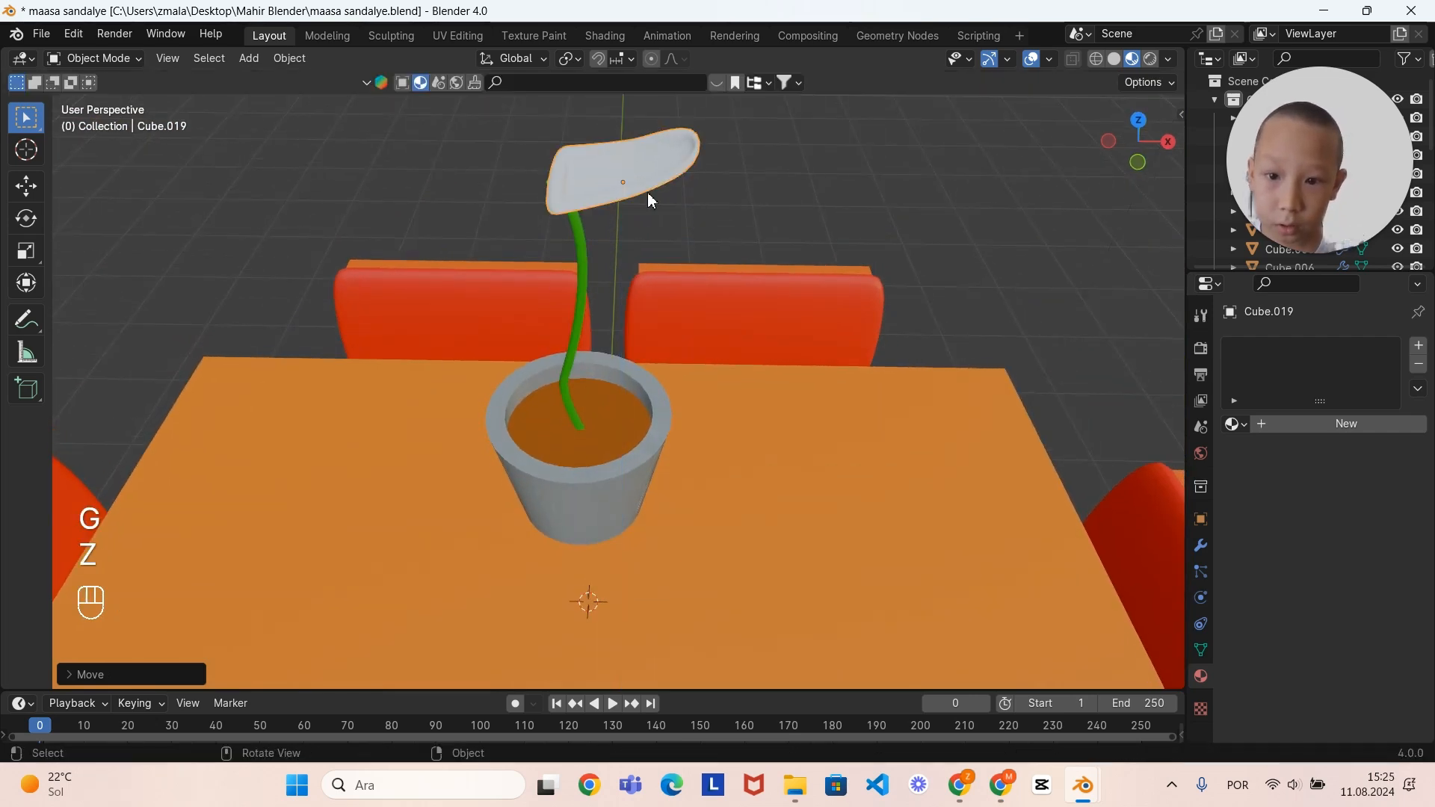
Step: Set the transform pivot point to the 3D Cursor
scroll(693, 390, "up", 5)
scroll(711, 392, "down", 4)
middle_click_drag(711, 392, 874, 549)
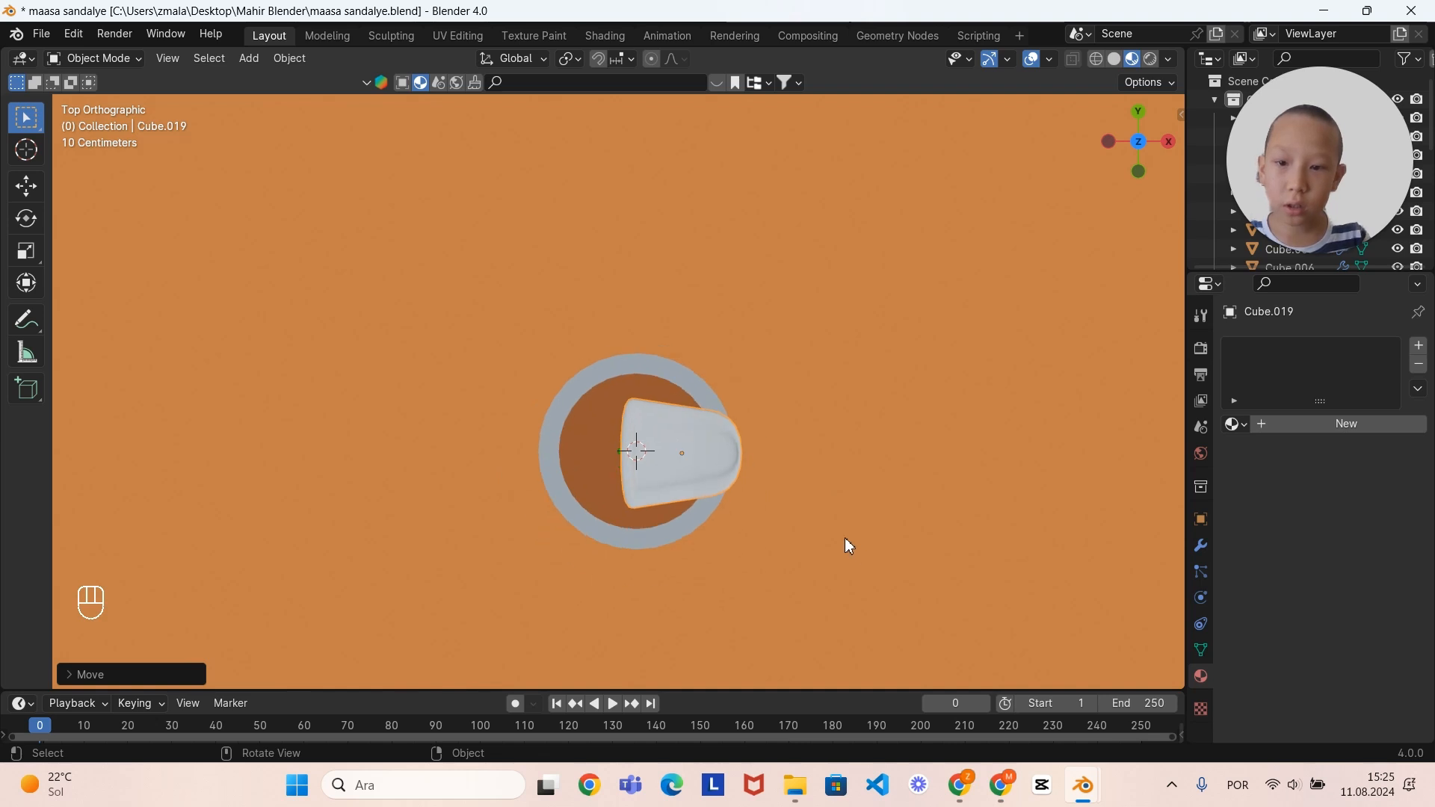
left_click(570, 58)
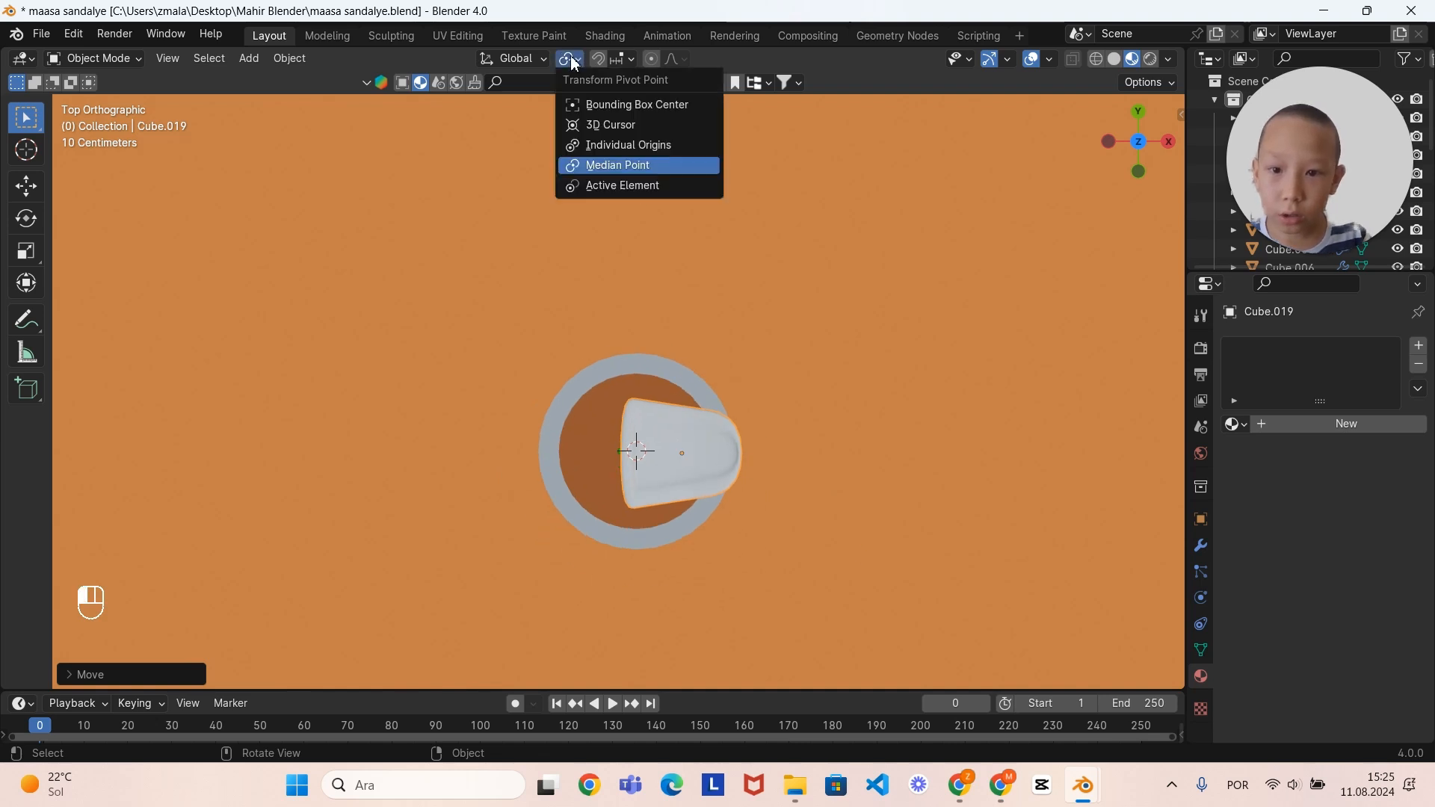
left_click(582, 126)
Step: Add a new material to the petal and set its base color to red
middle_click_drag(730, 308, 819, 441)
left_click(1318, 426)
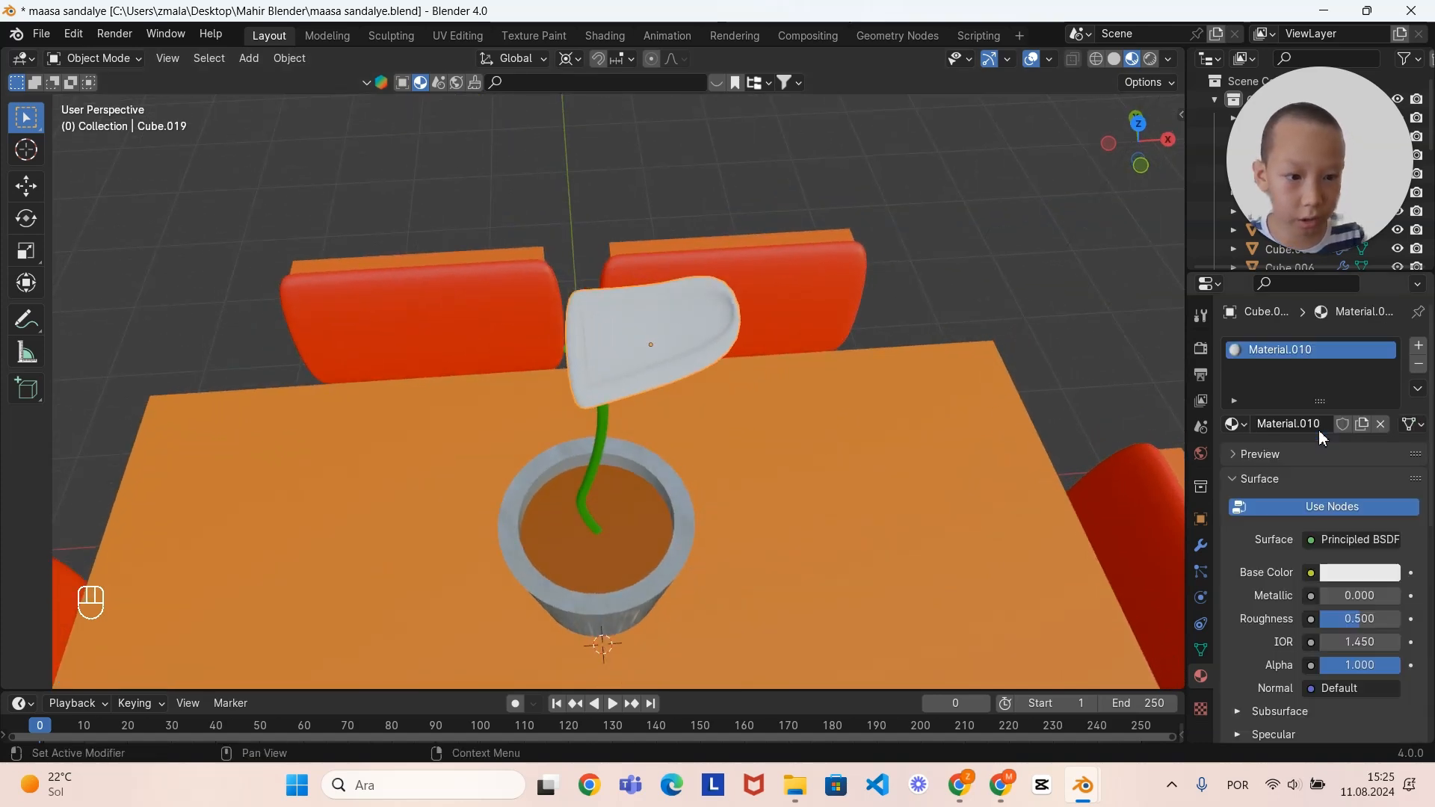
left_click(1350, 574)
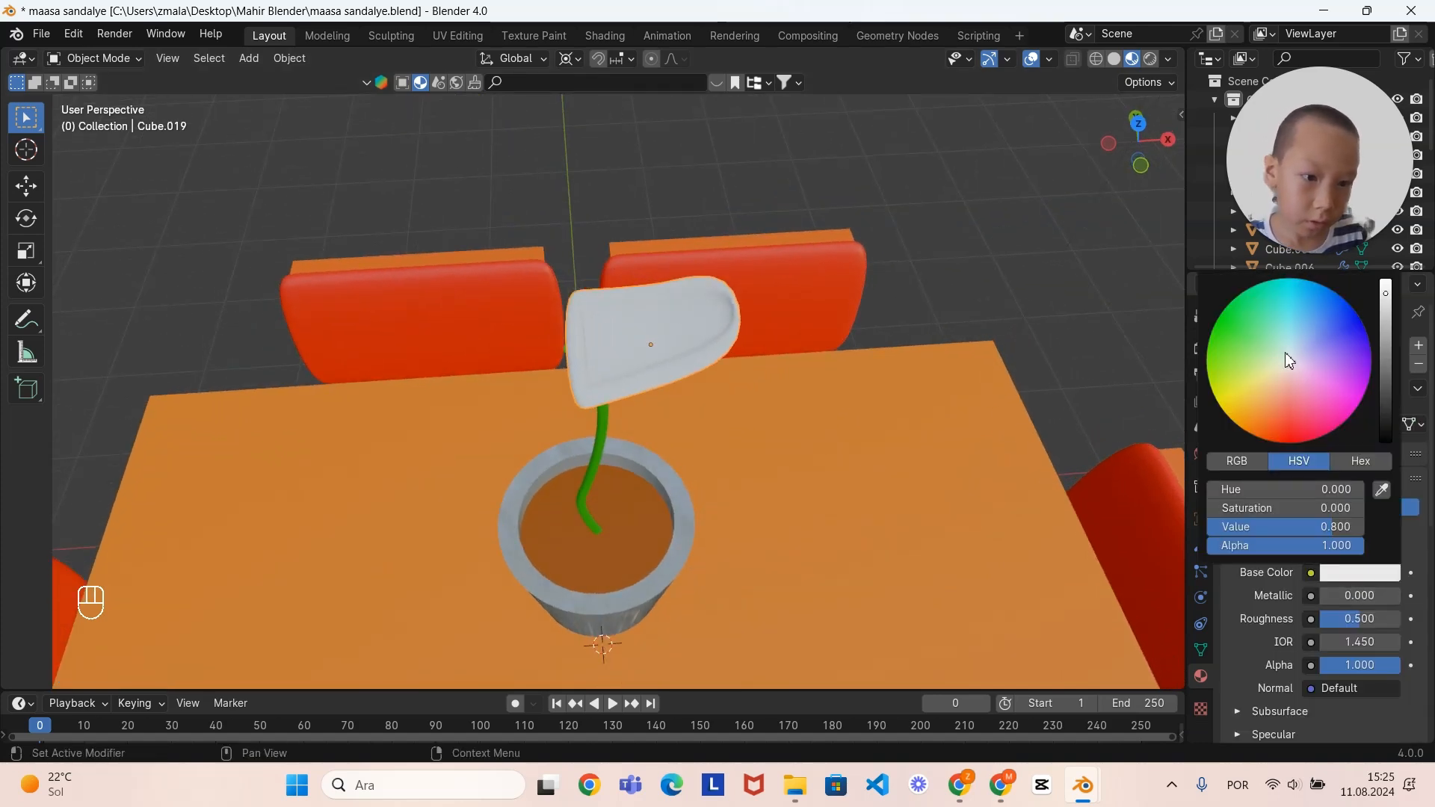
left_click_drag(1286, 359, 1289, 443)
key("ctrl+z")
middle_click_drag(846, 450, 823, 445)
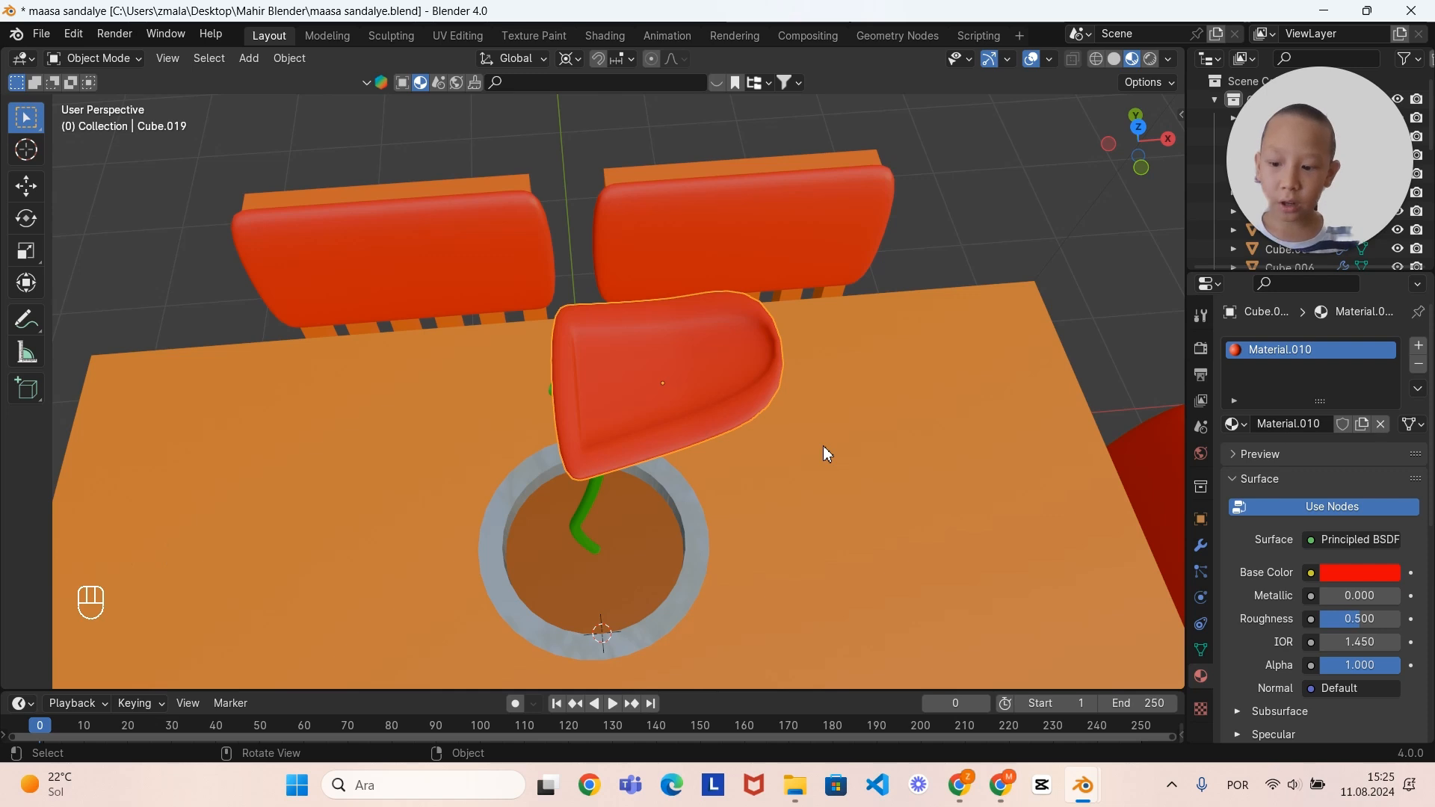
Step: Duplicate the red petal and rotate the copy 45° about the global Z axis around the 3D cursor
key("shift")
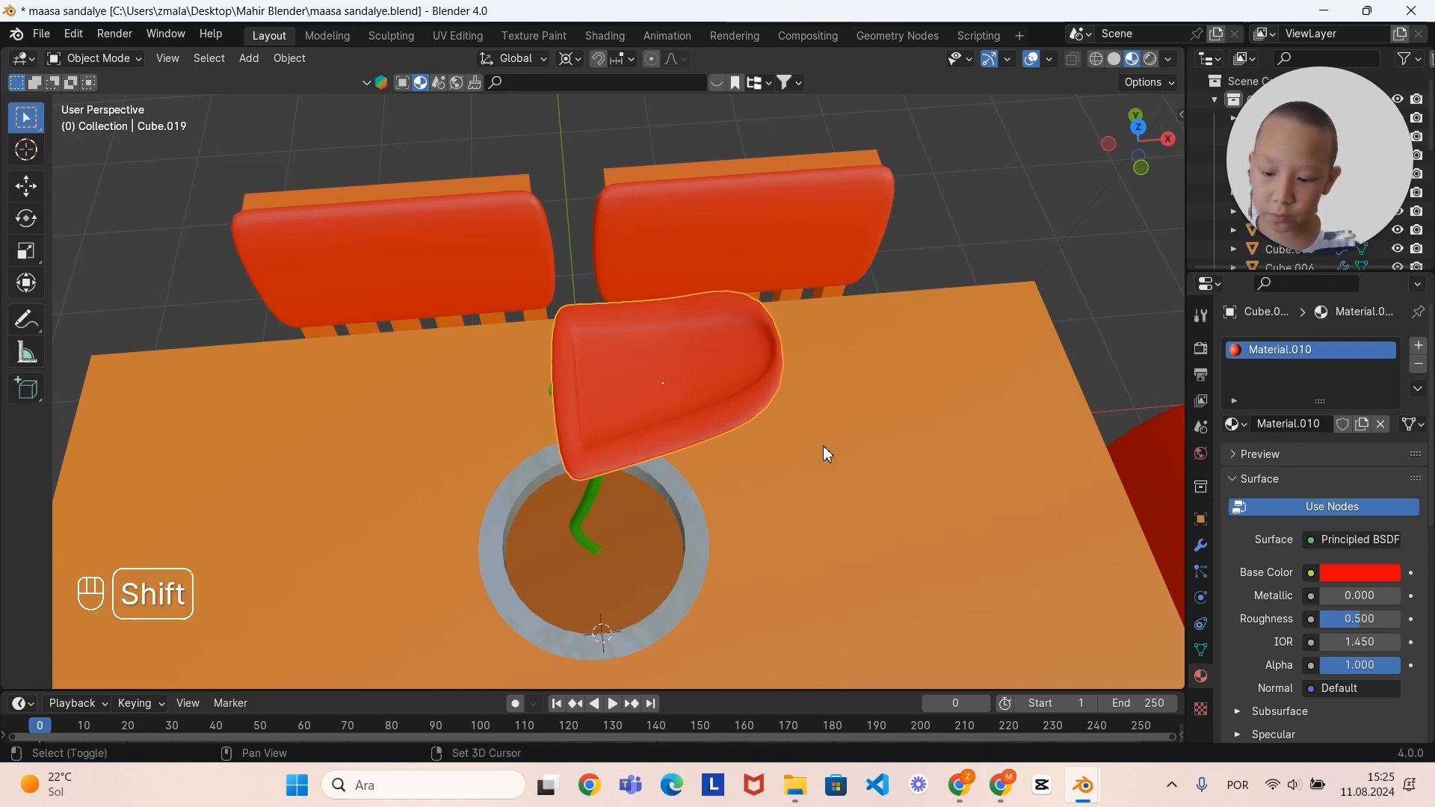
key("shift+d")
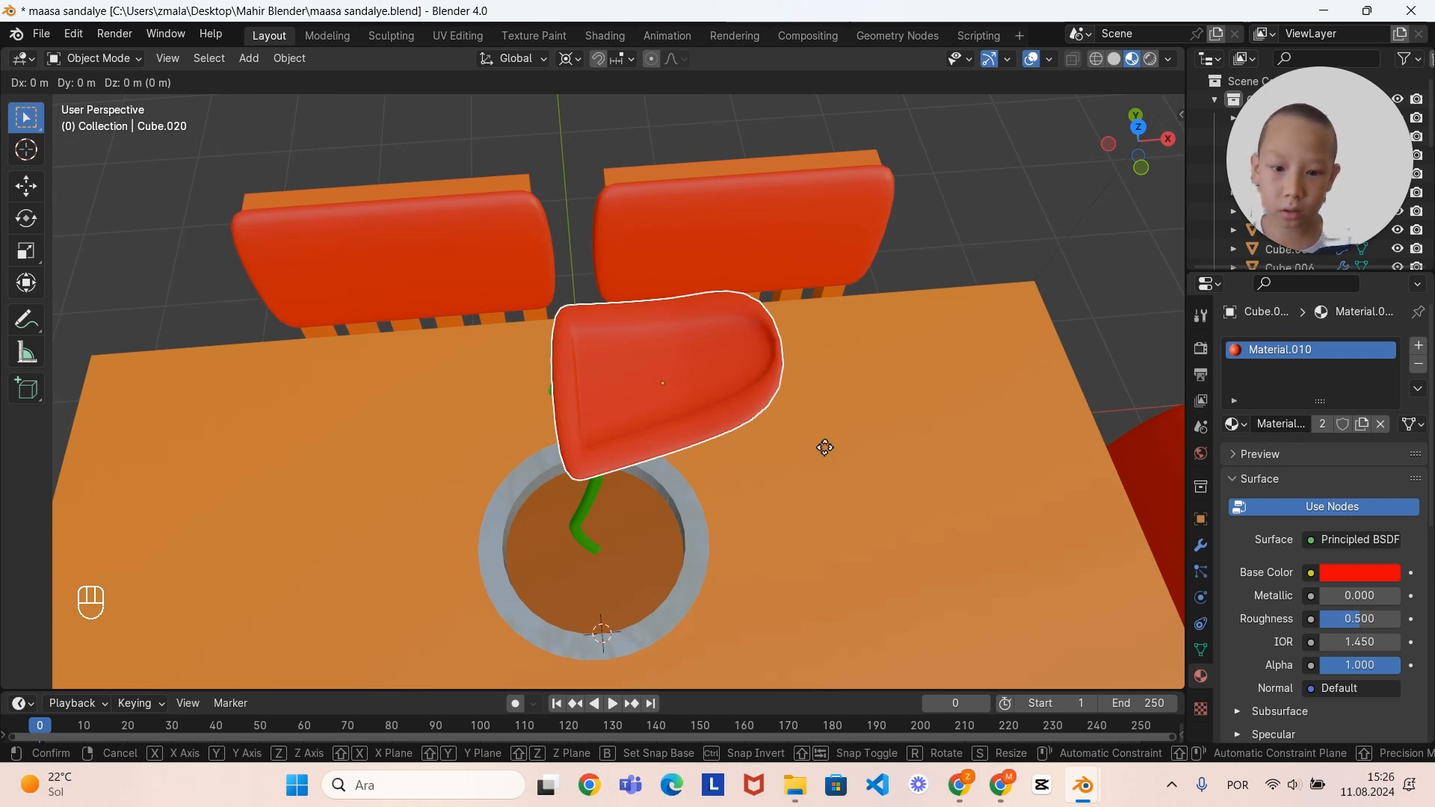
key("r")
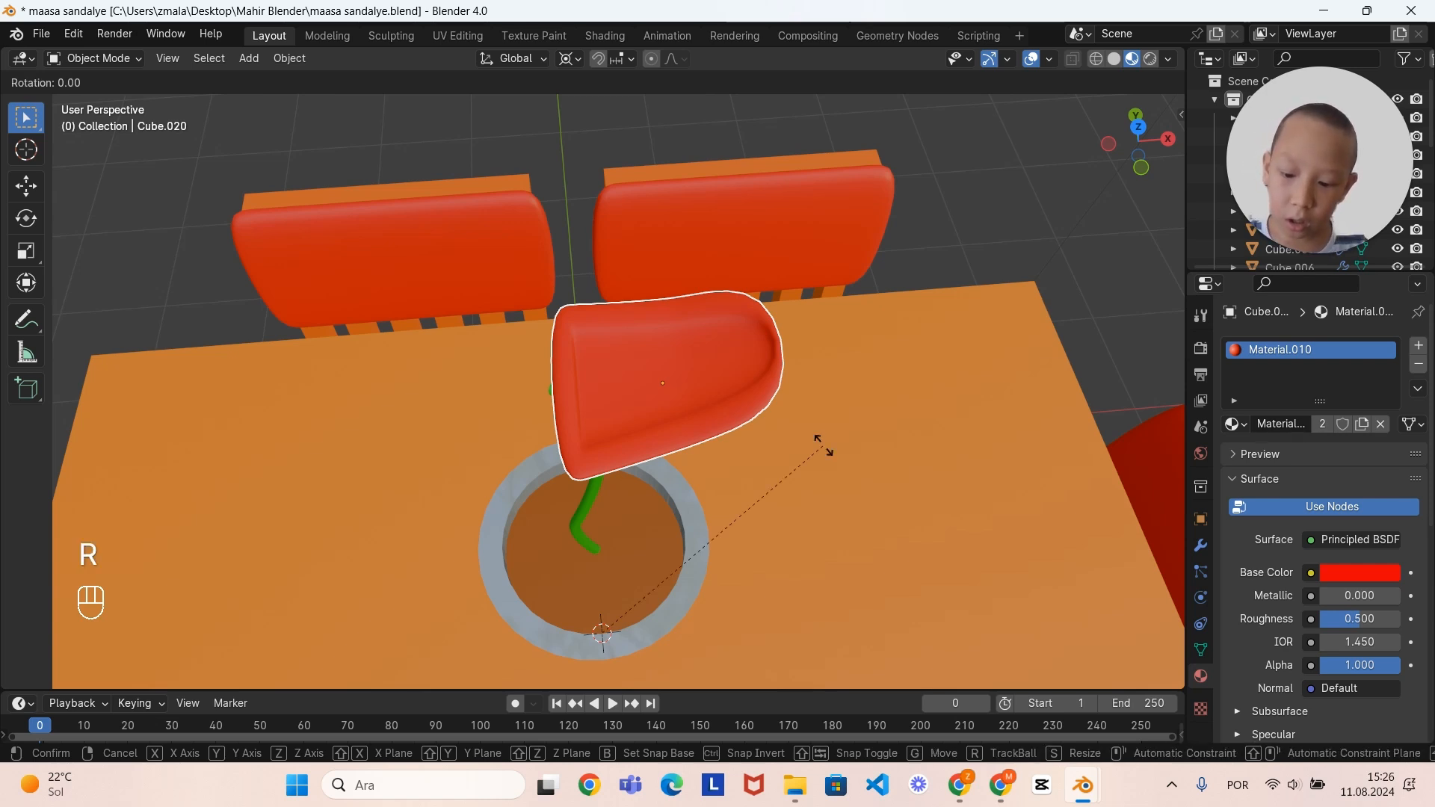
key("z")
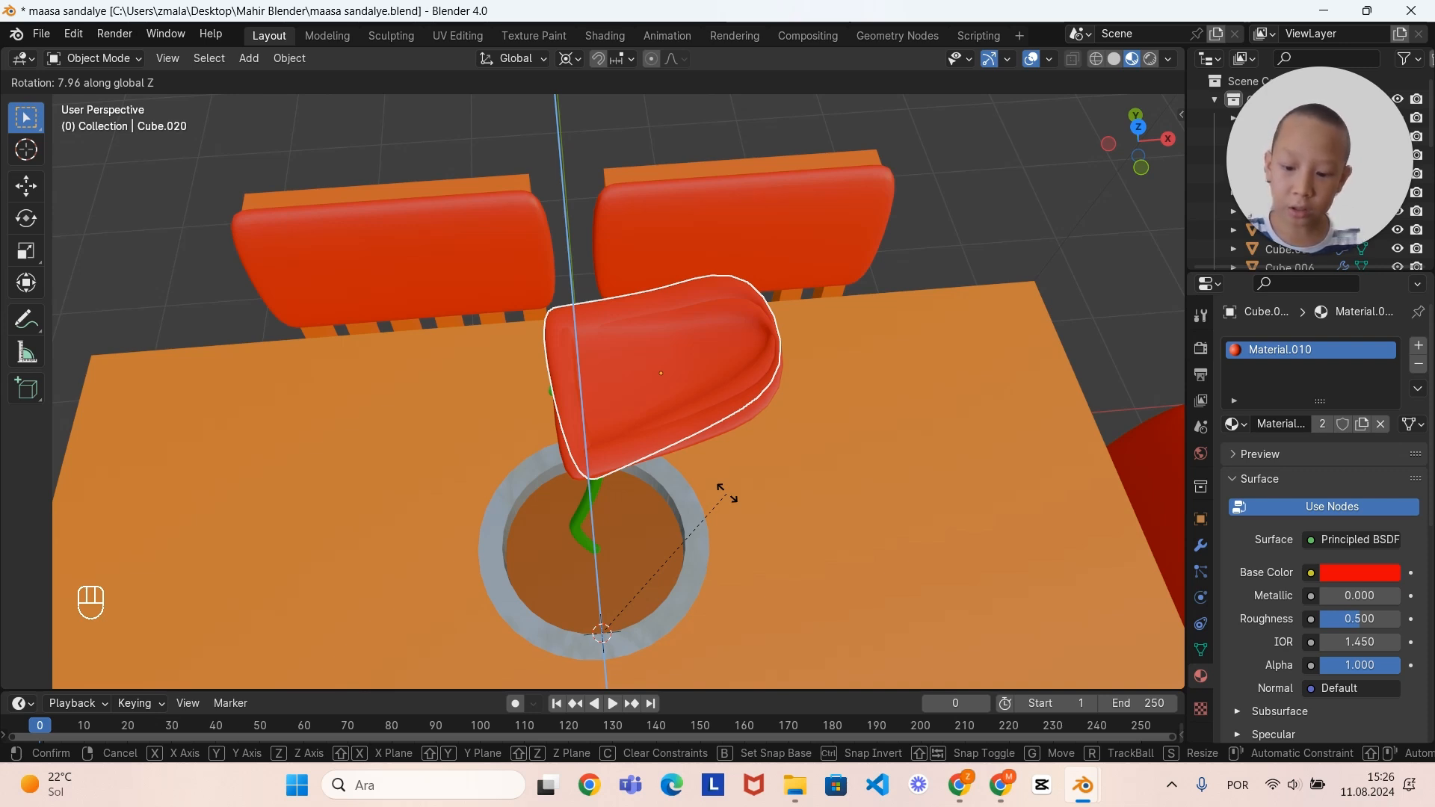
type("45")
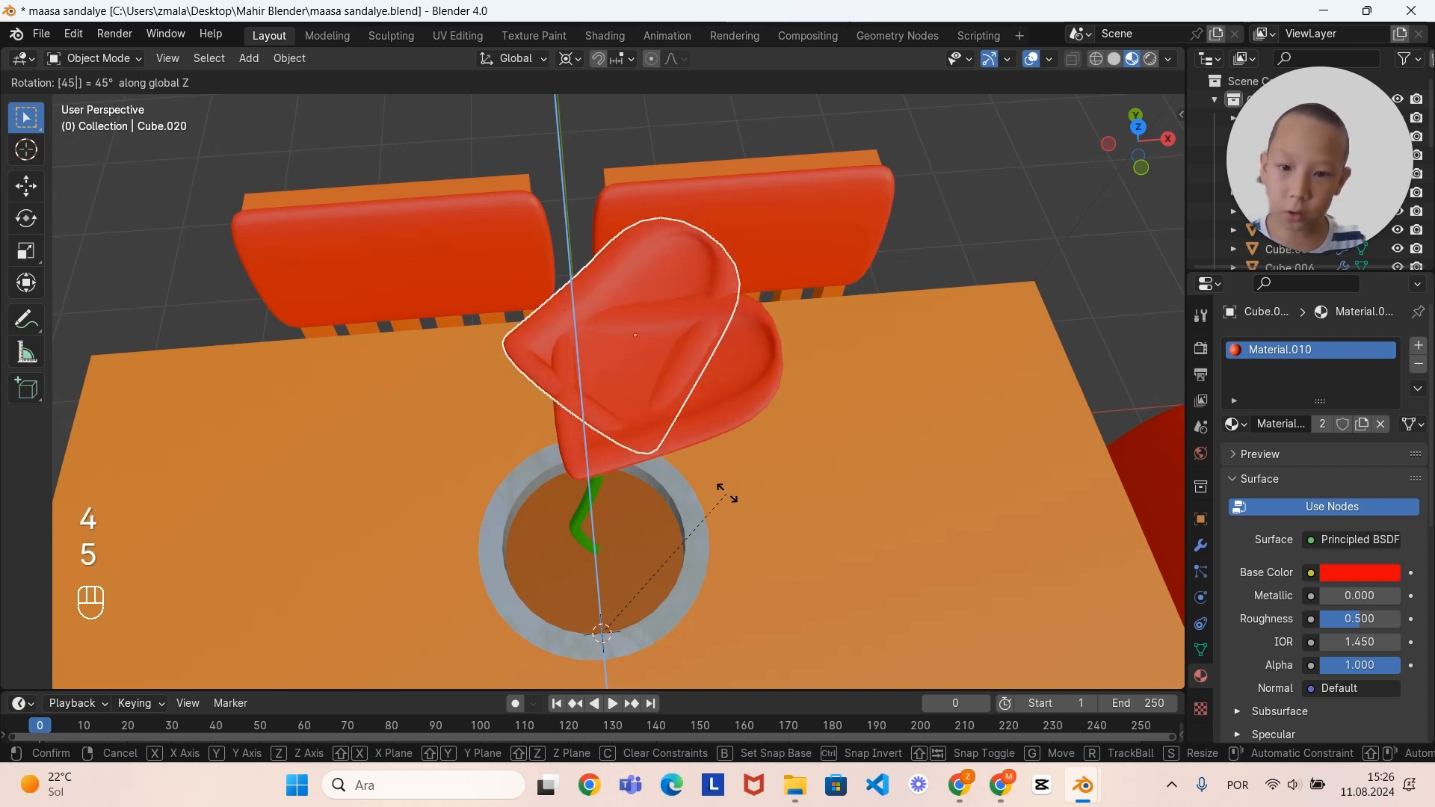
left_click(725, 493)
middle_click_drag(725, 494, 786, 449)
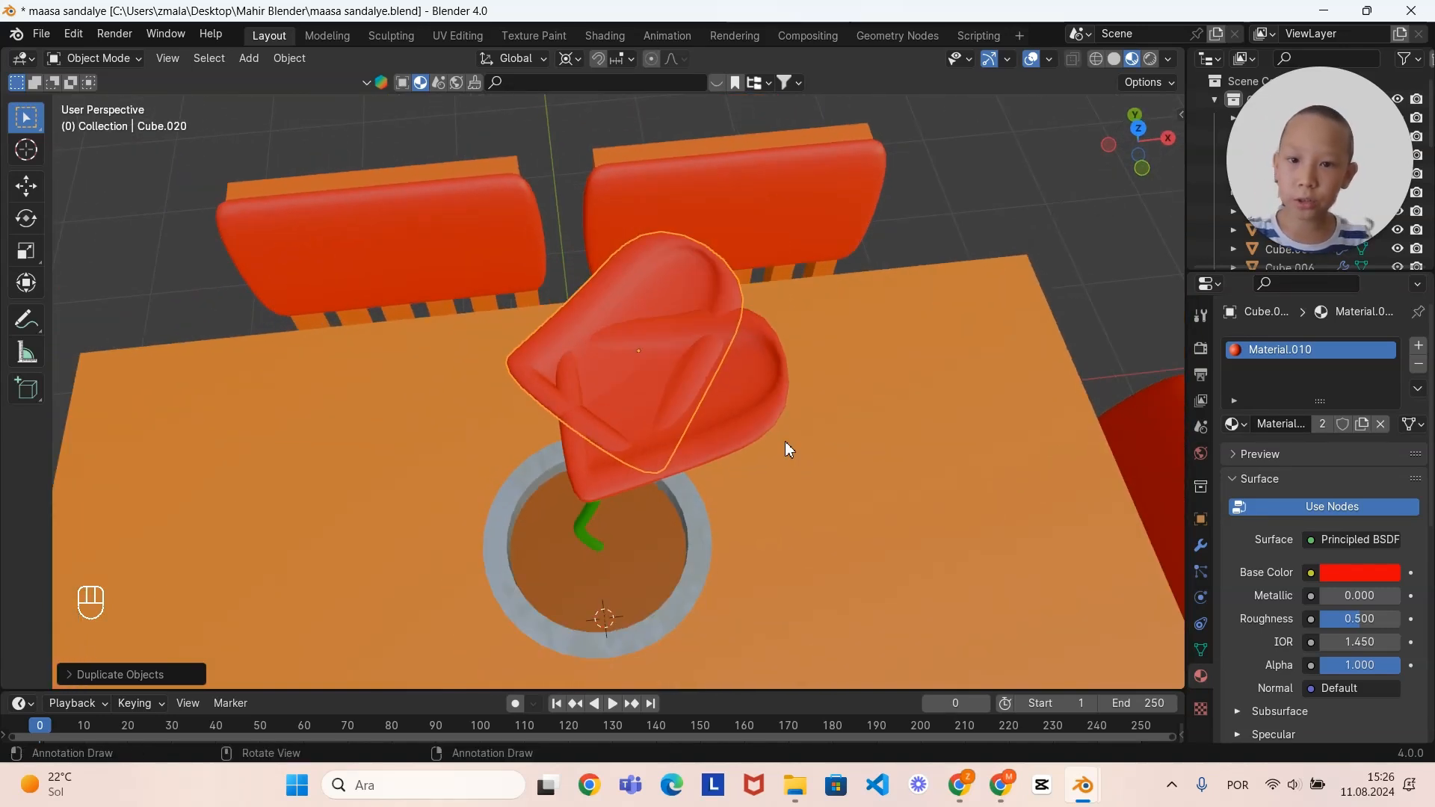
Step: Repeat the duplicate-and-rotate operation six times to complete a ring of eight petals around the stem
key("shift")
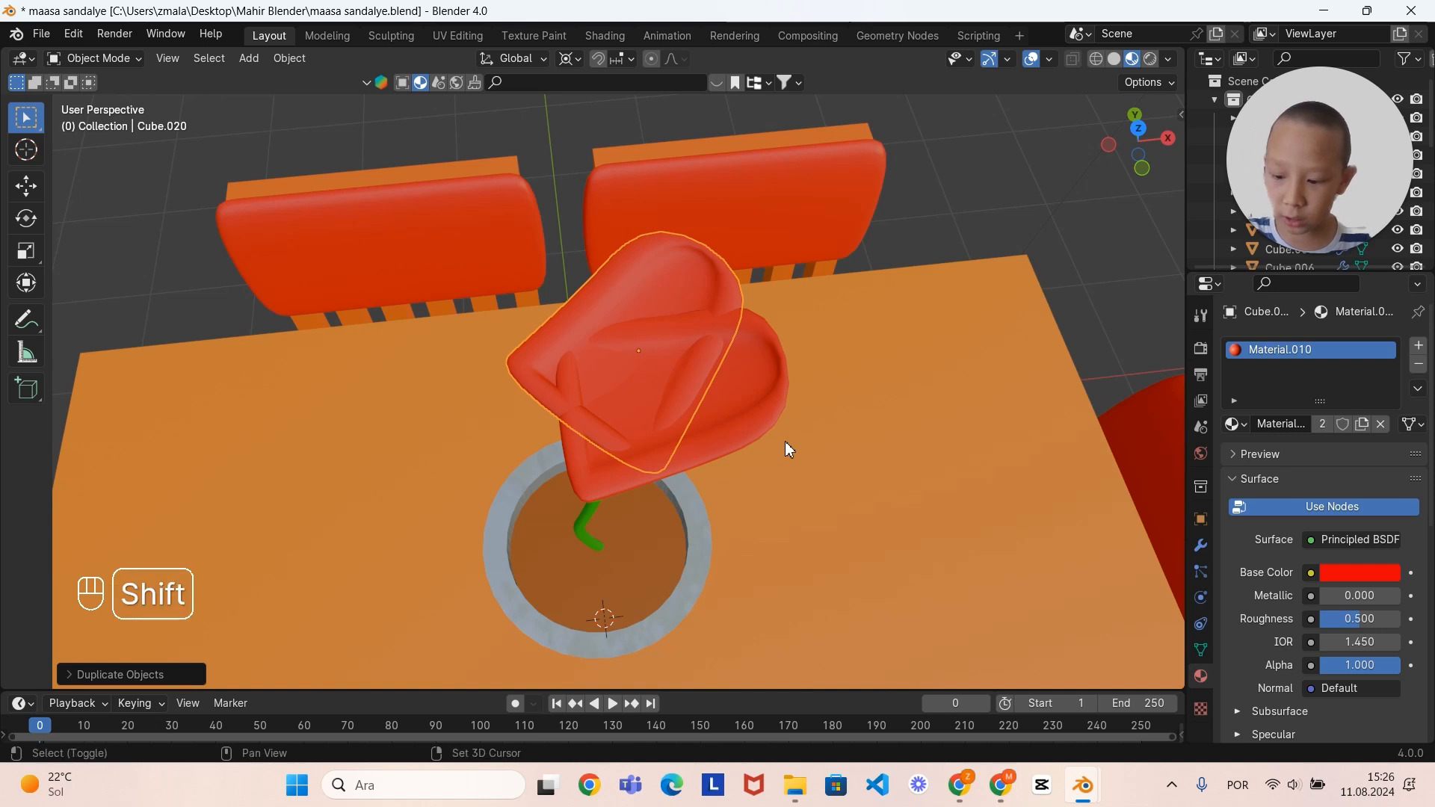
key("shift+r")
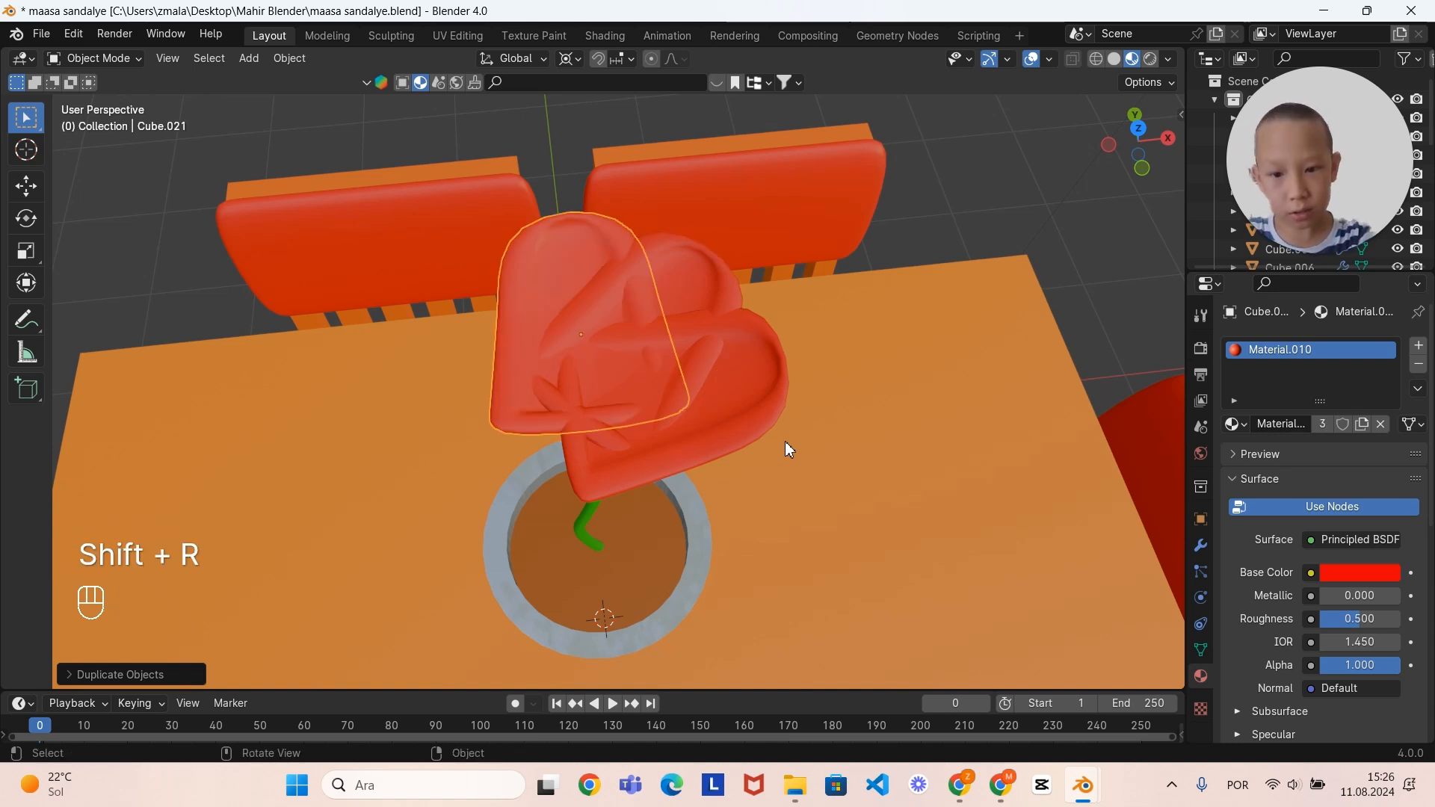
key("shift+r")
key("shift+r")
key("shift+r")
key("shift+r")
key("shift+r")
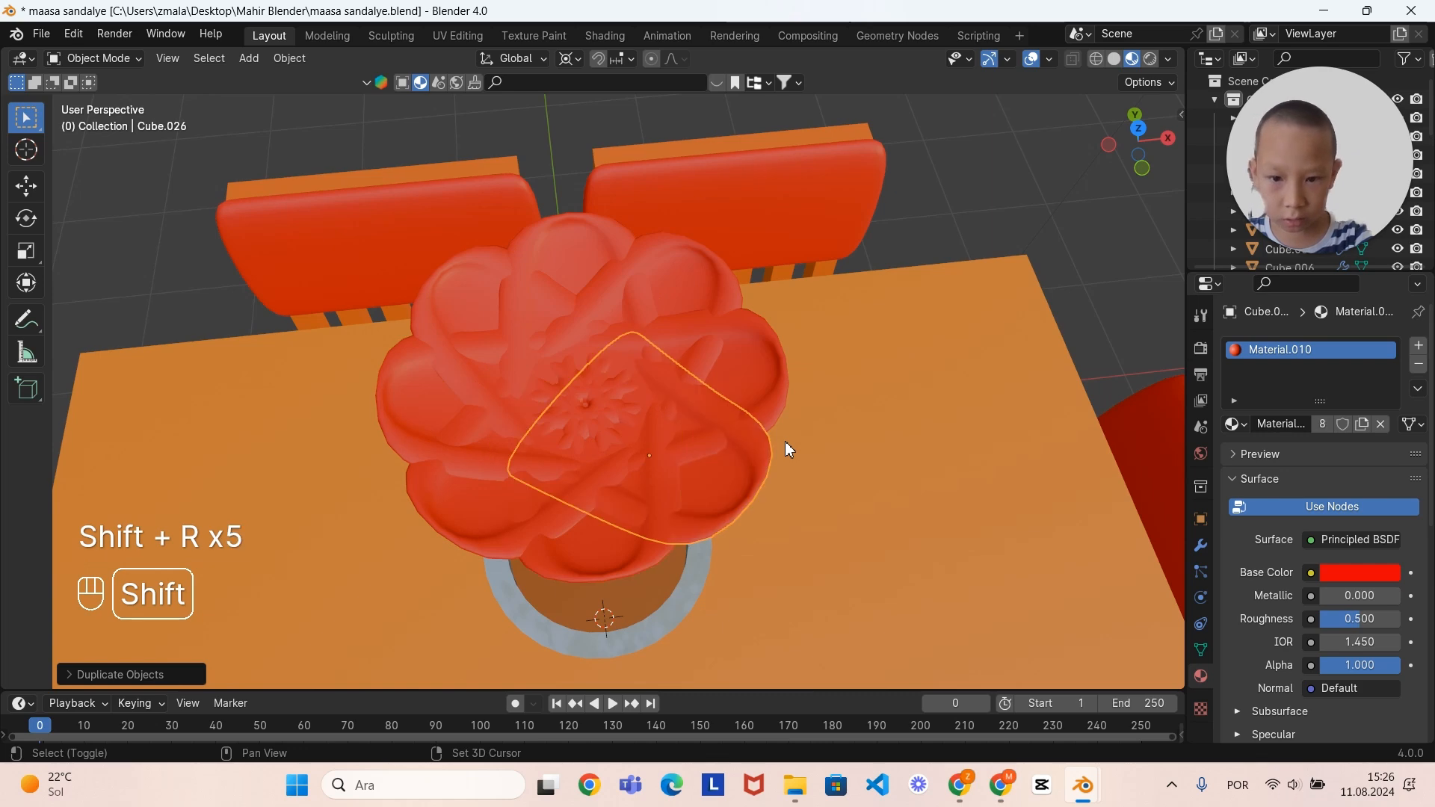
Step: Select all the petals of the ring and join them into one object
middle_click_drag(786, 443, 698, 323)
left_click_drag(523, 173, 797, 252)
middle_click_drag(805, 361, 800, 451)
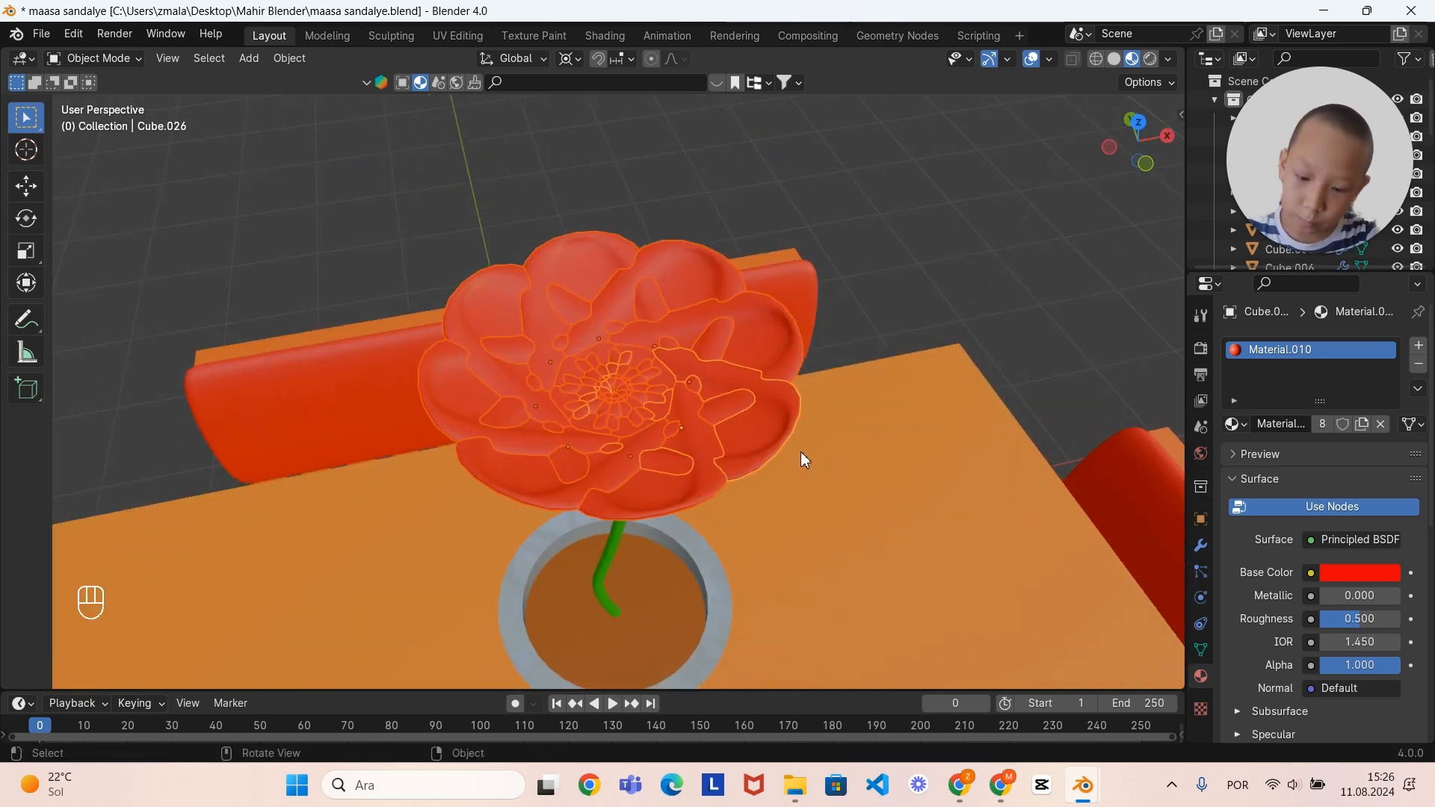
key("ctrl")
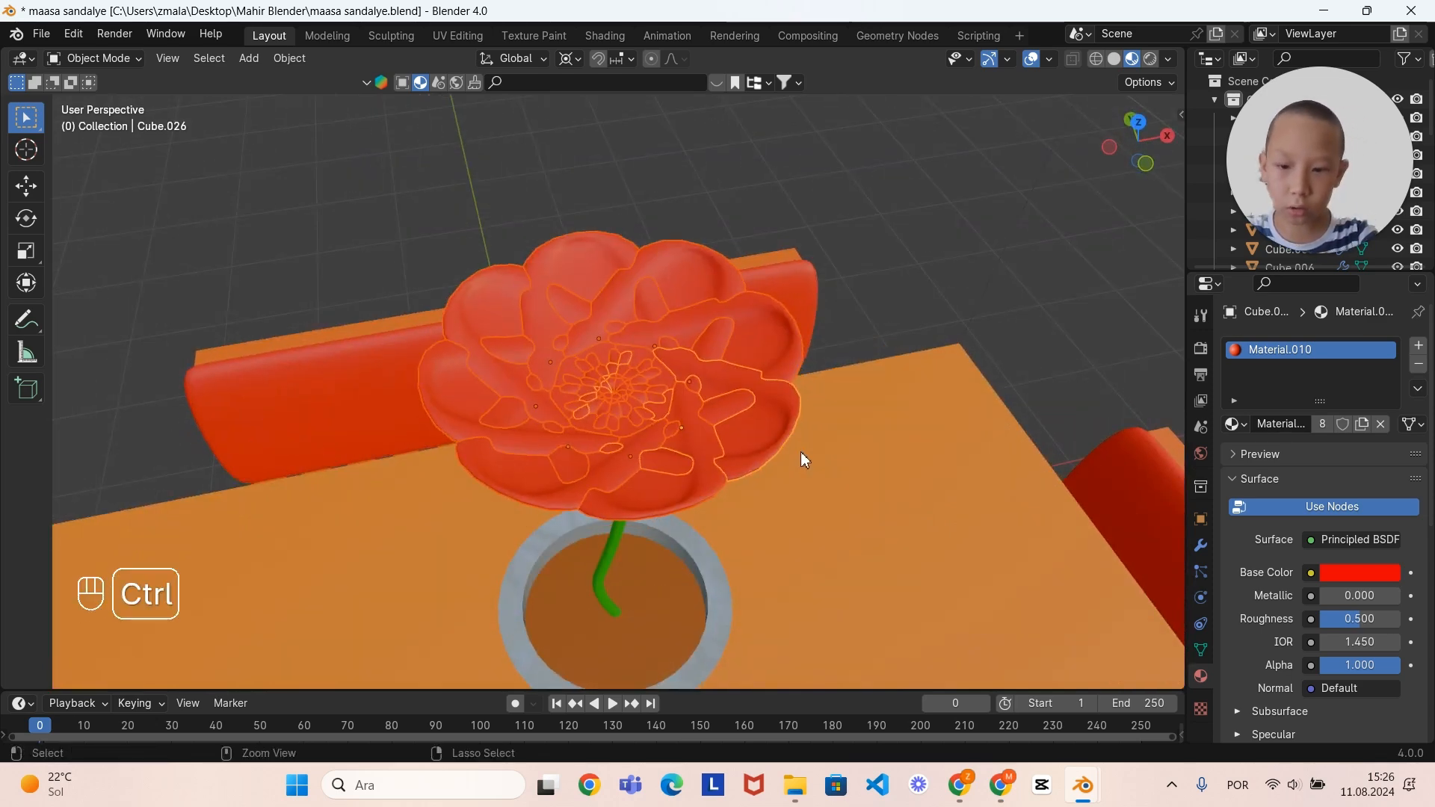
key("ctrl+j")
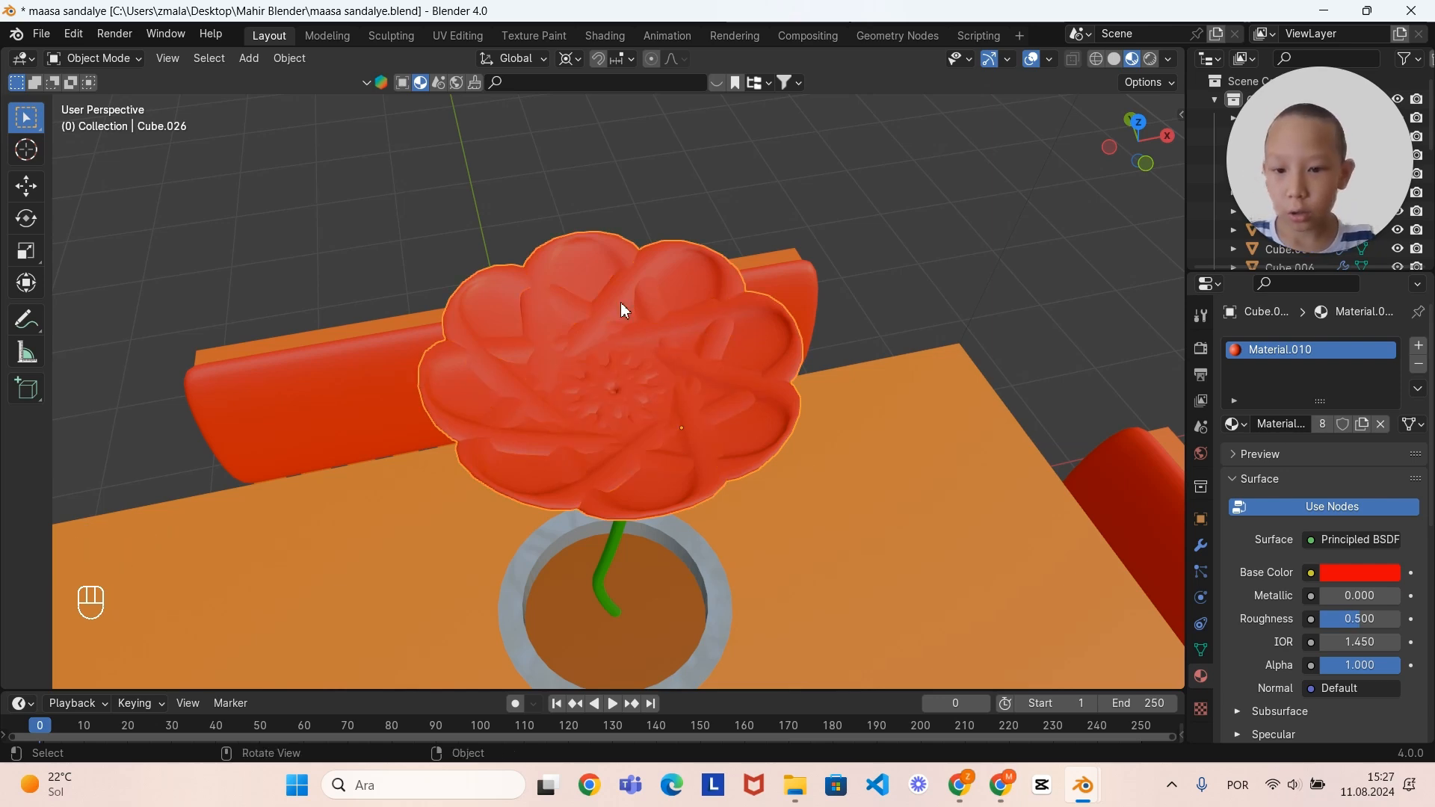
Step: Set the joined petal ring's origin to its geometry
mouse_move(679, 406)
middle_mouse_down()
mouse_move(671, 430)
mouse_move(684, 406)
mouse_move(698, 411)
mouse_move(682, 424)
middle_mouse_up()
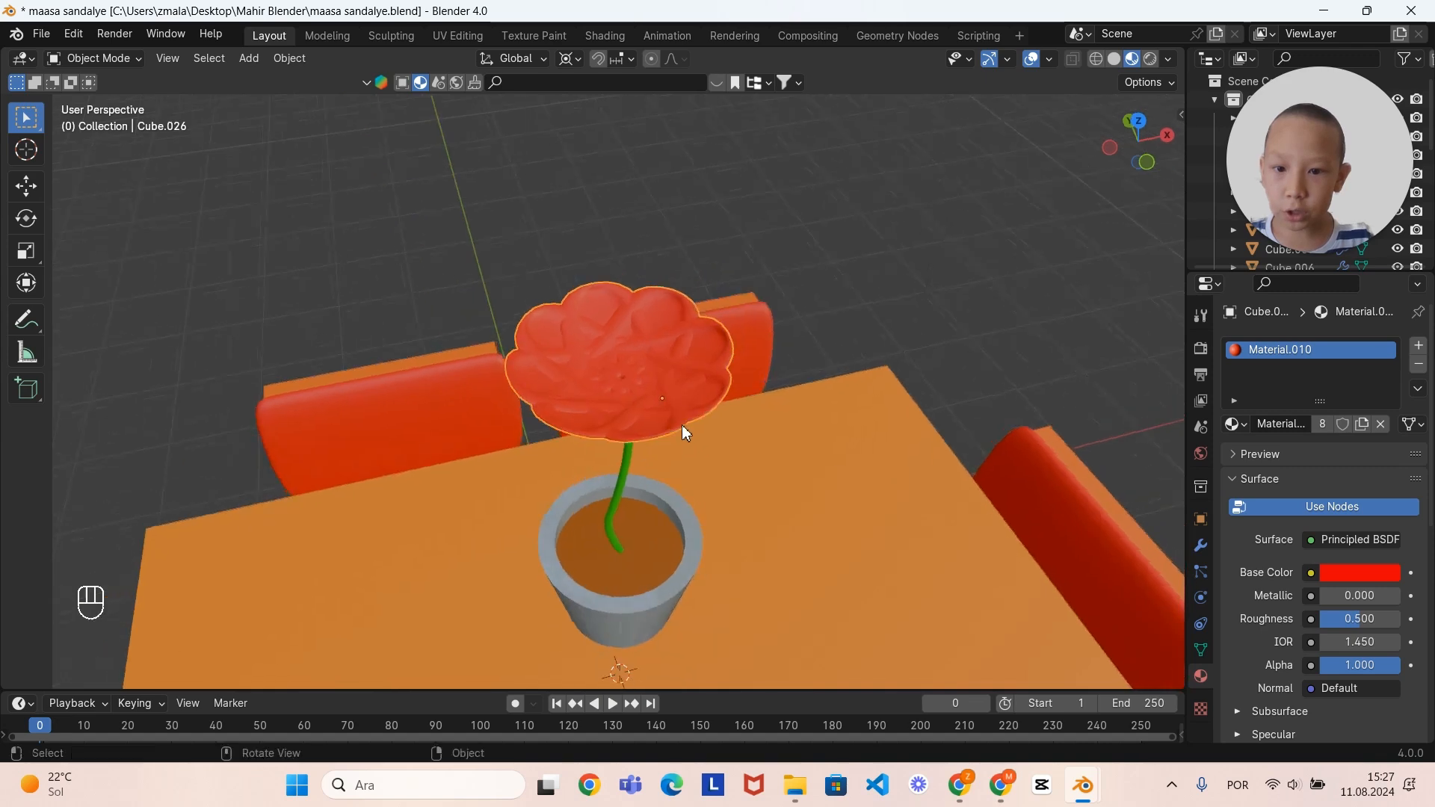
scroll(673, 405, "up", 5)
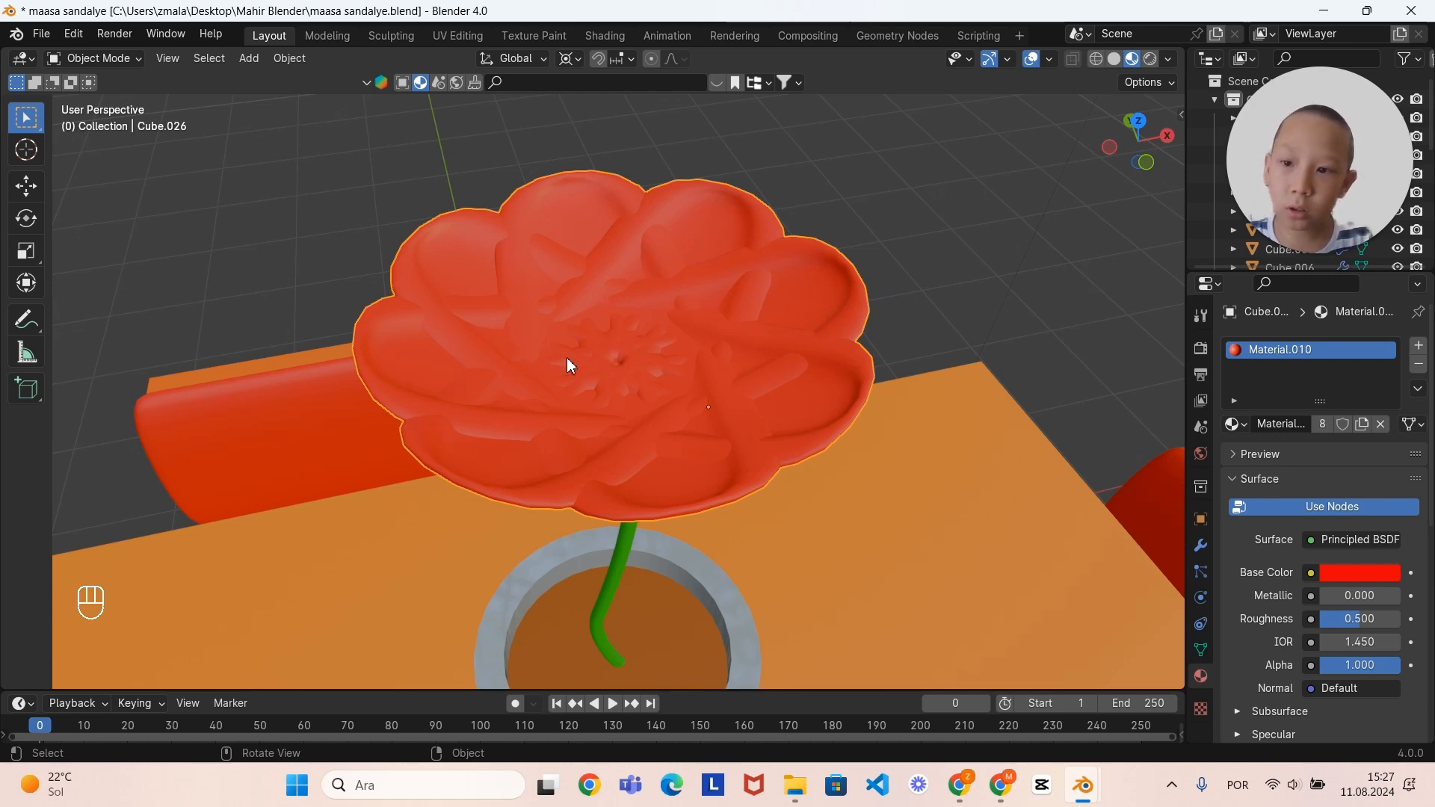
left_click(293, 60)
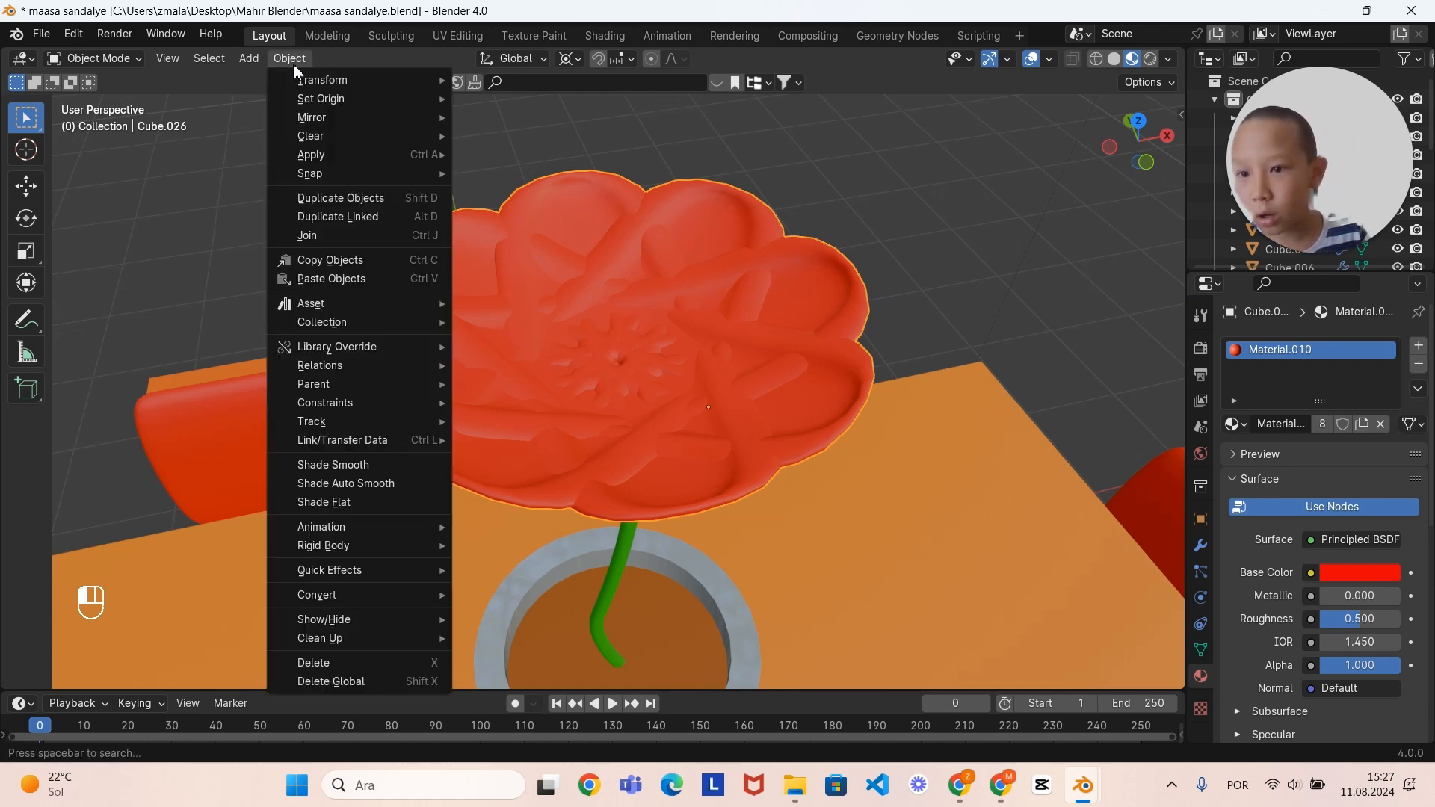
mouse_move(311, 97)
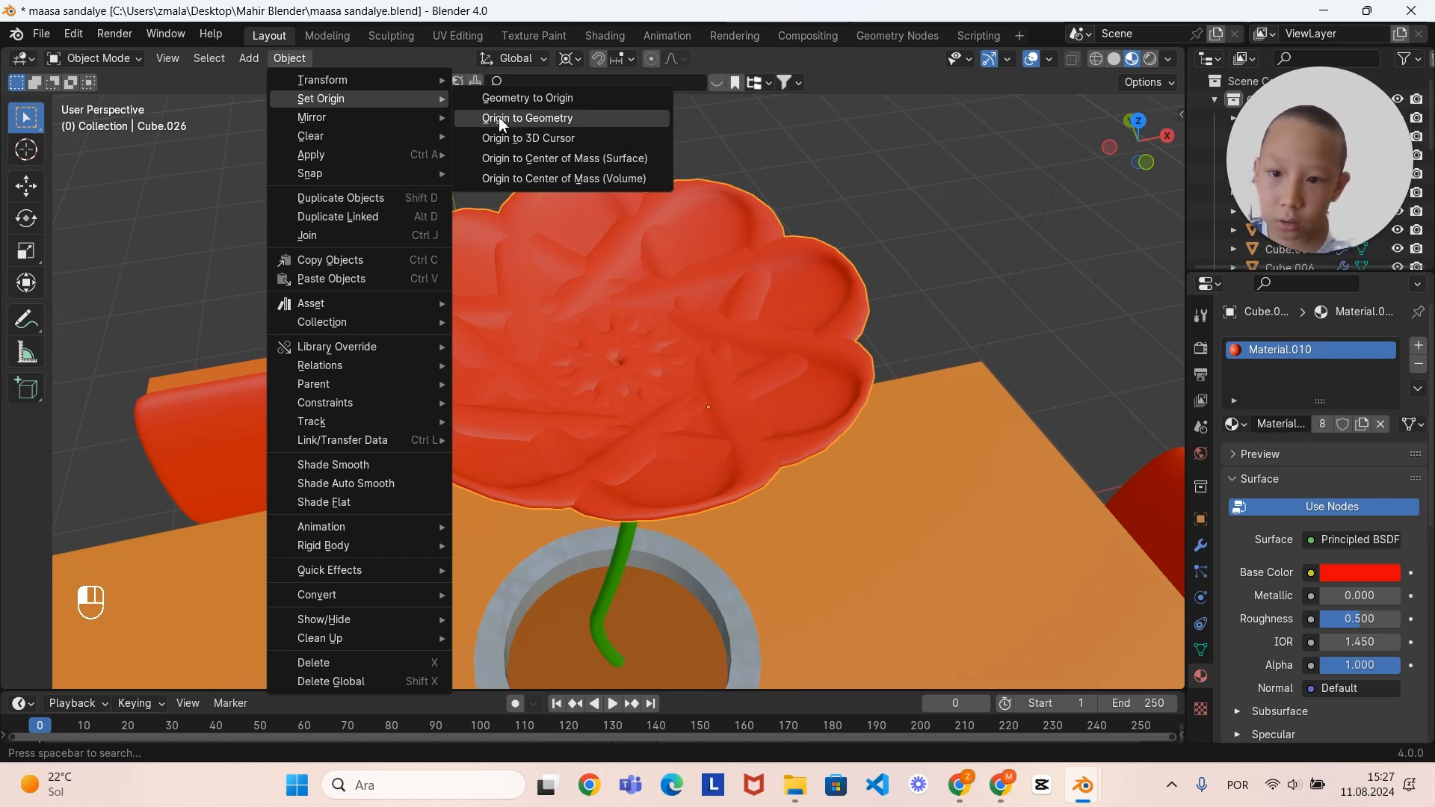
left_click(518, 118)
middle_click_drag(595, 160, 877, 339)
scroll(815, 267, "up", 1)
scroll(878, 339, "up", 1)
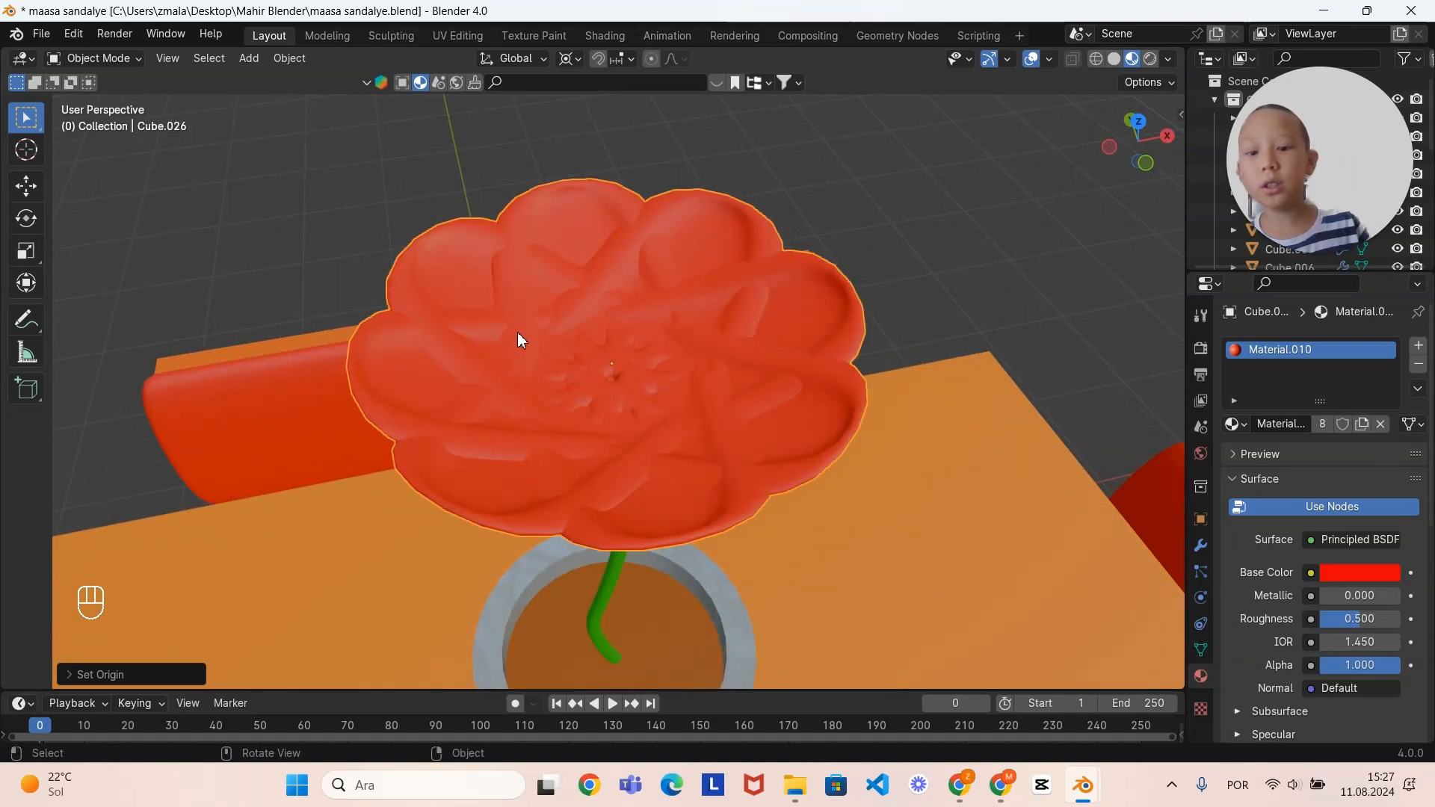
scroll(652, 388, "down", 1)
middle_click_drag(652, 388, 683, 381)
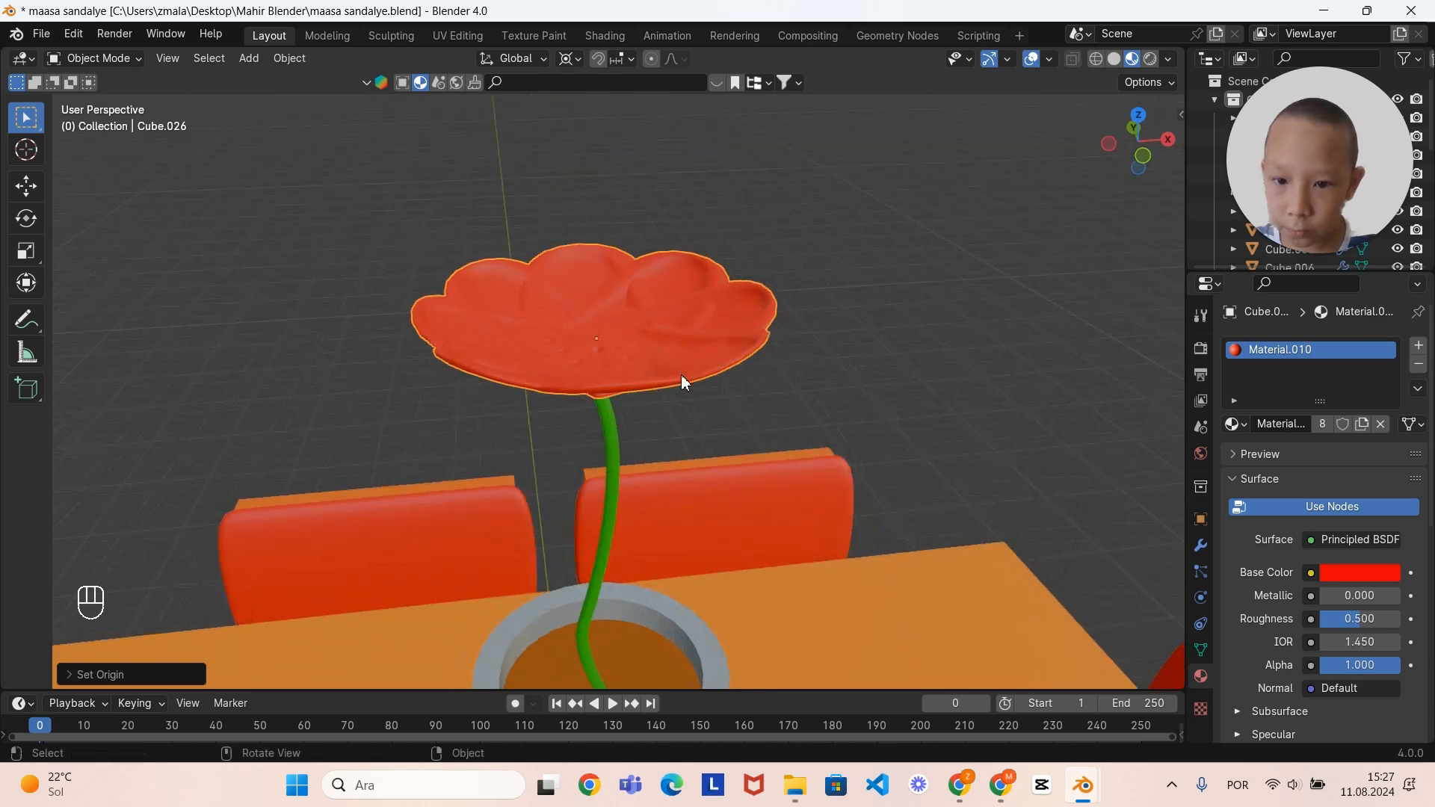
Step: Set the transform pivot point to Median Point
left_click(569, 58)
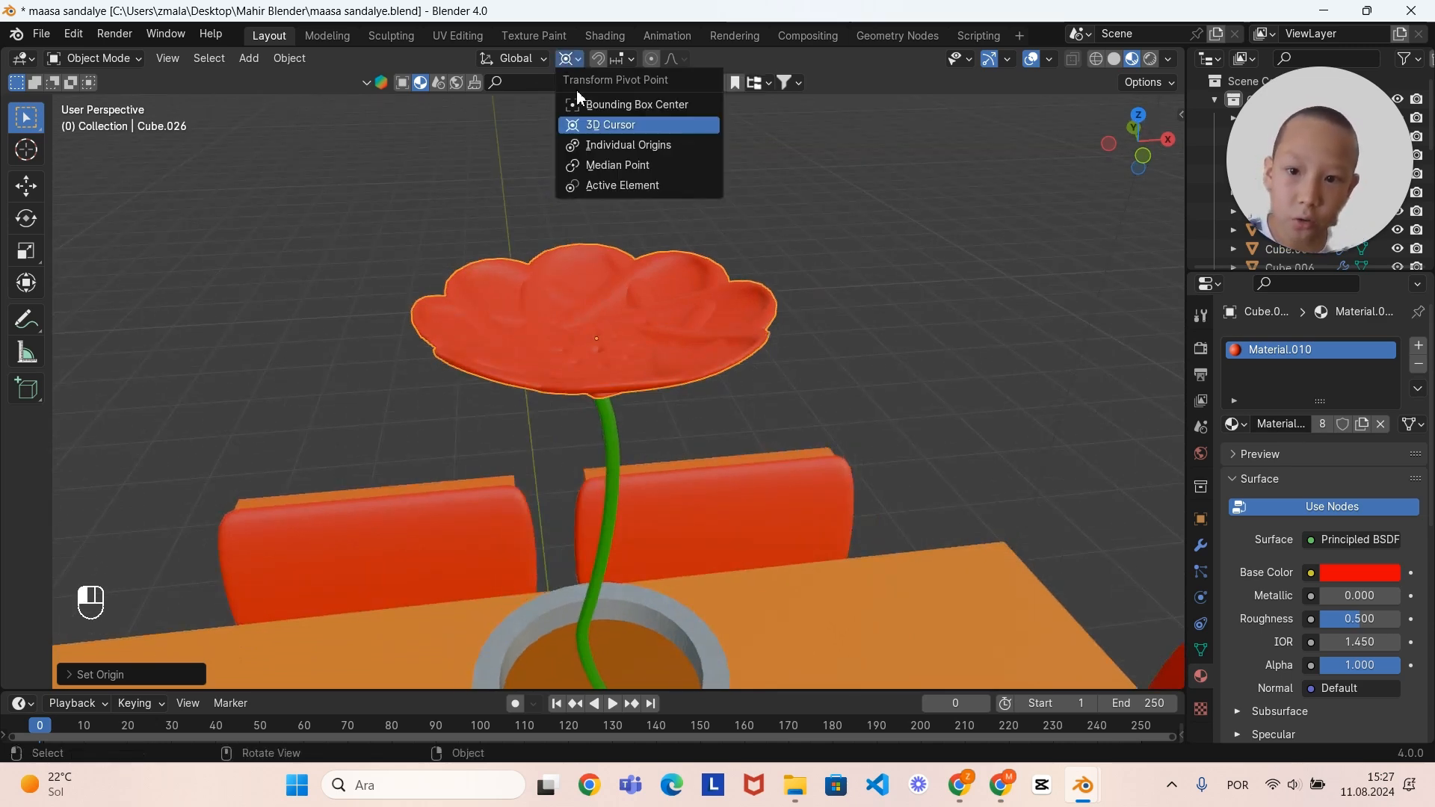
left_click(603, 166)
scroll(648, 390, "up", 3)
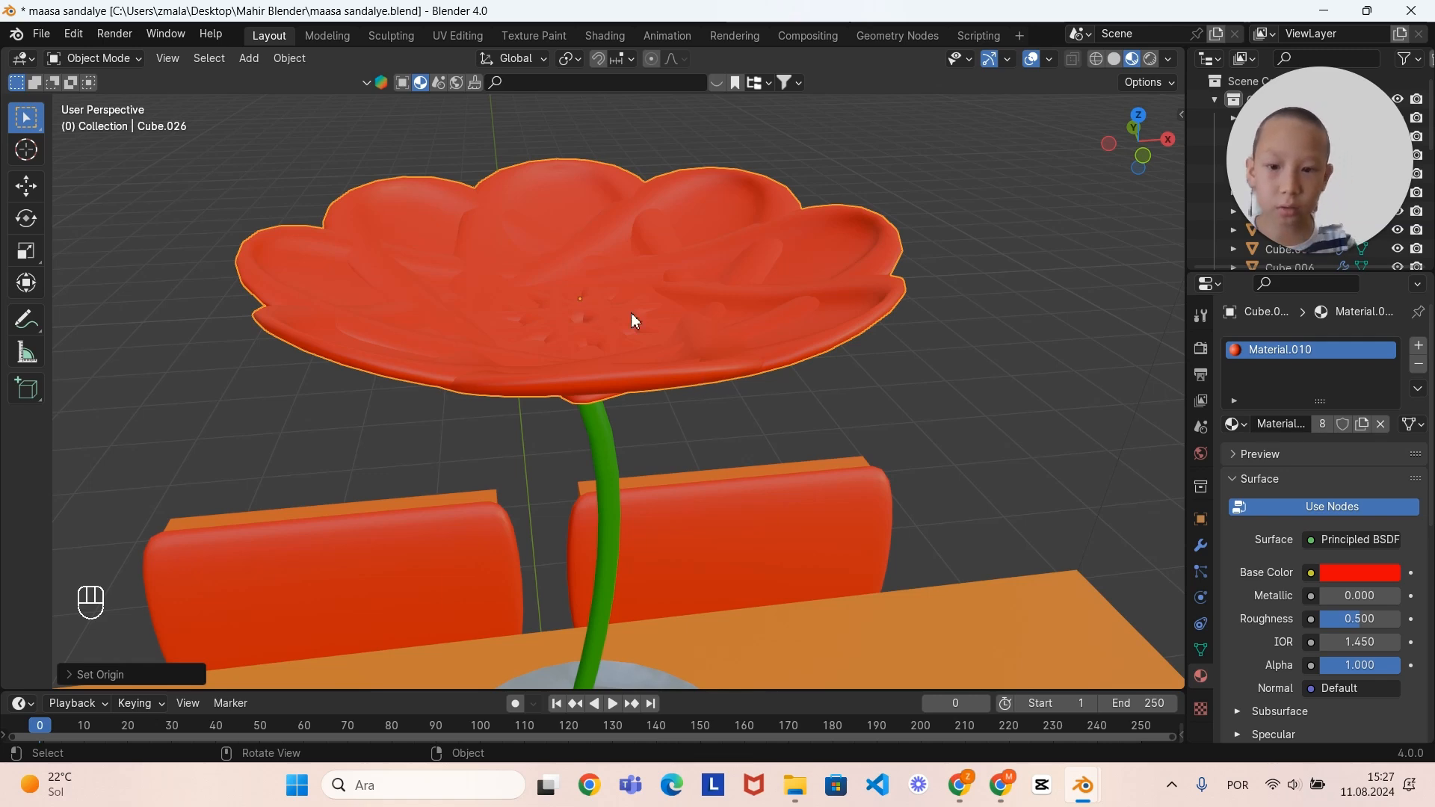
Step: Duplicate the petal ring and raise the copy slightly along Z above the original
scroll(585, 298, "down", 4)
middle_click_drag(713, 382, 757, 441)
middle_click_drag(757, 441, 773, 501, "shift")
scroll(756, 477, "up", 1)
key("shift+d")
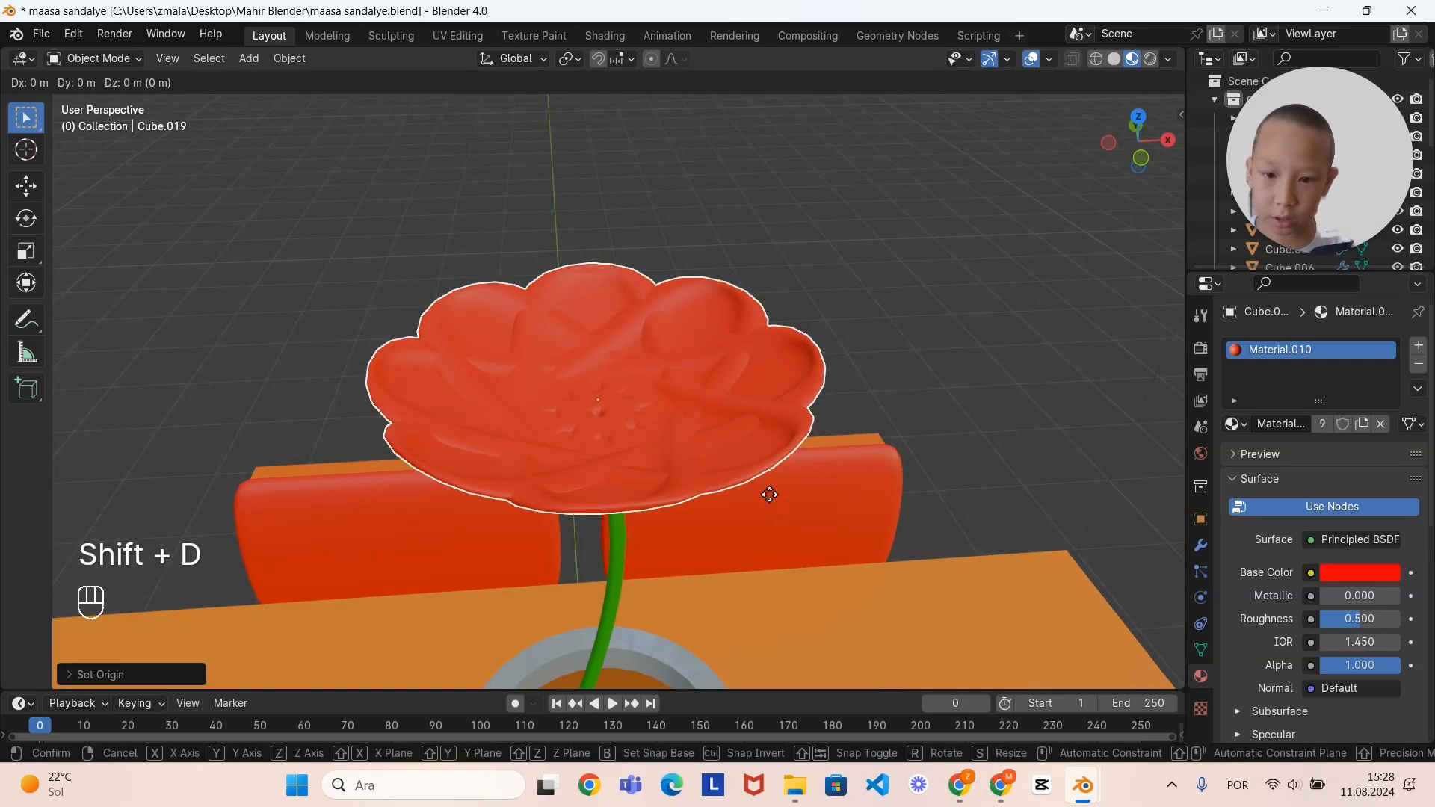
key("z")
right_click(776, 423)
key("ctrl+z")
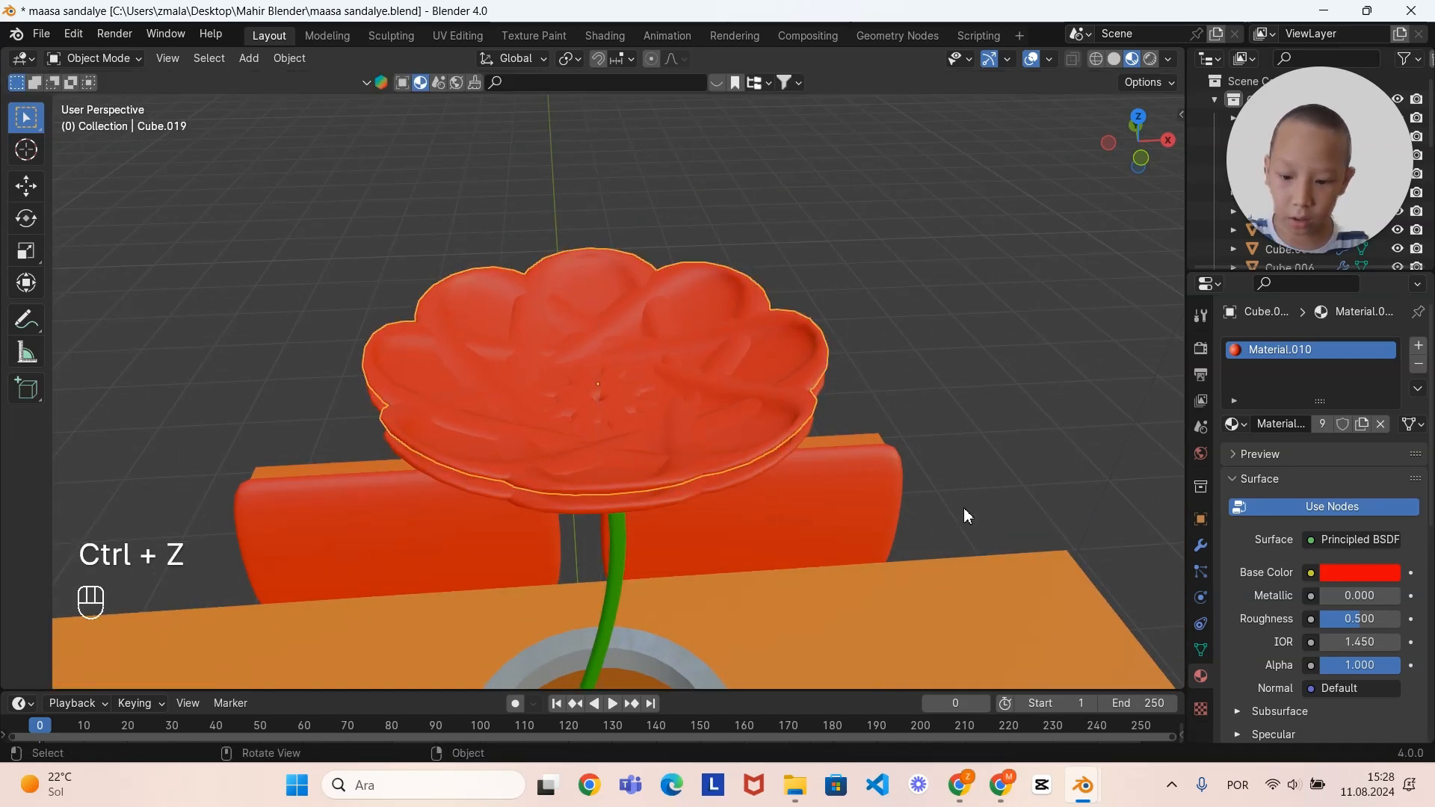
Step: Rotate the upper petal ring 15° about the global Z axis
key("r")
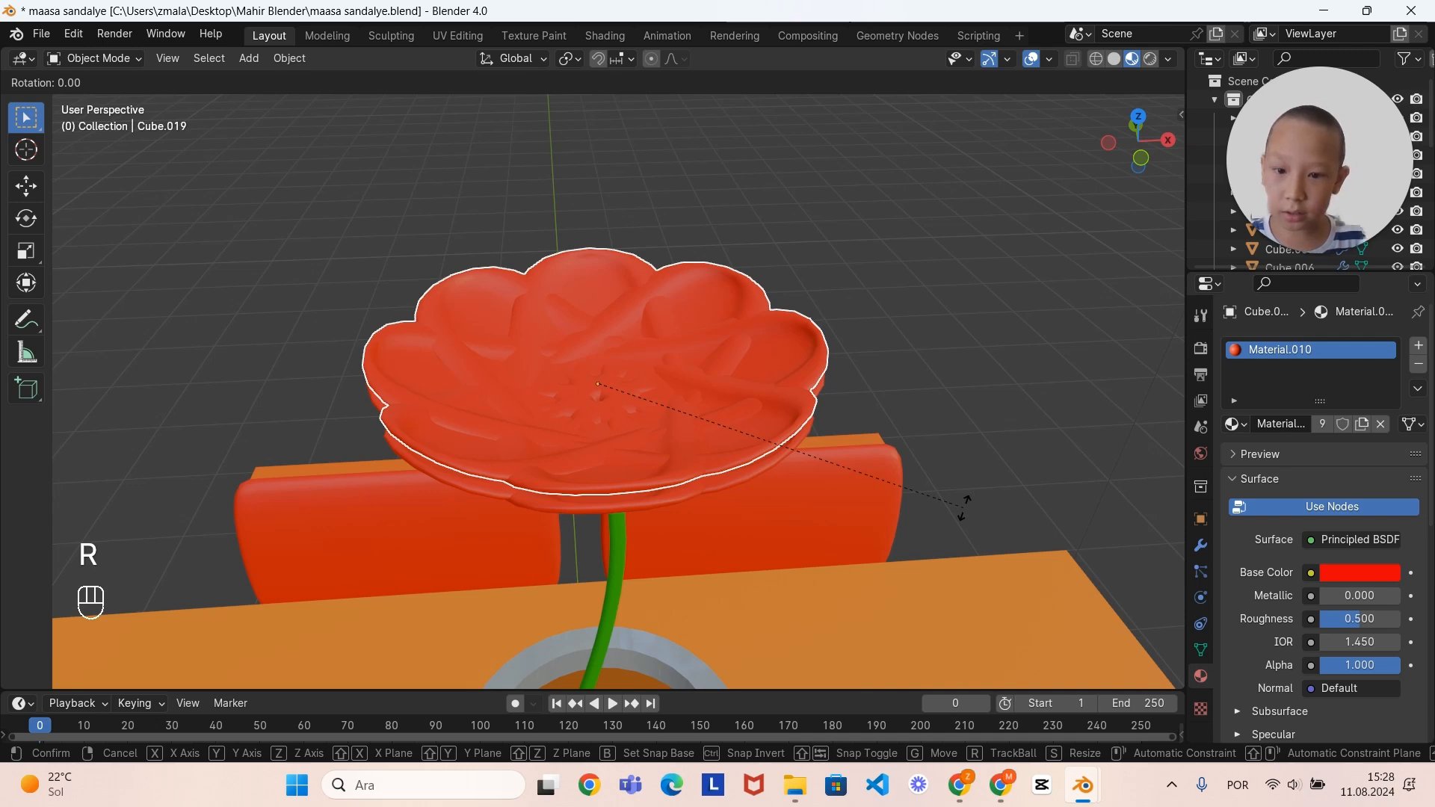
key("z")
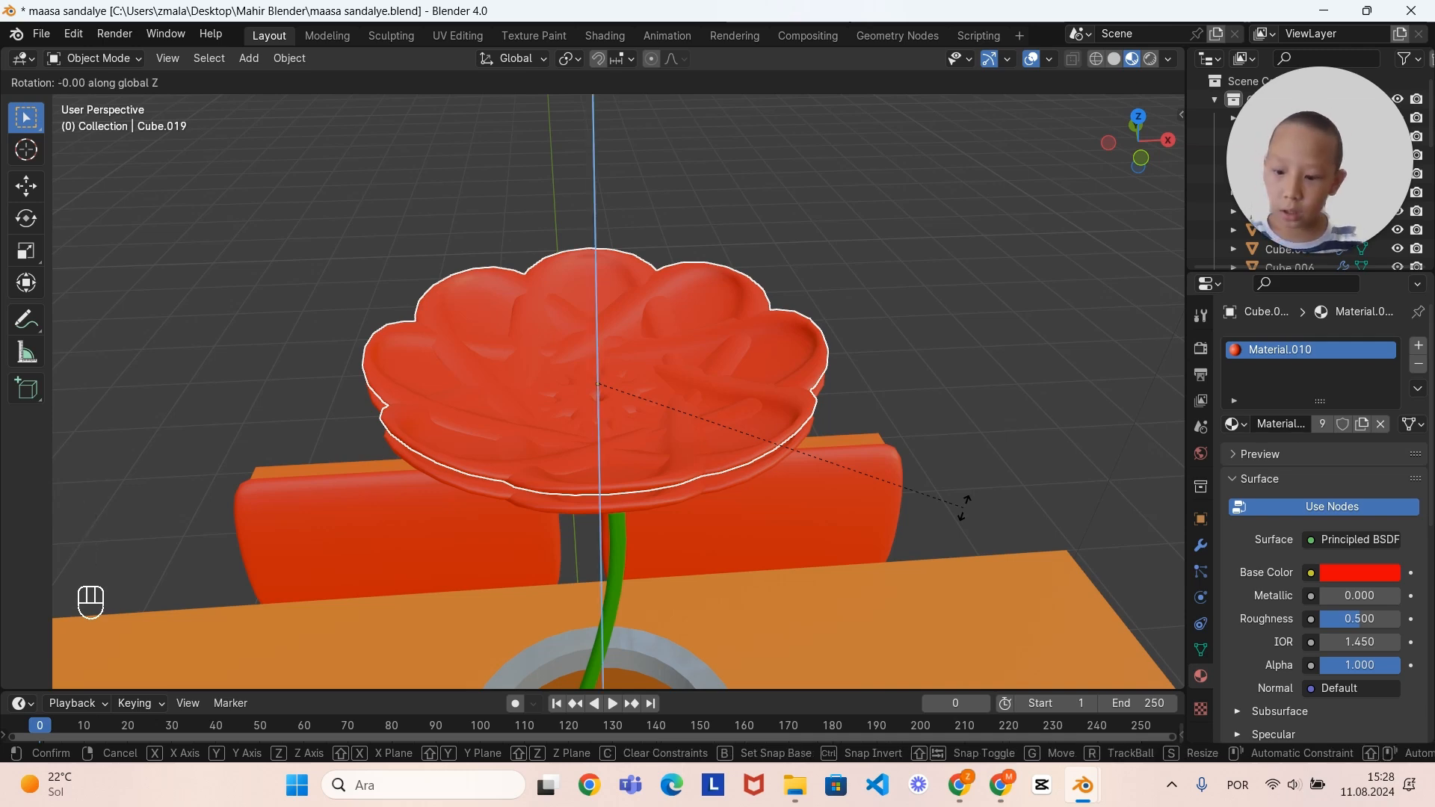
key("1")
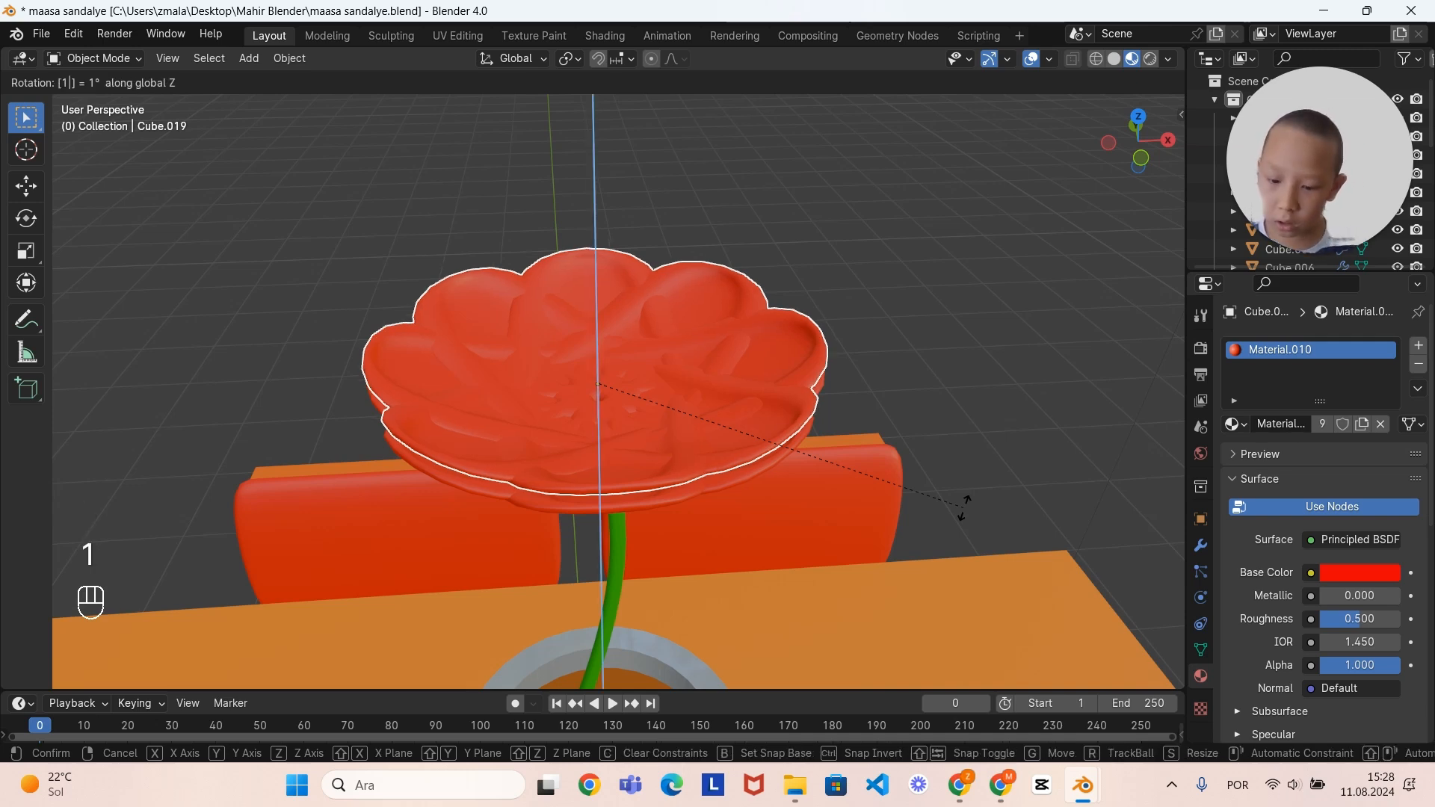
key("5")
left_click(964, 507)
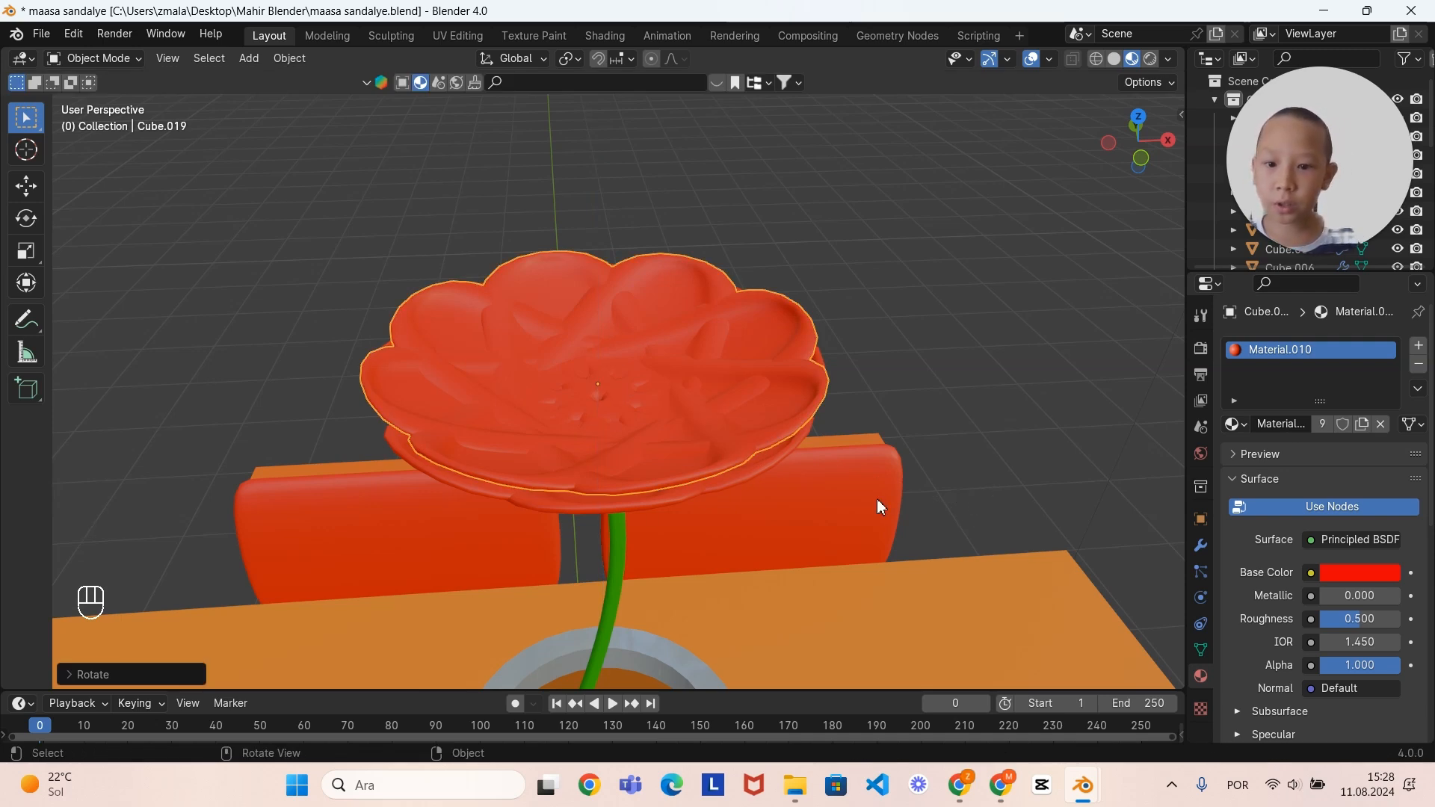
Step: Scale the upper petal ring down so it sits inside the outline of the lower ring
key("s")
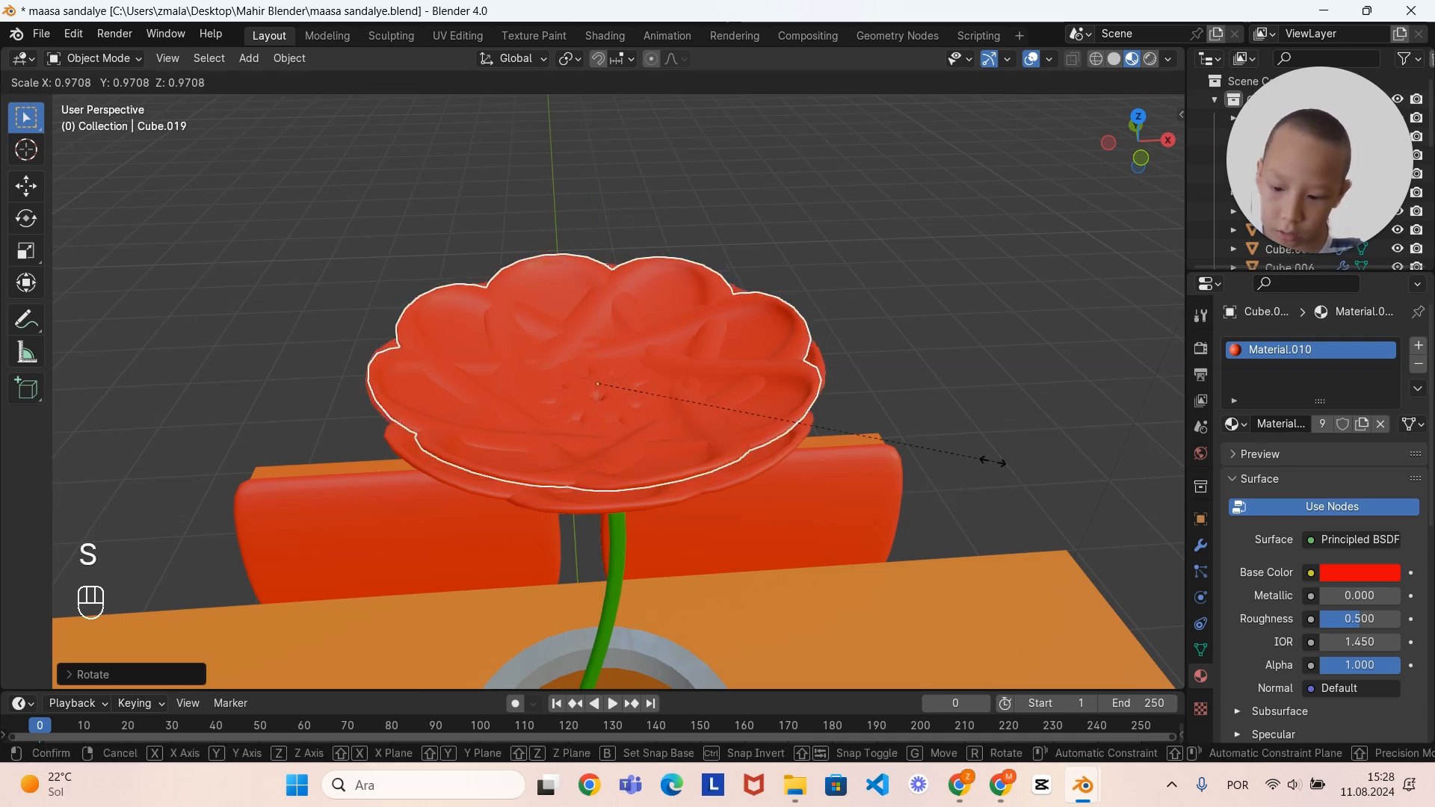
right_click(903, 448)
key("s")
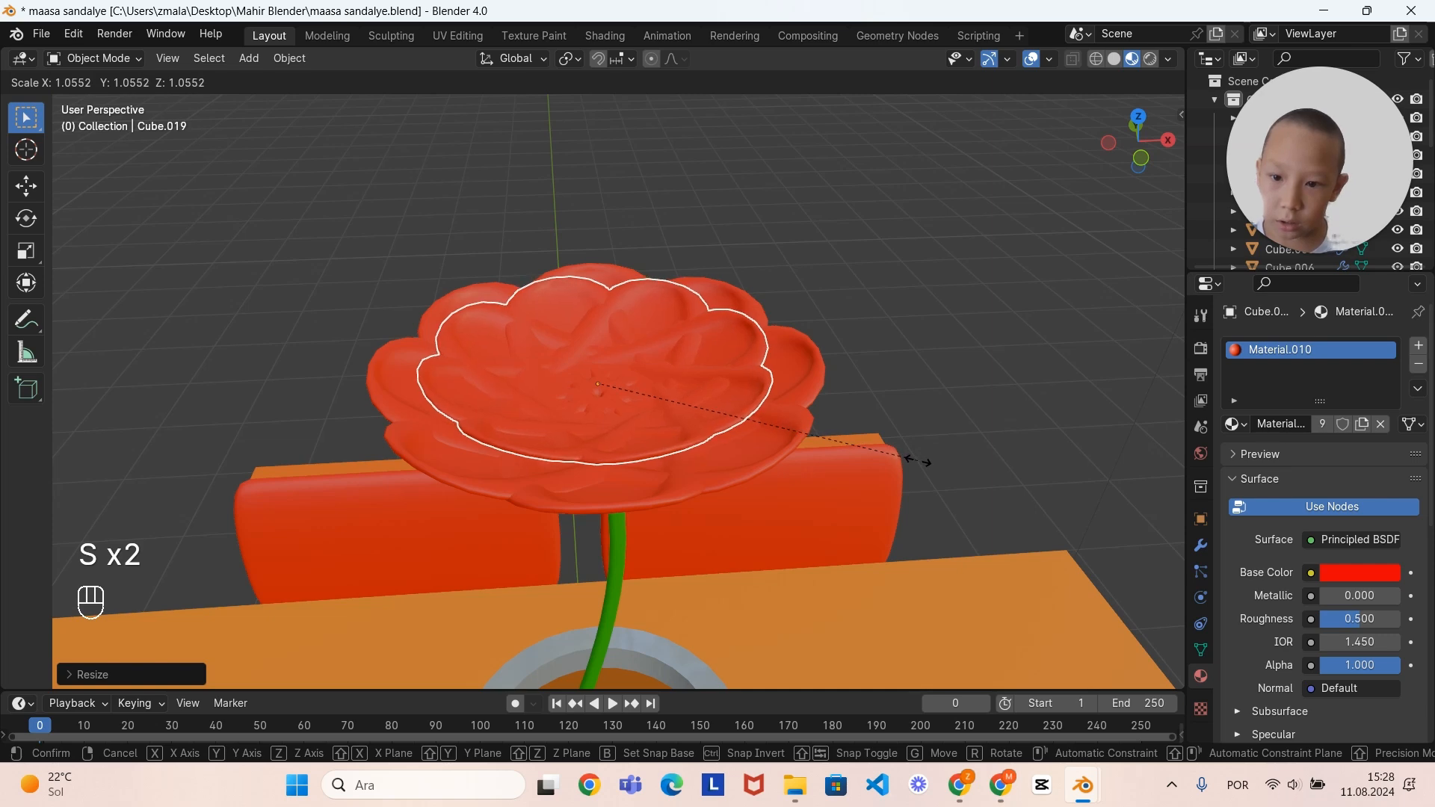
left_click(919, 468)
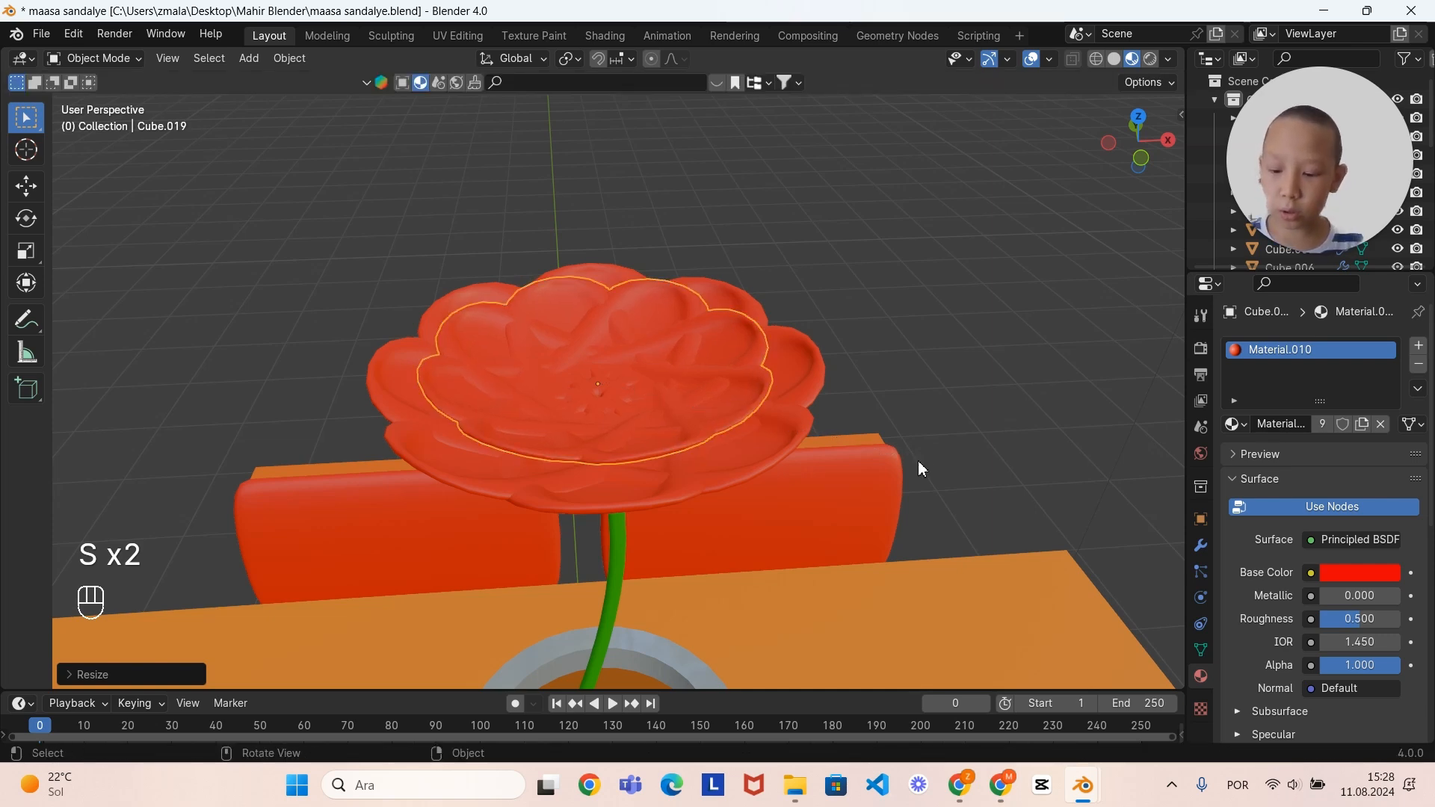
Step: Duplicate the smaller petal ring and raise the copy along Z as a third layer of the flower
key("shift+d")
key("z")
left_click(894, 356)
middle_click_drag(894, 356, 749, 312)
middle_click_drag(759, 362, 756, 357)
scroll(757, 356, "down", 2)
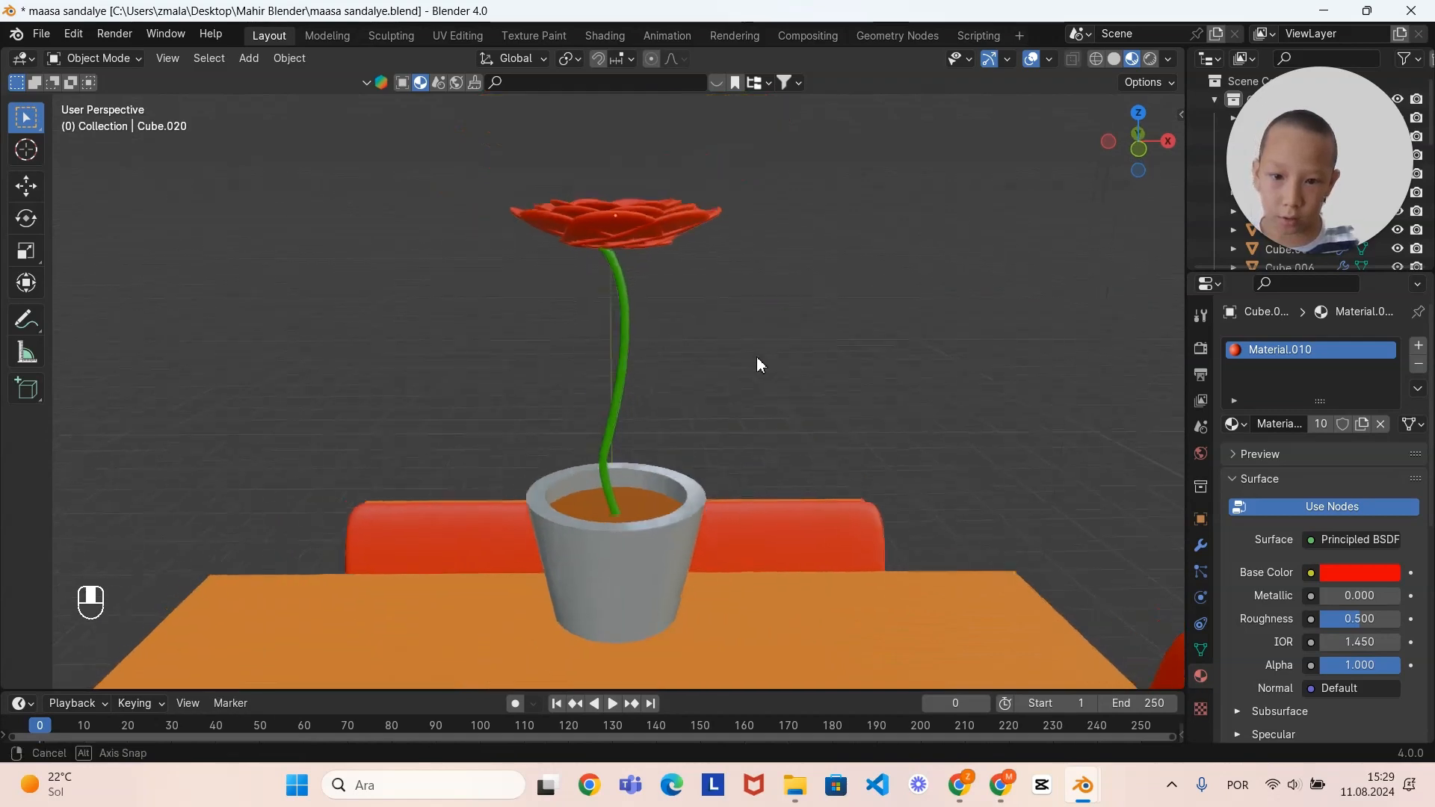
scroll(757, 355, "up", 2)
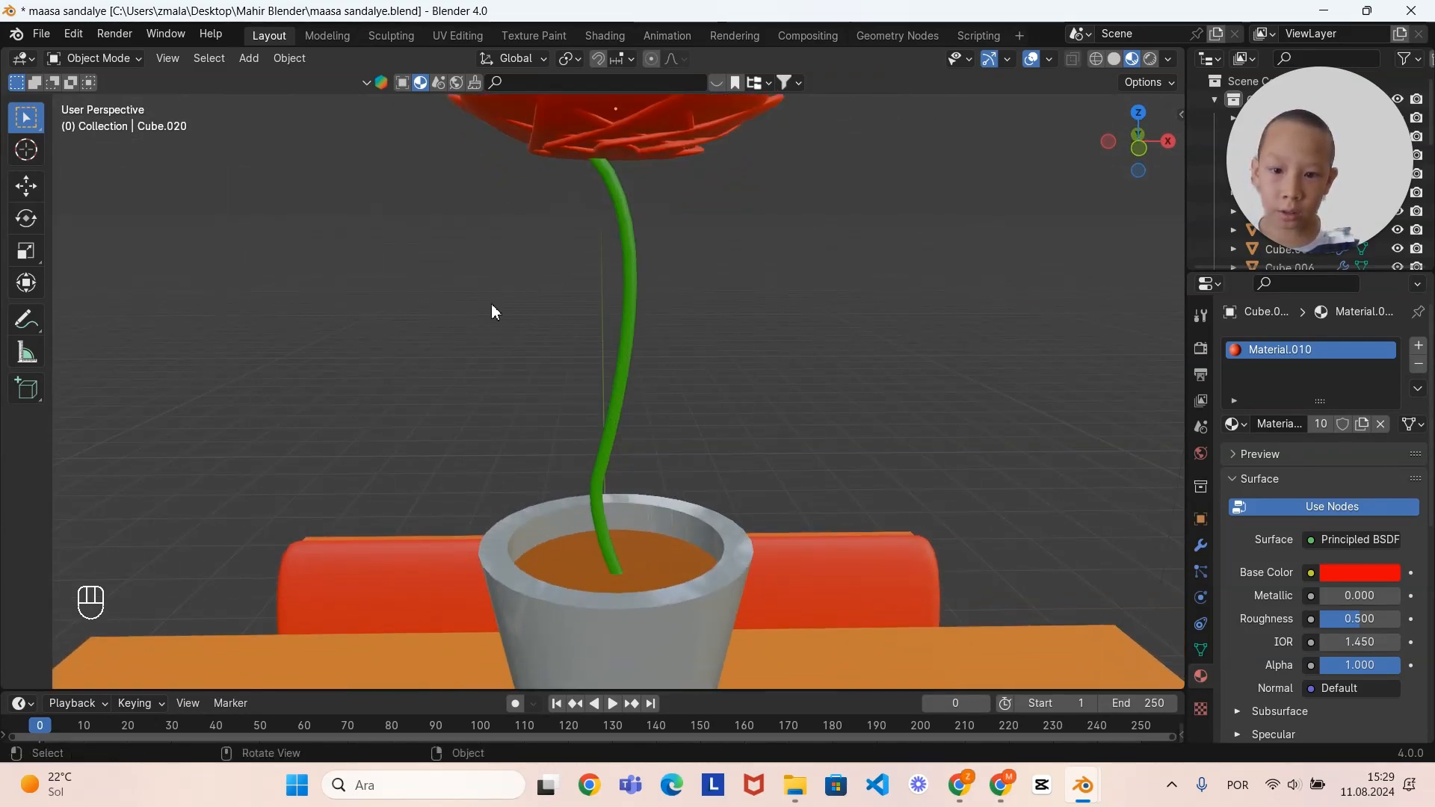
scroll(818, 312, "down", 3)
Step: Add a mesh circle at the 3D cursor
left_click(249, 58)
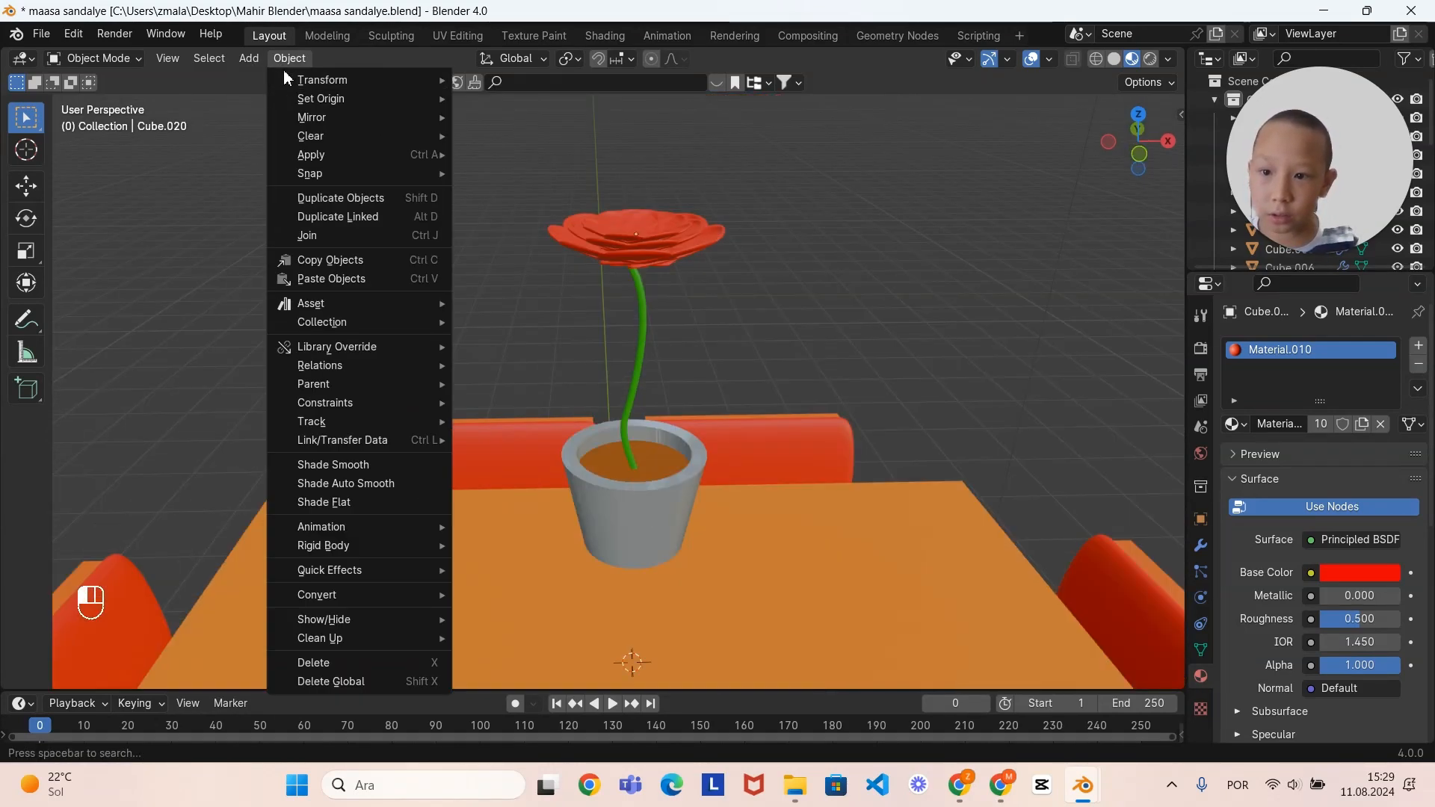
left_click(249, 58)
mouse_move(277, 79)
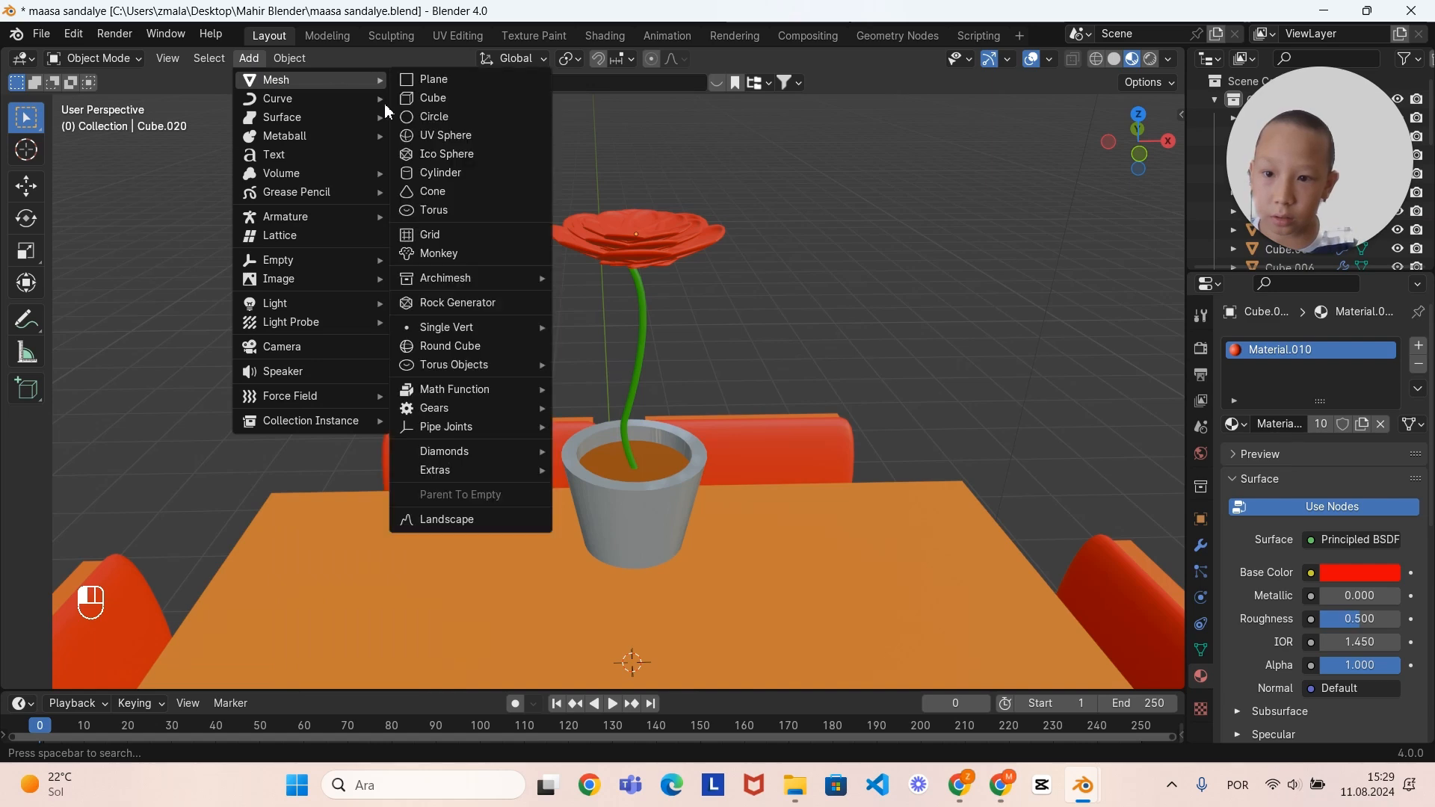
left_click(425, 121)
scroll(712, 382, "down", 3)
middle_click_drag(763, 423, 766, 408)
scroll(765, 410, "up", 2)
Step: Raise the new circle about 2 m along Z and move it along negative X, clear of the flower
key("g")
key("z")
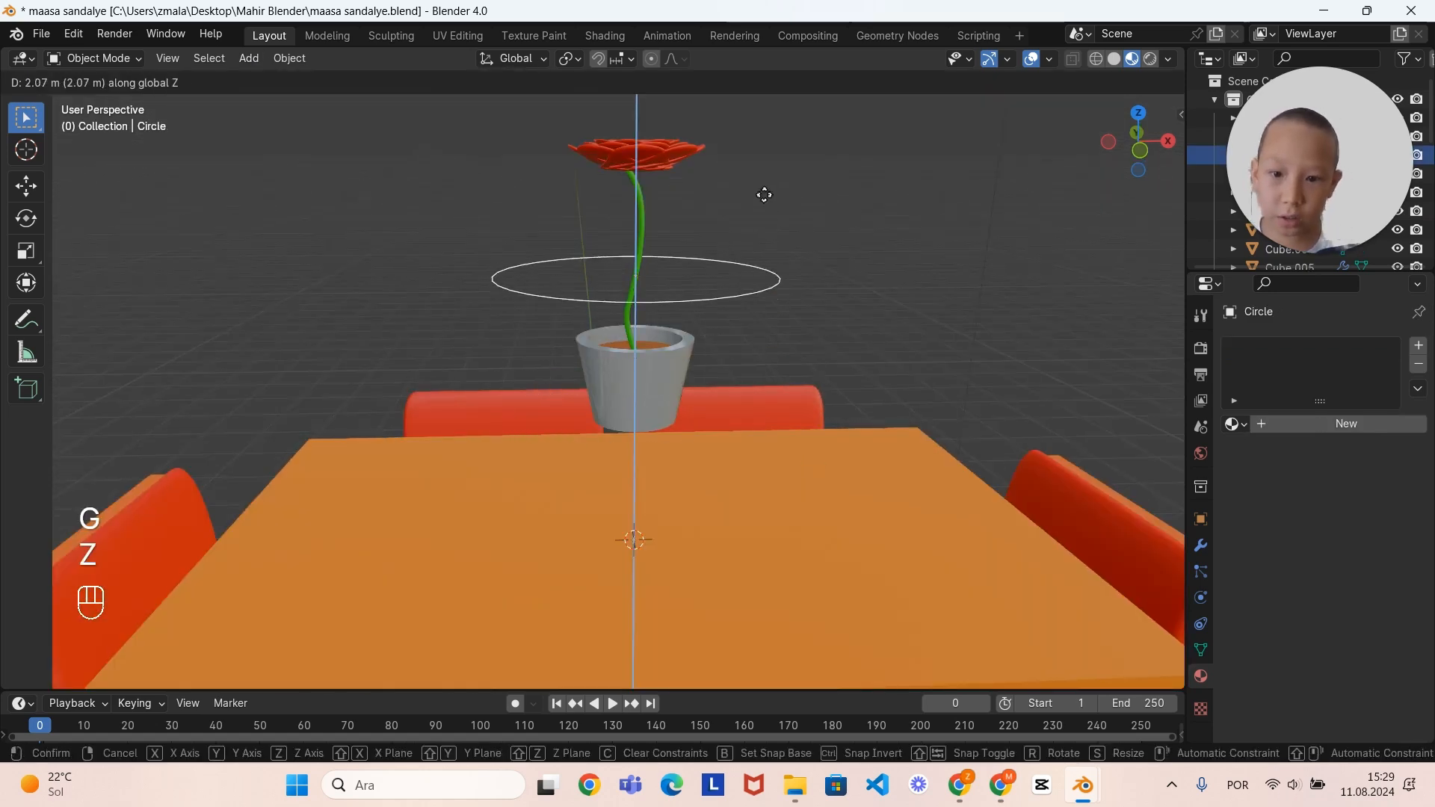
left_click(763, 187)
middle_click_drag(846, 320, 845, 452)
key("g")
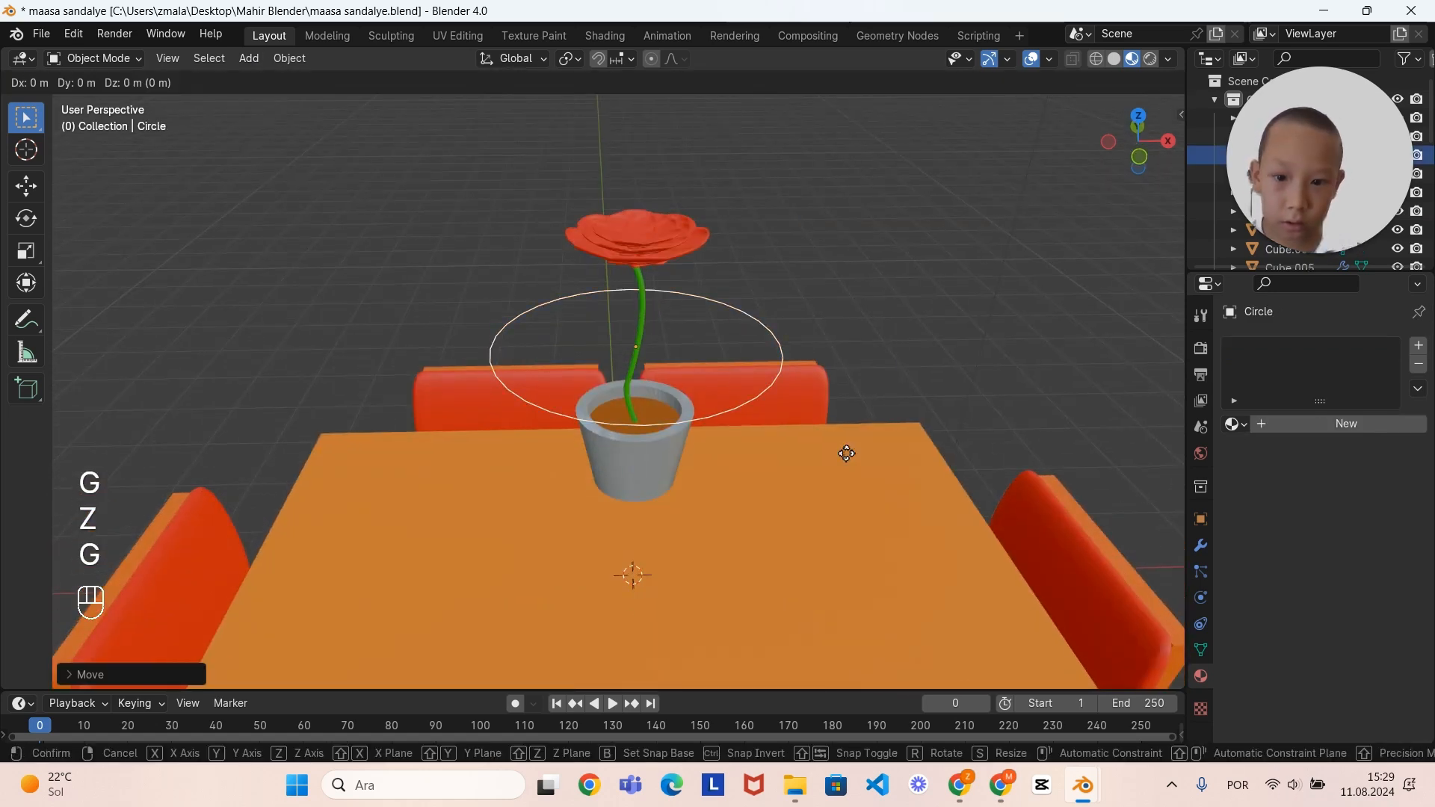
key("y")
key("x")
left_click(653, 184)
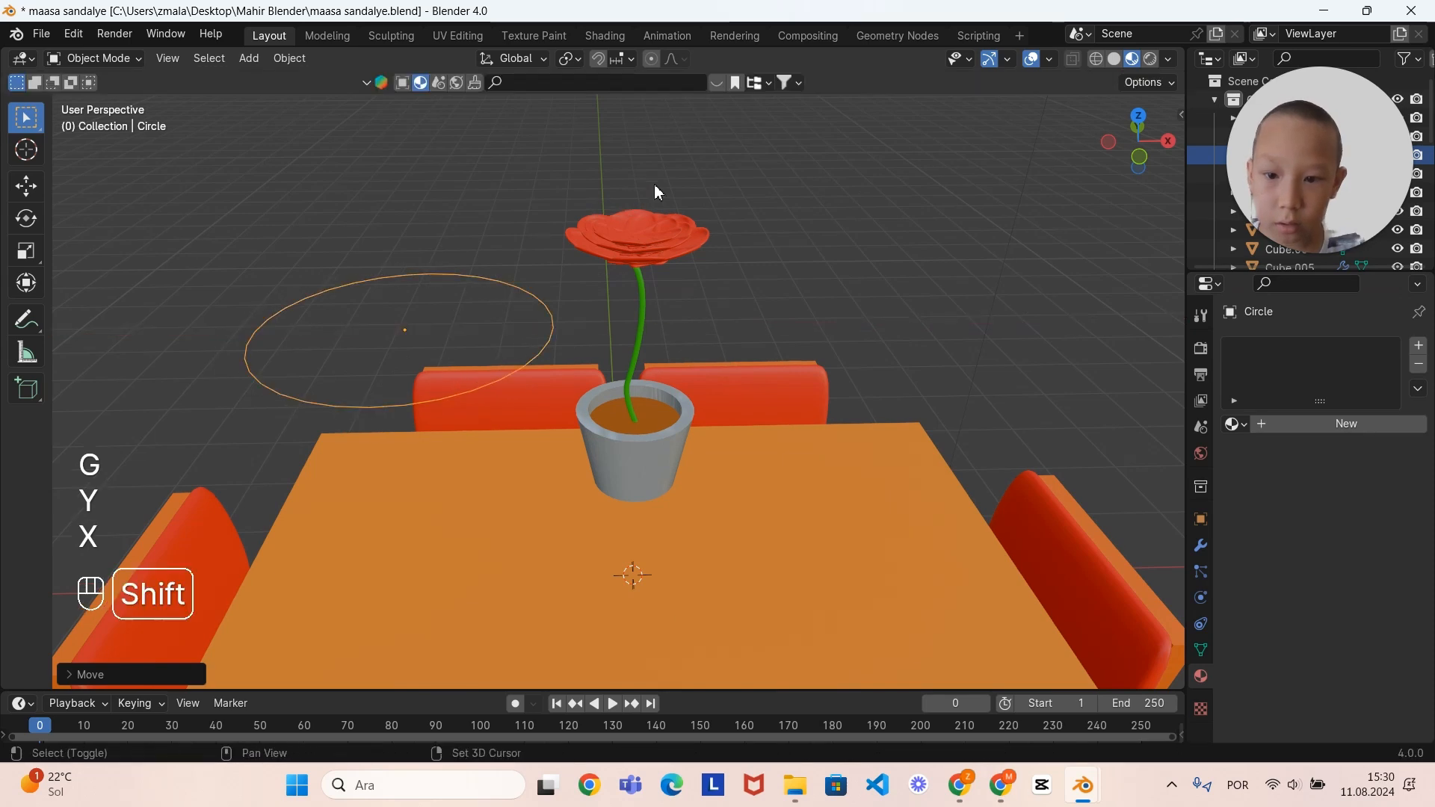
middle_click_drag(653, 183, 791, 416, "shift")
Step: Pull the circle's outermost vertex about 0.58 m along negative X with smooth proportional editing of size 1.151 m, forming a leaf outline
key("Tab")
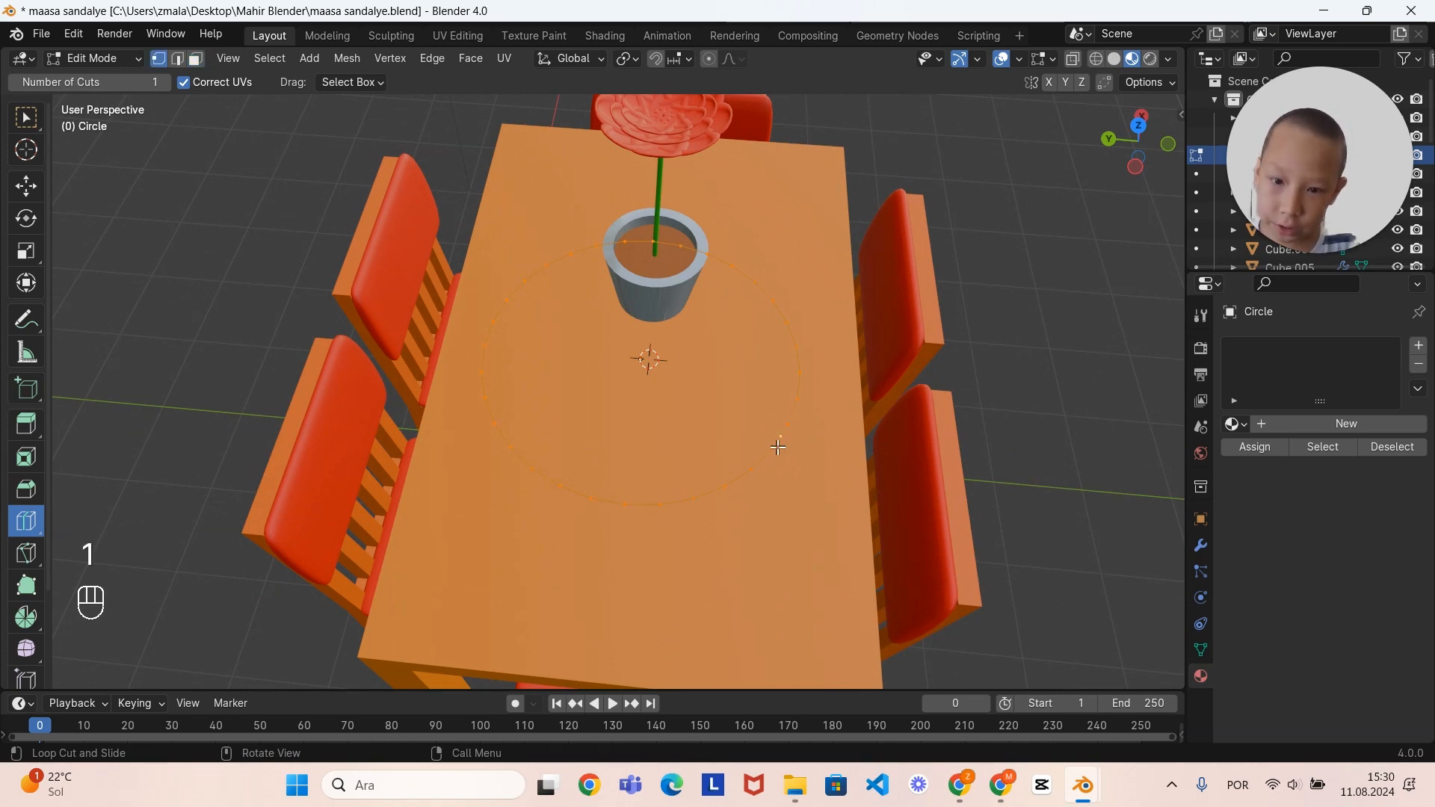
middle_click_drag(778, 447, 775, 394, "shift")
scroll(775, 397, "up", 2)
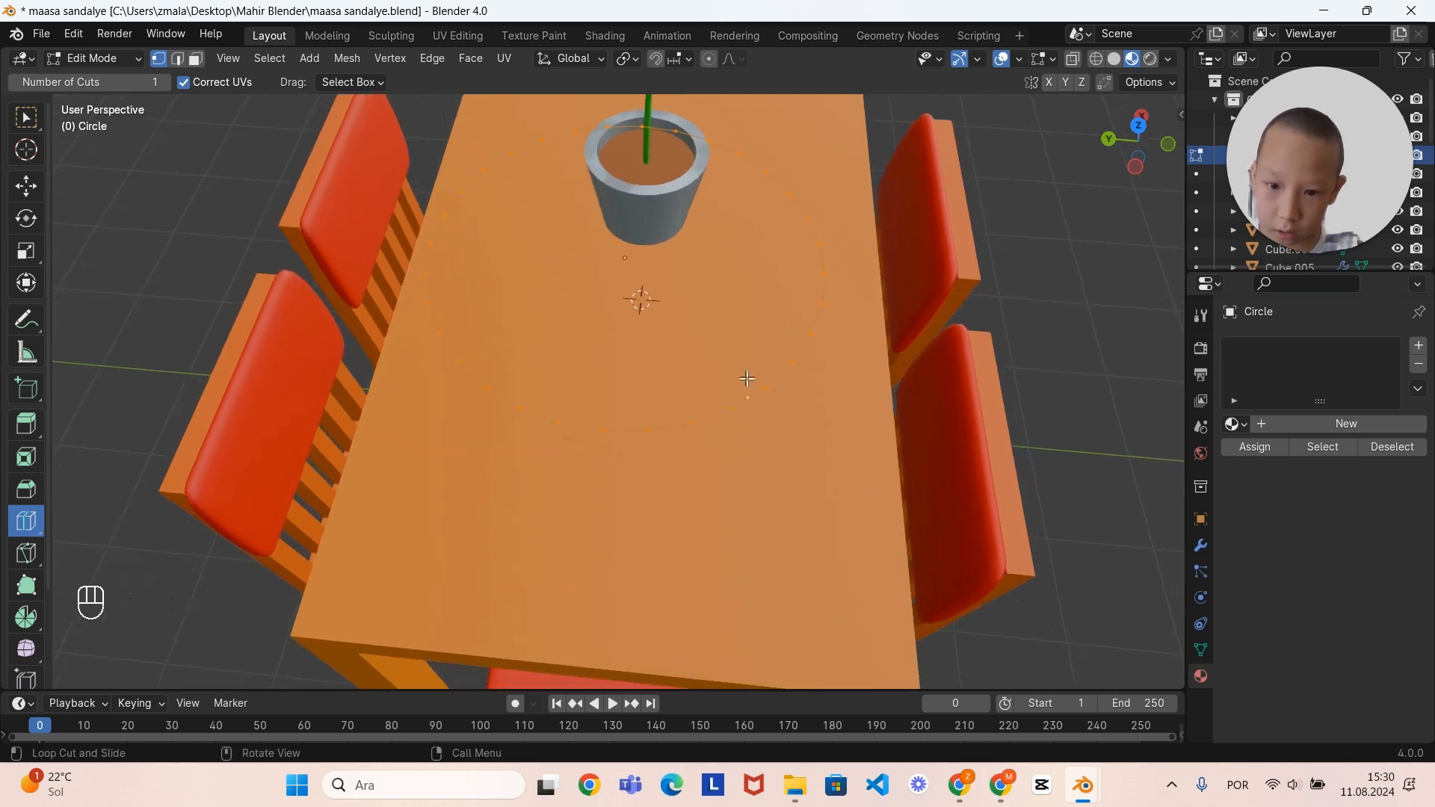
key("alt+a")
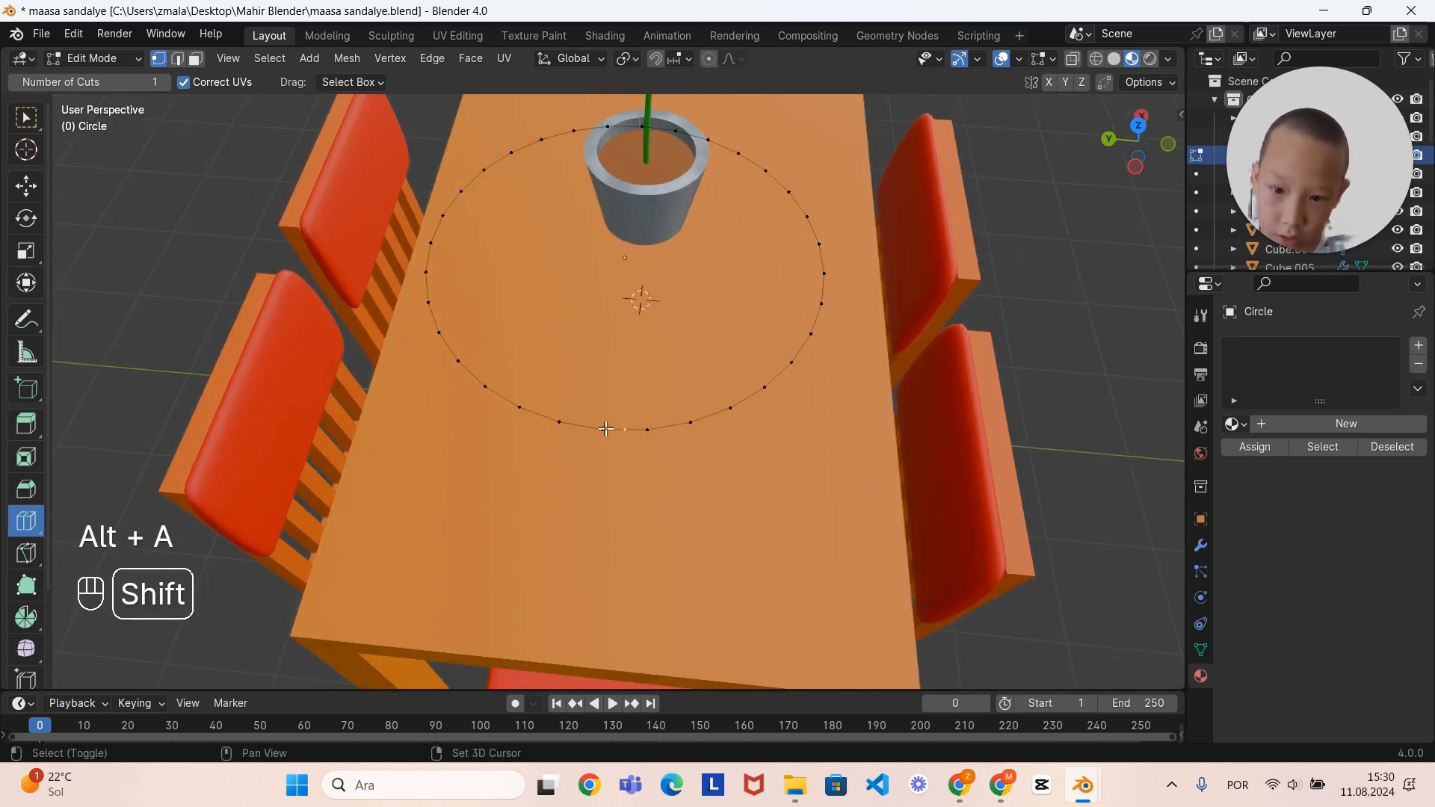
left_click(605, 429, "shift")
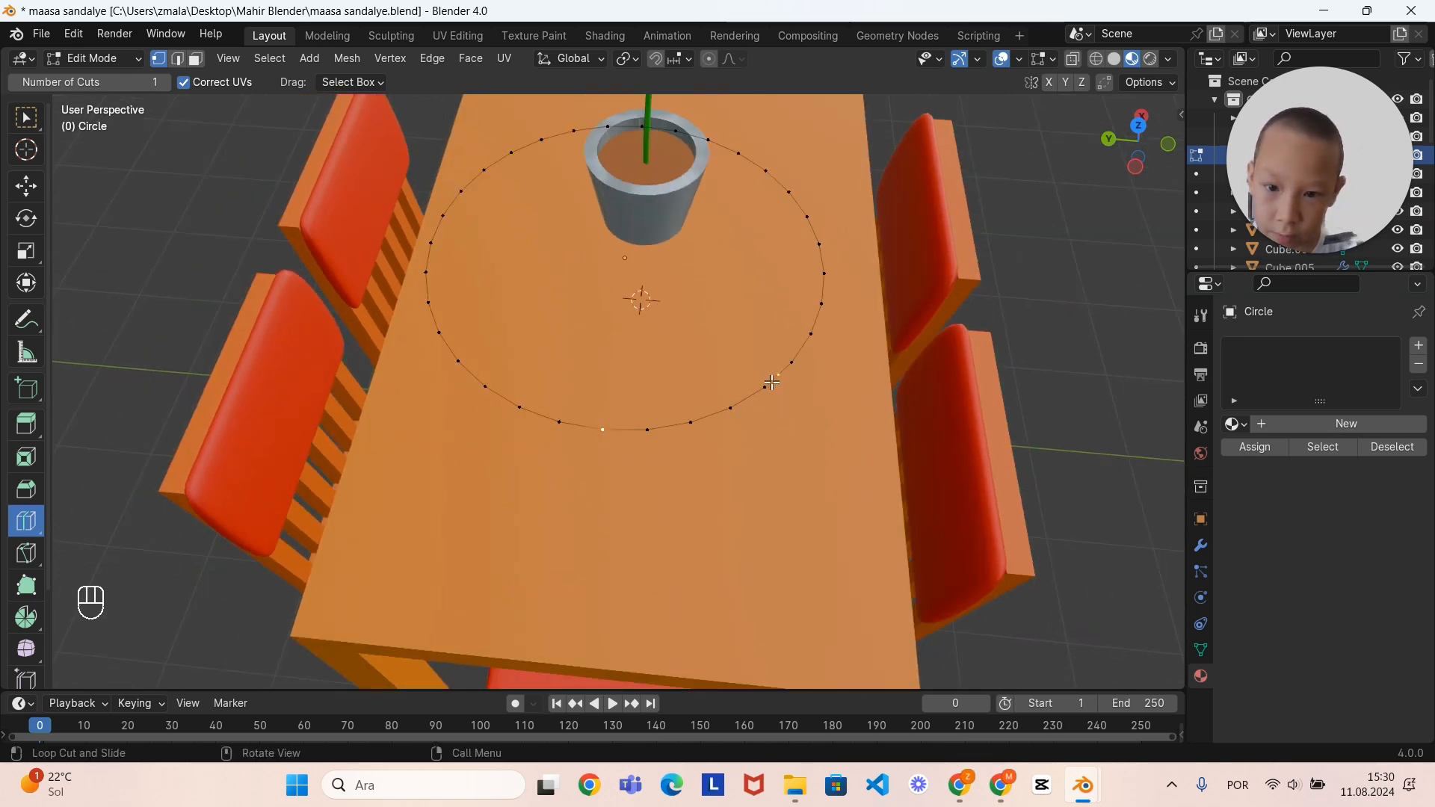
middle_click_drag(608, 432, 729, 394)
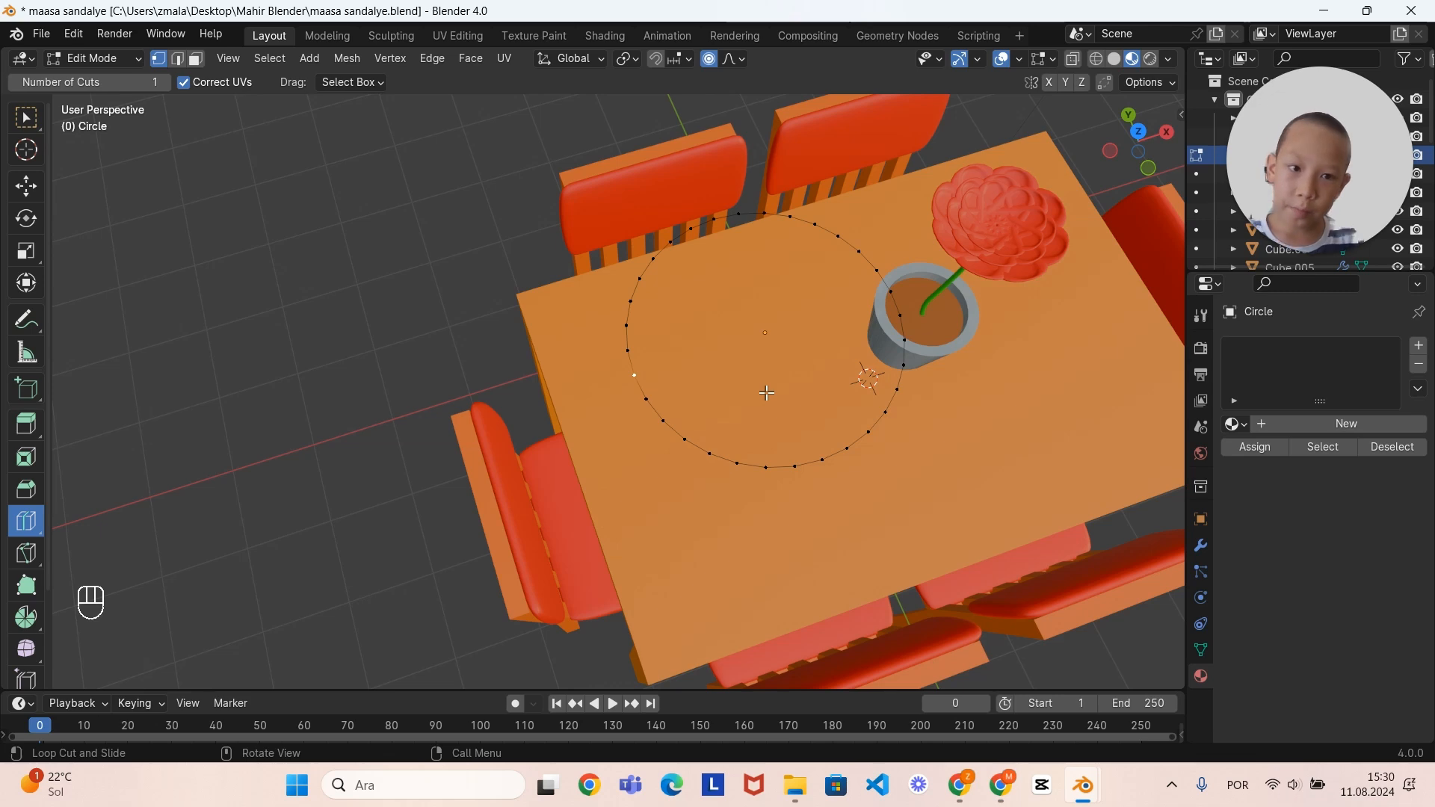
key("g")
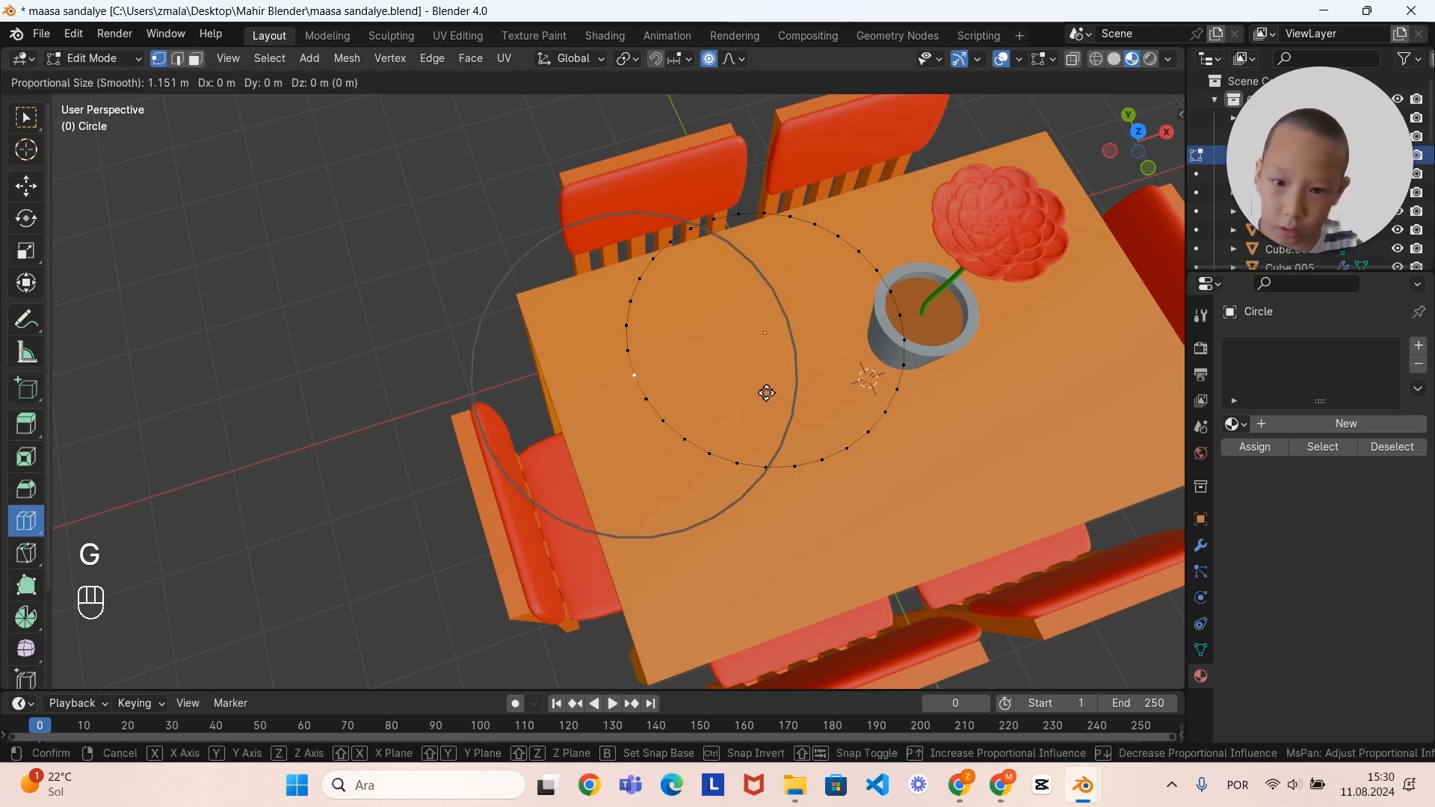
key("x")
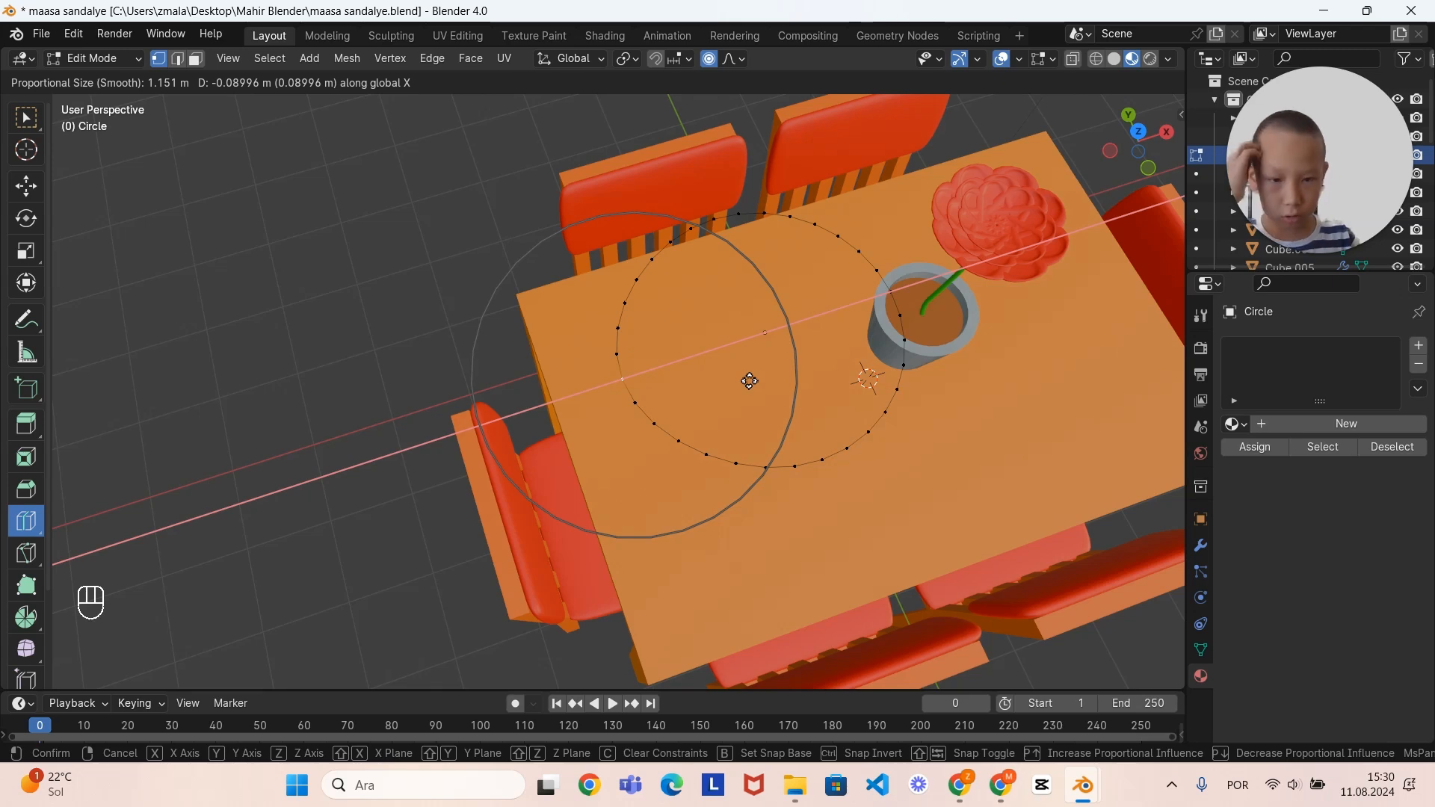
scroll(749, 382, "up", 5)
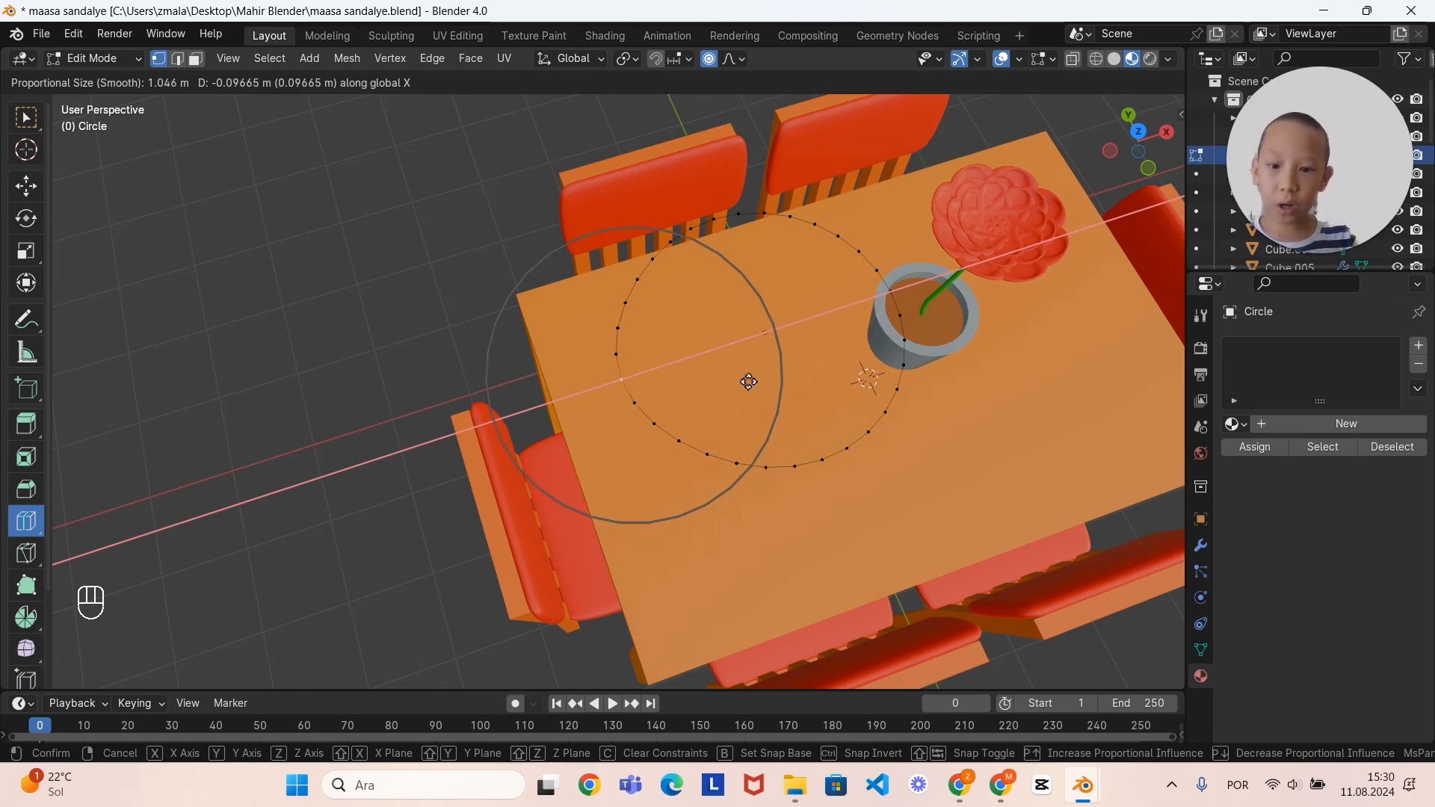
scroll(729, 394, "down", 5)
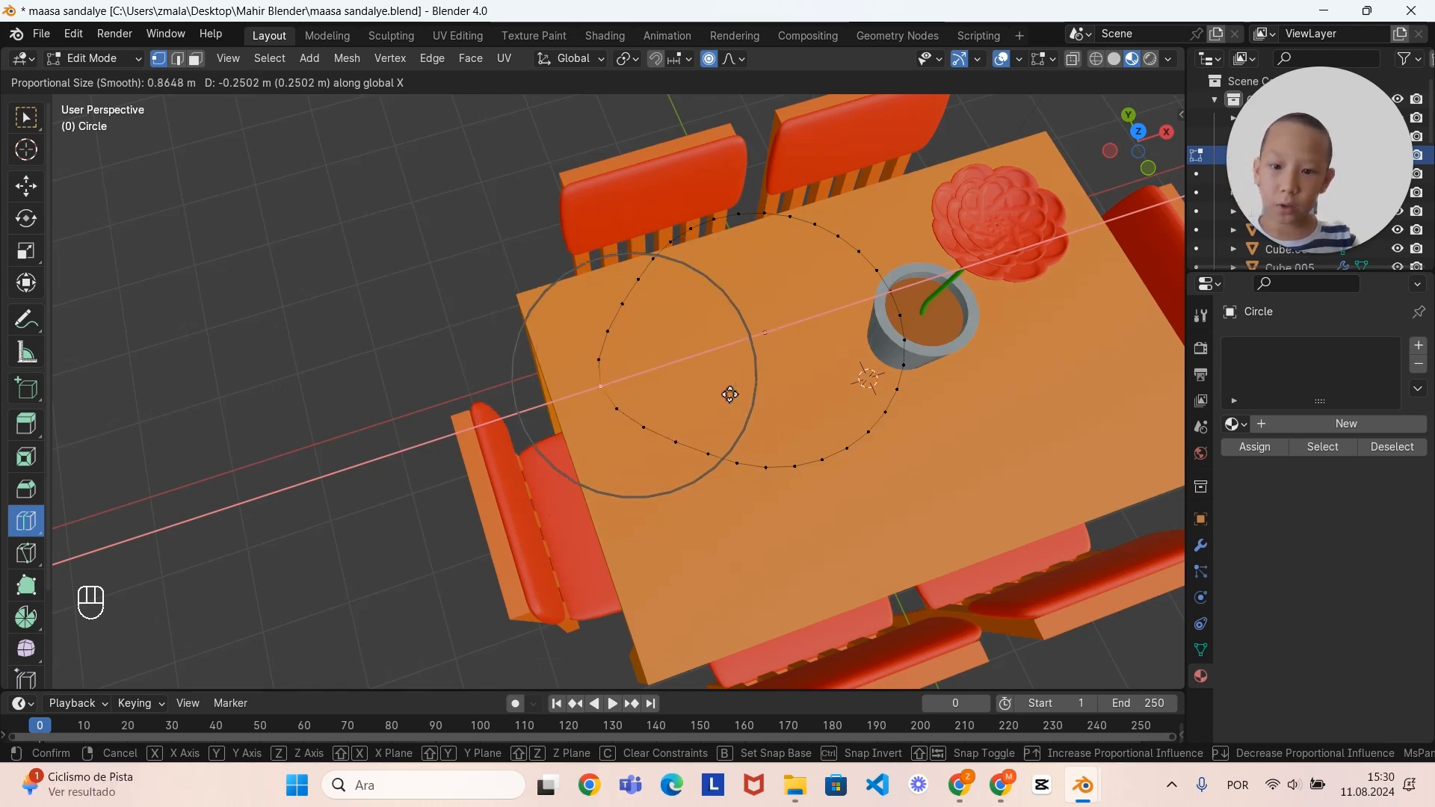
scroll(694, 404, "up", 6)
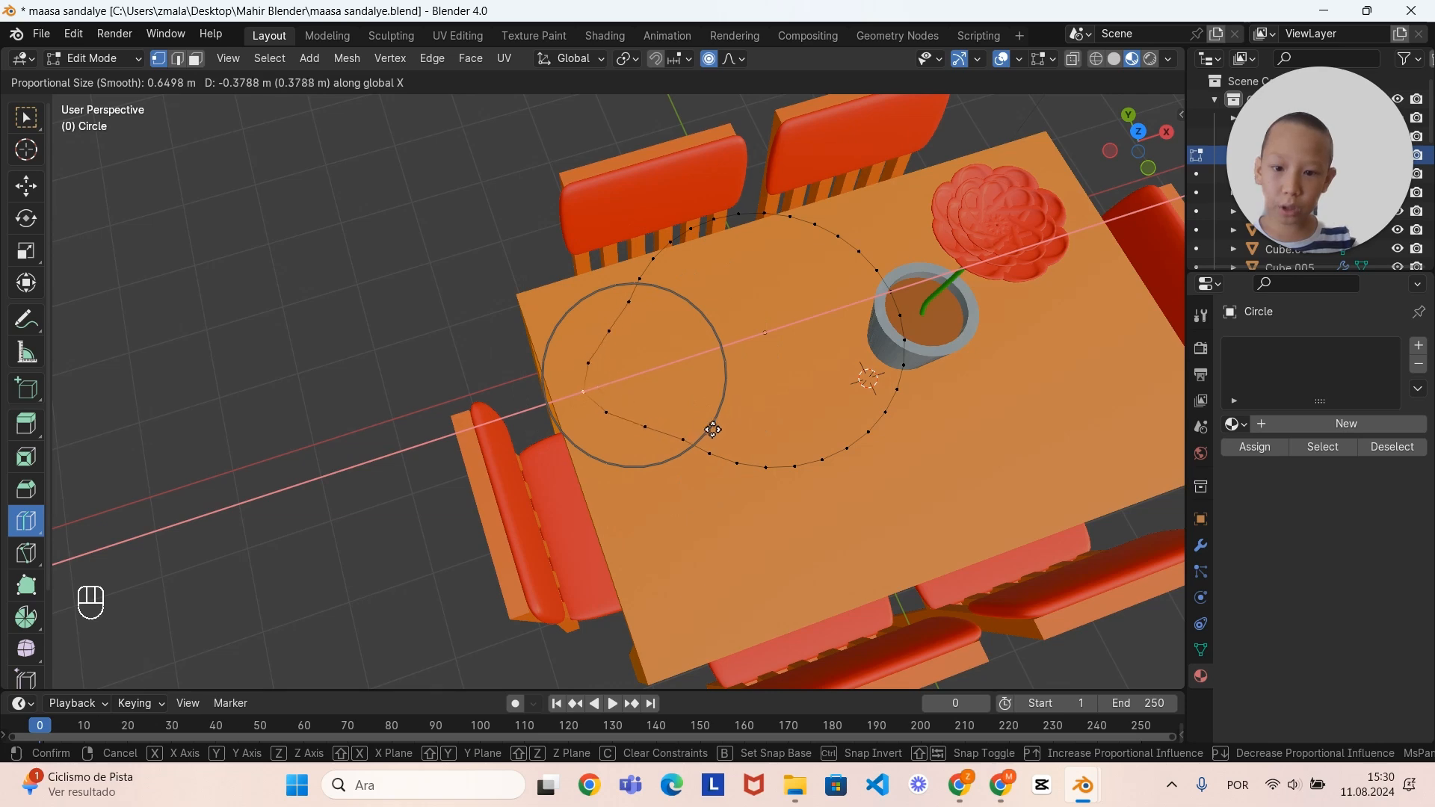
scroll(685, 439, "down", 4)
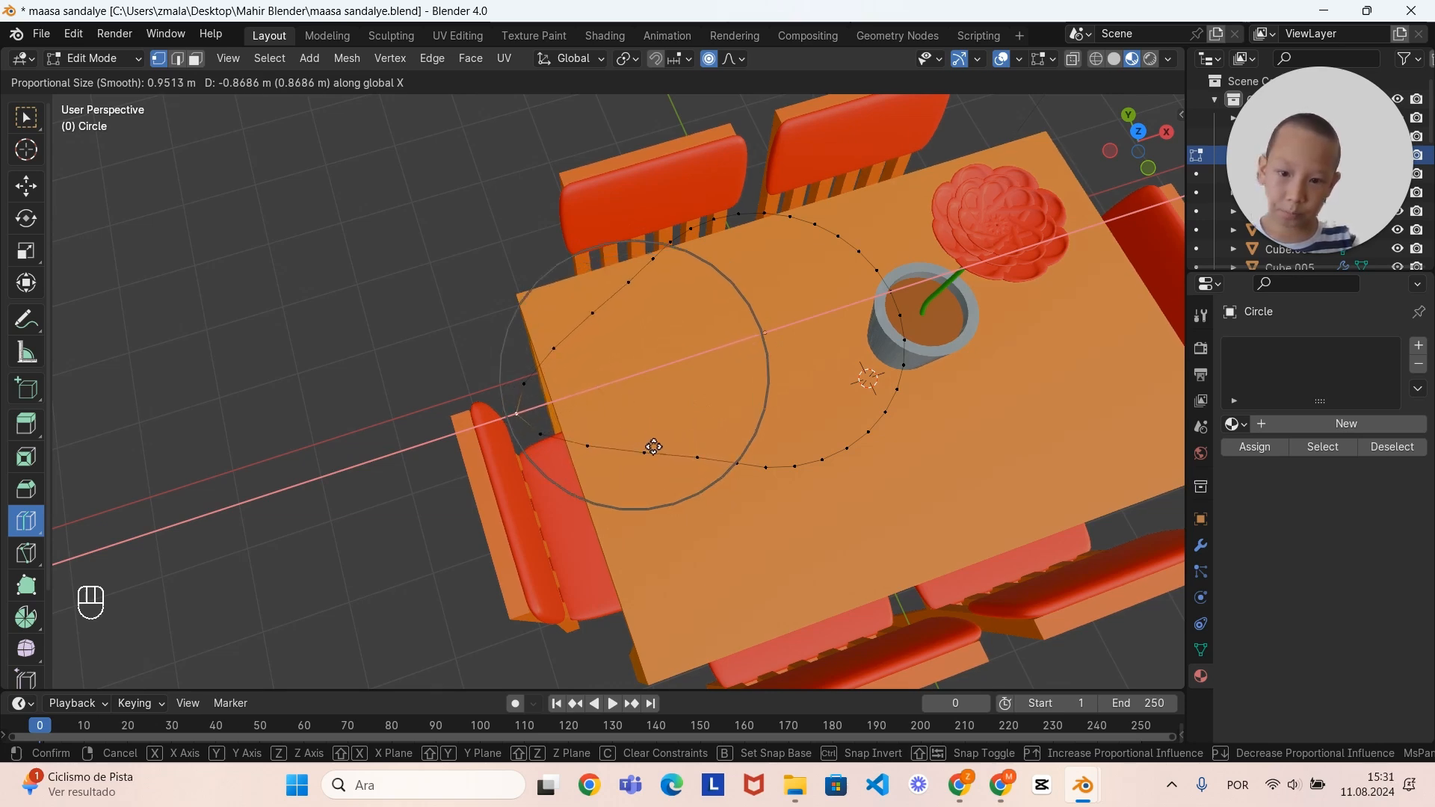
scroll(696, 429, "up", 1)
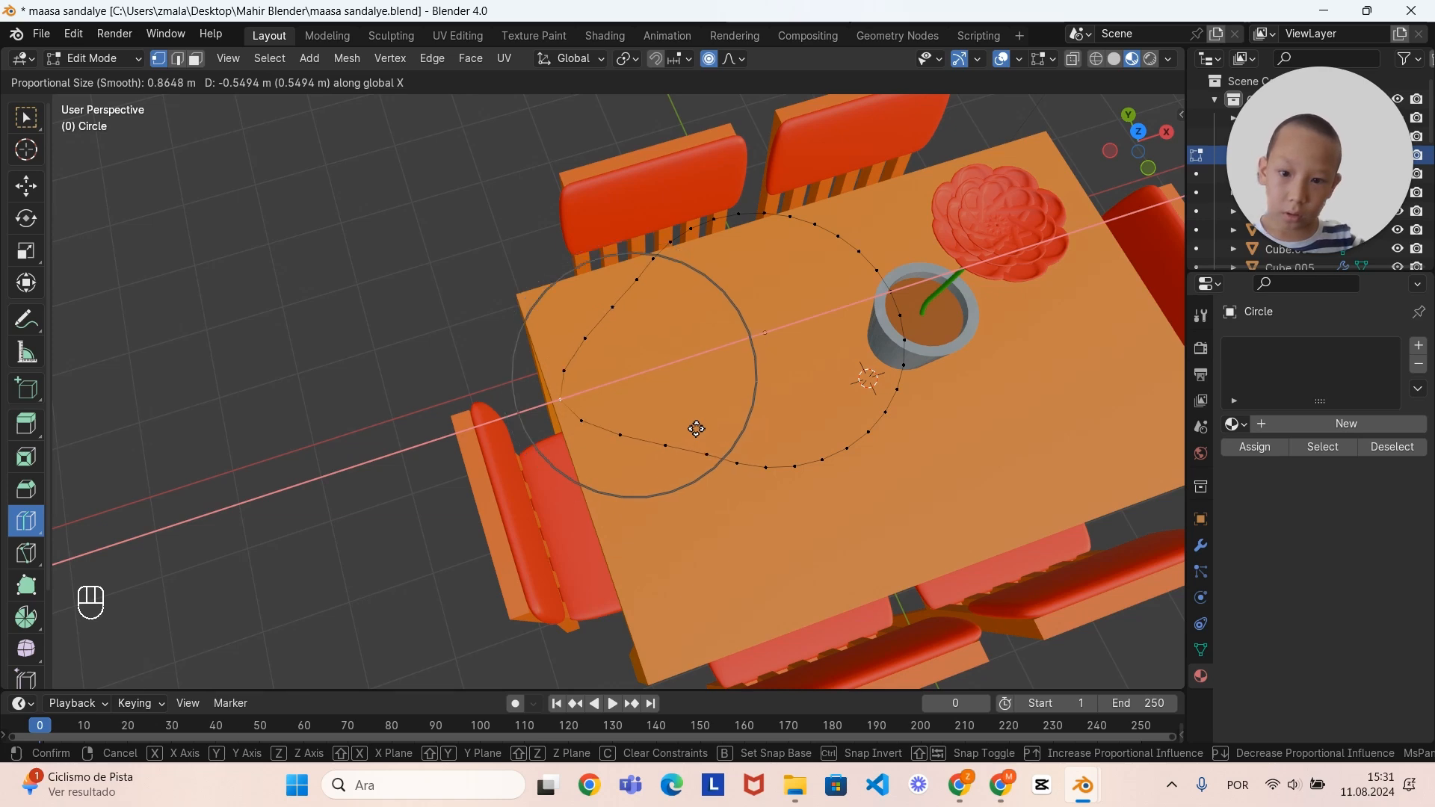
scroll(695, 430, "down", 3)
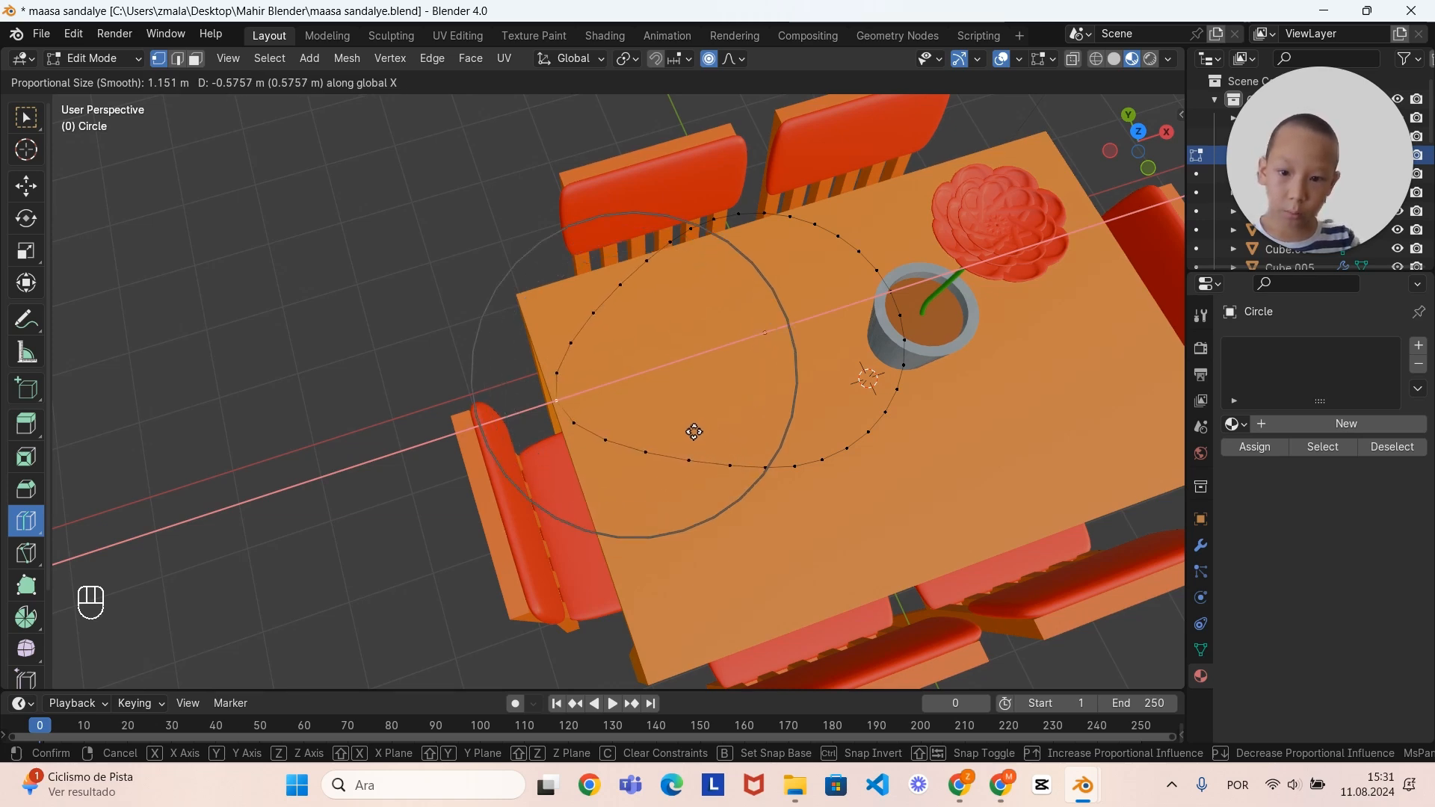
left_click(694, 431)
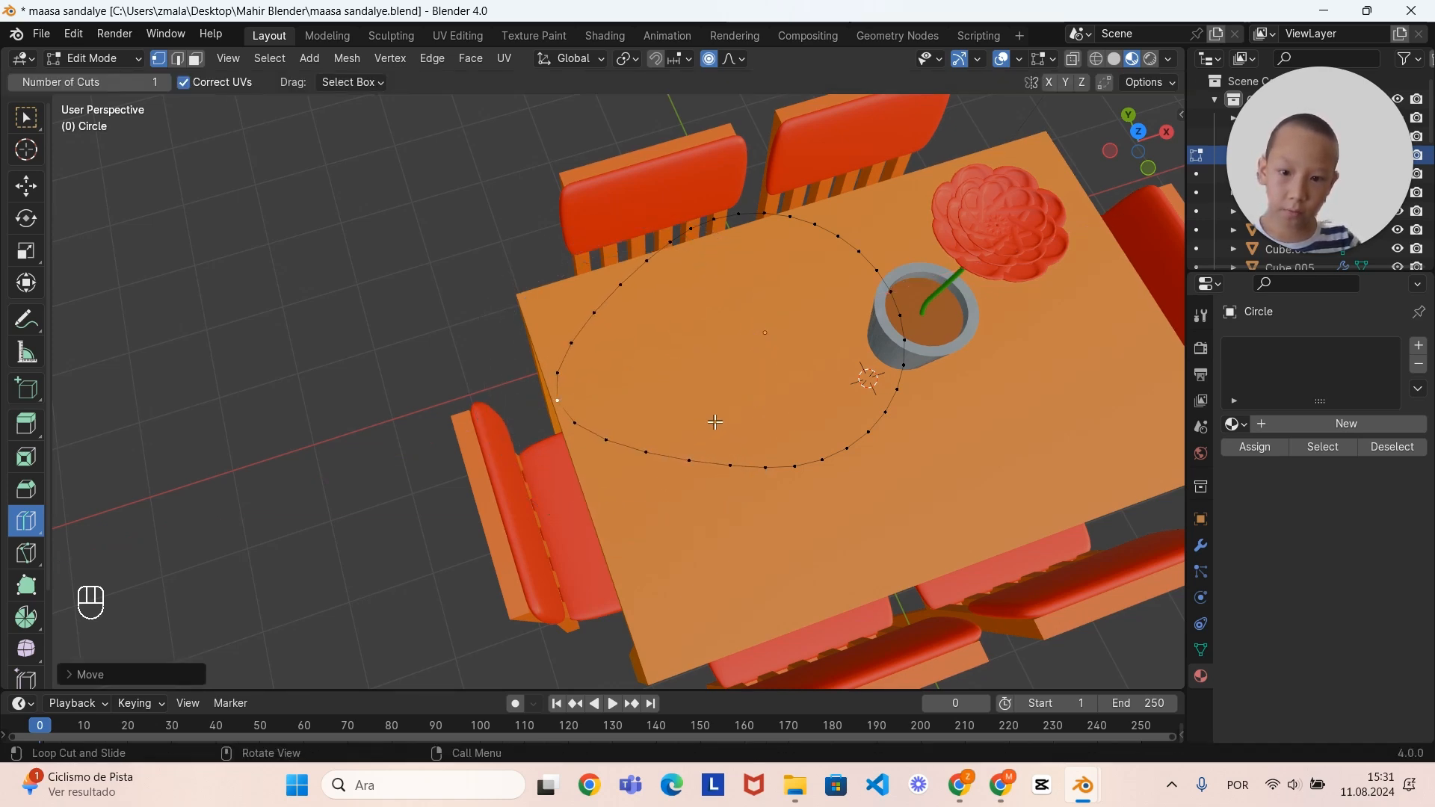
Step: Fill the whole leaf outline with faces using Grid Fill
middle_click_drag(717, 422, 897, 370)
scroll(902, 372, "up", 2)
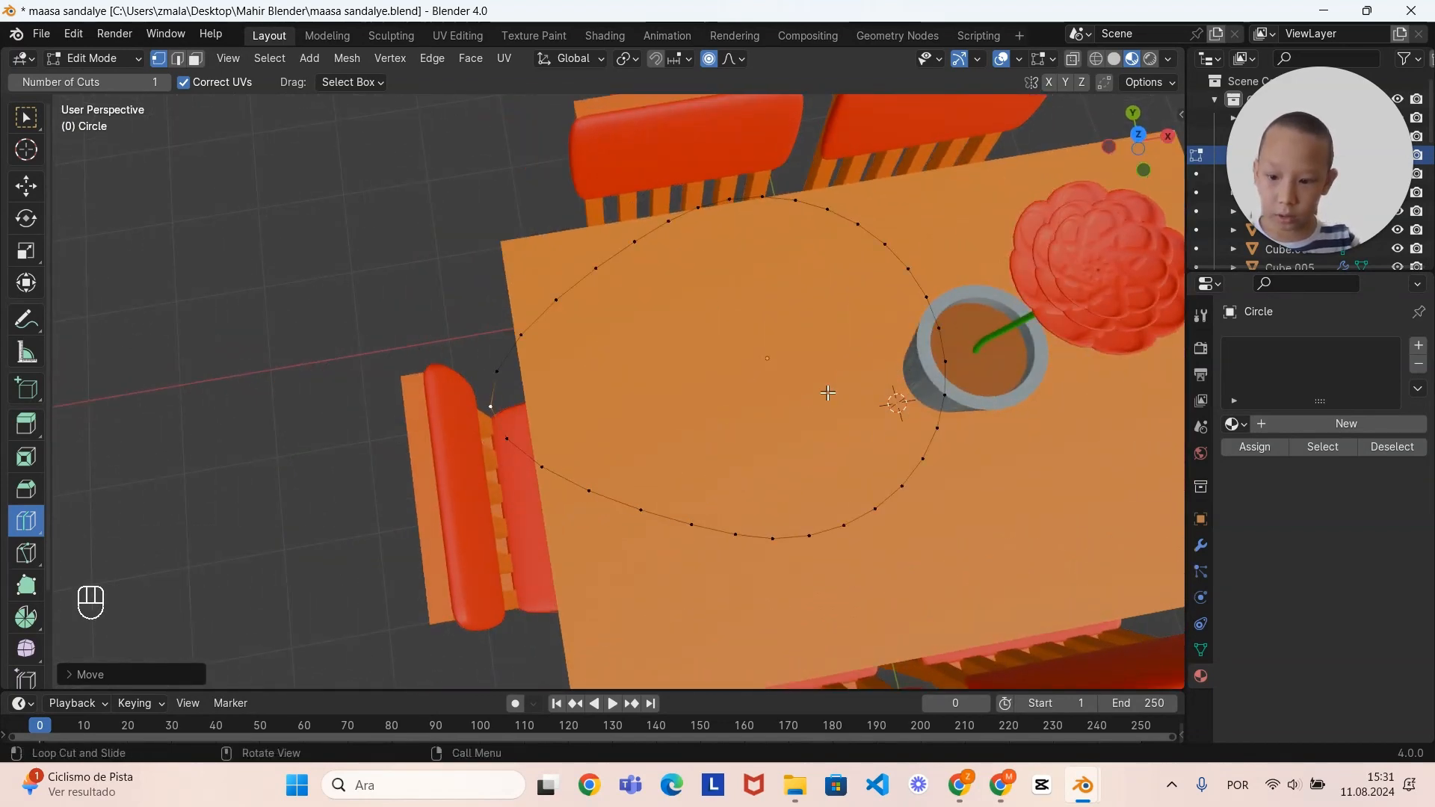
key("a")
middle_click_drag(812, 401, 766, 403, "shift")
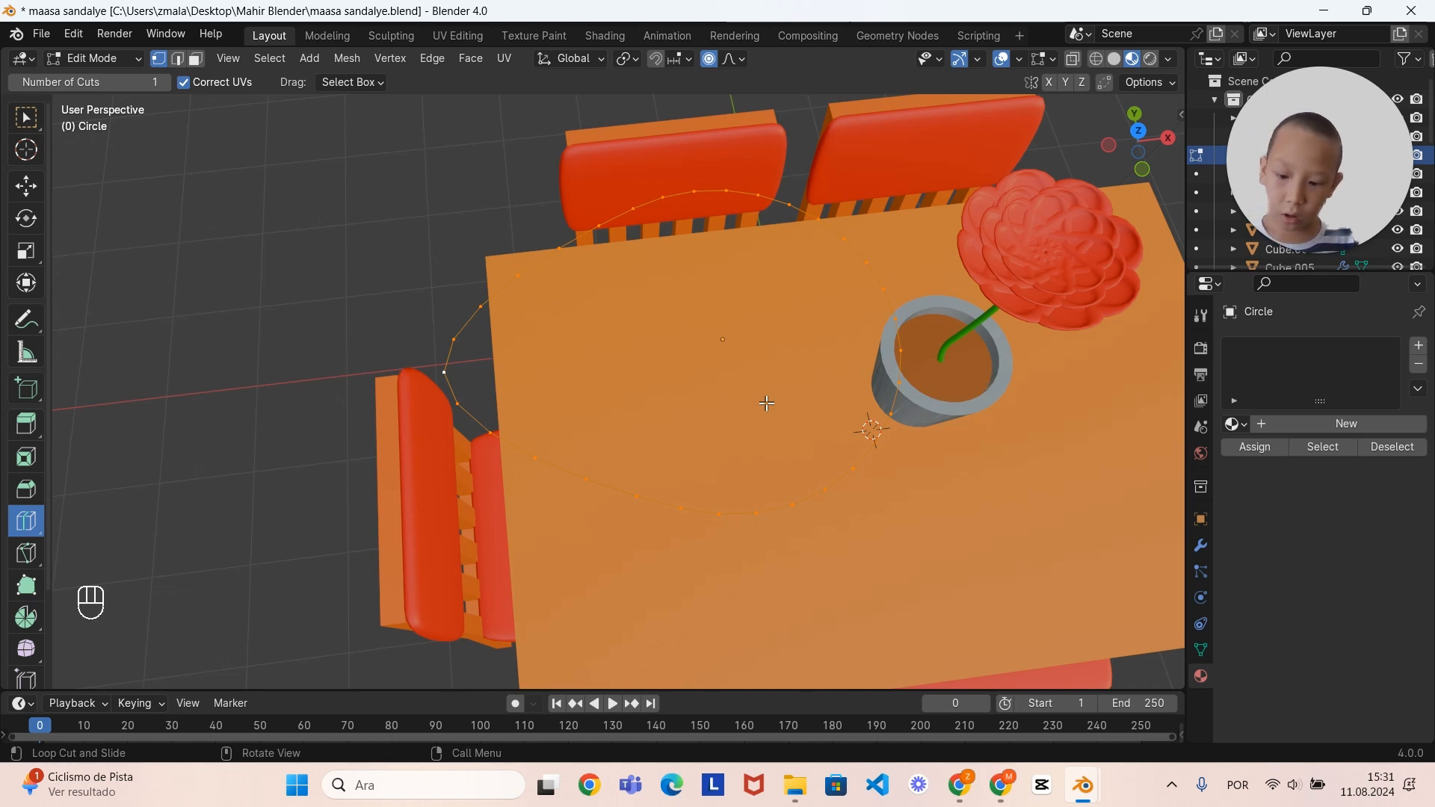
key("ctrl")
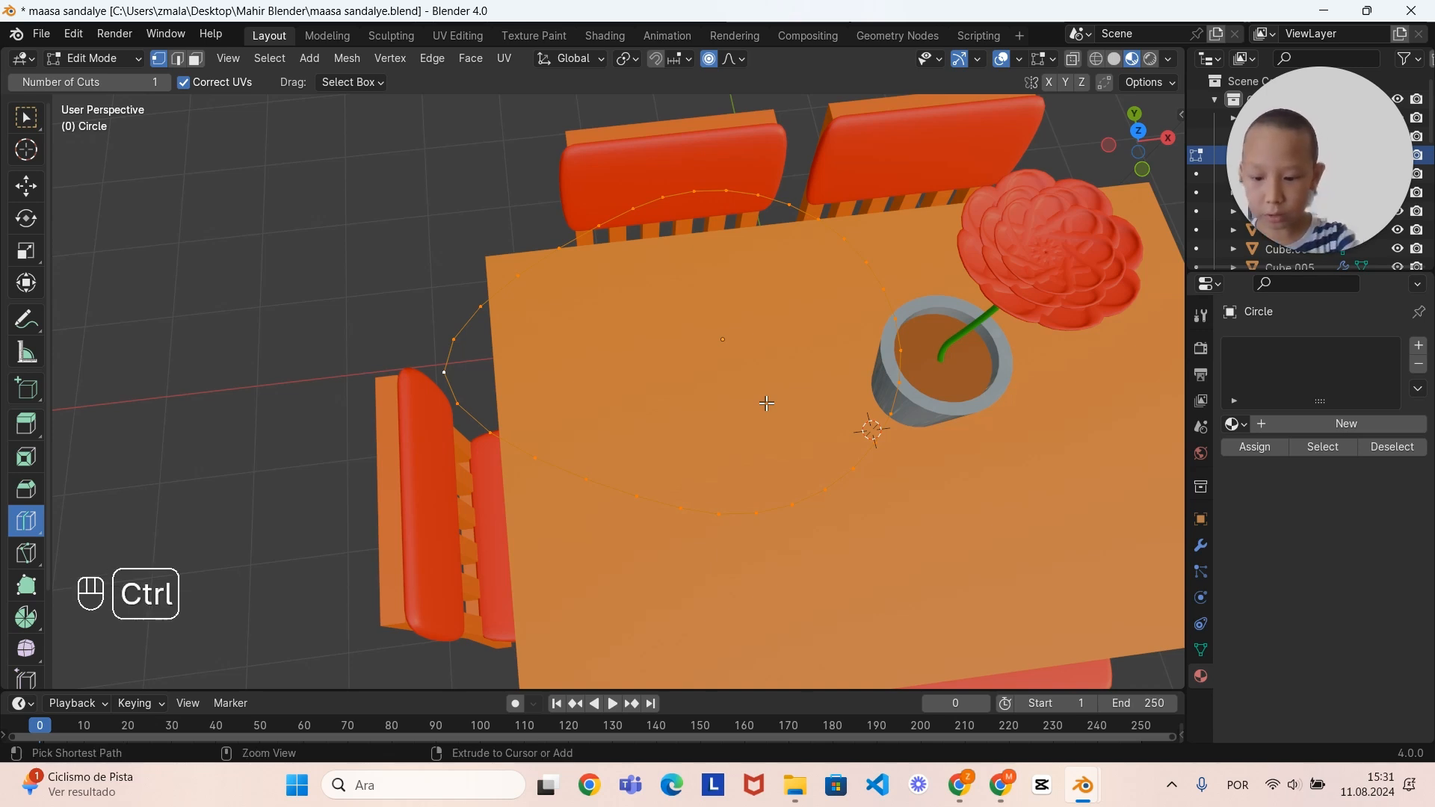
key("ctrl+f")
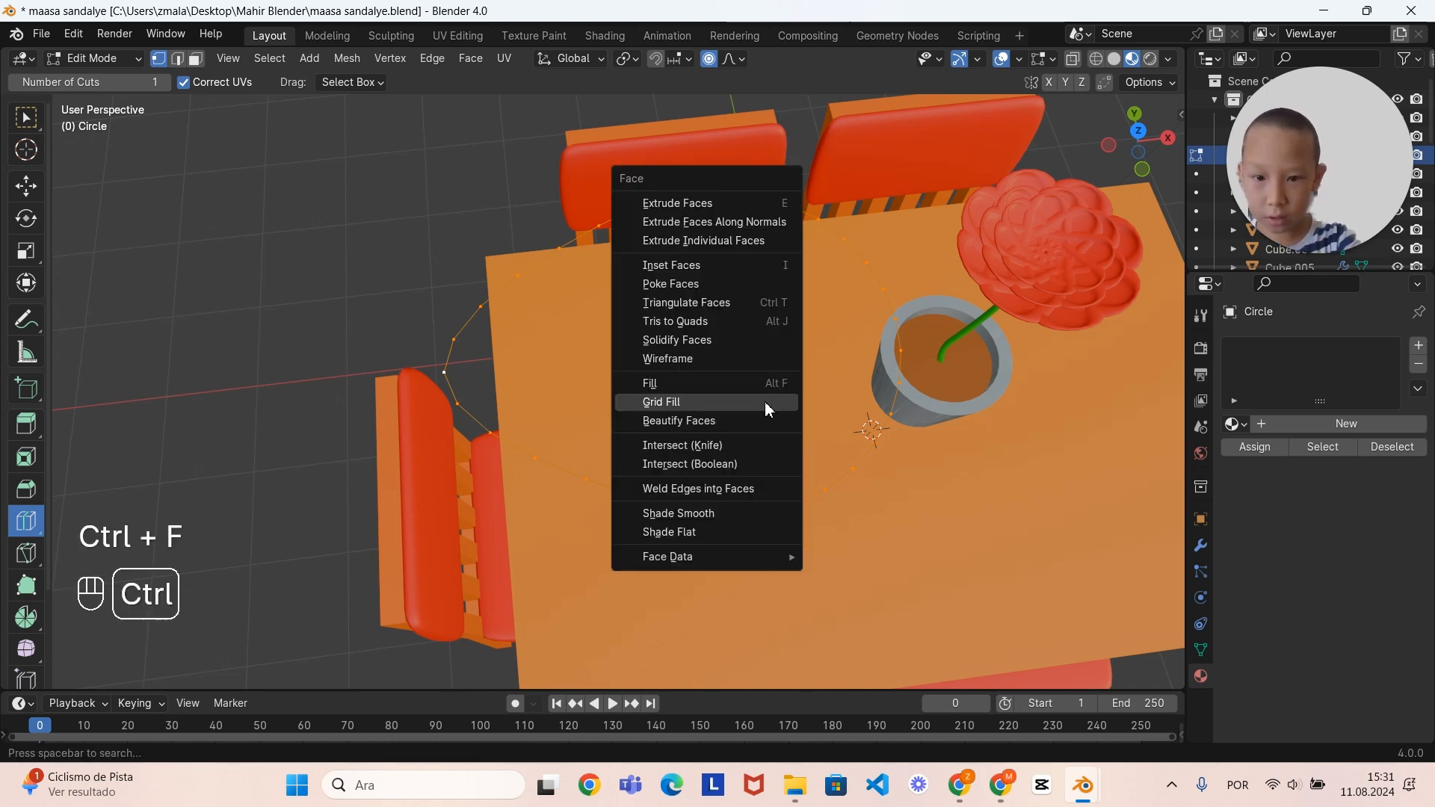
left_click(676, 402)
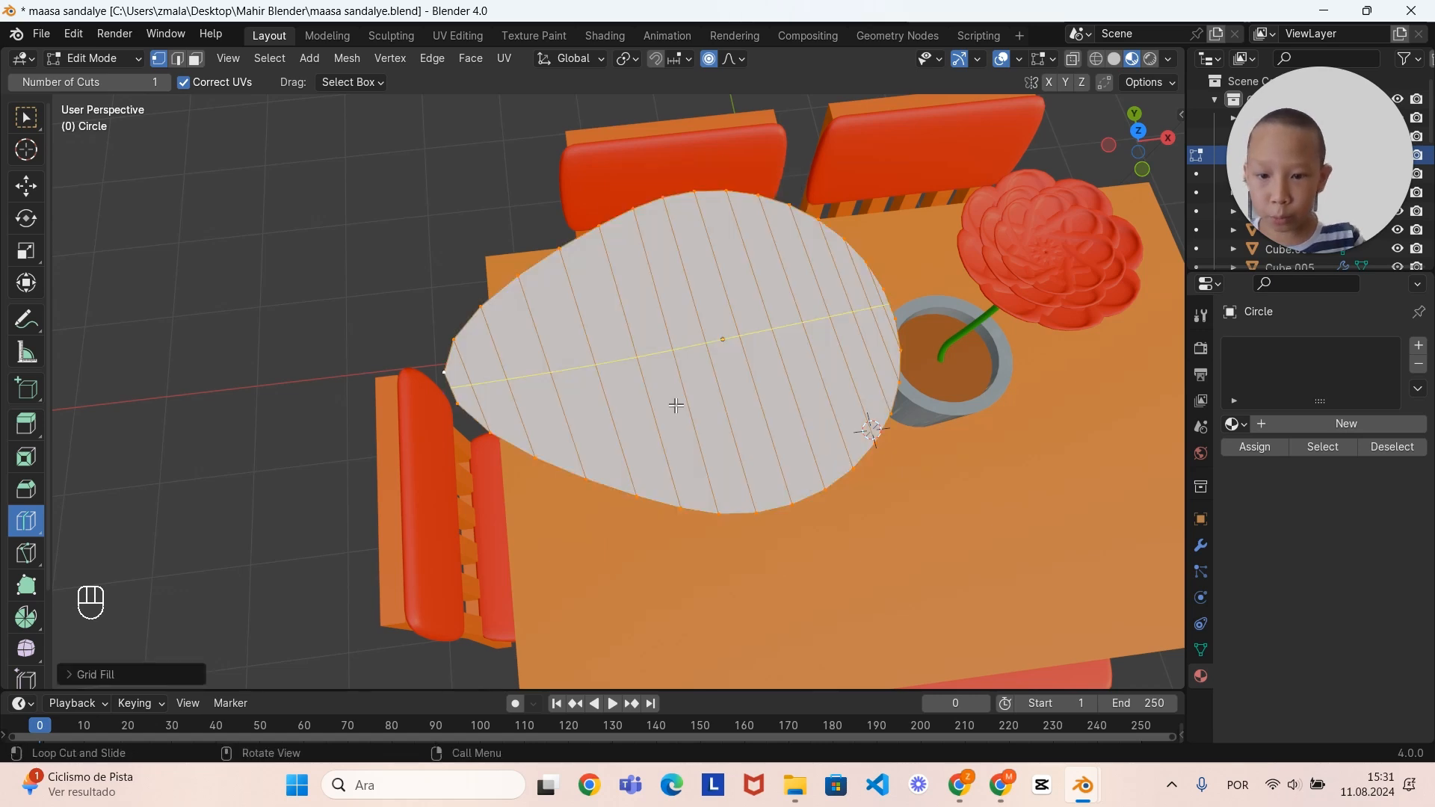
scroll(771, 364, "up", 5)
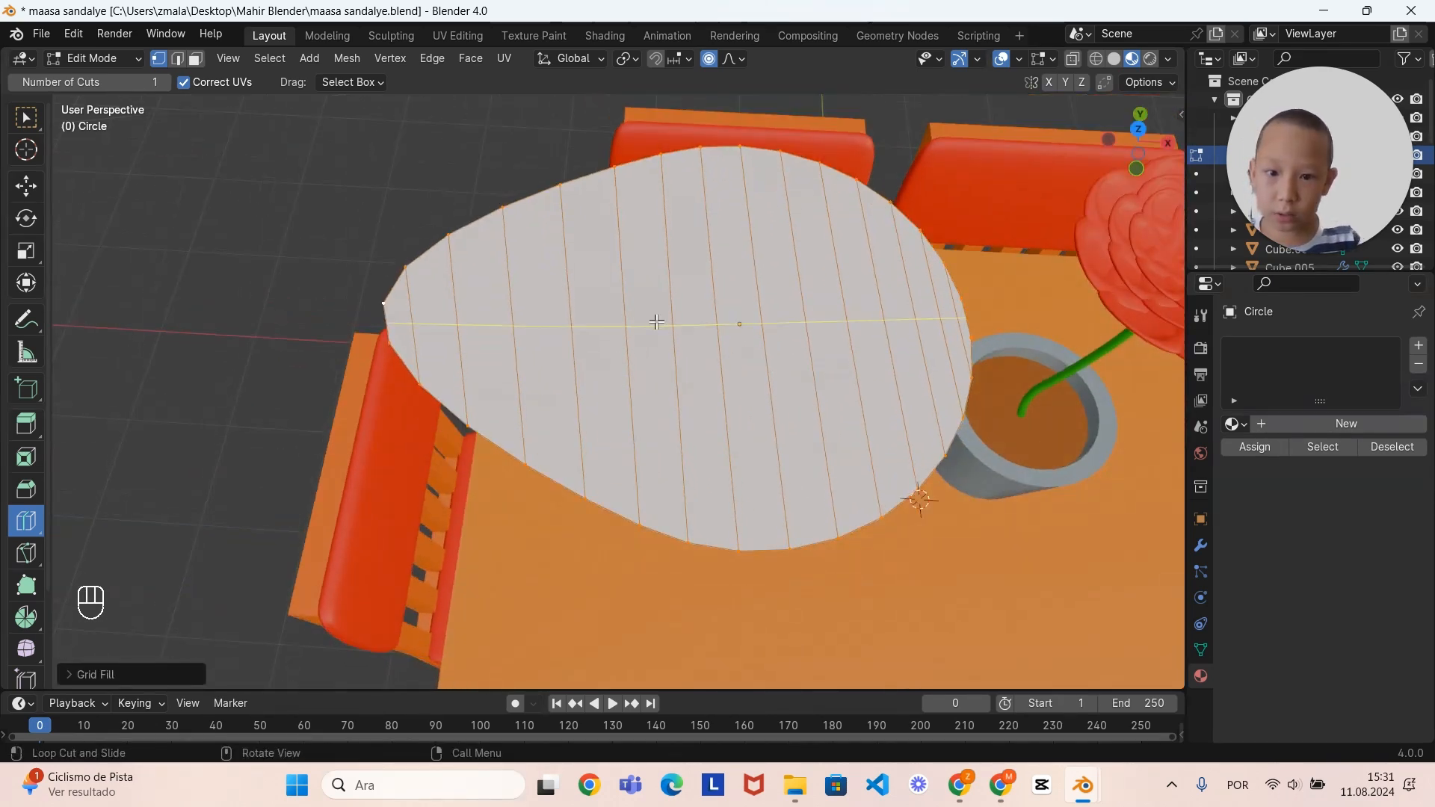
middle_click_drag(657, 321, 654, 330)
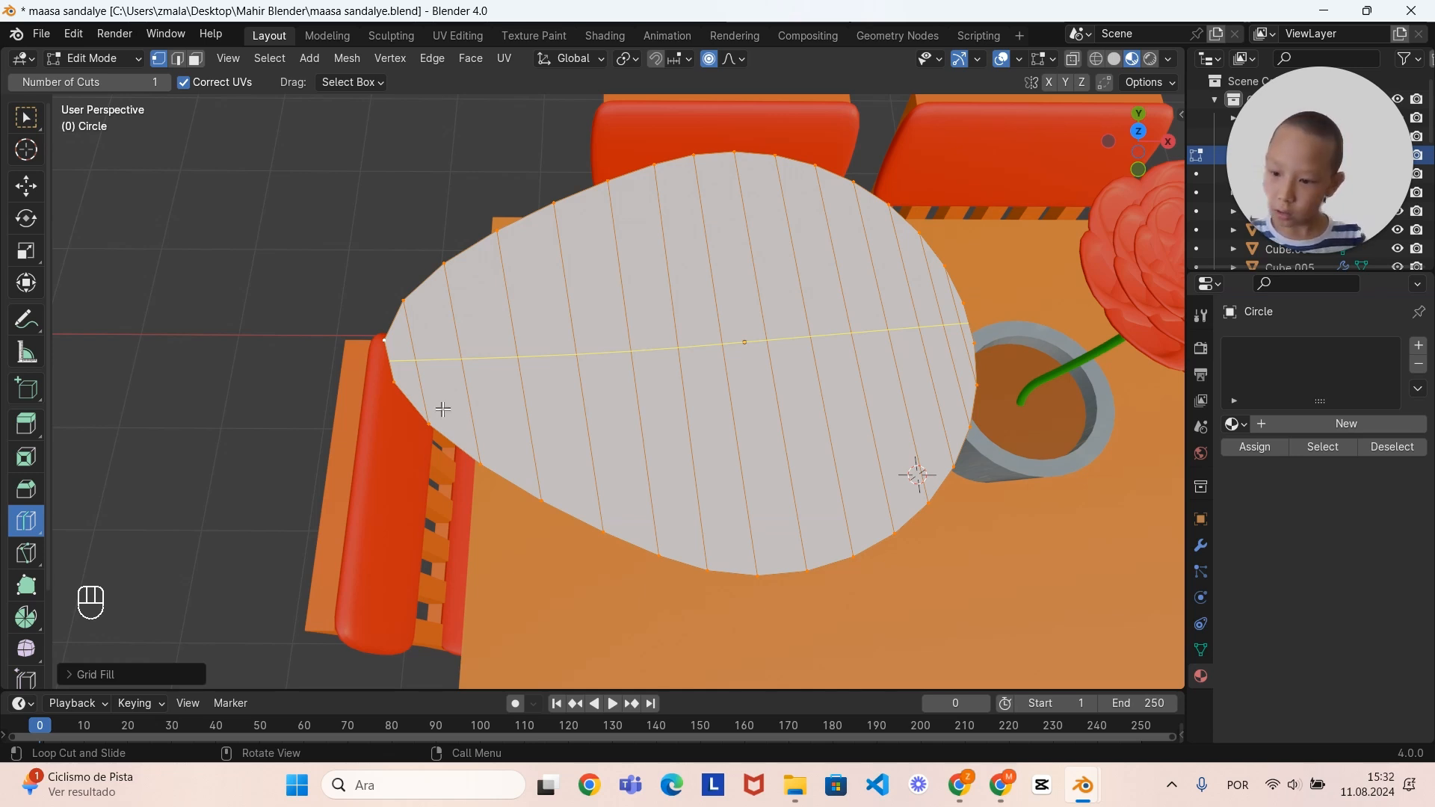
Step: Set the grid fill's span to 8 and increase its offset so the grid lines run from the leaf's tip to its base
left_click(69, 676)
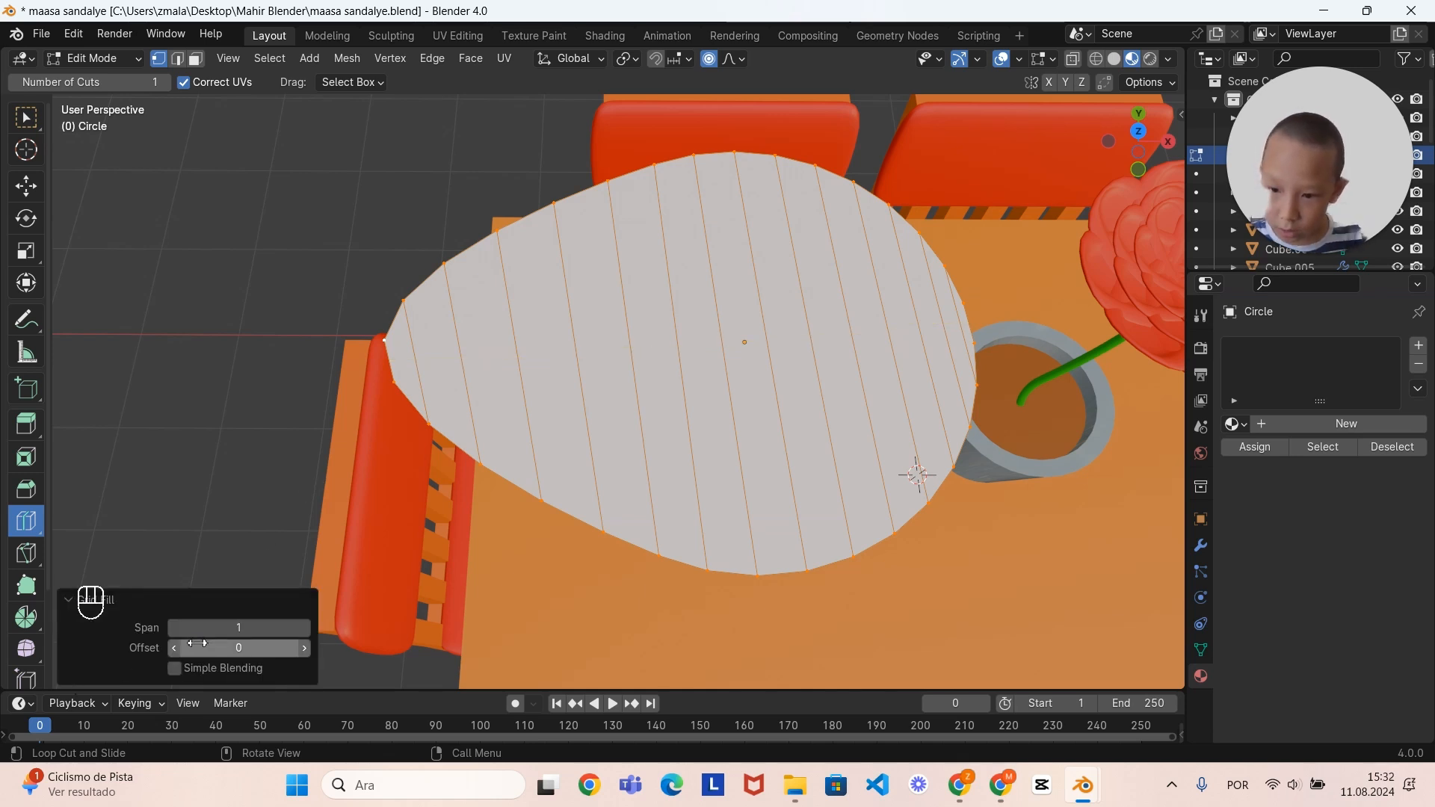
left_click(306, 627)
left_click(307, 628)
left_click(306, 628)
left_click(306, 627)
left_click(306, 627)
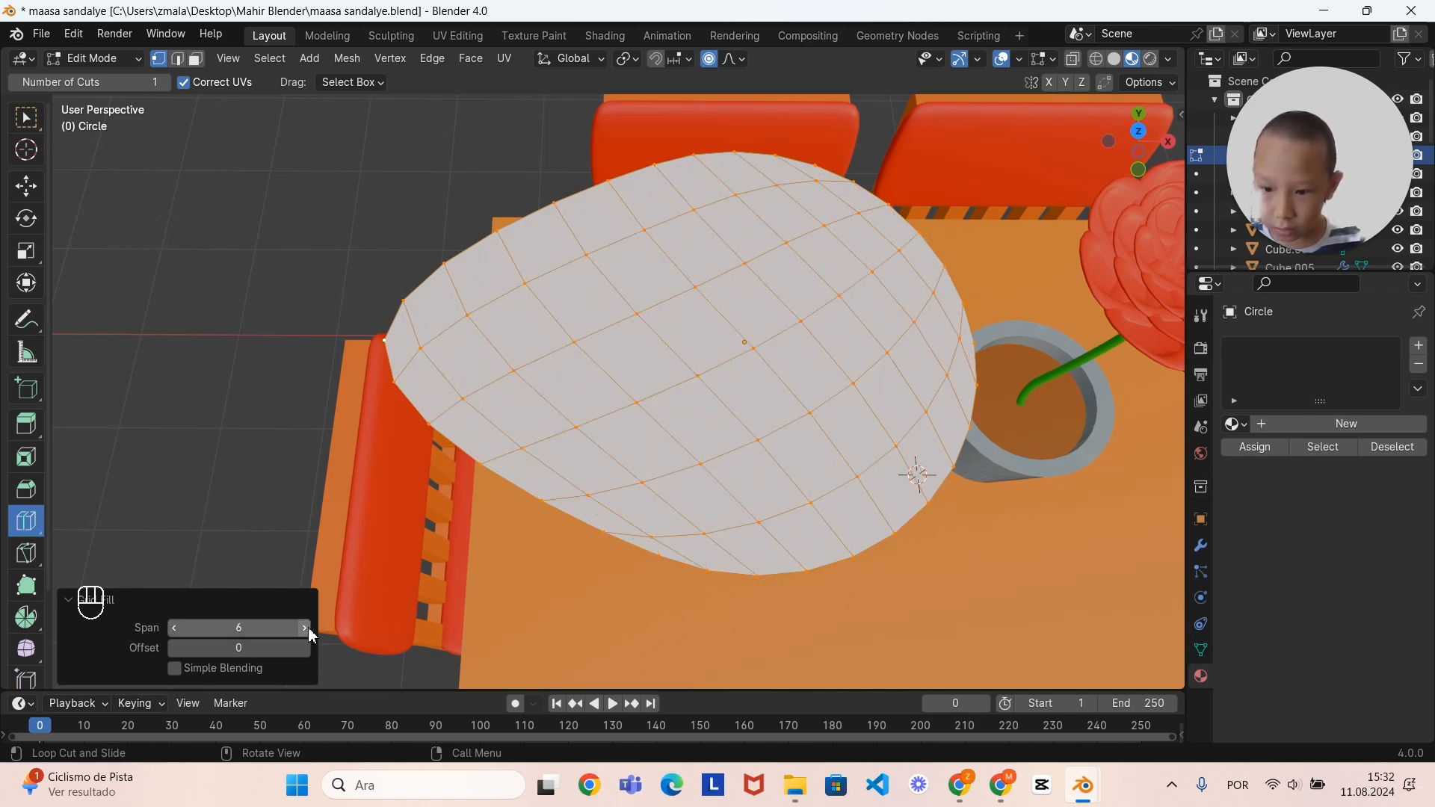
left_click(306, 628)
left_click(307, 627)
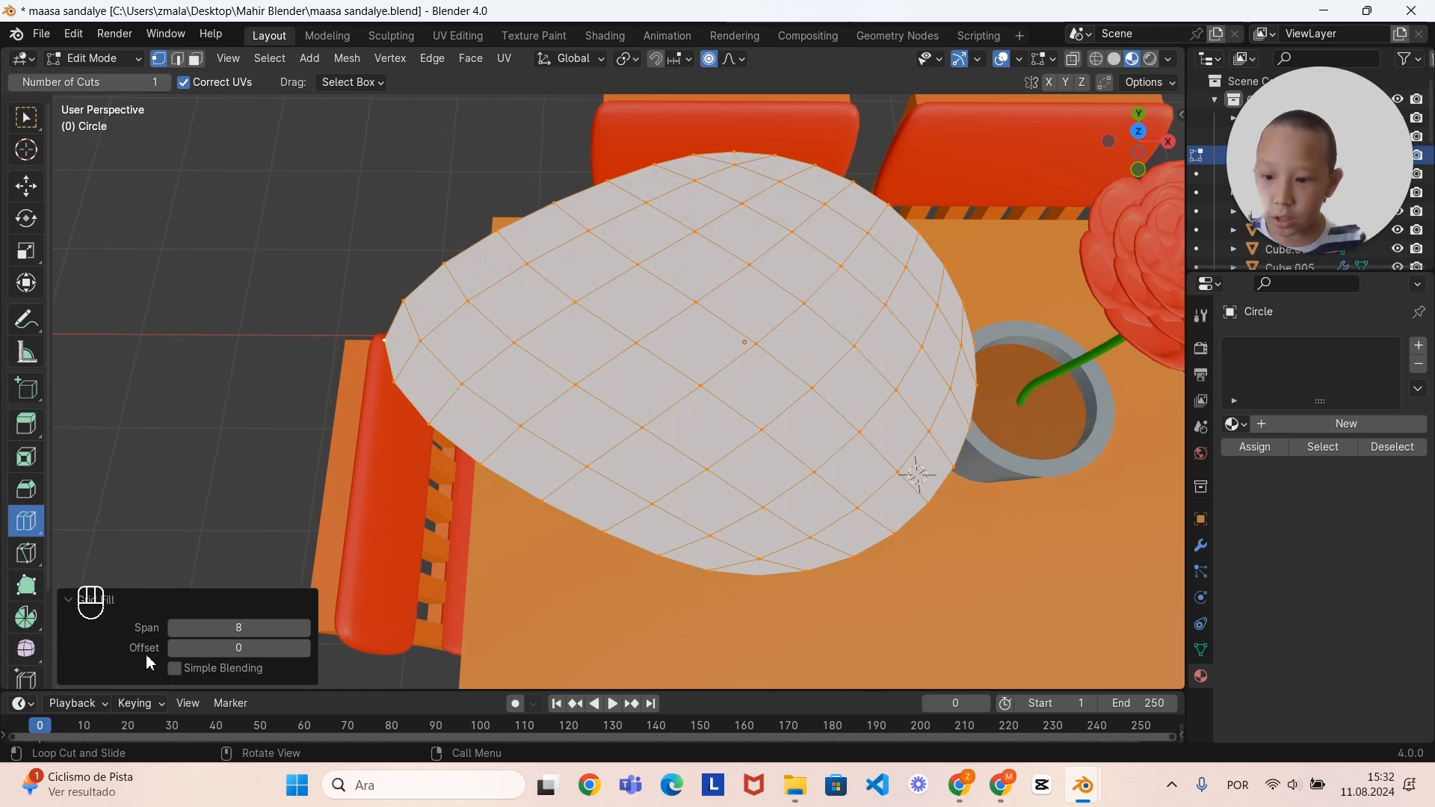
left_click(305, 648)
left_click(304, 648)
left_click(304, 649)
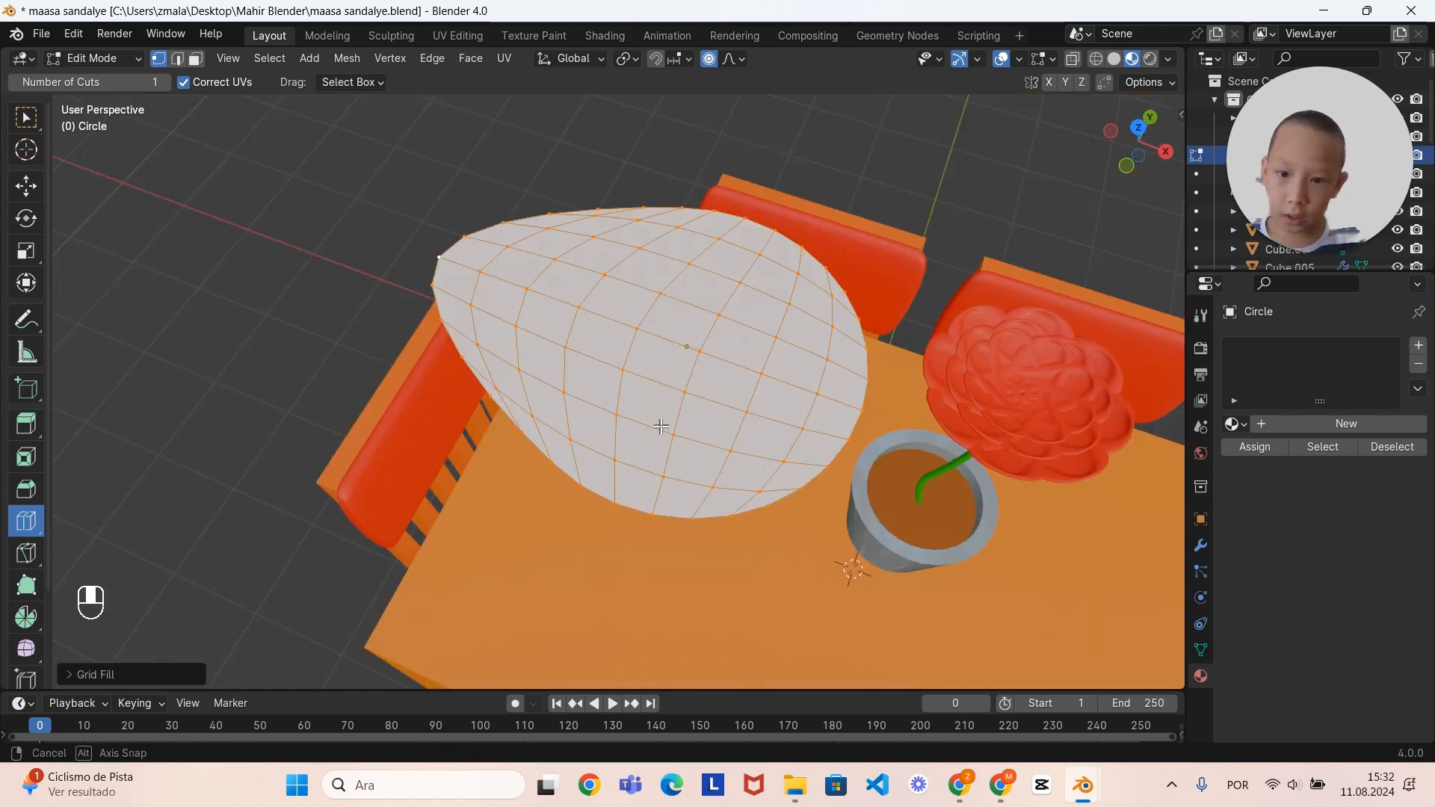
Step: Bevel the leaf's central edge path from tip to base with one segment, about 0.06 m wide
middle_click_drag(659, 424, 689, 449)
key("alt+a")
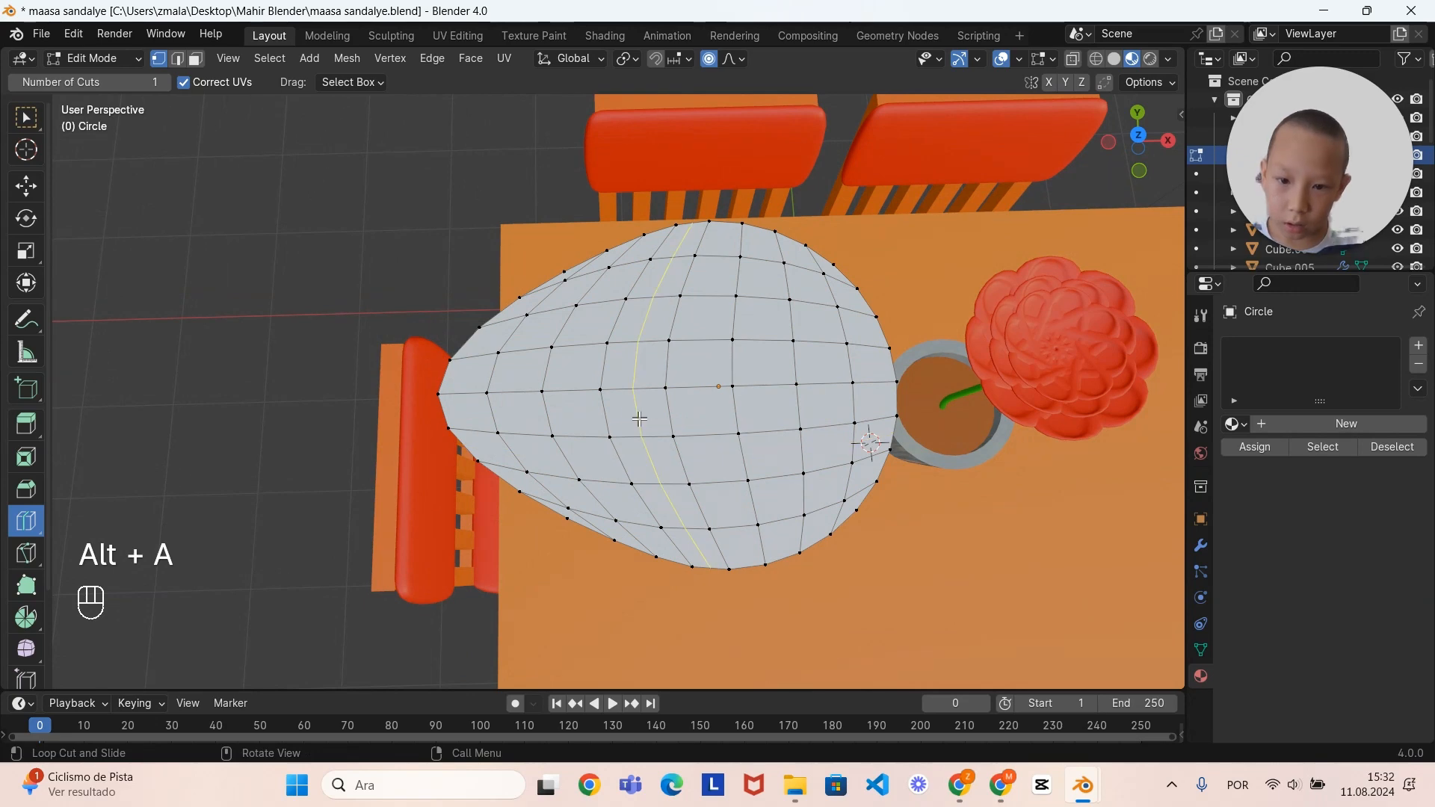
left_click(439, 395, "shift")
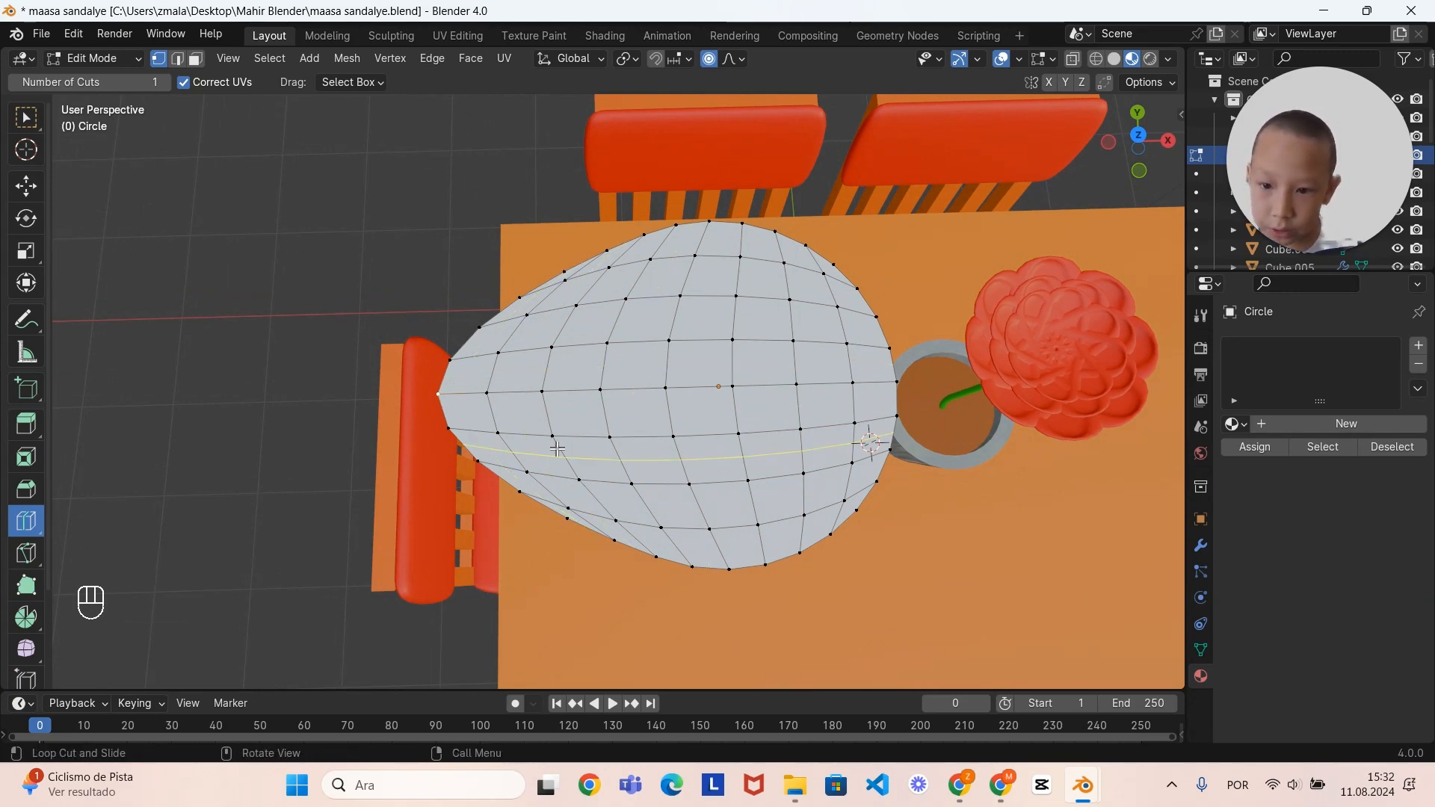
middle_click_drag(558, 449, 543, 481, "shift")
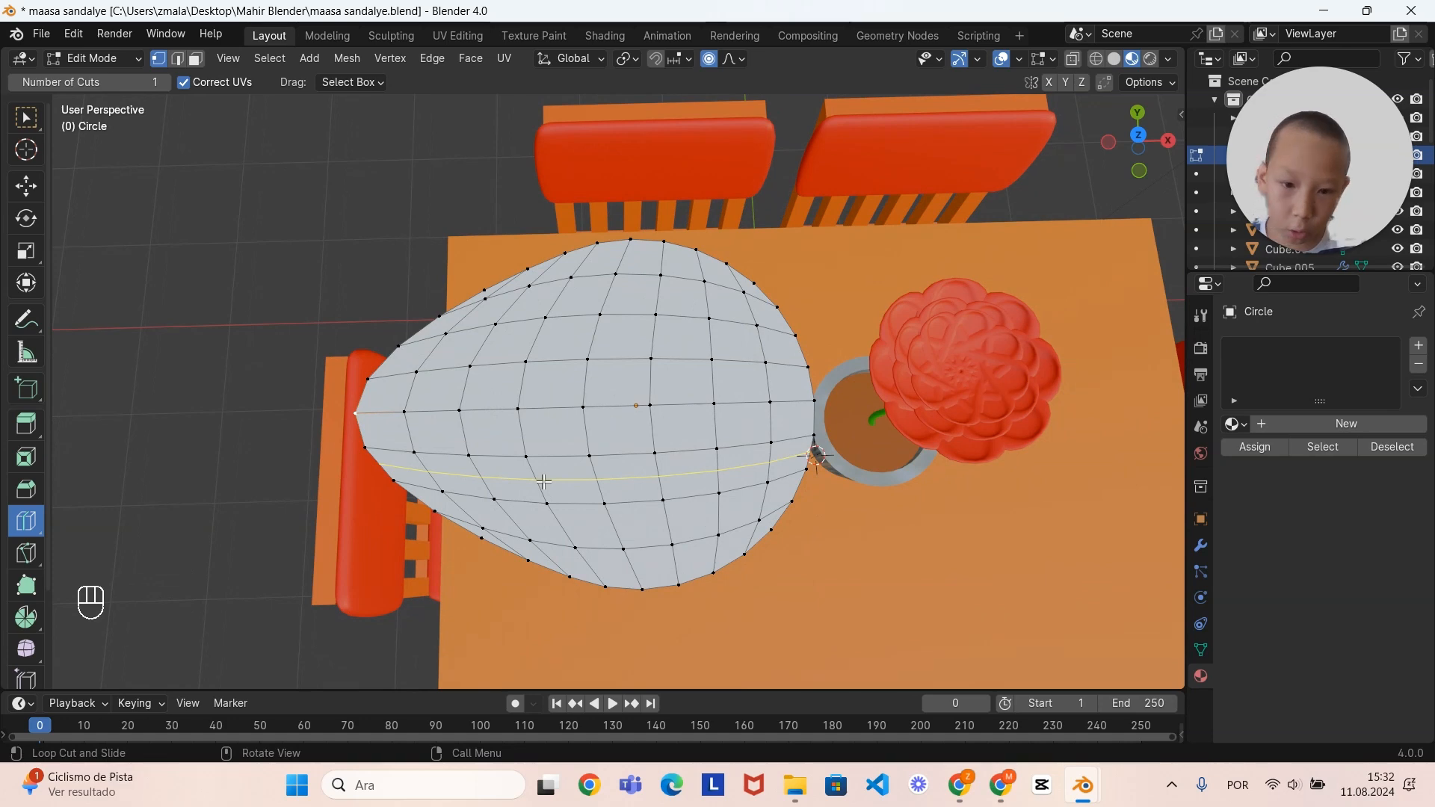
left_click(815, 400, "ctrl")
middle_click_drag(815, 400, 877, 343)
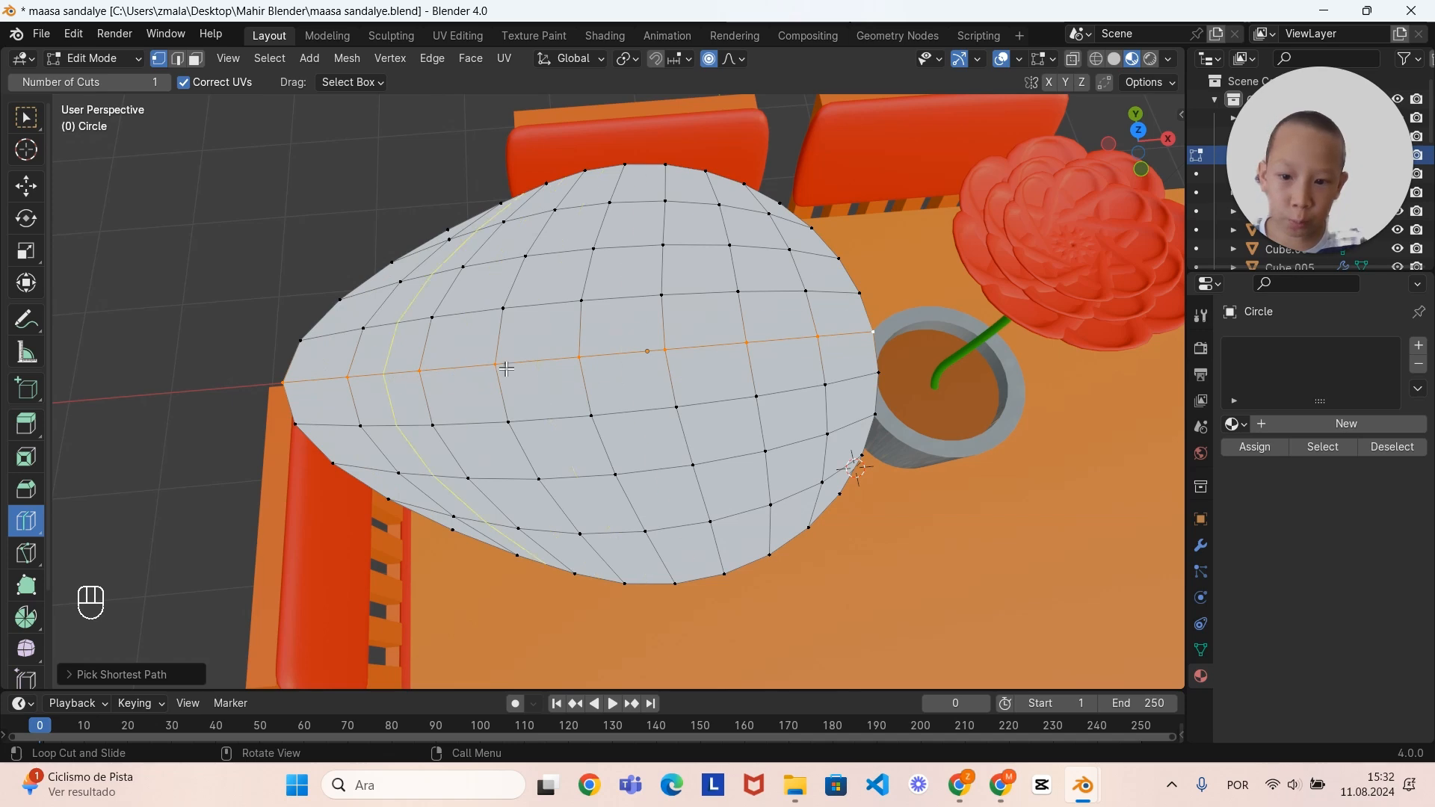
middle_click_drag(868, 348, 733, 520)
key("ctrl+b")
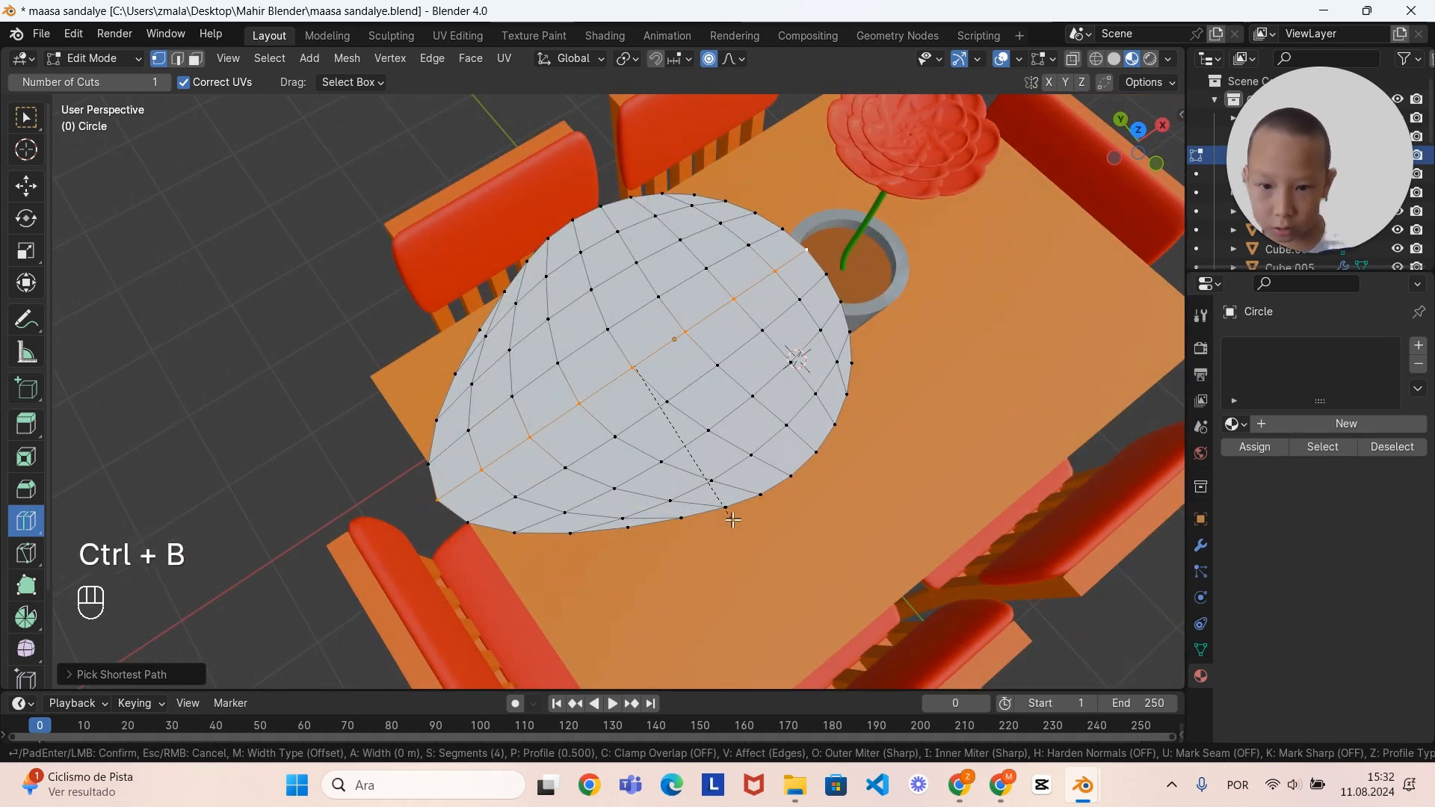
scroll(733, 521, "down", 3)
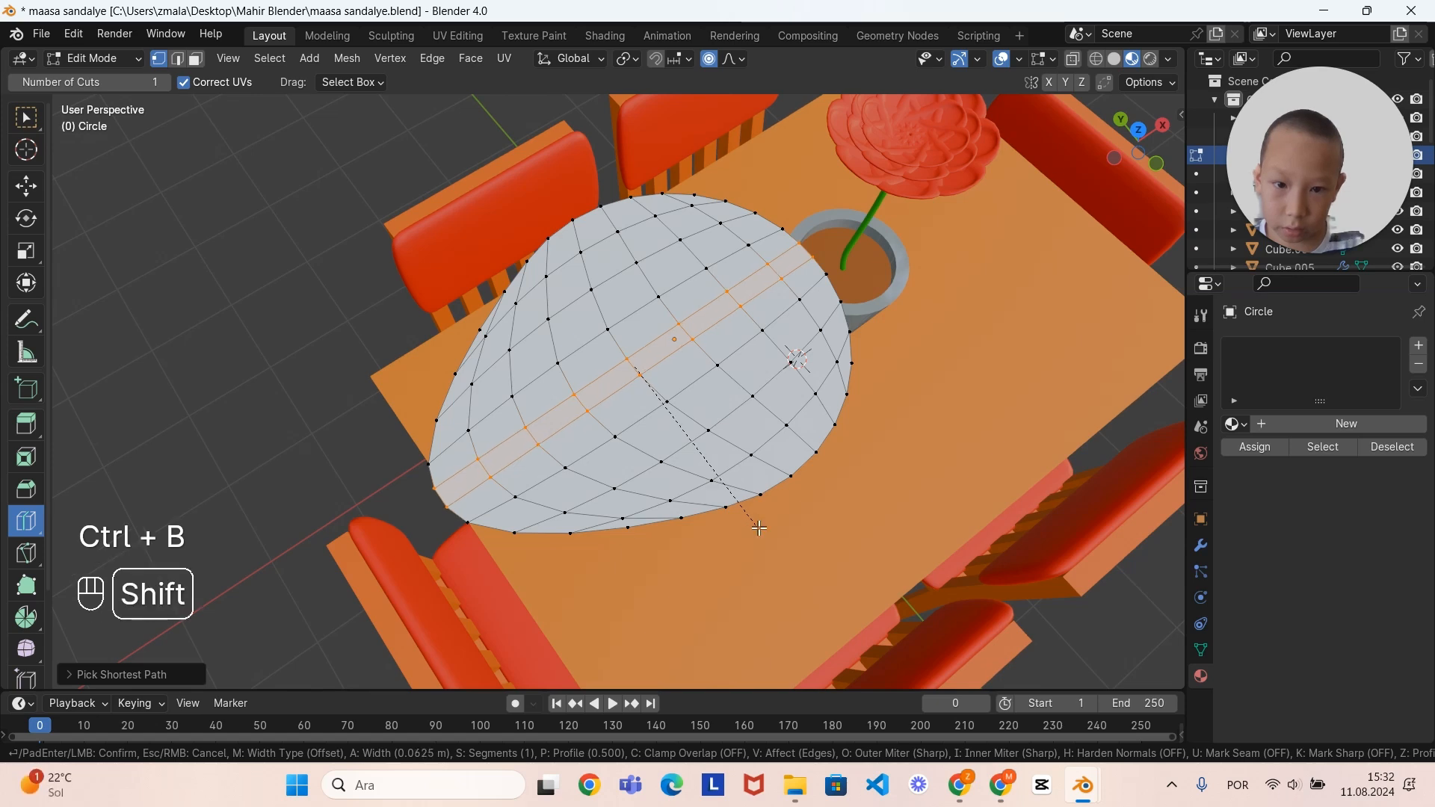
left_click(759, 527)
middle_click_drag(758, 528, 630, 528)
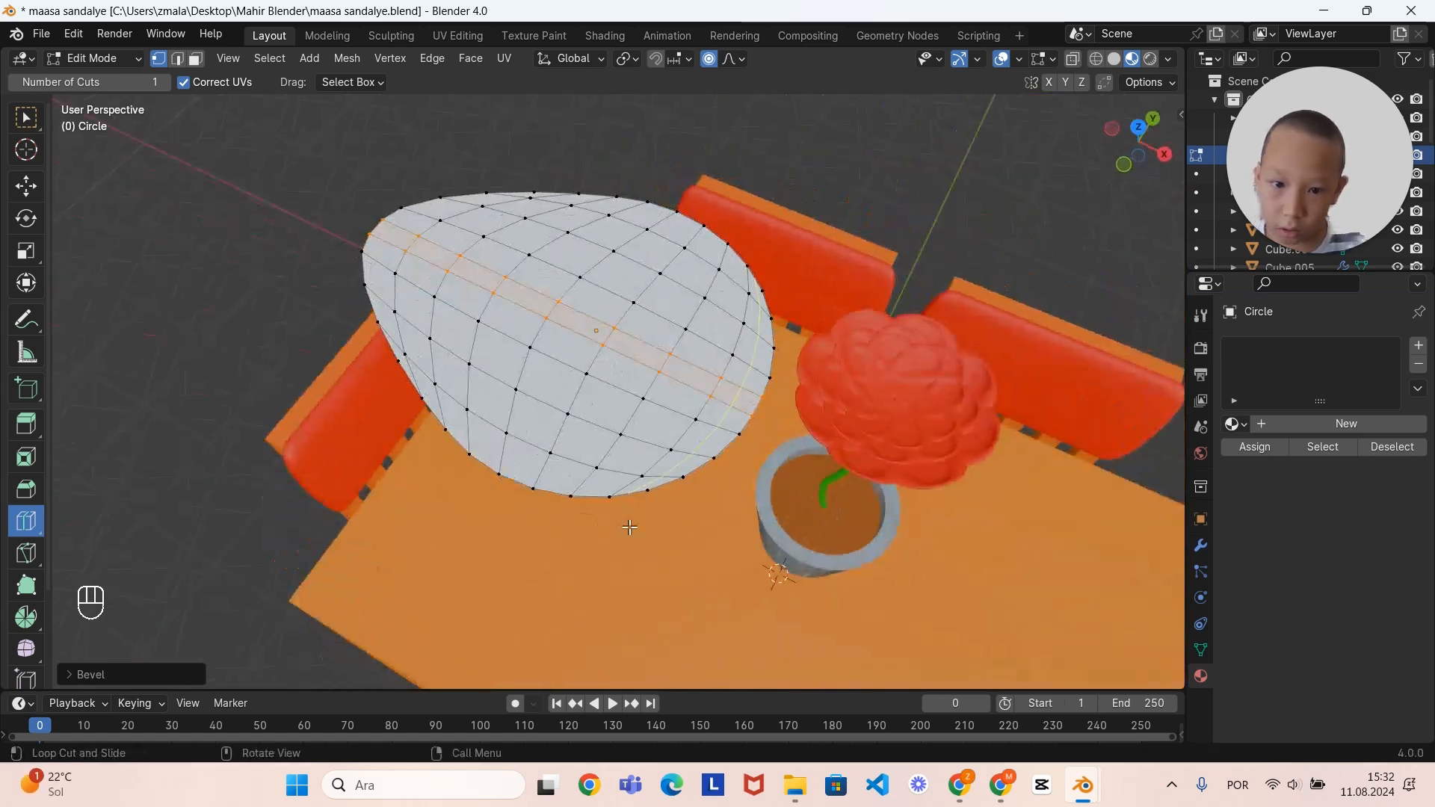
Step: Extrude the short edge at the leaf's rounded base along X to form a narrow flat stalk
scroll(650, 508, "up", 3)
left_click_drag(227, 154, 760, 438, "ctrl")
middle_click_drag(829, 441, 831, 412)
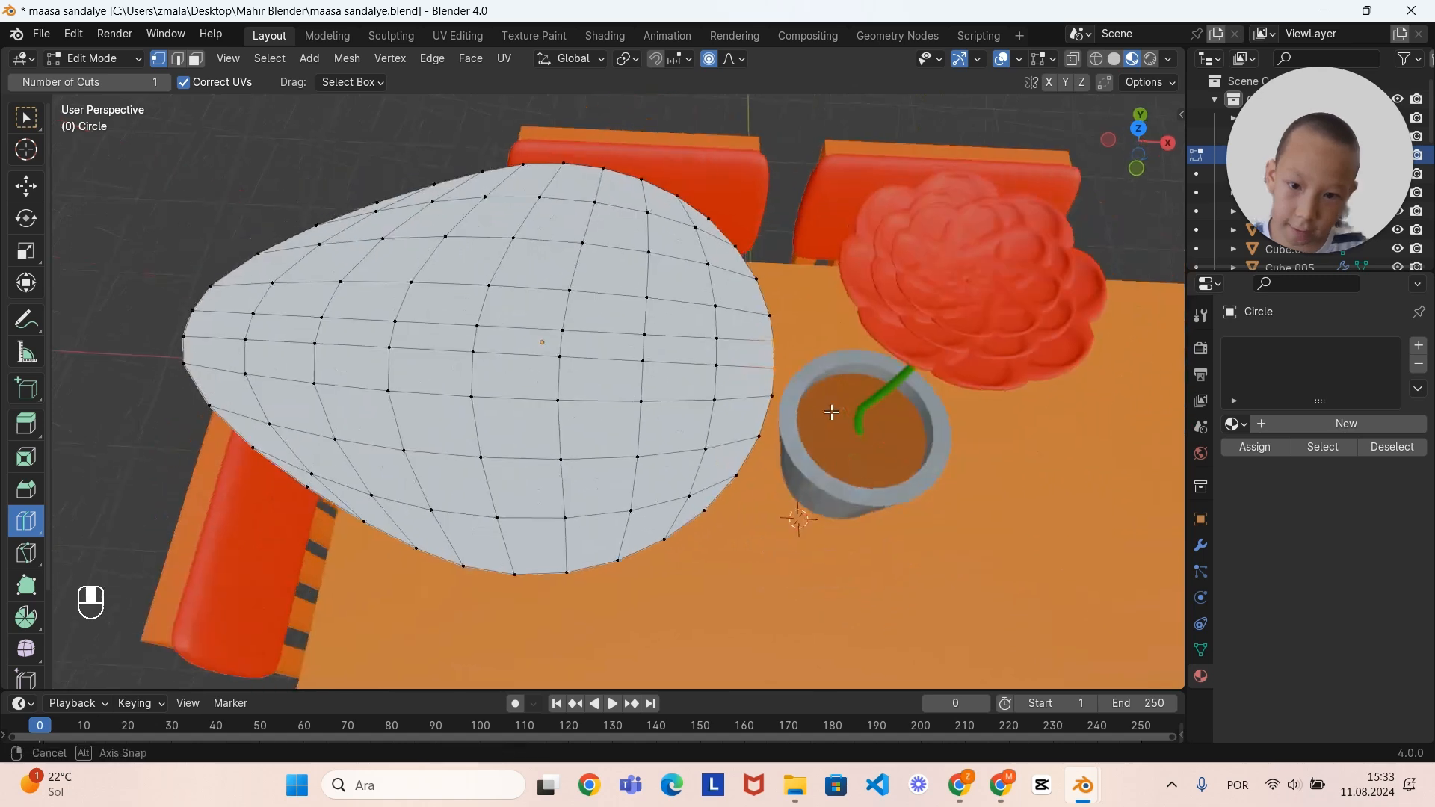
scroll(831, 413, "up", 3)
key("e")
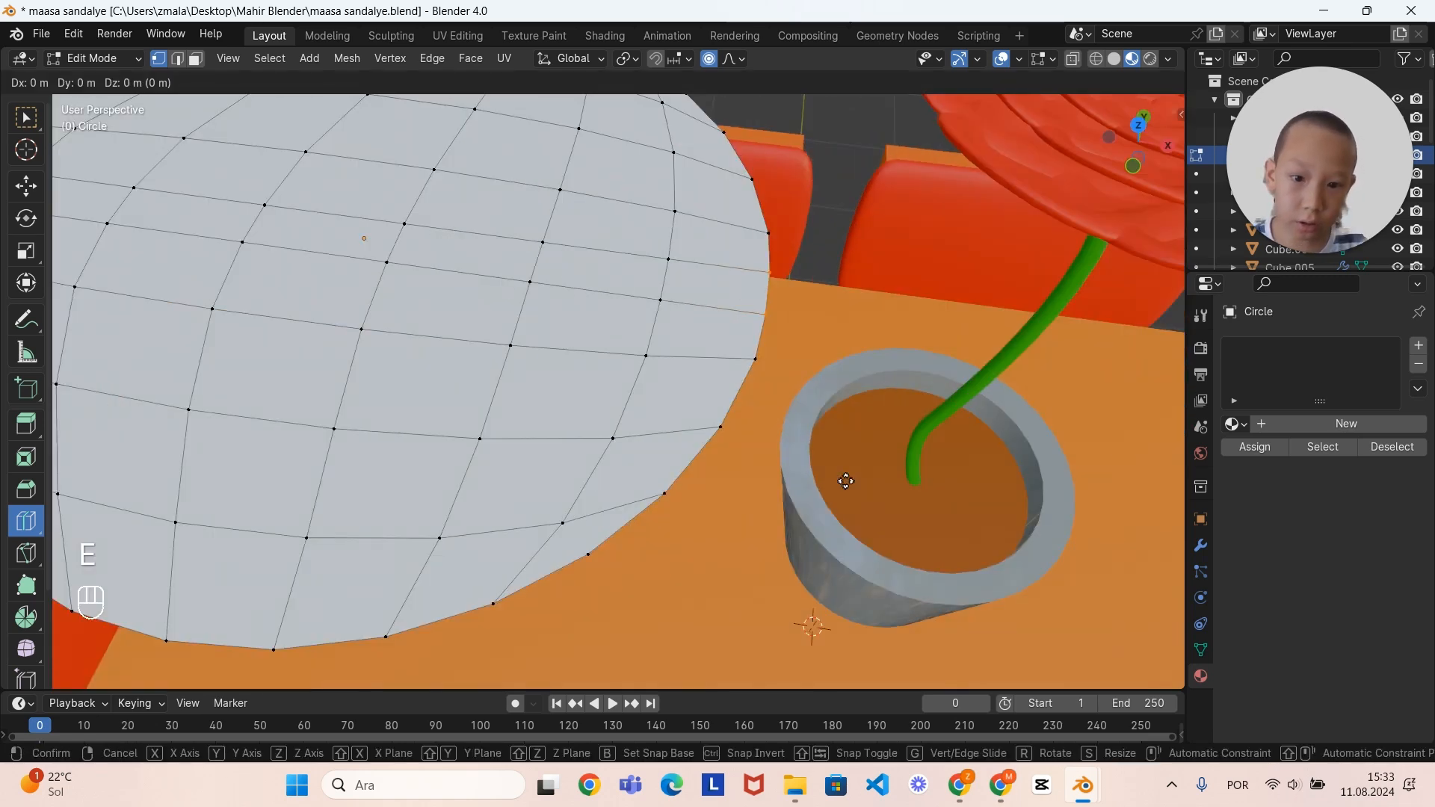
key("x")
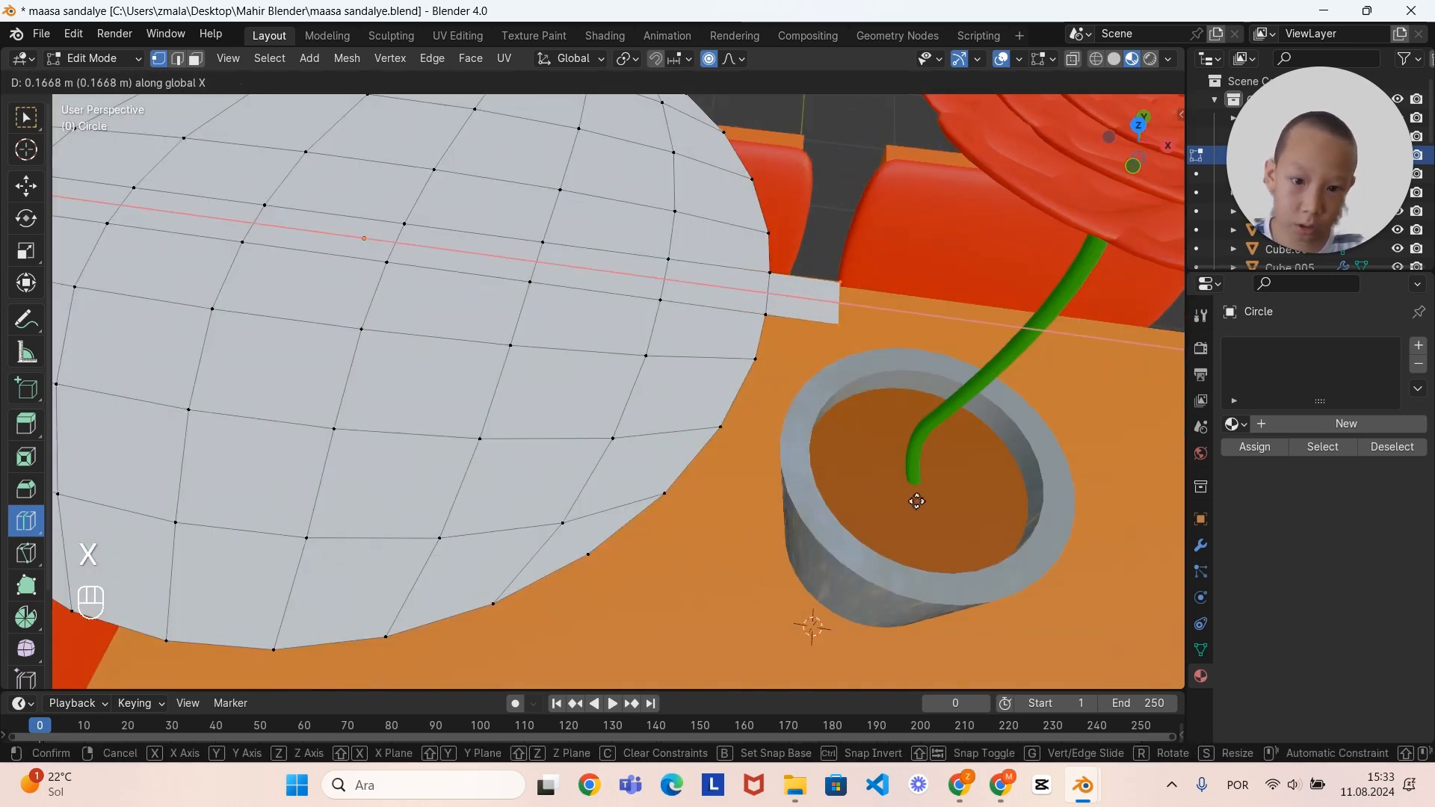
left_click(986, 509)
scroll(985, 509, "down", 6)
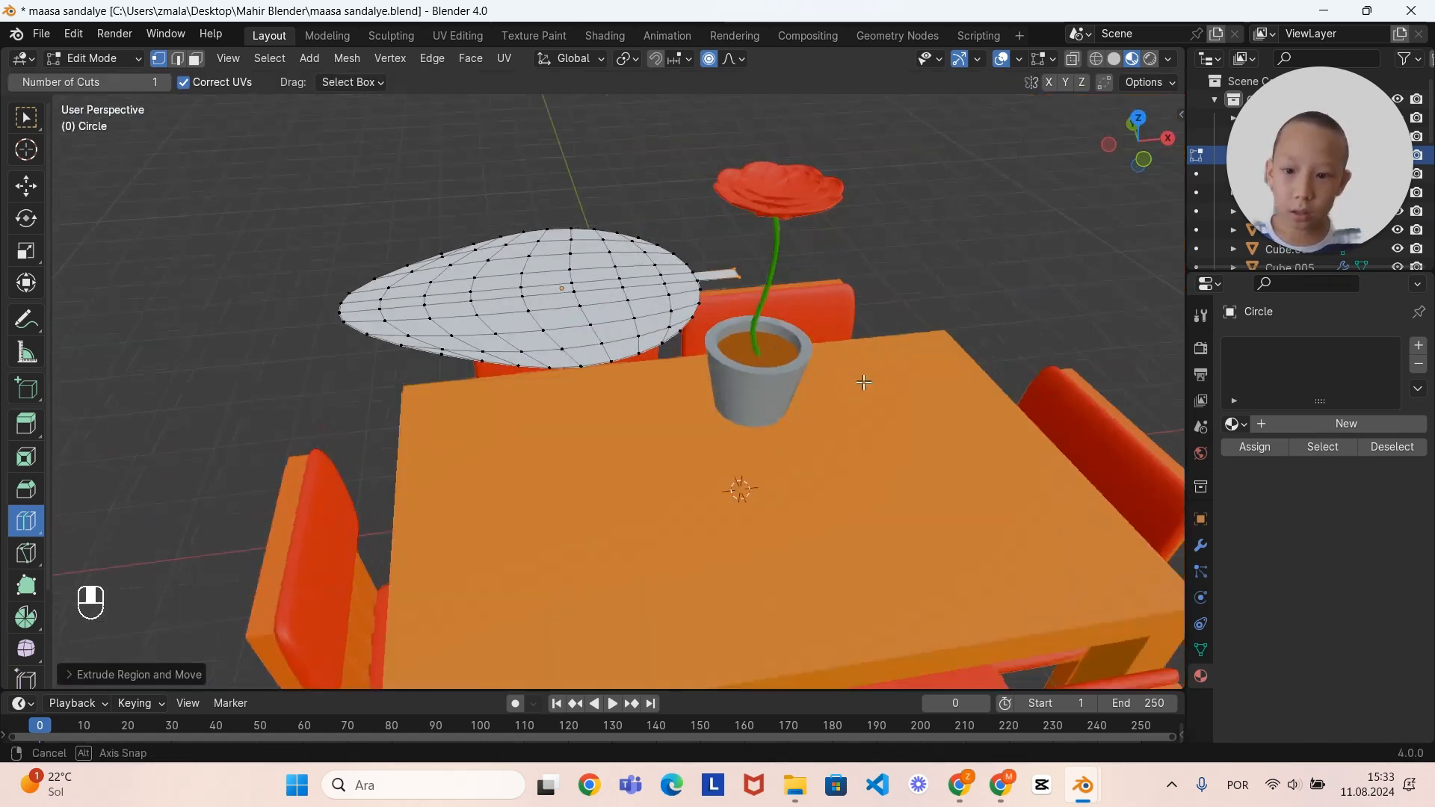
key("Tab")
middle_click_drag(863, 383, 612, 357)
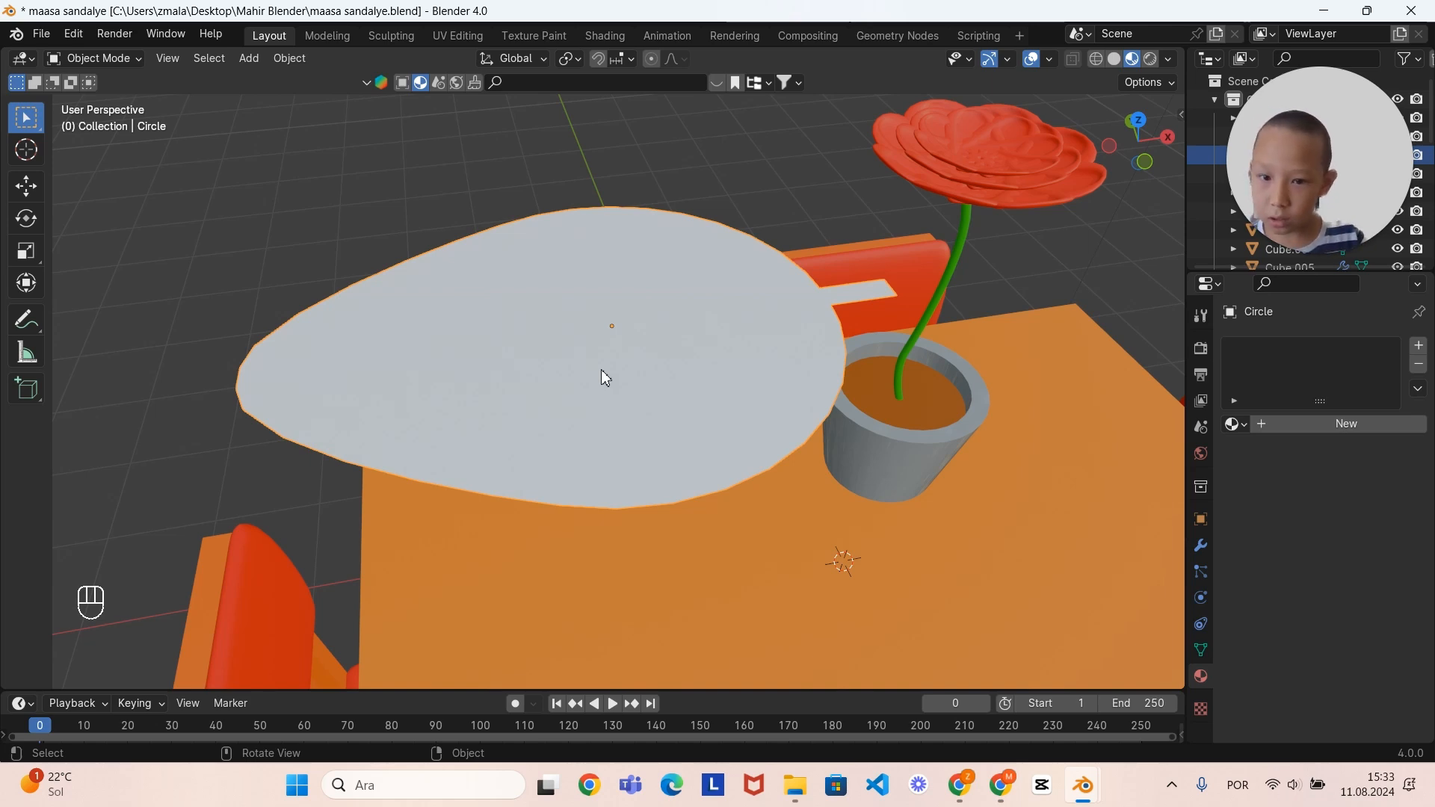
Step: Lower the leaf's tip and stalk-end vertices about 0.21 m along Z with smooth proportional editing of size 1.393 m
key("Tab")
middle_click_drag(606, 378, 839, 342)
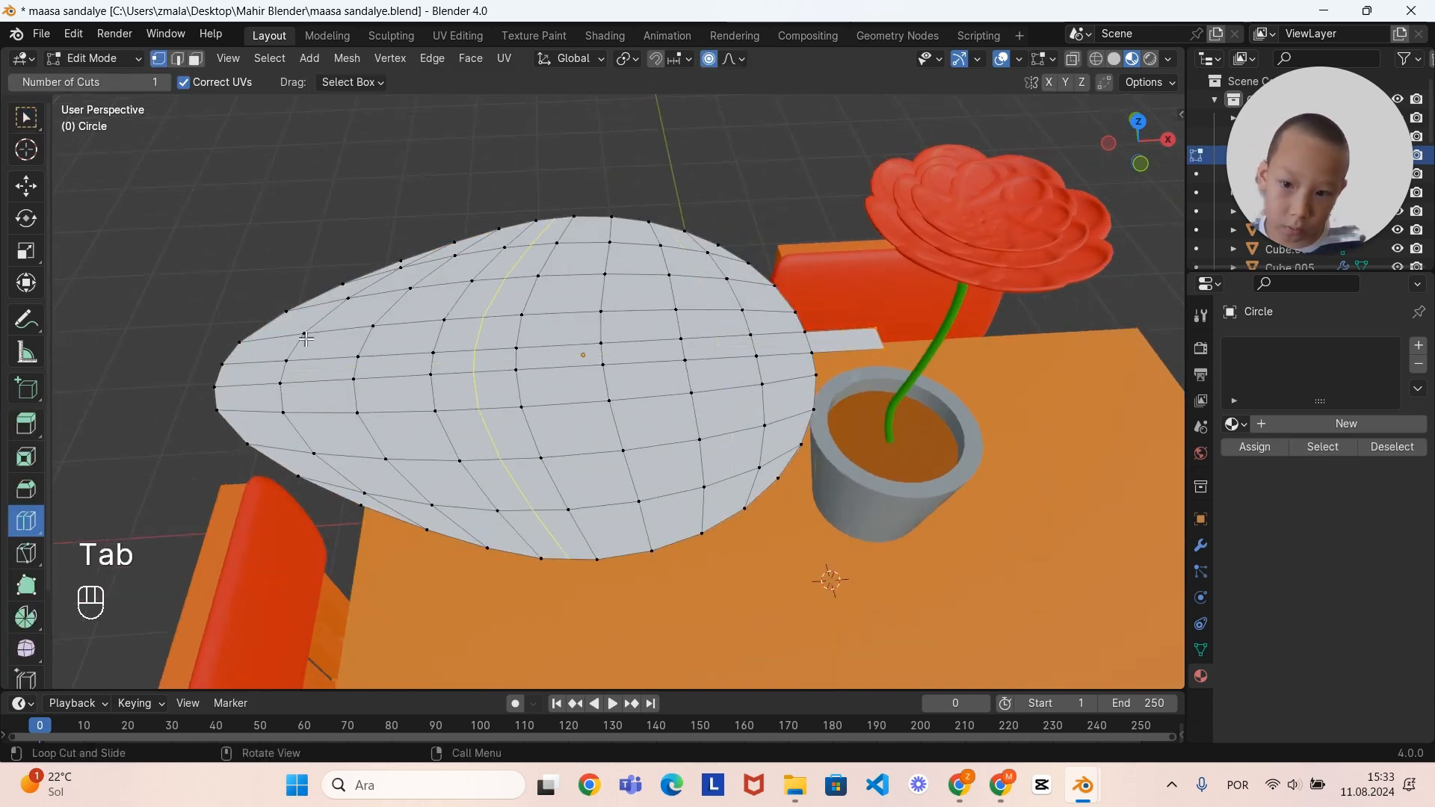
middle_click_drag(307, 340, 215, 388)
left_click_drag(258, 382, 260, 387, "shift")
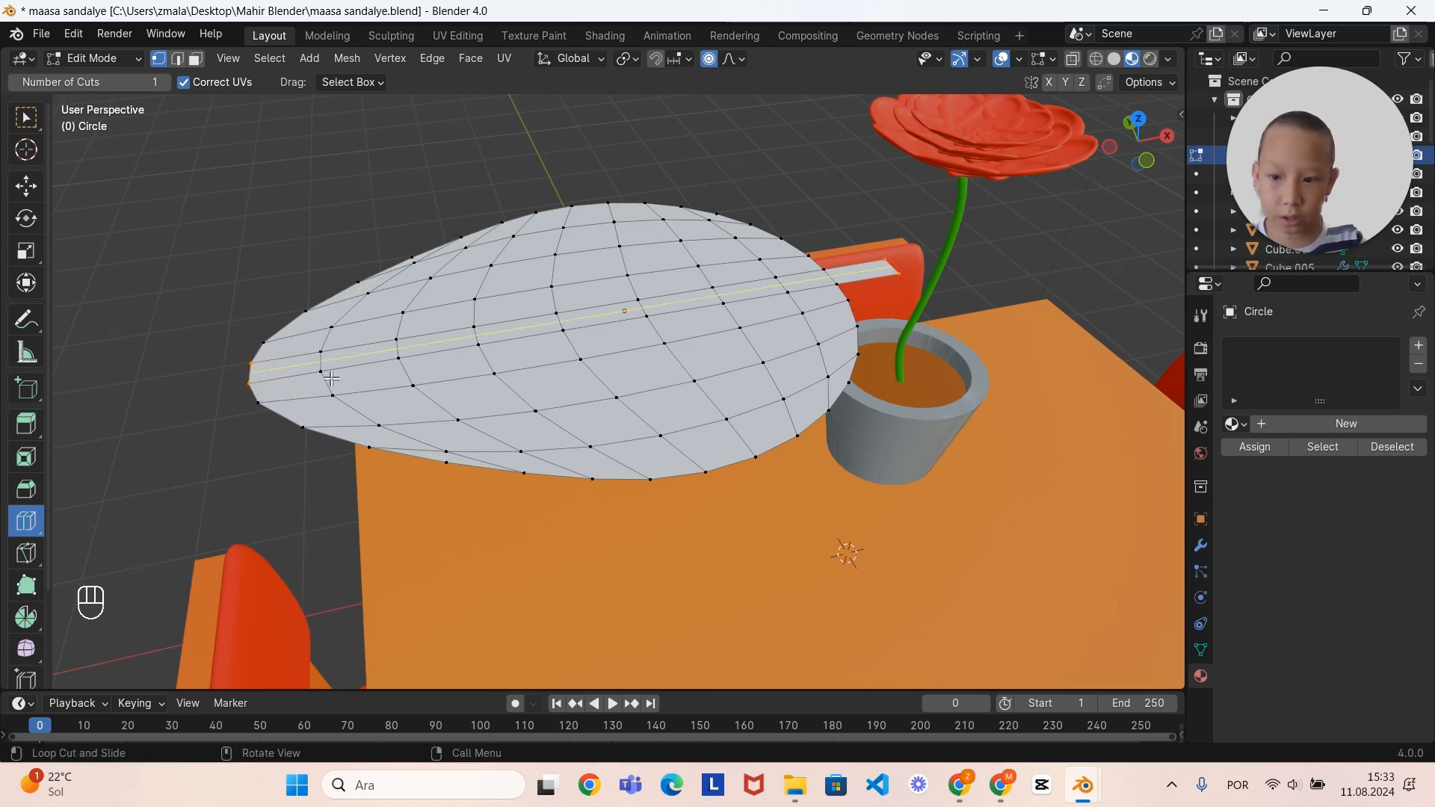
middle_click_drag(331, 379, 598, 224)
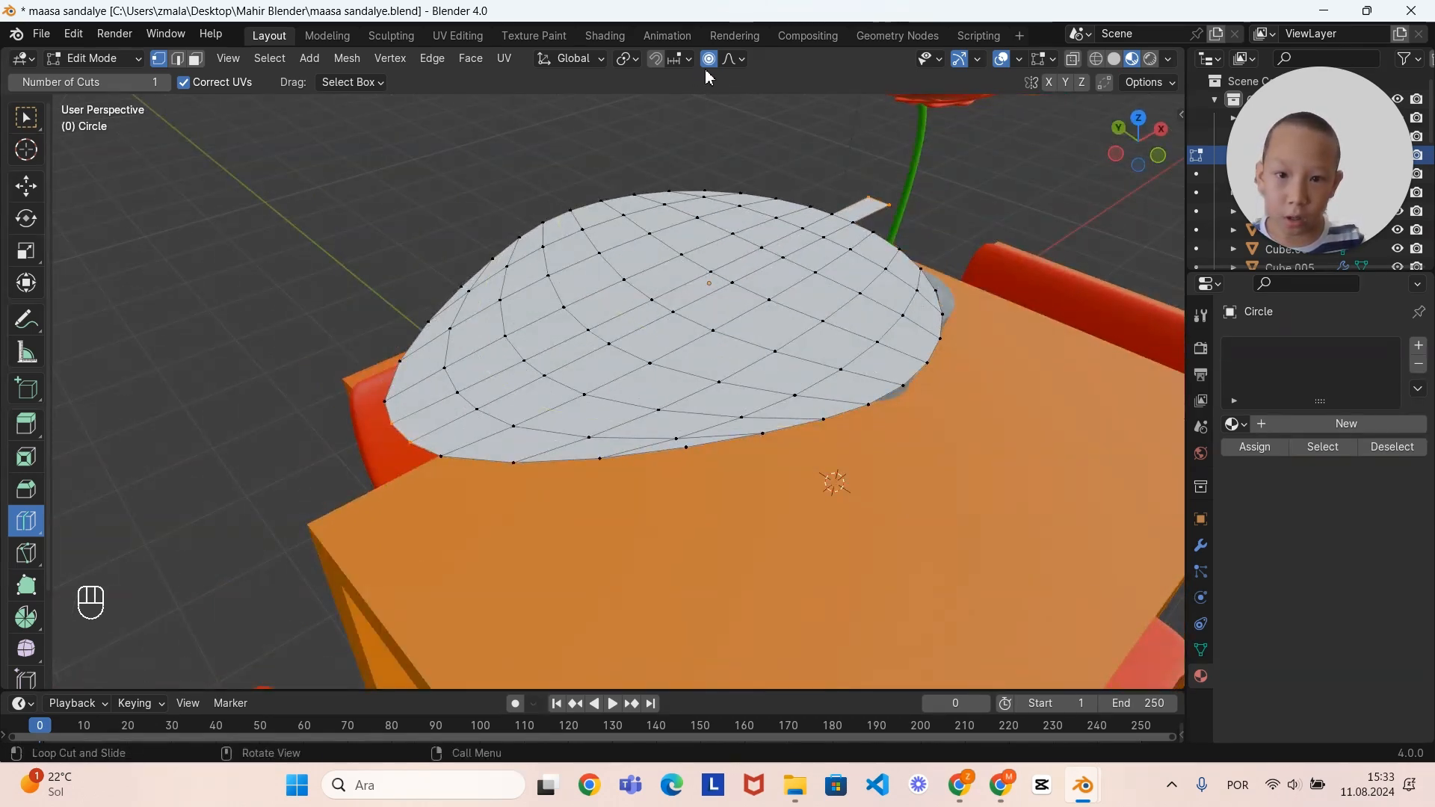
middle_click_drag(479, 367, 744, 266)
key("z")
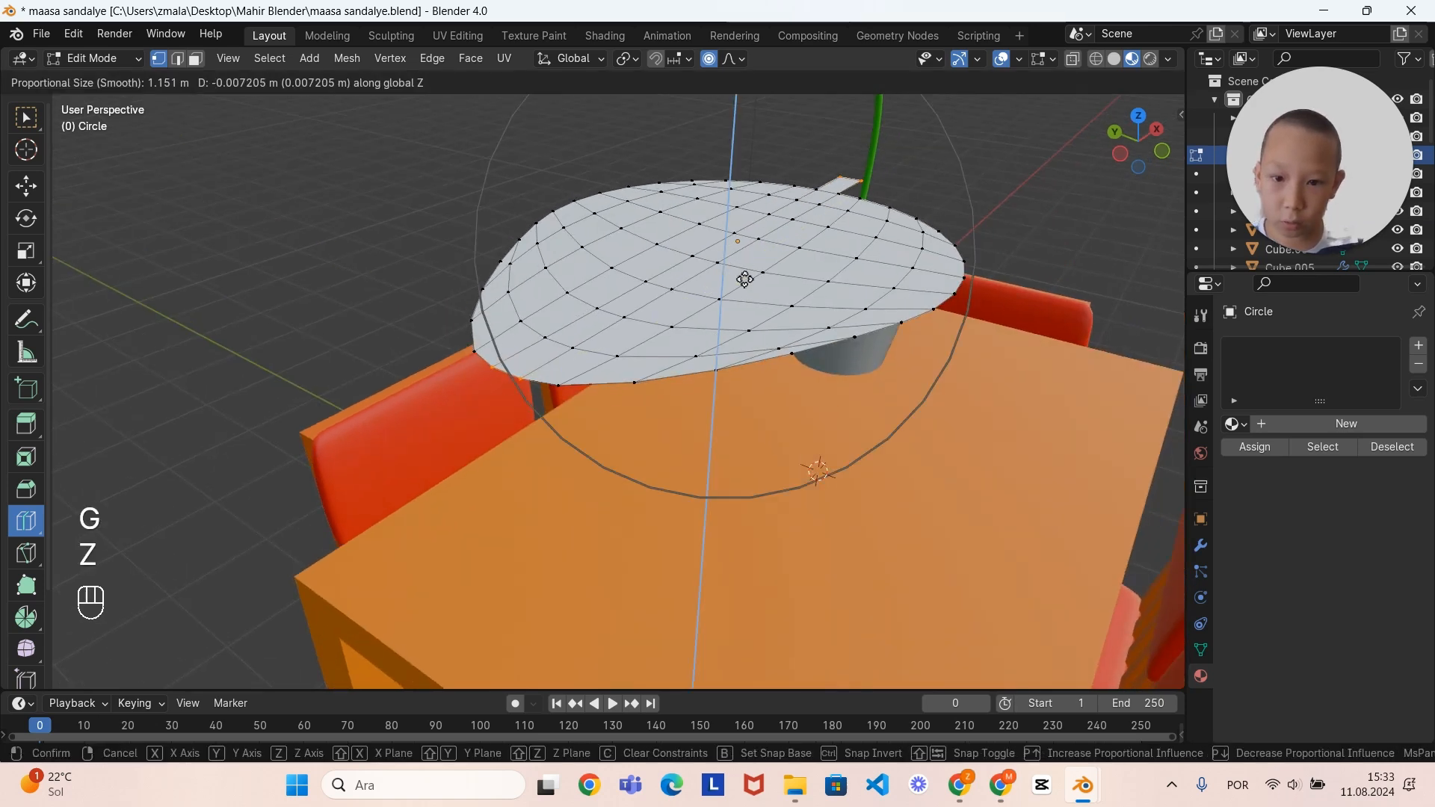
scroll(707, 303, "down", 2)
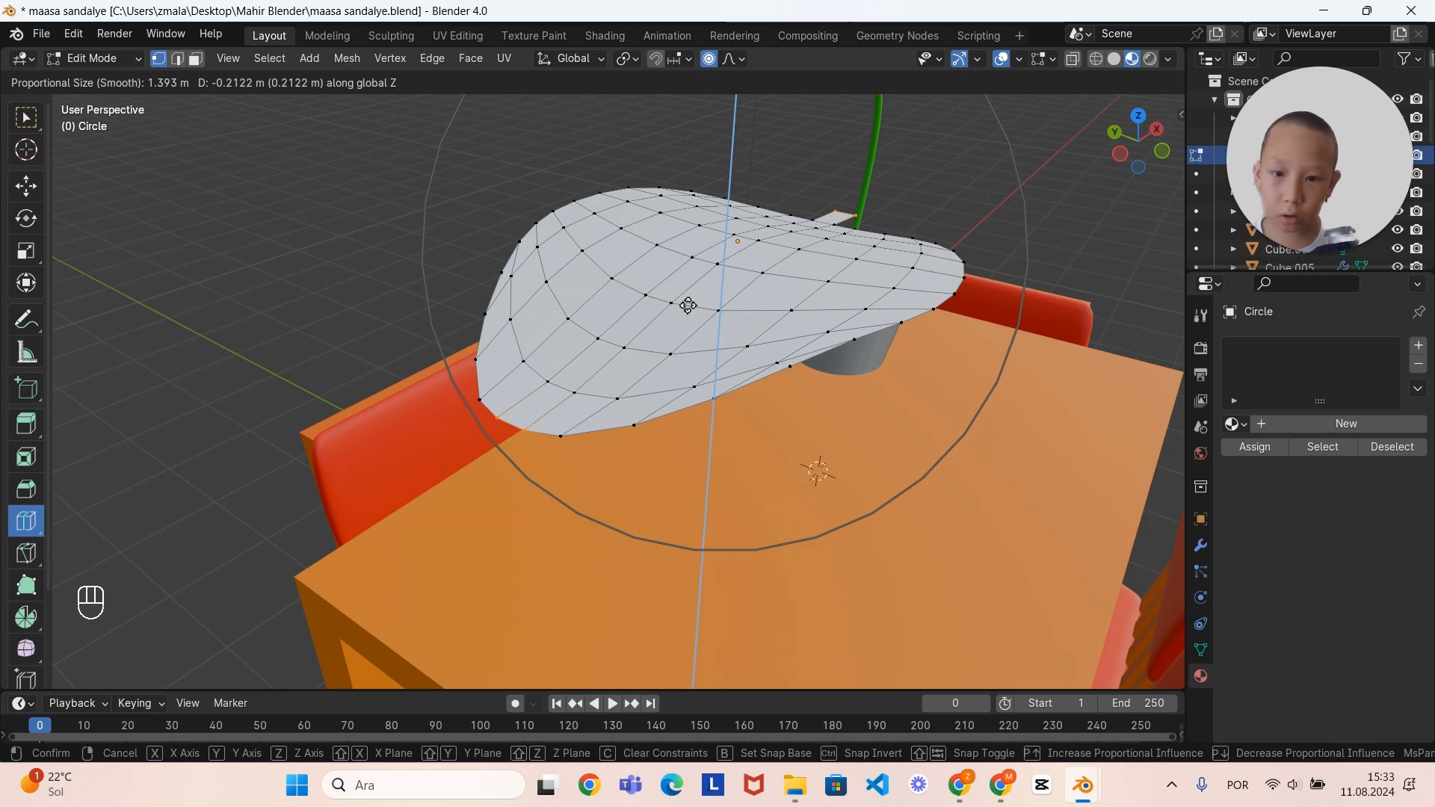
left_click(687, 306)
key("Tab")
scroll(762, 370, "down", 3)
scroll(763, 371, "up", 4)
middle_click_drag(763, 371, 730, 394)
scroll(724, 396, "up", 3)
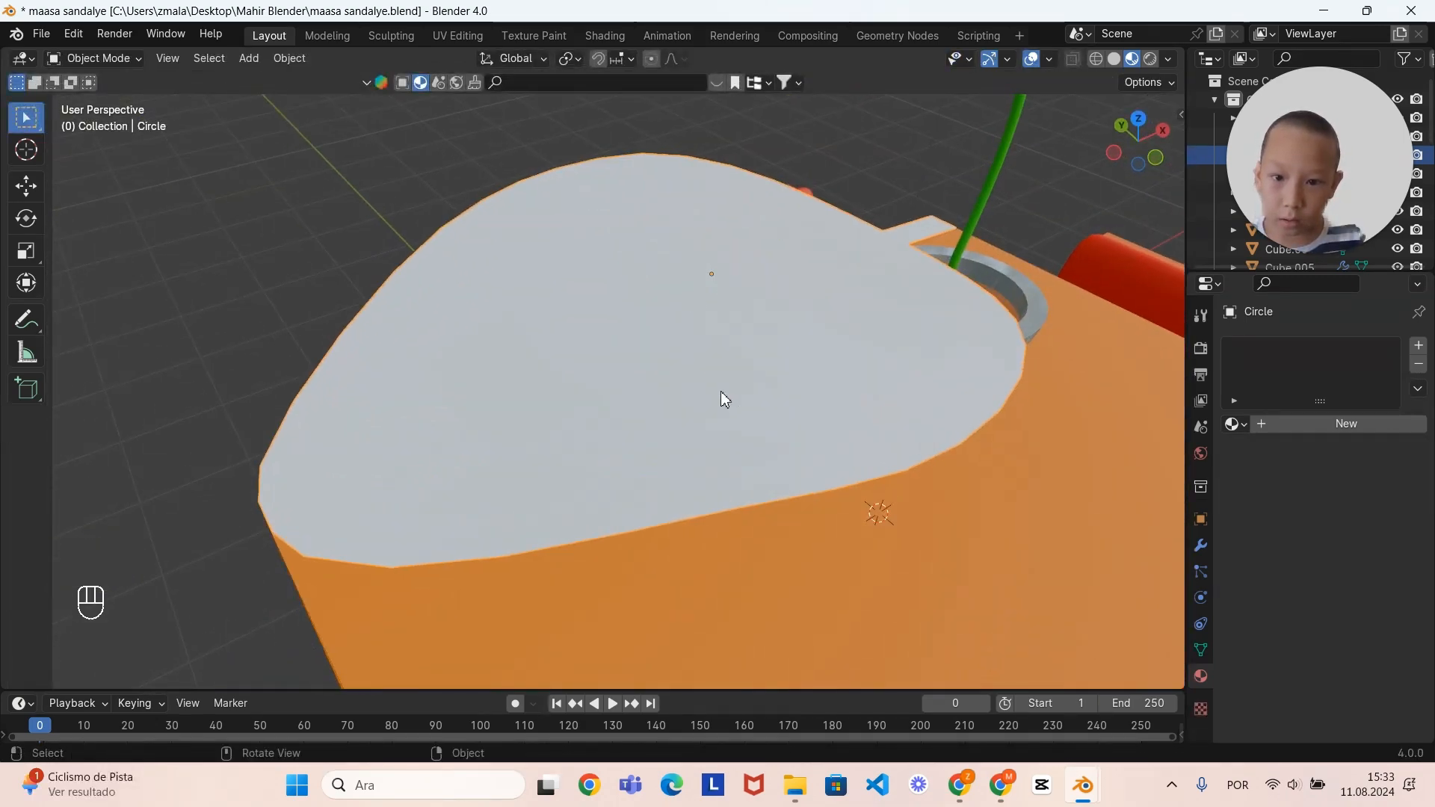
Step: Raise the middle vertices of both leaf side edges about 0.09 m along Z with smooth proportional editing of size 1.151 m
key("Tab")
scroll(675, 352, "down", 5)
scroll(676, 352, "up", 3)
middle_click_drag(676, 352, 551, 416)
key("alt+a")
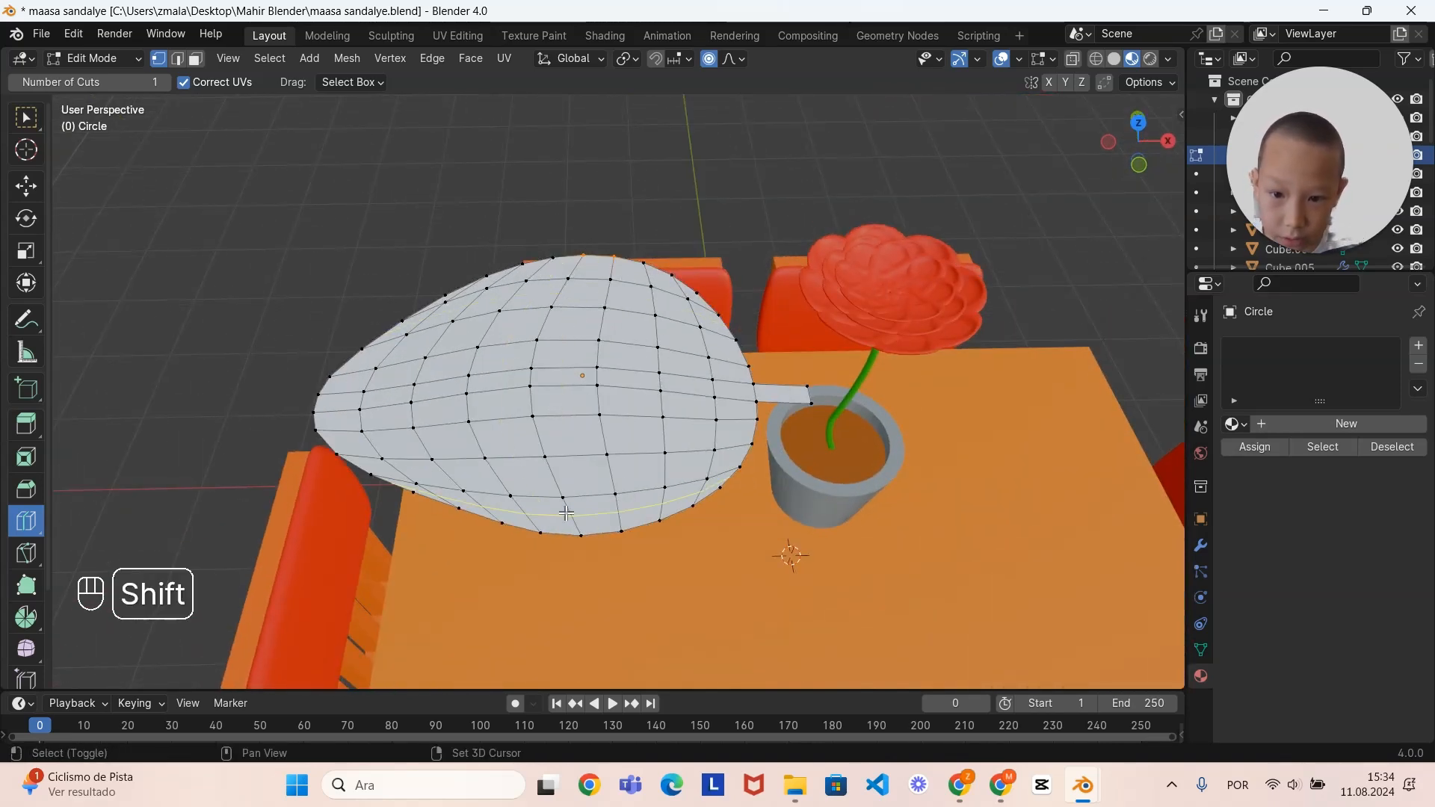
middle_click_drag(667, 508, 794, 437)
key("g")
key("z")
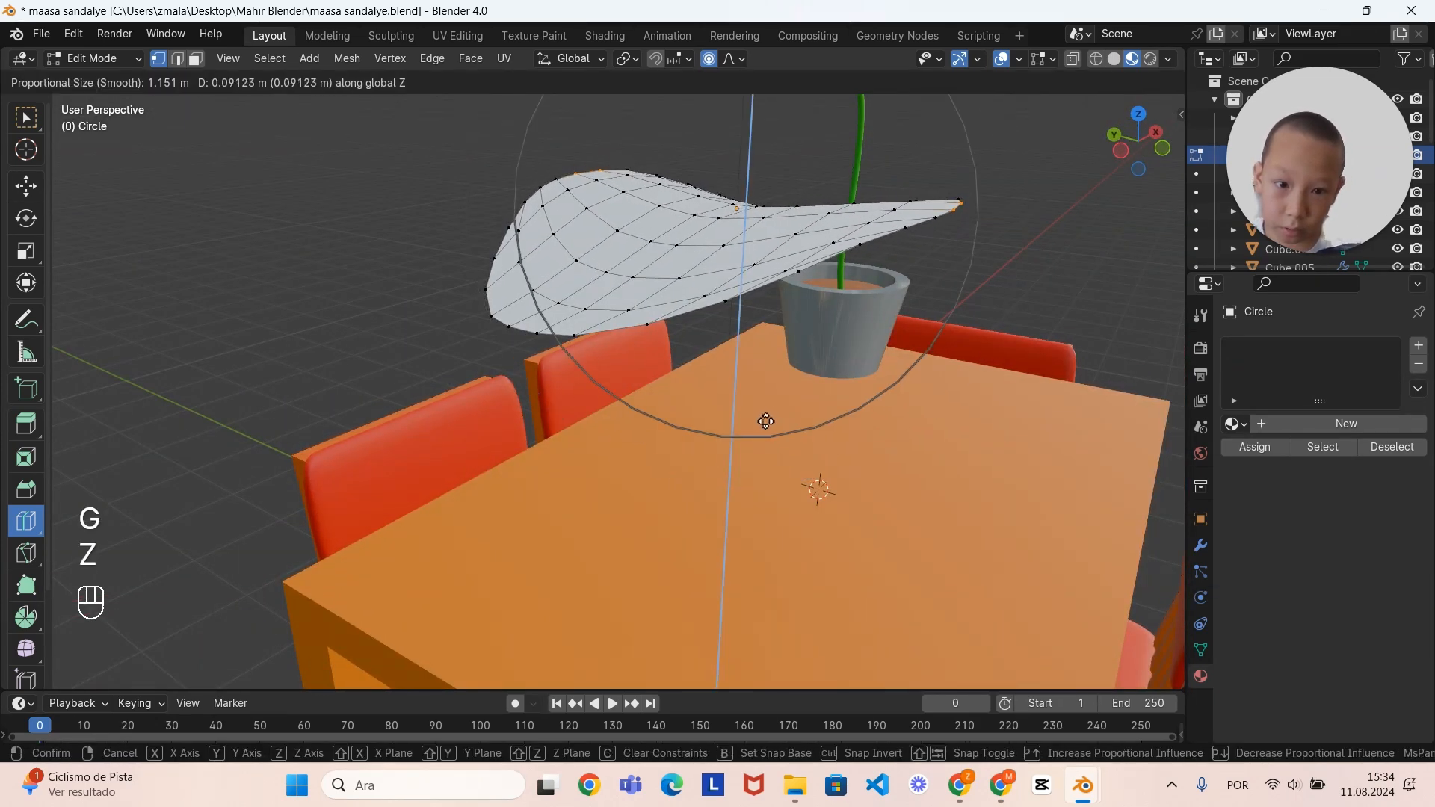
left_click(762, 420)
Step: Rotate the stalk's end about -30 degrees around Z with proportional size 3.61, swinging the leaf along with it
middle_click_drag(763, 420, 676, 469)
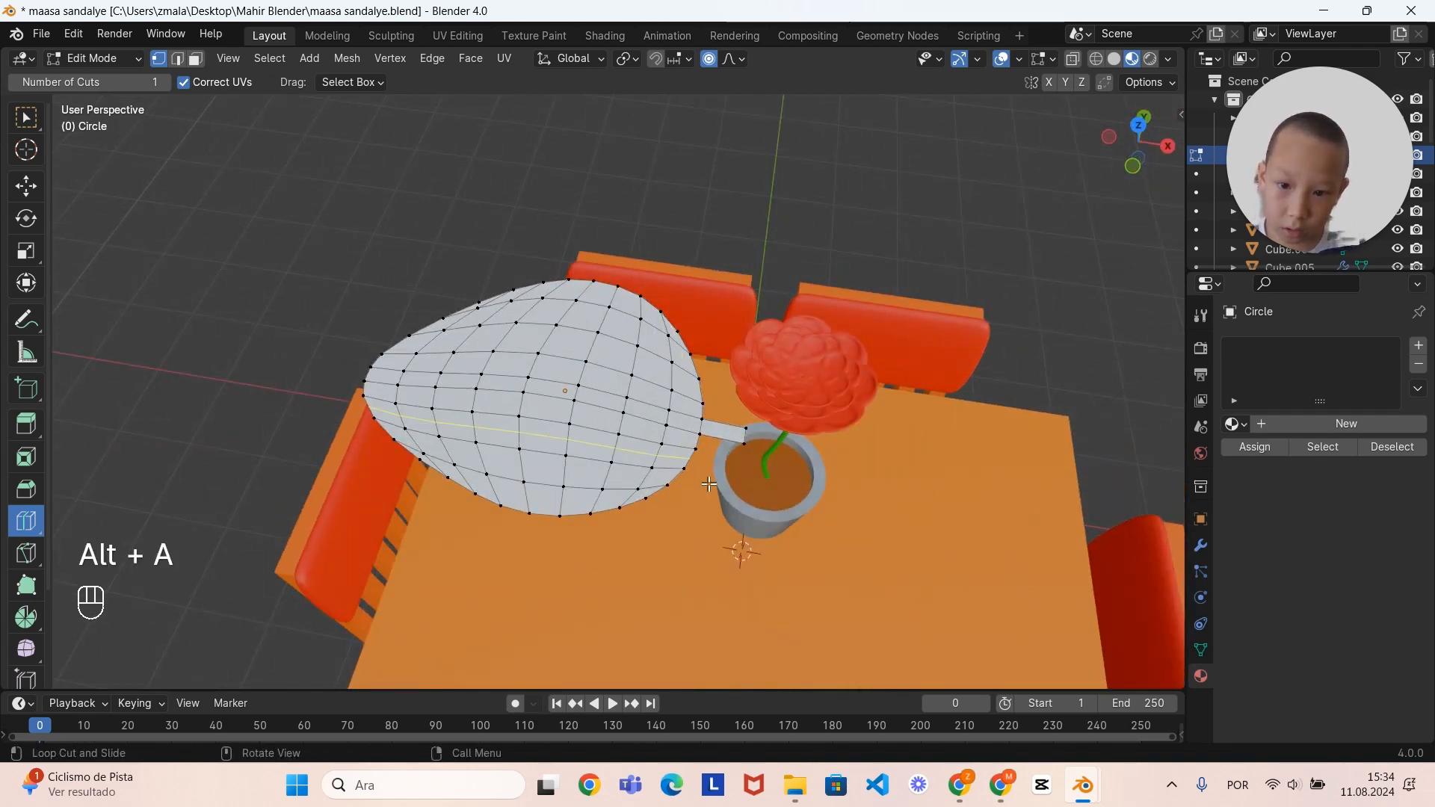
scroll(682, 513, "up", 5)
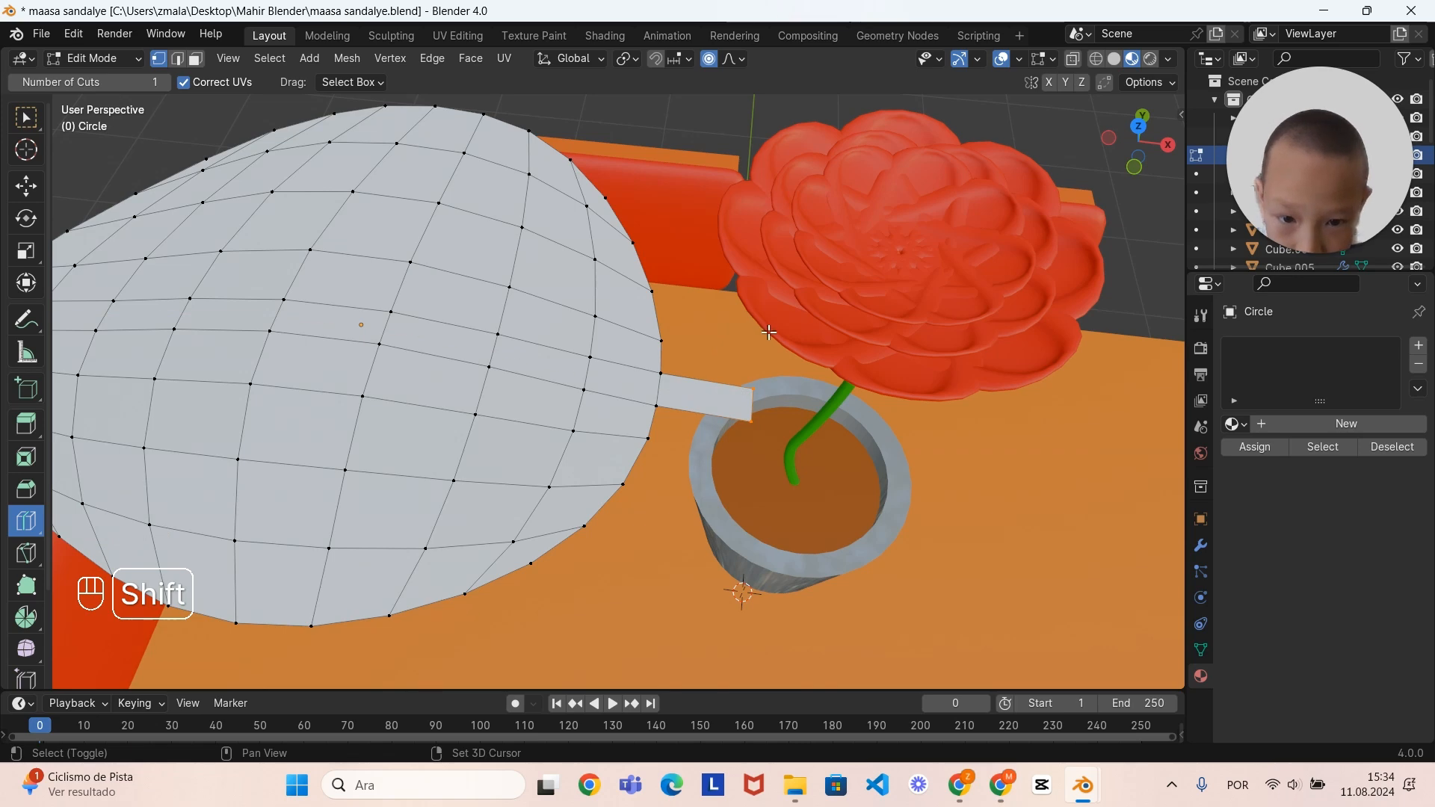
scroll(769, 332, "down", 5)
middle_click_drag(769, 331, 817, 372)
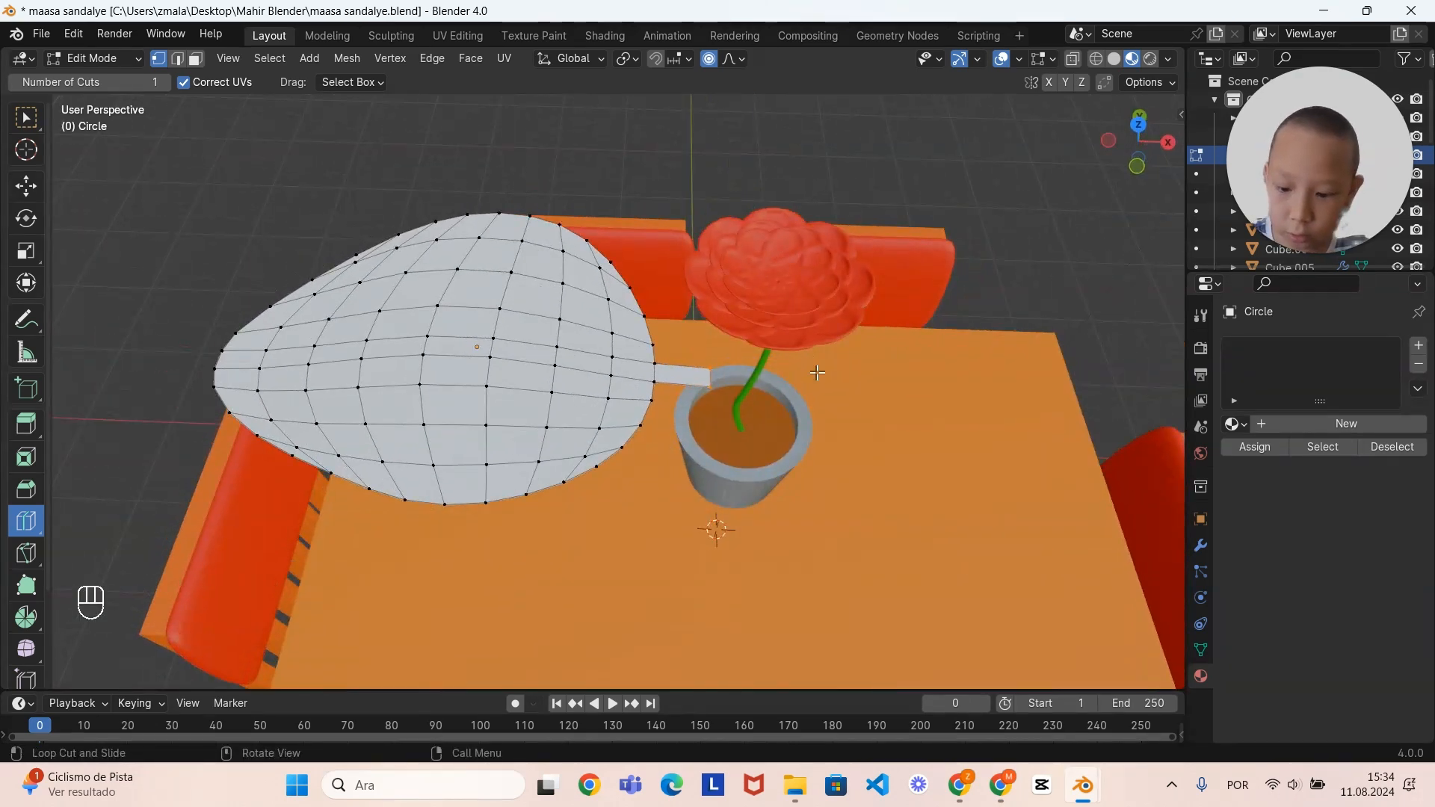
key("r")
key("z")
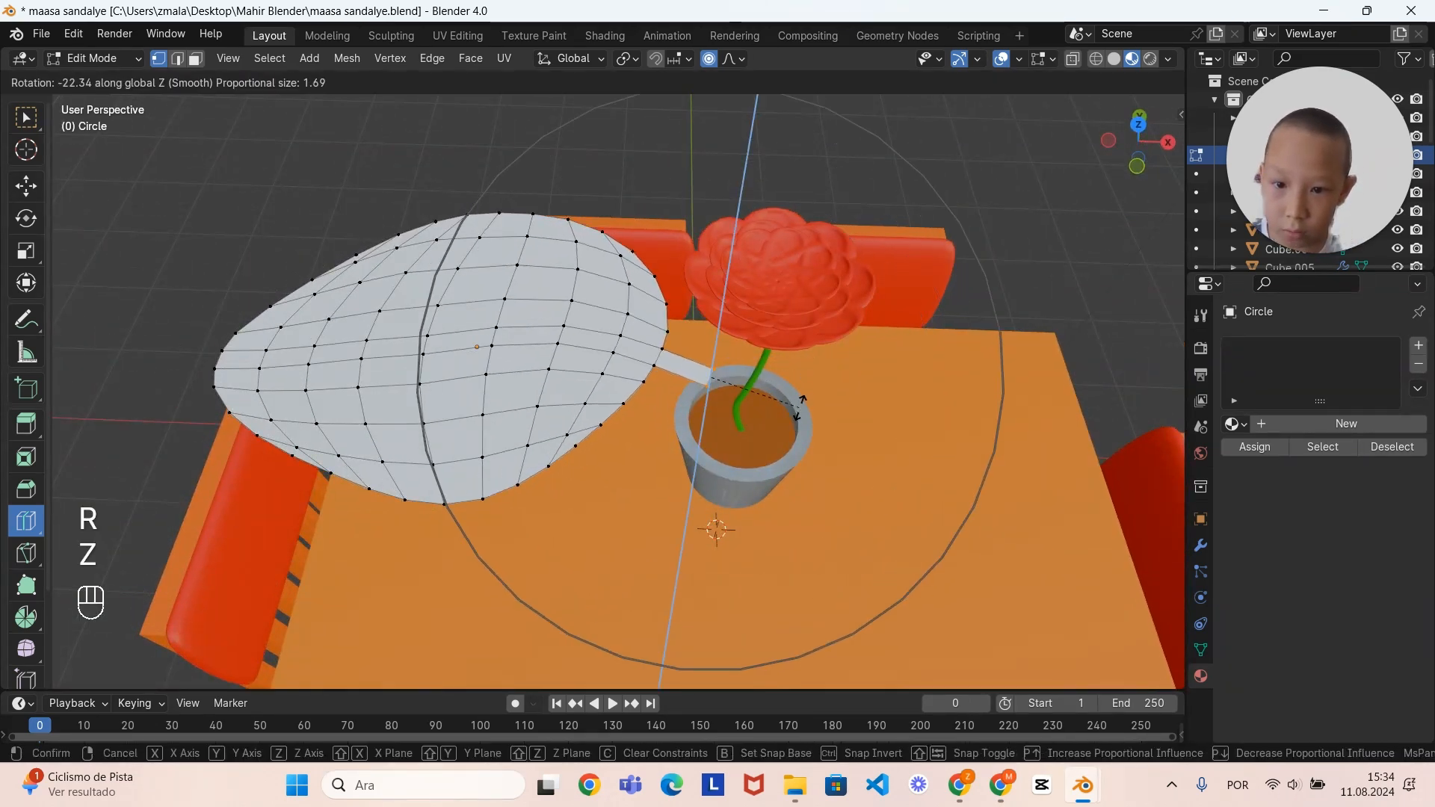
scroll(800, 407, "down", 6)
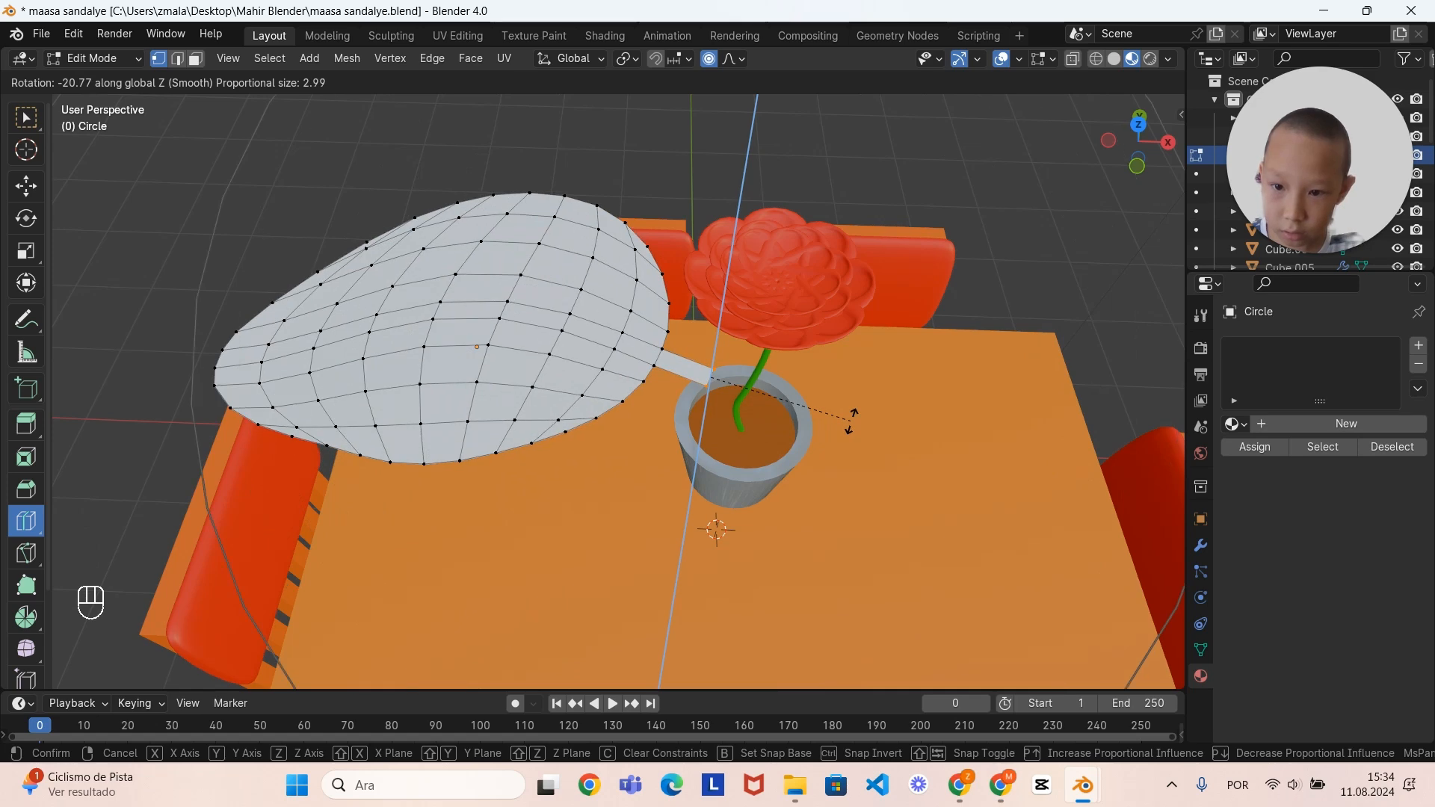
scroll(850, 419, "down", 2)
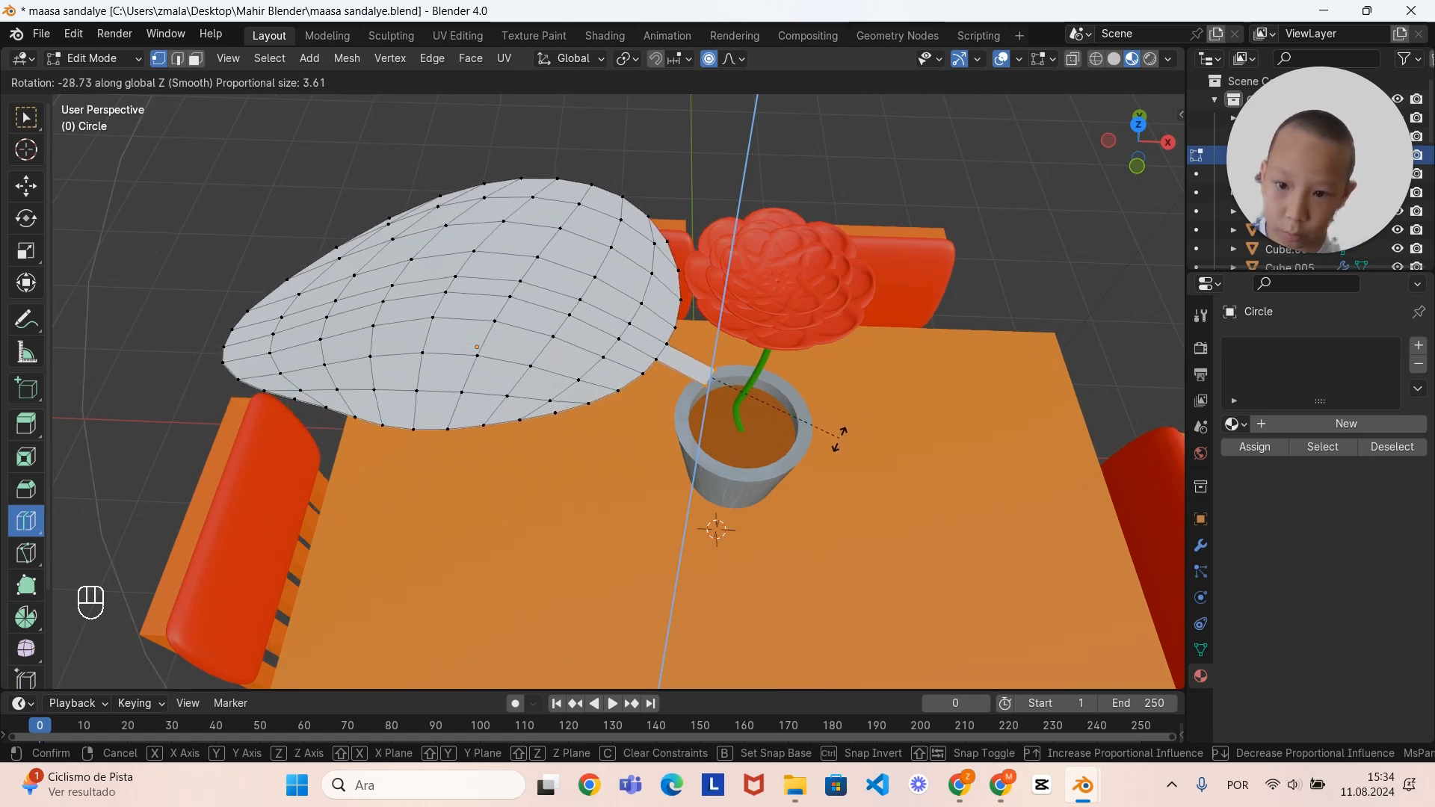
left_click(799, 432)
Step: Give the leaf object a level 2 subdivision surface and shade it smooth
scroll(875, 356, "down", 5)
middle_click_drag(875, 356, 927, 440)
key("Tab")
scroll(927, 439, "up", 4)
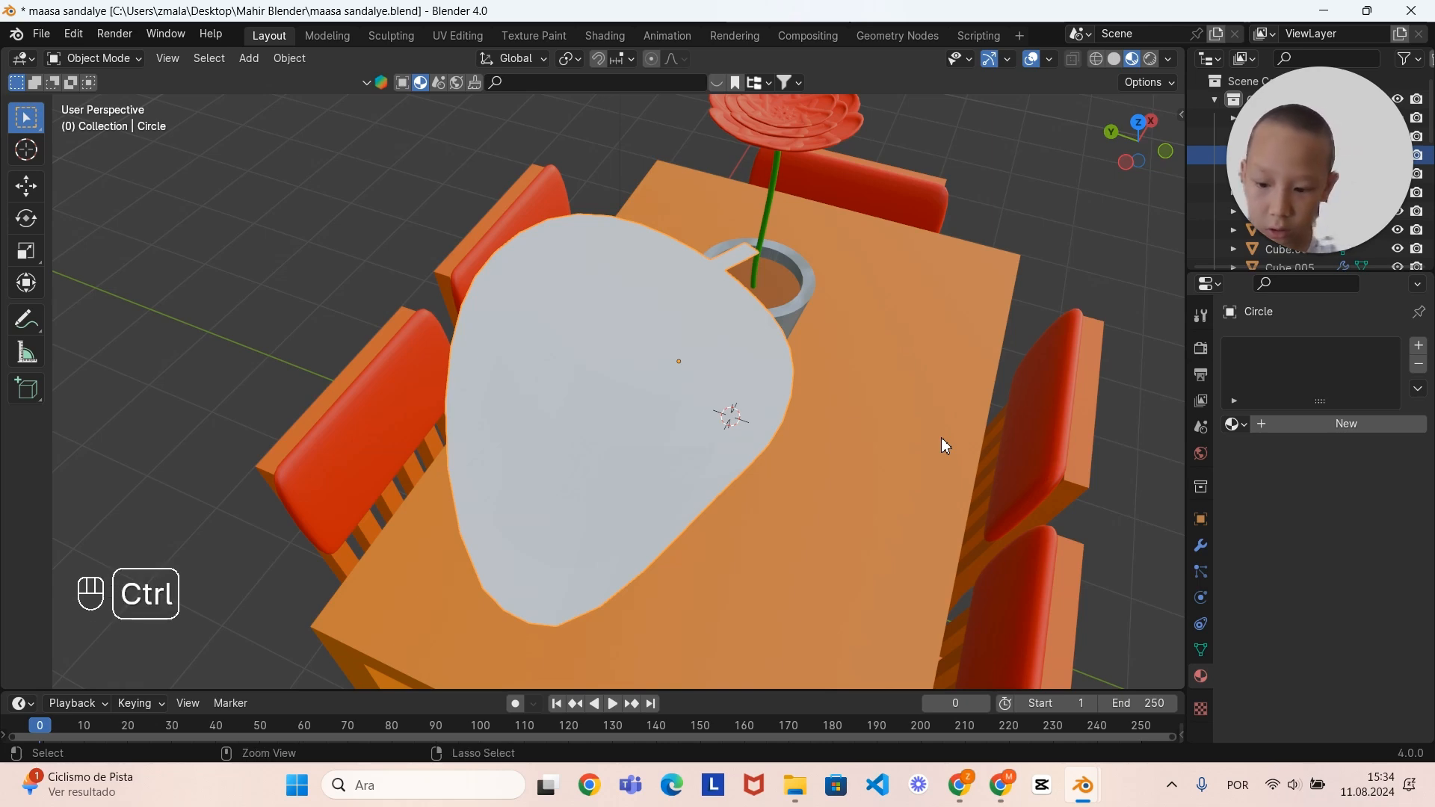
key("ctrl+2")
middle_click_drag(941, 438, 788, 452)
right_click(589, 291)
left_click(582, 291)
Step: Scale the leaf down to a little over half the pot's width
key("s")
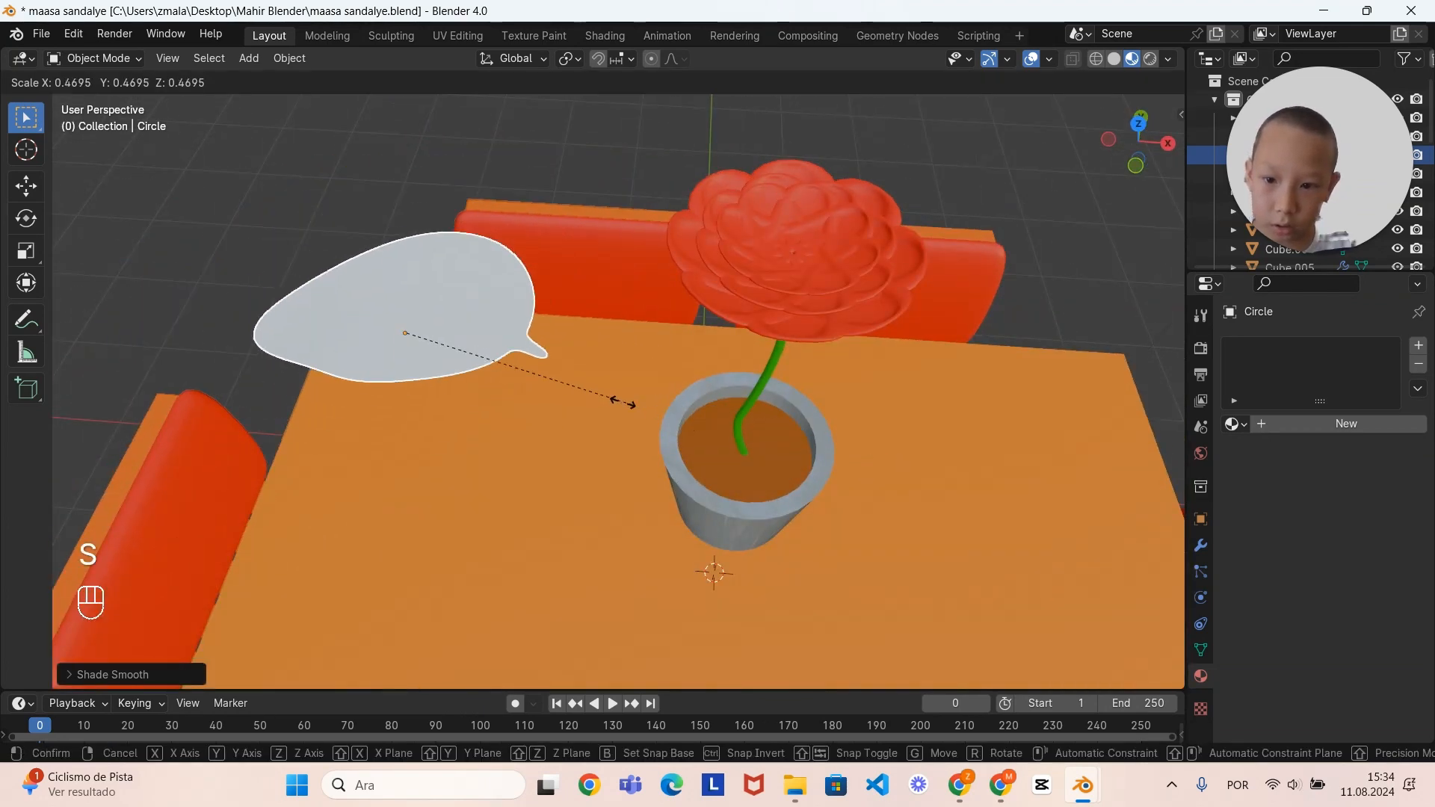
left_click(625, 392)
middle_click_drag(625, 393, 718, 389)
key("s")
left_click(644, 366)
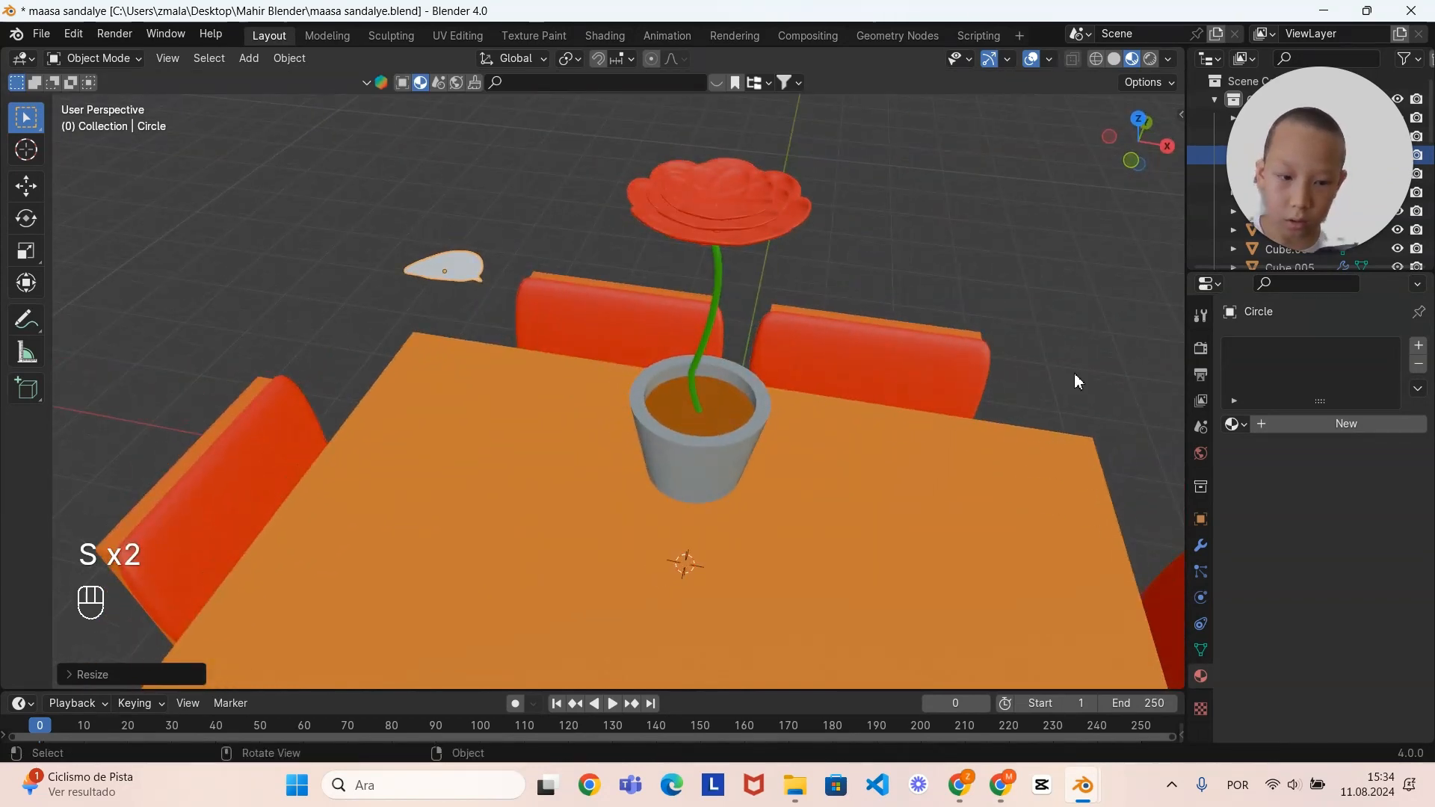
Step: Add a new material to the leaf and set its Base Color to a fully saturated green with hue 0.334
left_click(1316, 424)
left_click(1354, 575)
left_click(1246, 329)
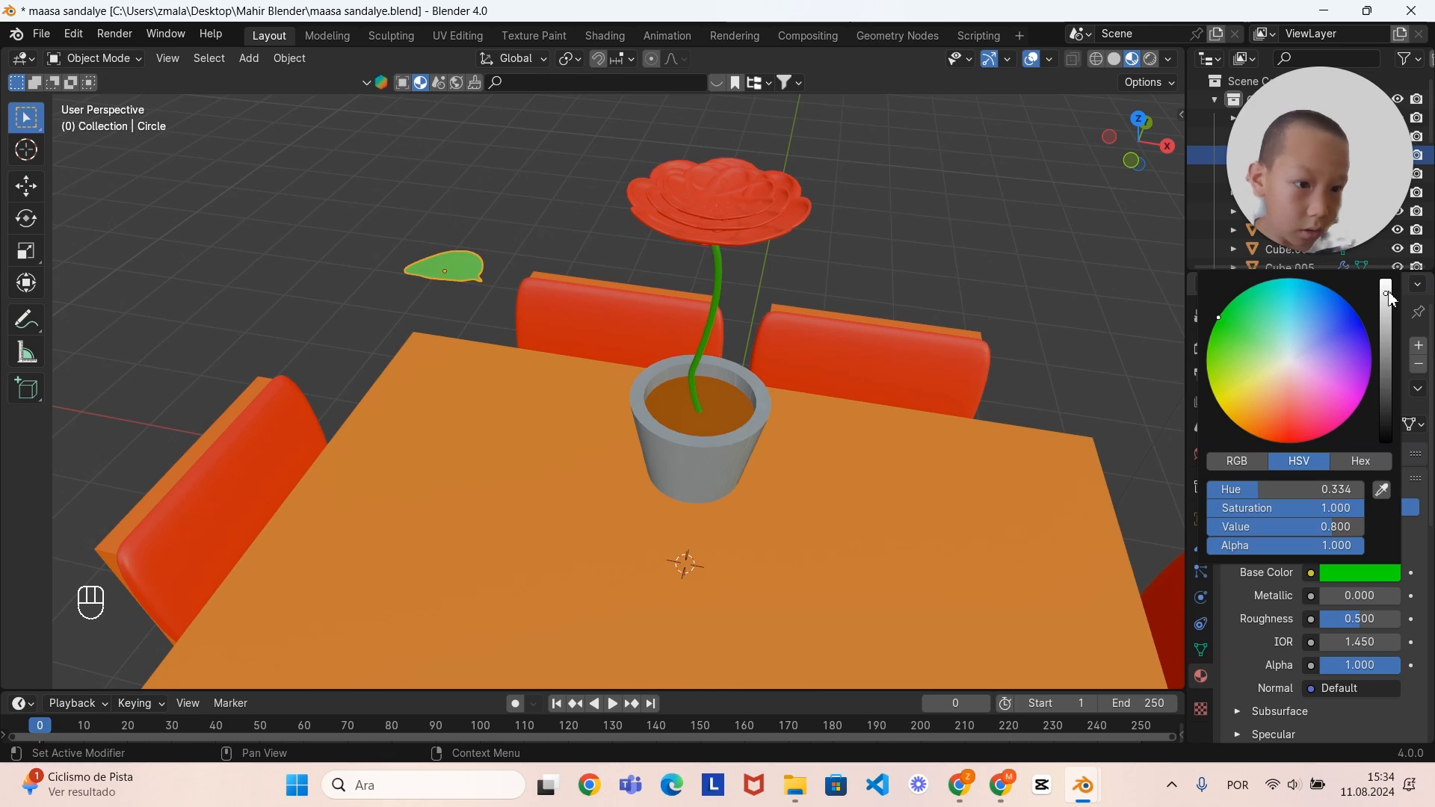
Step: Rotate the leaf around the global X axis so its broad face points toward the front
middle_click_drag(730, 278, 712, 351, "shift")
key("r")
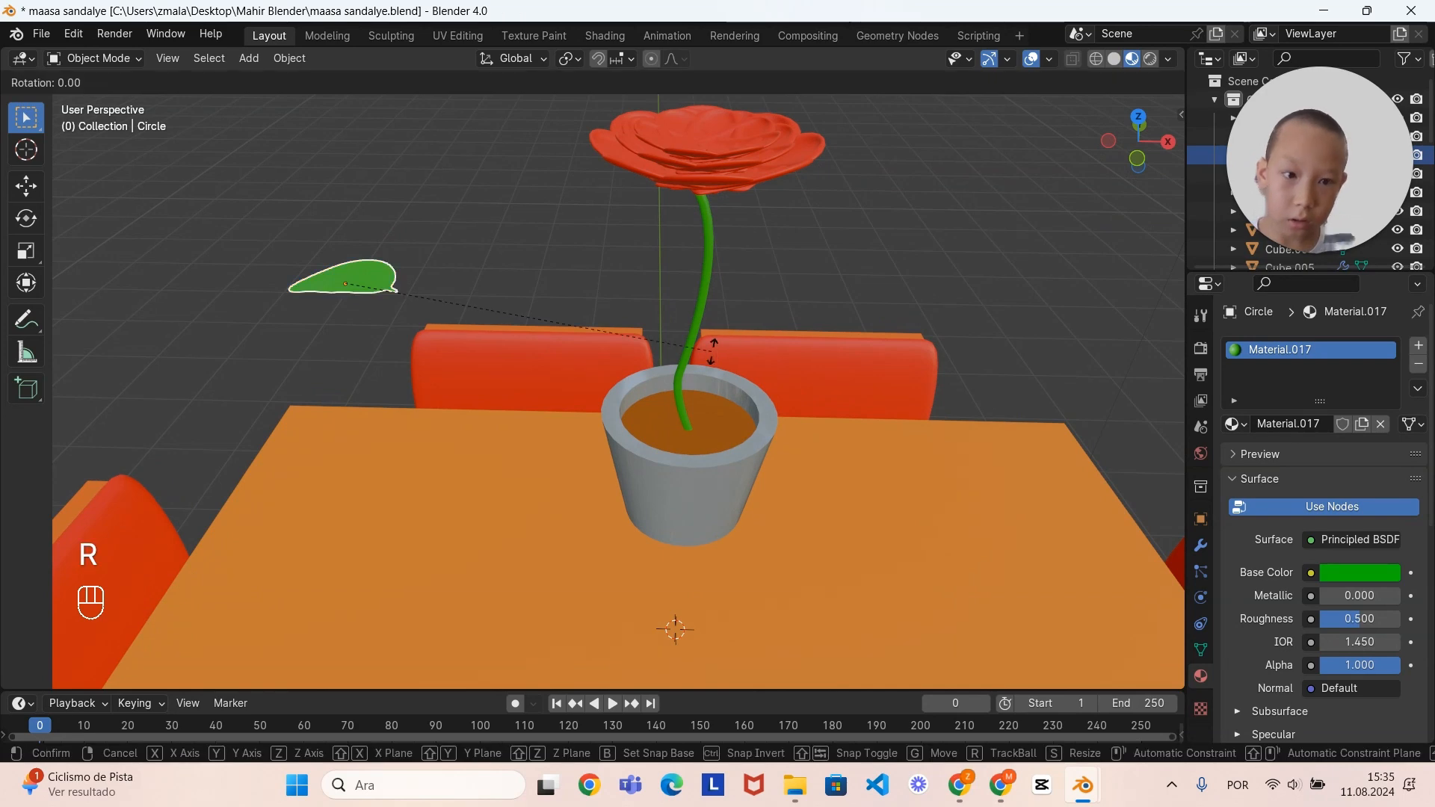
key("x")
left_click(600, 567)
middle_click_drag(600, 568, 660, 495)
Step: Move the leaf along the global X axis until its stalk meets the flower's stem
key("g")
key("x")
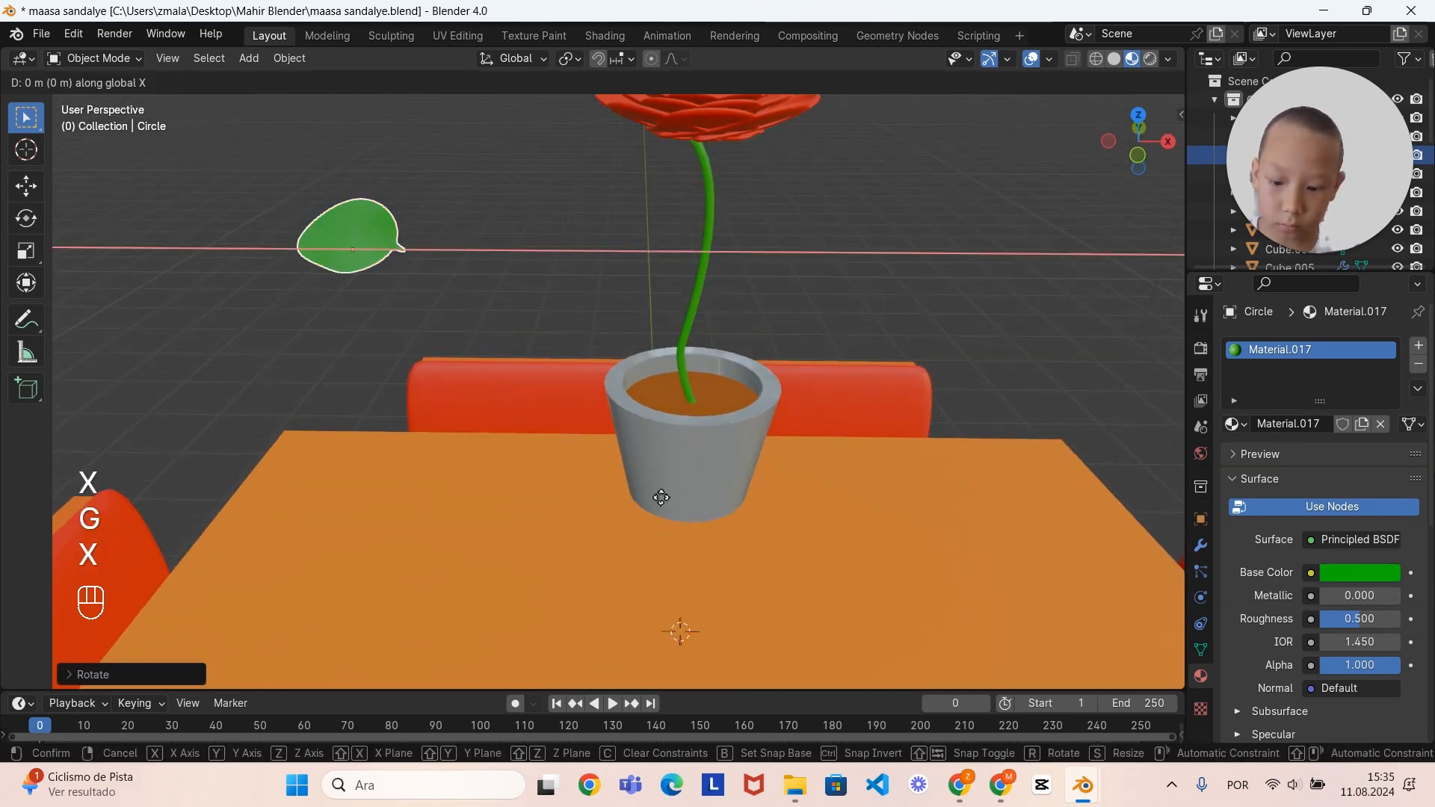
left_click(1003, 542)
middle_click_drag(1003, 542, 843, 505)
Step: Duplicate the leaf in place and rotate the copy 180 degrees around the global Y axis
key("shift+d")
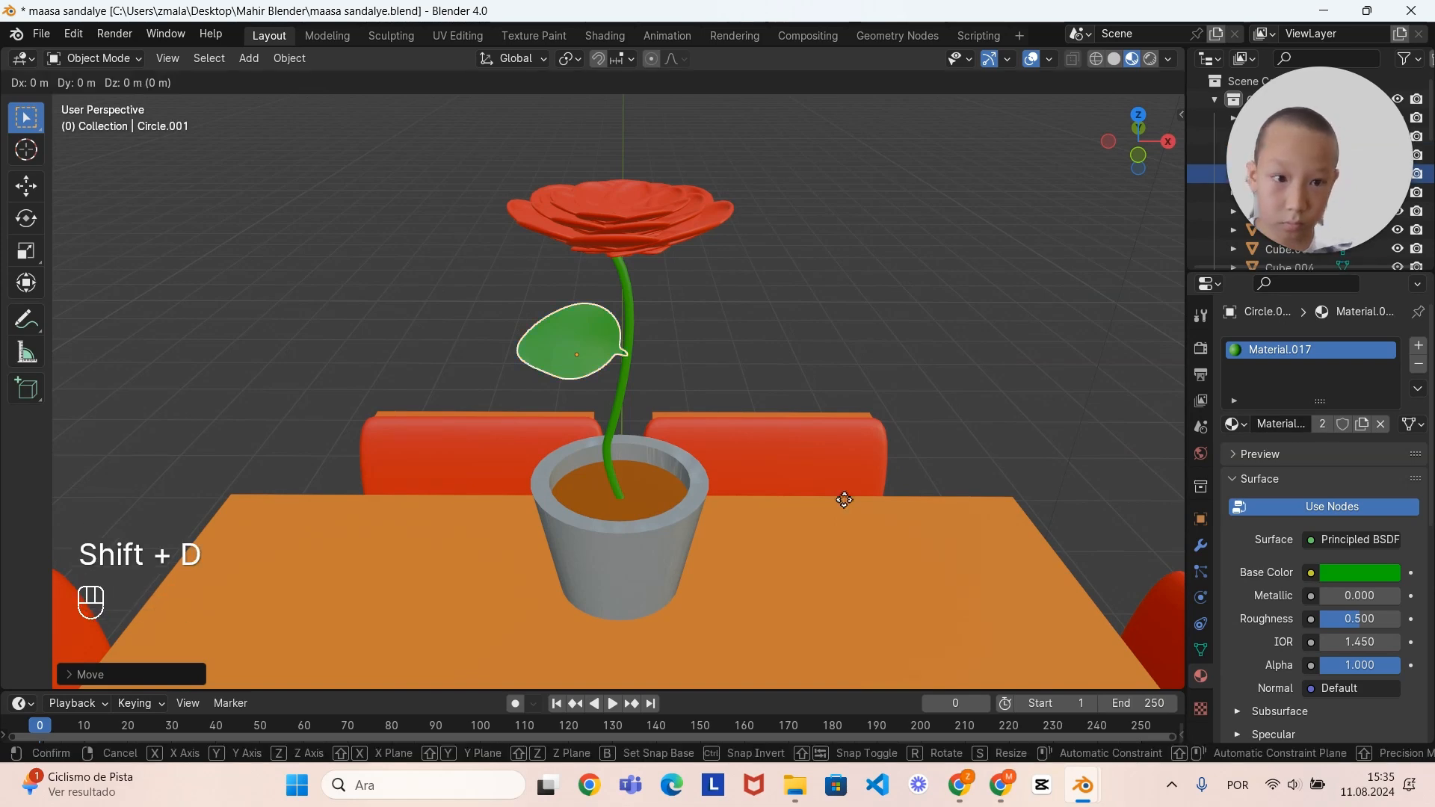
type("ry")
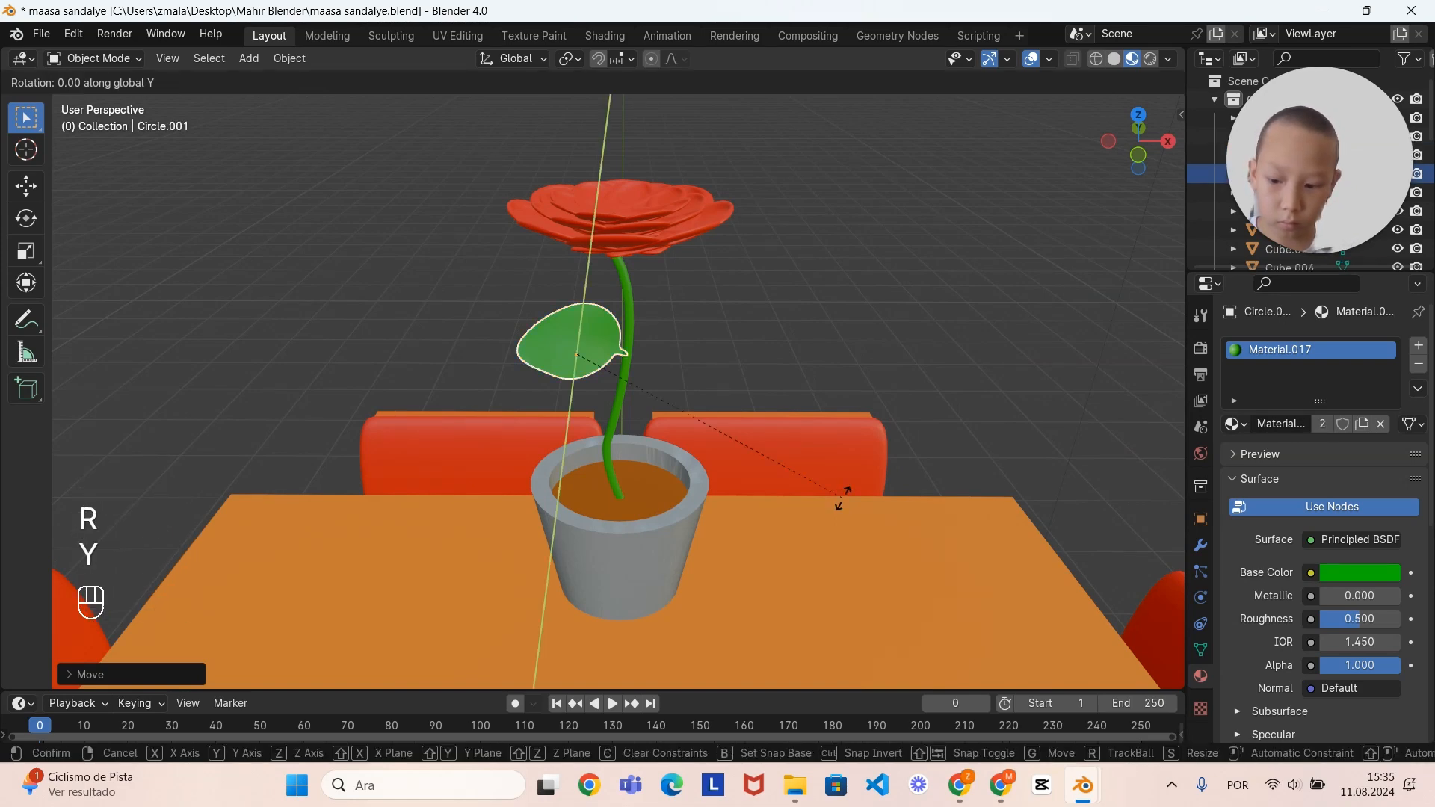
type("180")
left_click(757, 498)
Step: Move the duplicate leaf about 0.46 m along X to the stem's other side and tilt it around X to face the front
key("g")
key("x")
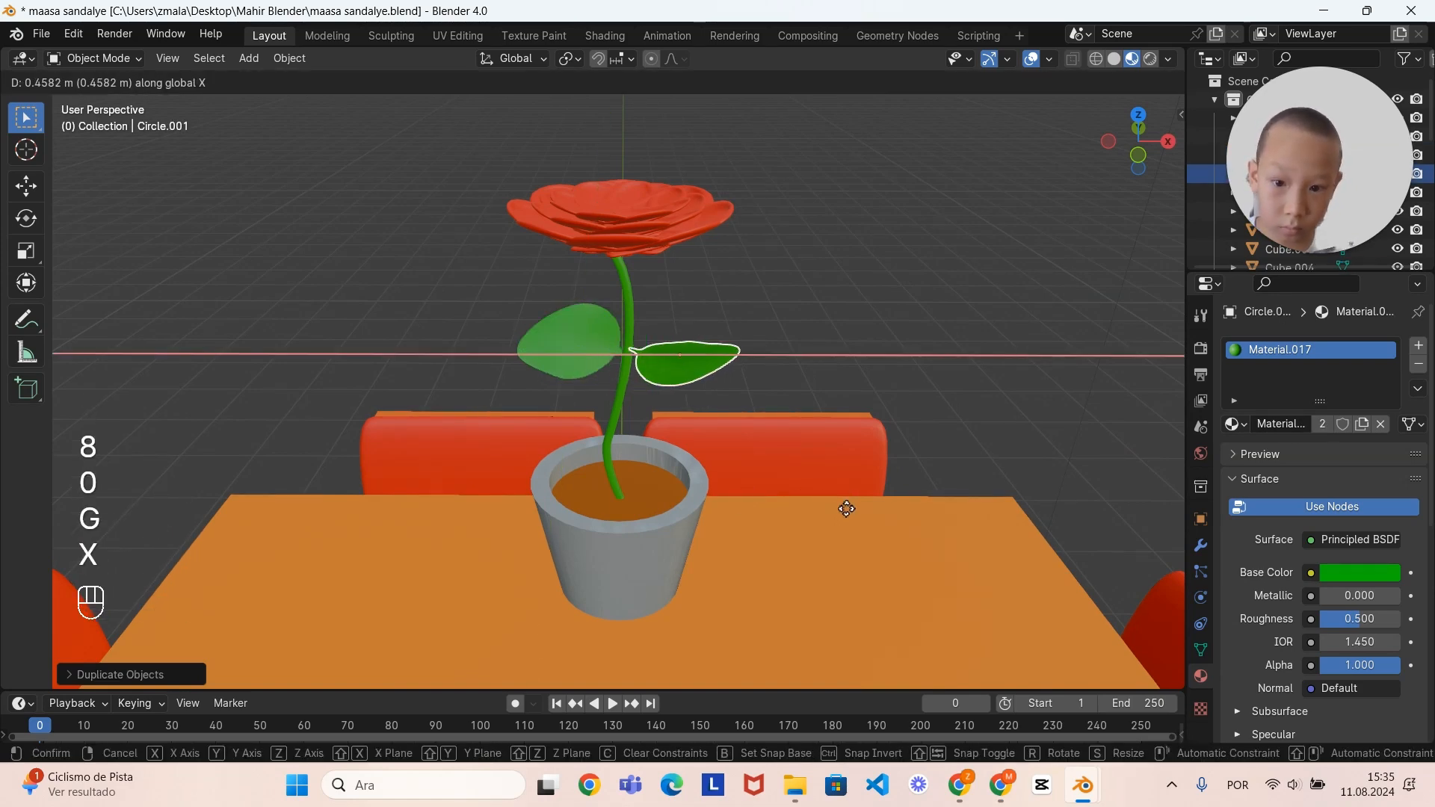
left_click(846, 508)
key("r")
key("x")
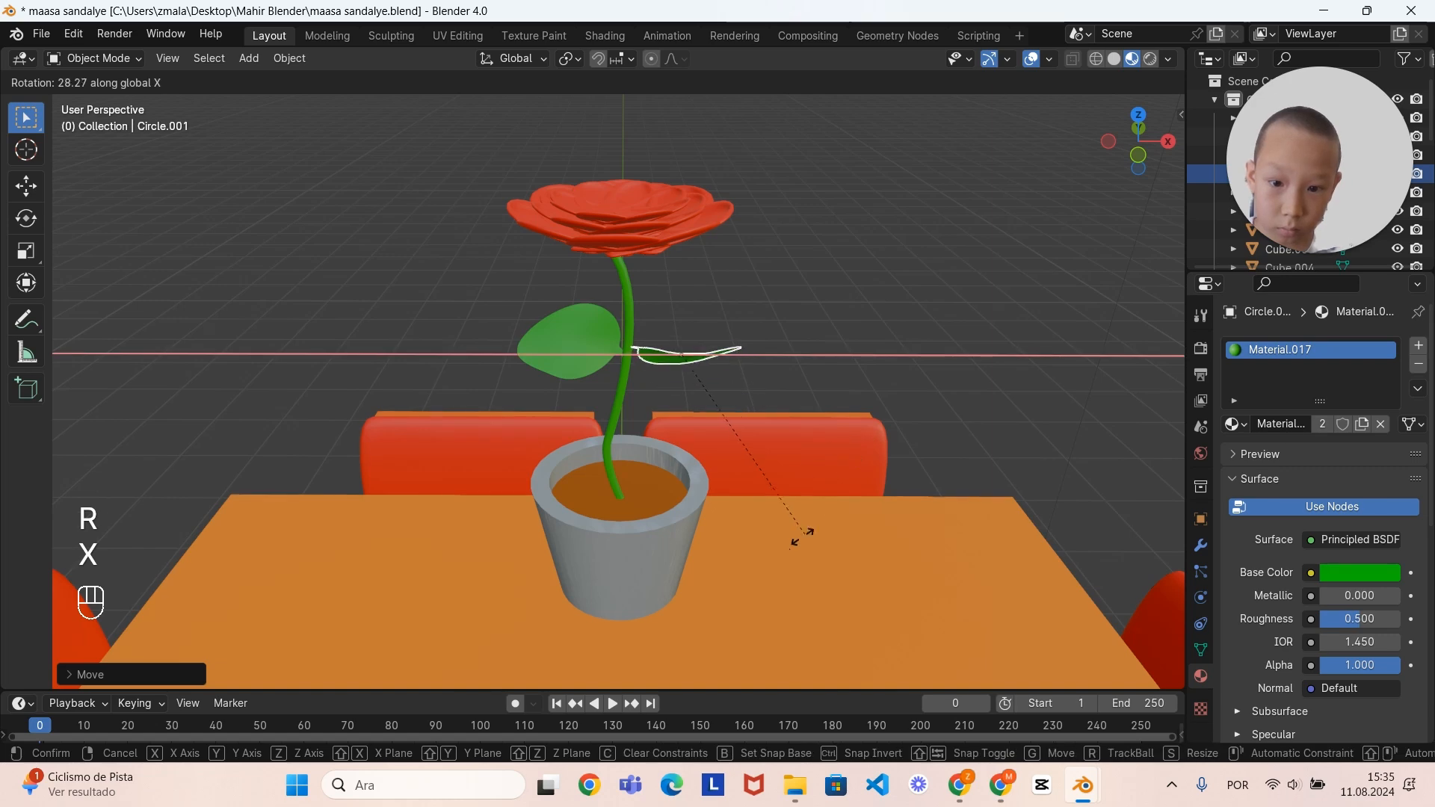
left_click(849, 326)
Step: Lower the duplicate leaf about 0.17 m along Z and shift it along X so its stalk touches the stem
key("g")
key("z")
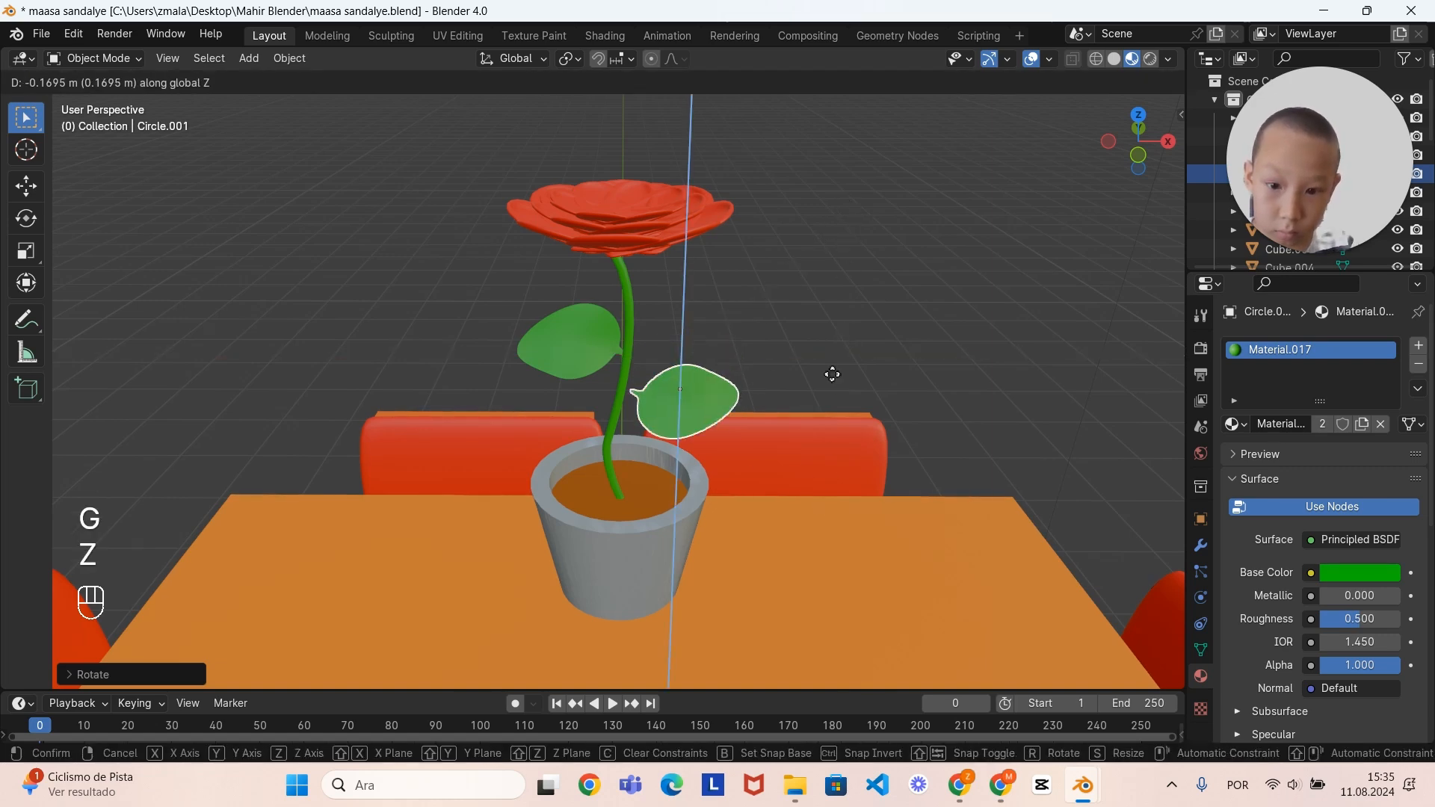
left_click(832, 376)
key("g")
key("x")
left_click(830, 391)
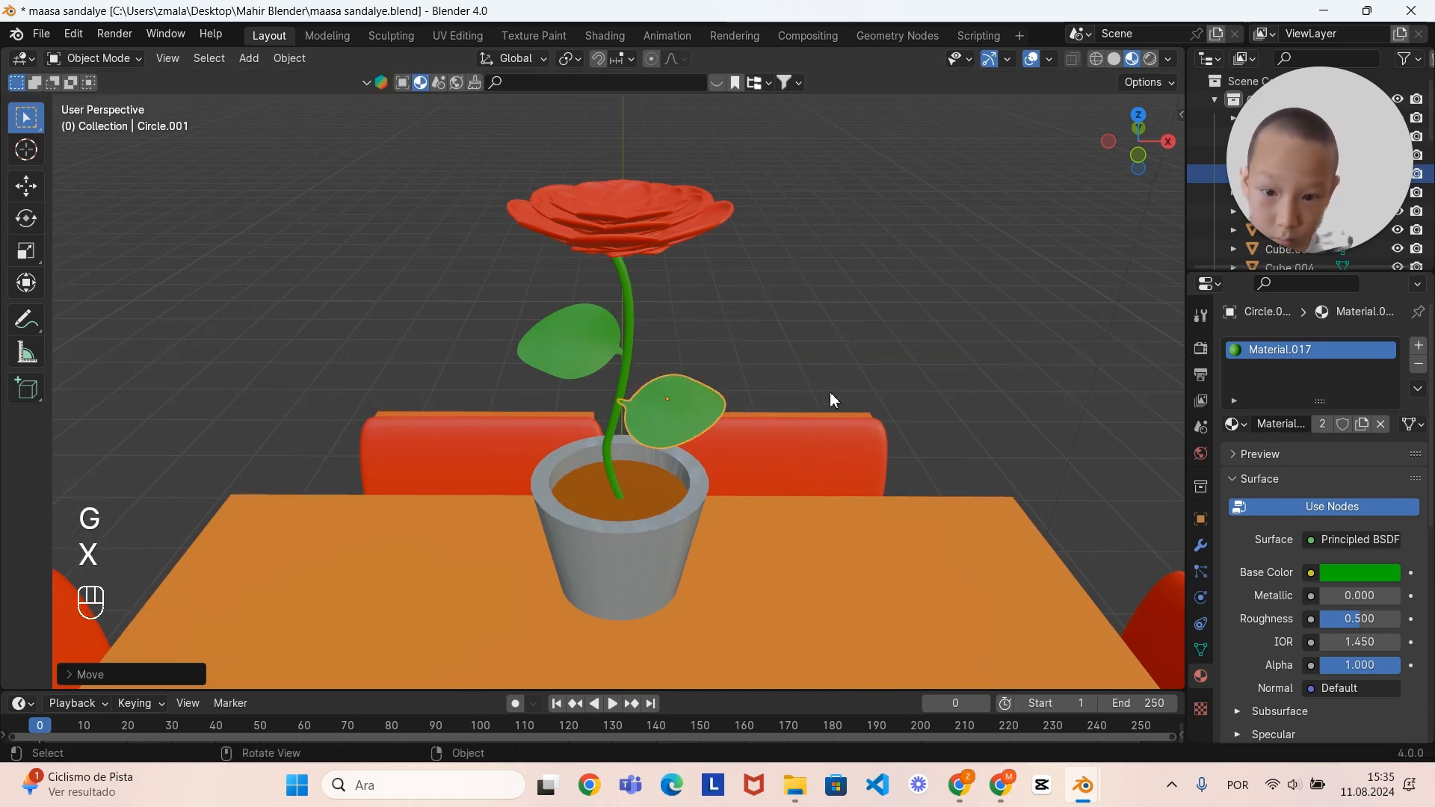
middle_click_drag(846, 339, 749, 456)
scroll(630, 423, "up", 3)
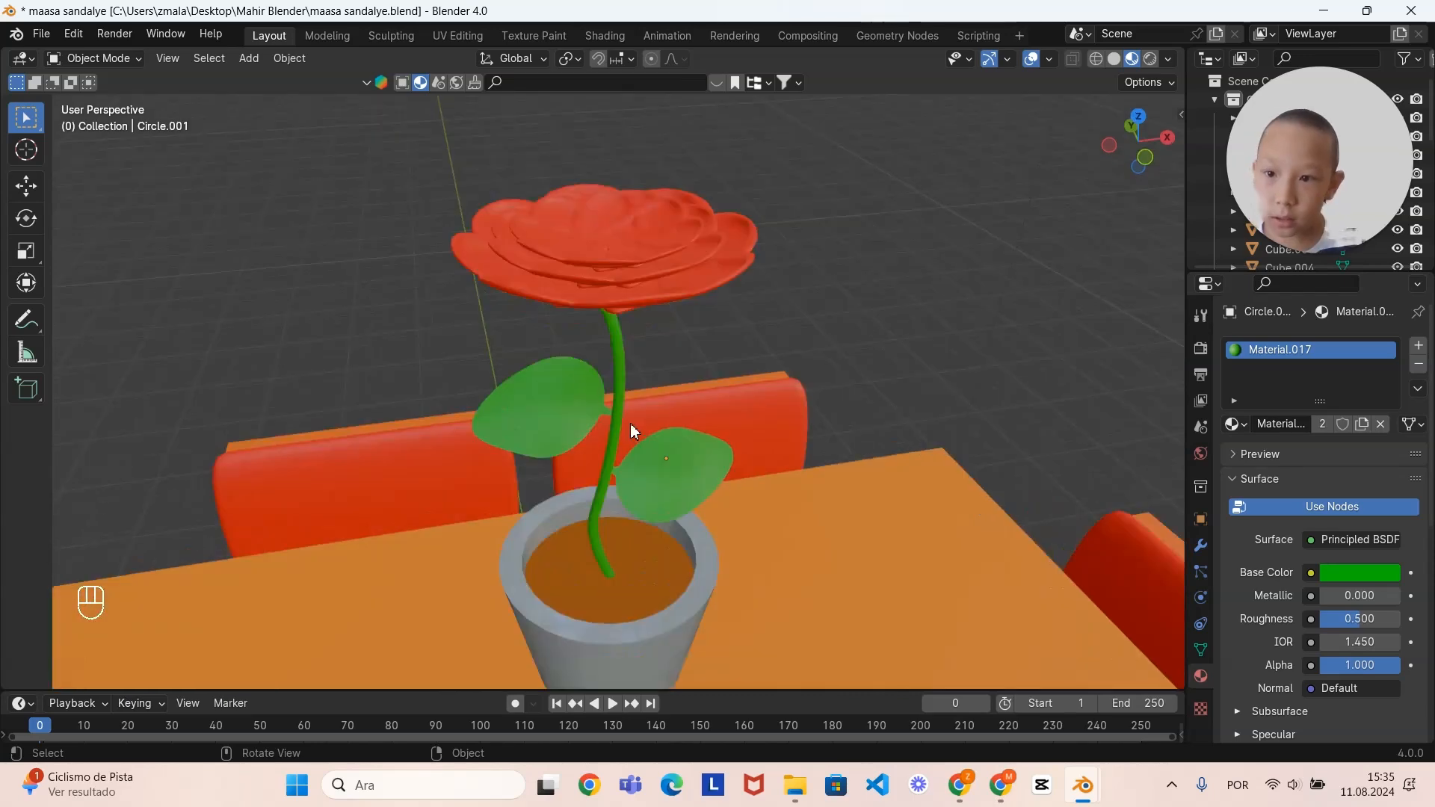
Step: Add a UV sphere and raise it about 2.56 m along Z above the table
left_click(249, 58)
mouse_move(252, 86)
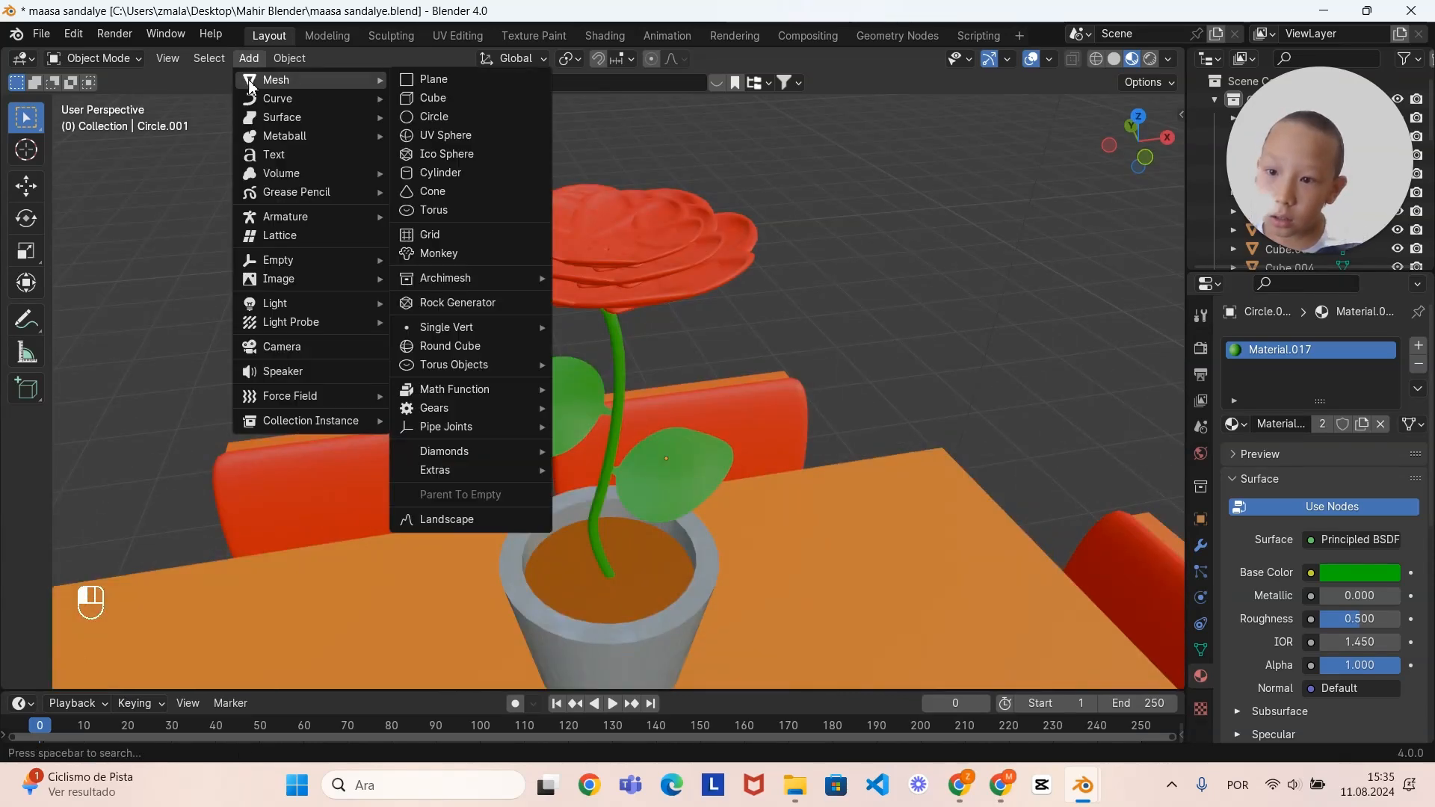
left_click(430, 135)
key("g")
key("z")
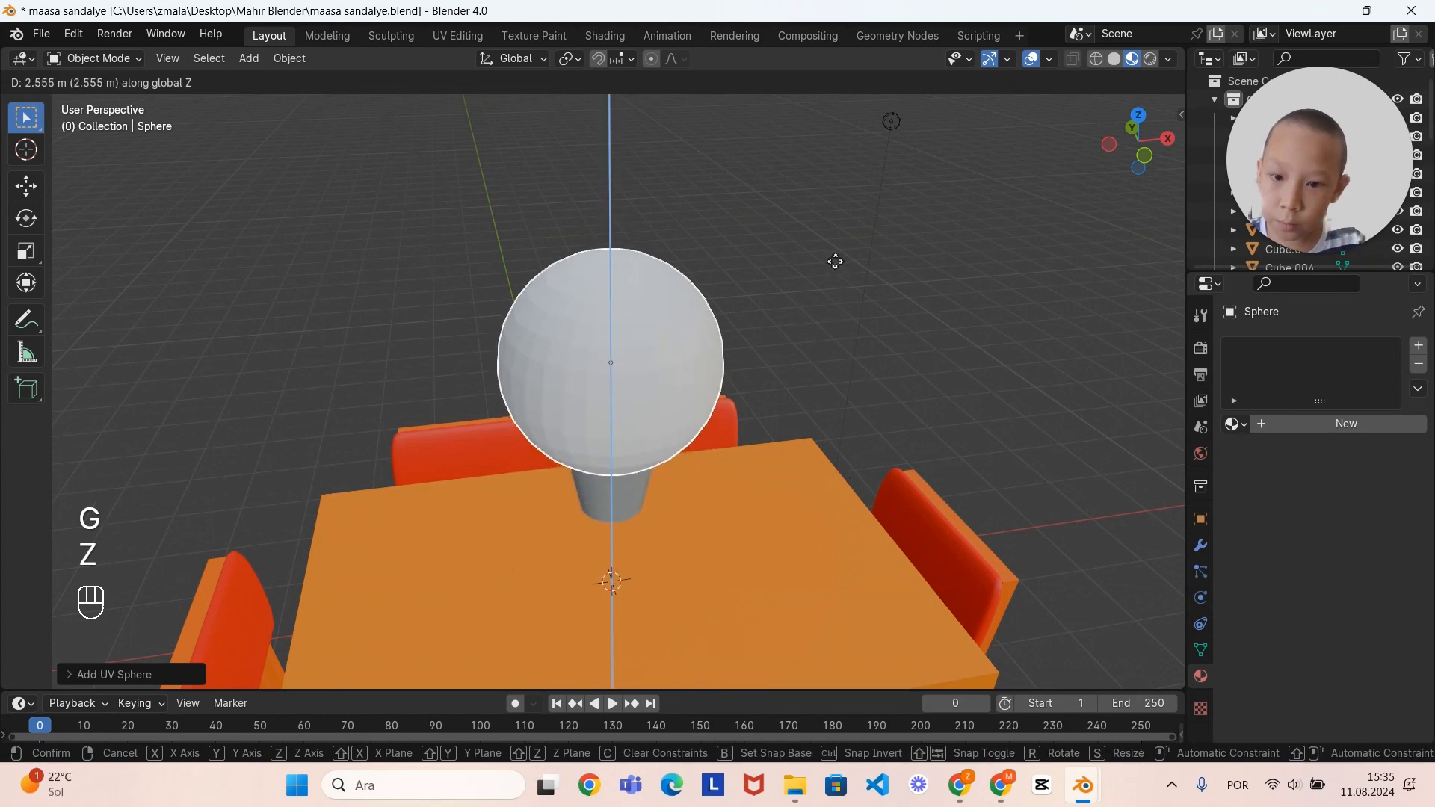
left_click(835, 261)
Step: Scale the sphere down to about a quarter of the flower's width
key("s")
left_click(732, 452)
scroll(732, 452, "up", 6)
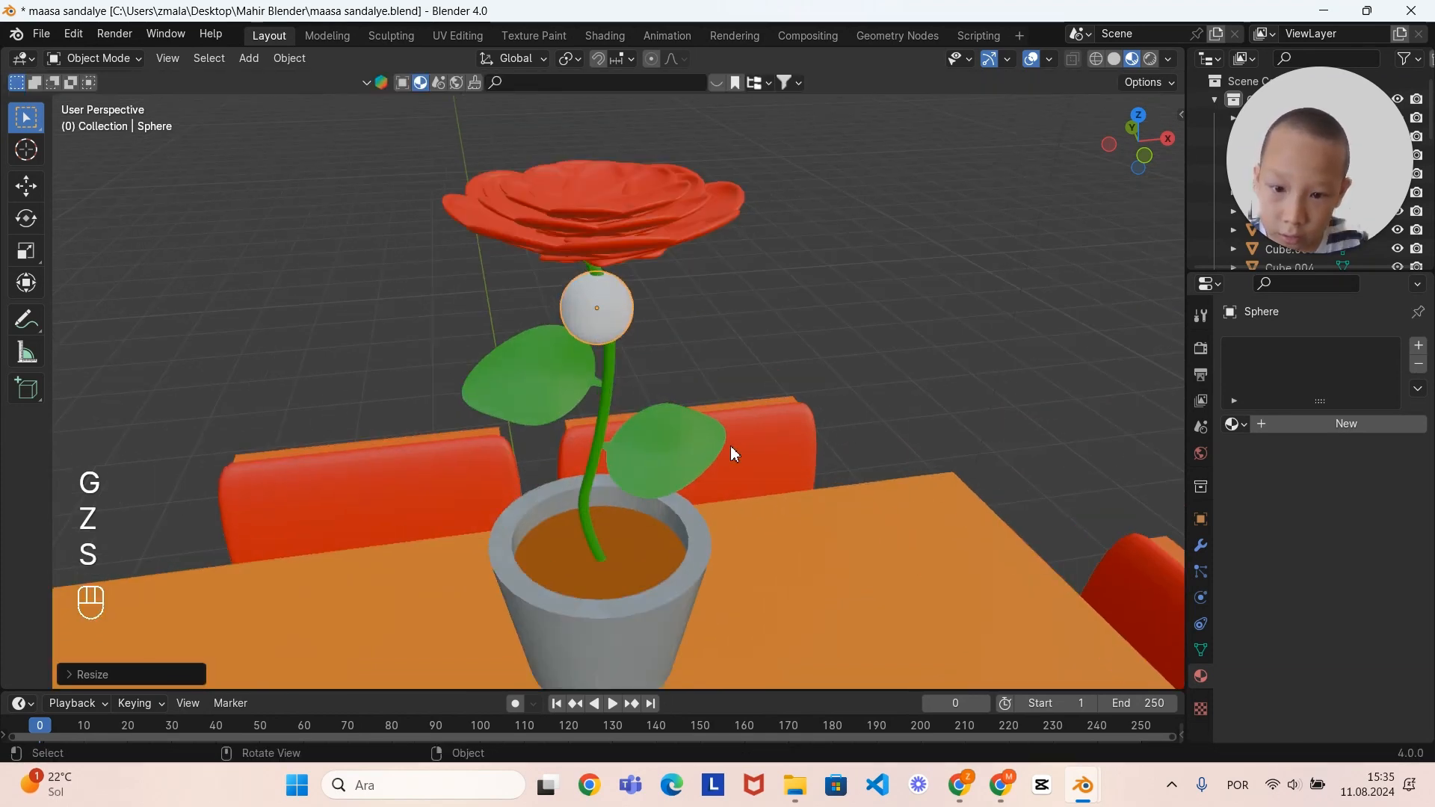
Step: Raise the sphere along Z into the centre of the red petals
key("g")
key("z")
left_click(723, 356)
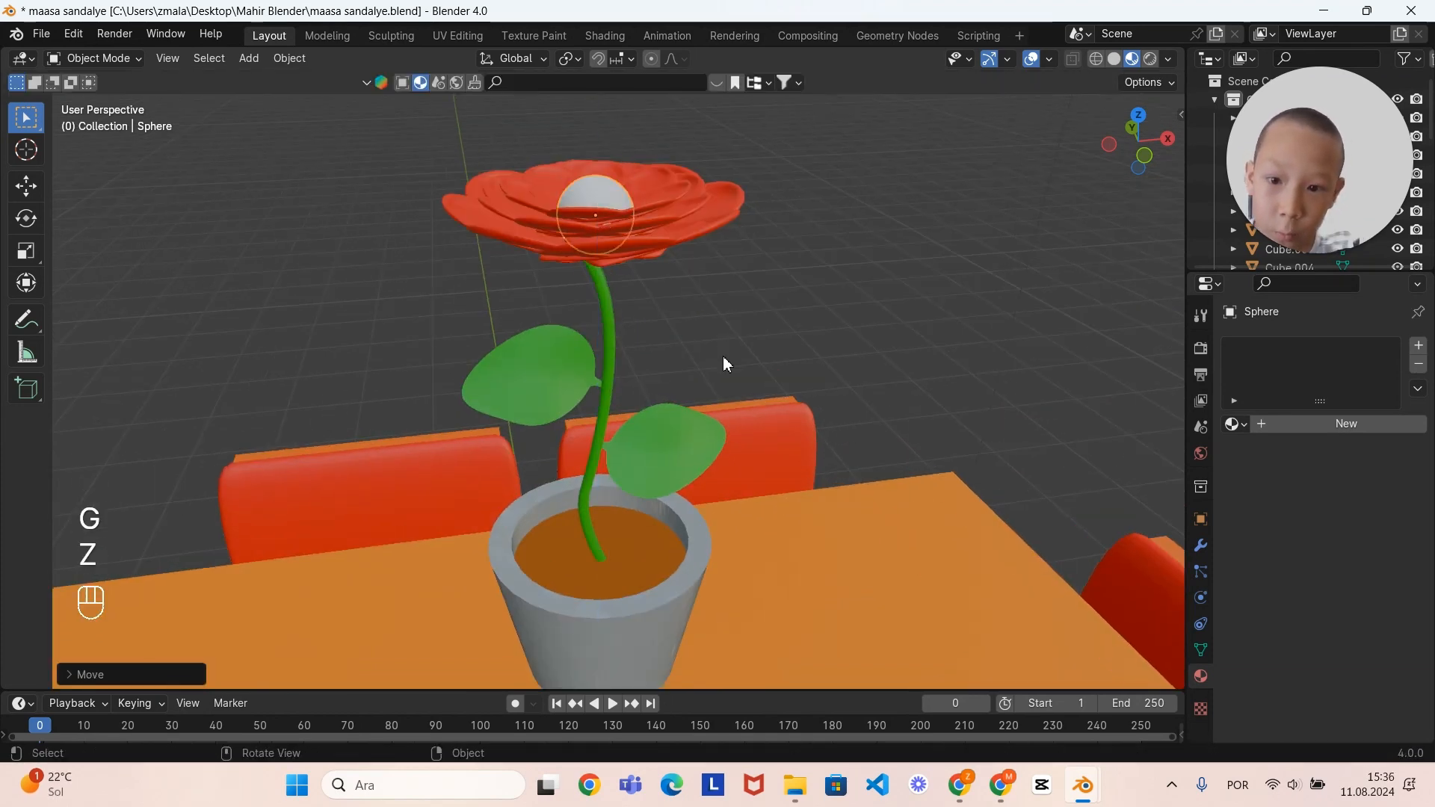
Step: Flatten the sphere in the flower's centre by scaling it down along Z
scroll(763, 468, "up", 3)
middle_click_drag(761, 462, 804, 519)
key("s")
key("z")
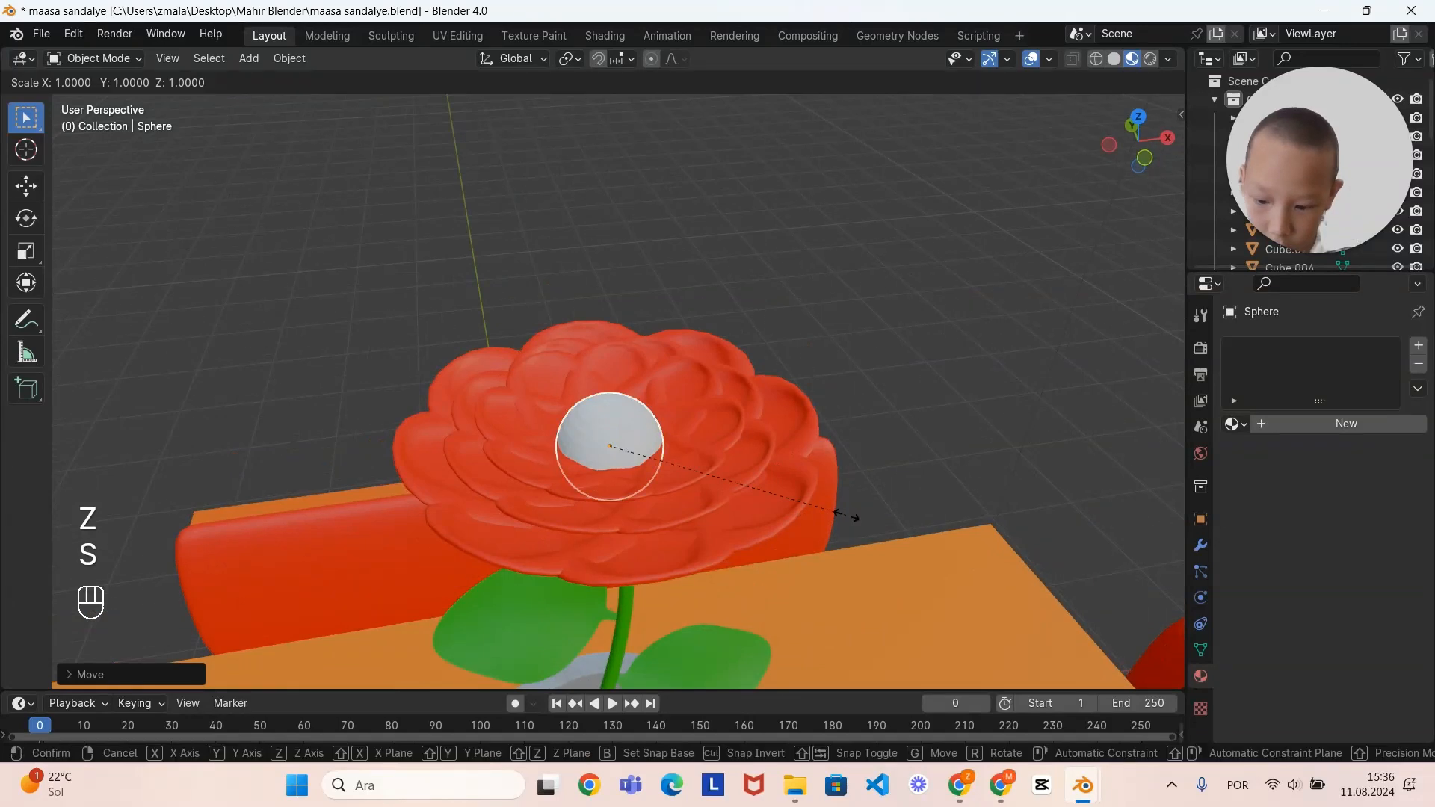
left_click(707, 490)
Step: Apply Shade Auto Smooth to the flattened sphere and raise it slightly along Z
right_click(673, 416)
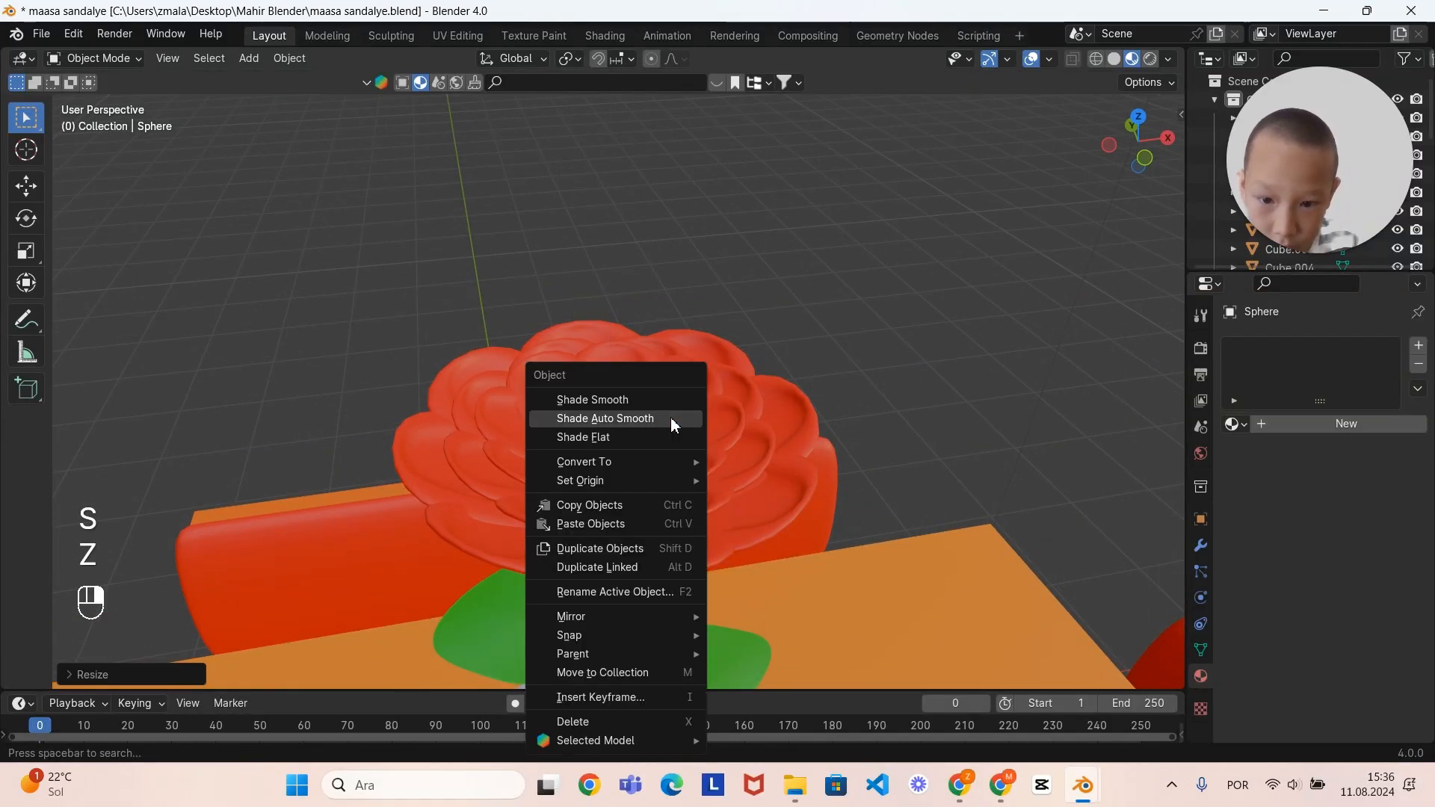
left_click(672, 417)
key("g")
key("z")
left_click(828, 451)
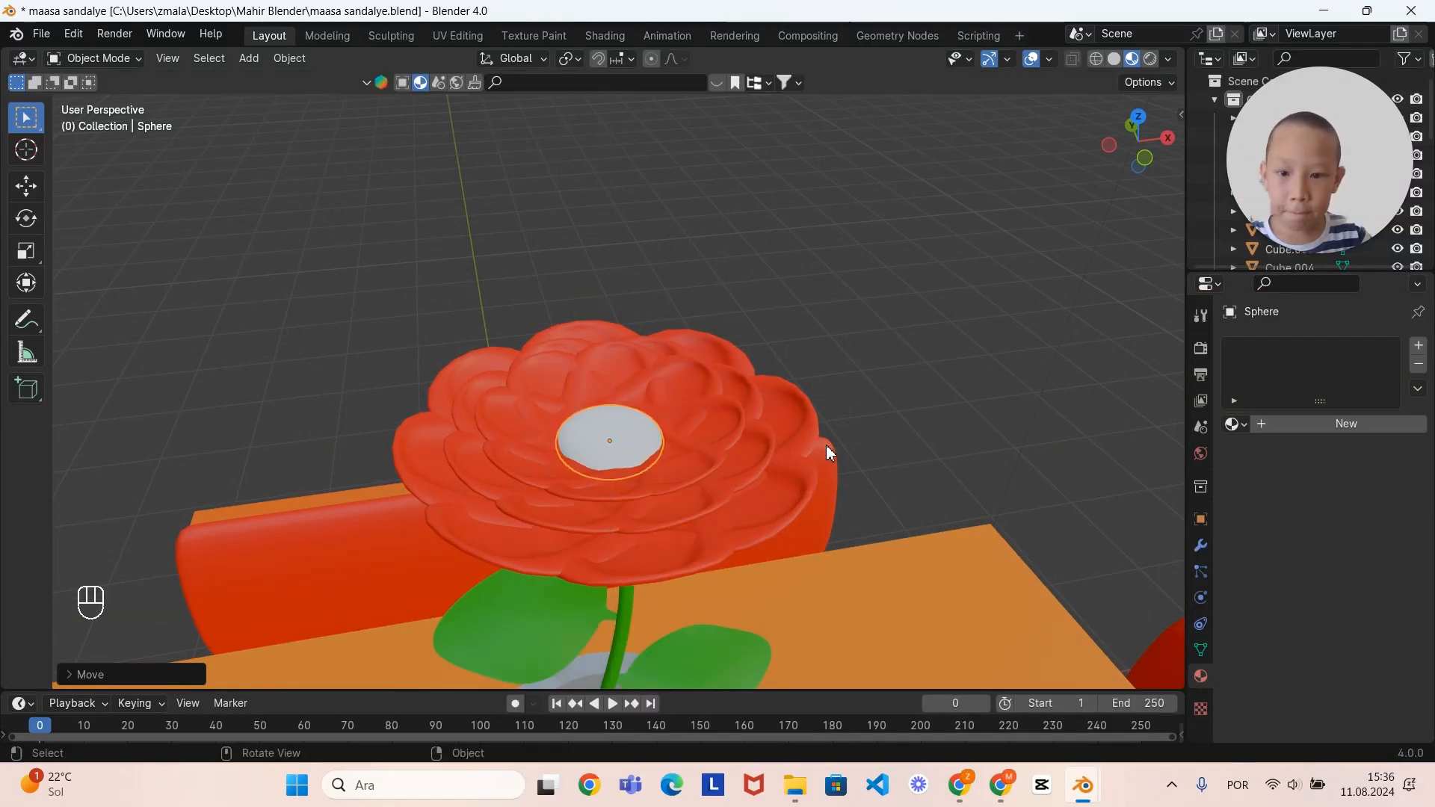
Step: Give the flower's centre sphere a new material with a yellow base colour
left_click(1357, 424)
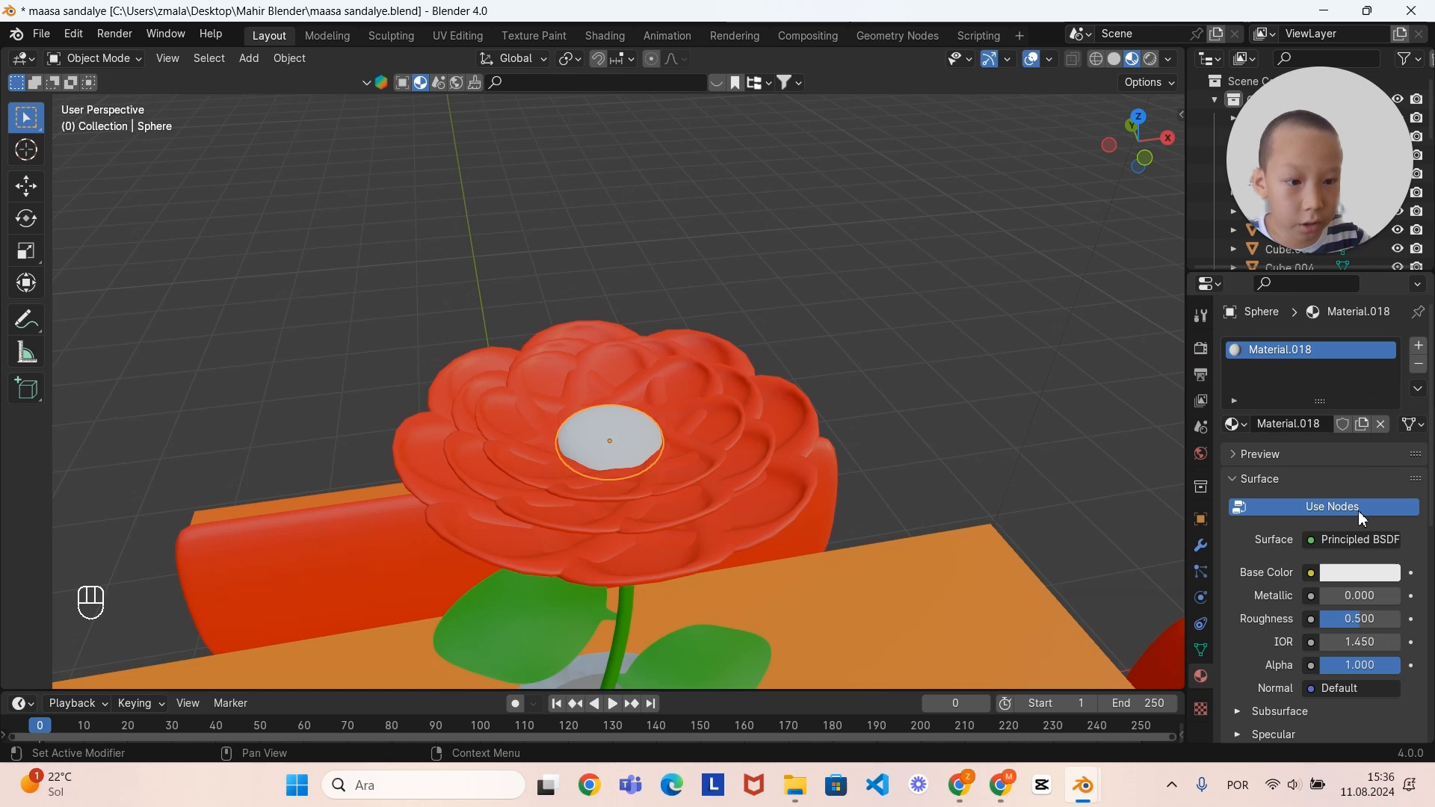
left_click(1355, 574)
left_click_drag(1281, 366, 1247, 376)
Step: Reduce the yellow centre to about half its width, settle it along Z among the inner petals, and deselect it
key("g")
key("z")
left_click(572, 432)
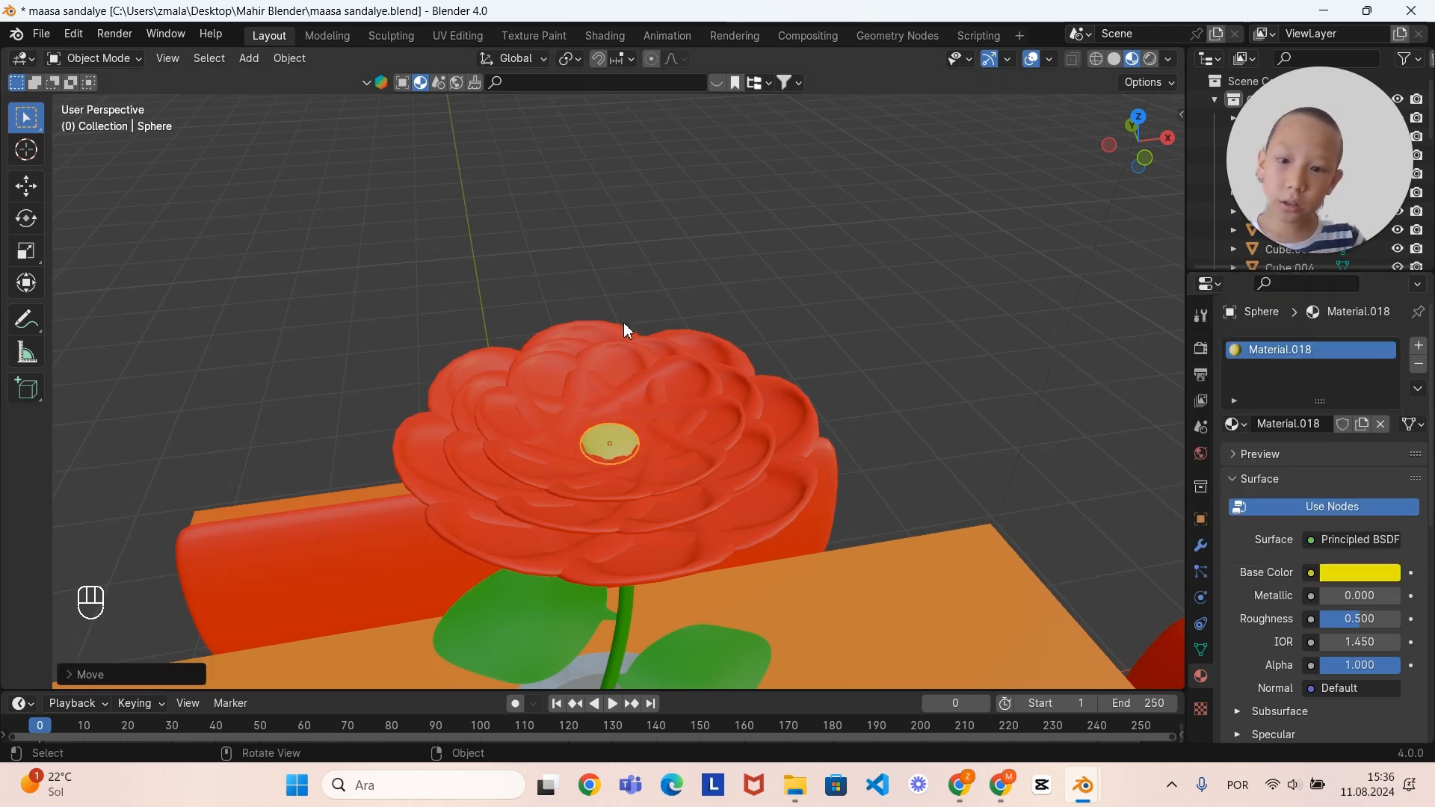
left_click(674, 263)
Step: Select the whole potted flower and lower it along Z until the pot rests on the tabletop, then clear the selection
scroll(748, 351, "down", 5)
scroll(824, 404, "up", 2)
middle_click_drag(815, 437, 830, 396)
scroll(851, 433, "down", 2)
scroll(453, 224, "down", 3)
left_click_drag(453, 226, 649, 501)
middle_click_drag(685, 488, 702, 425)
key("g")
key("z")
key("shift")
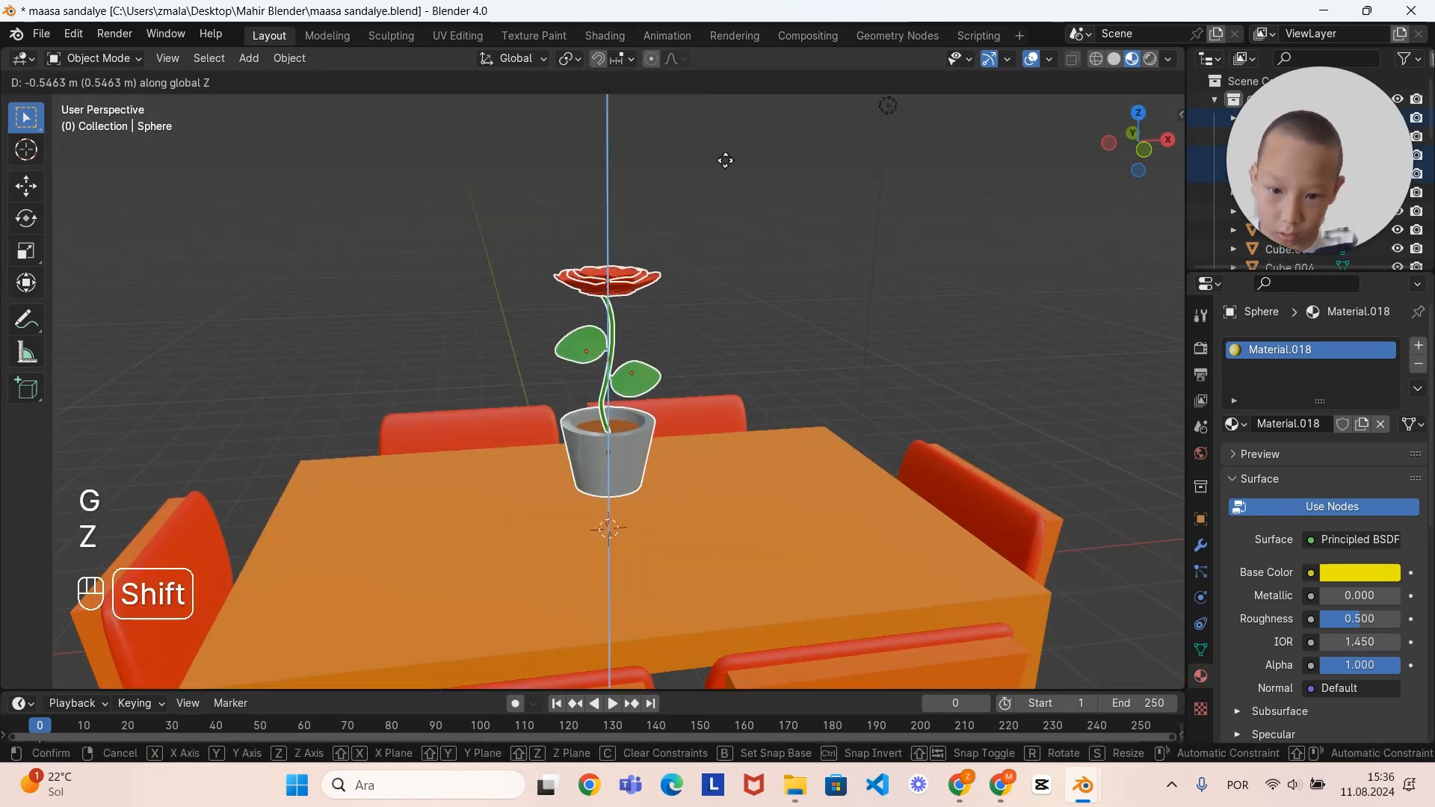
left_click(699, 482)
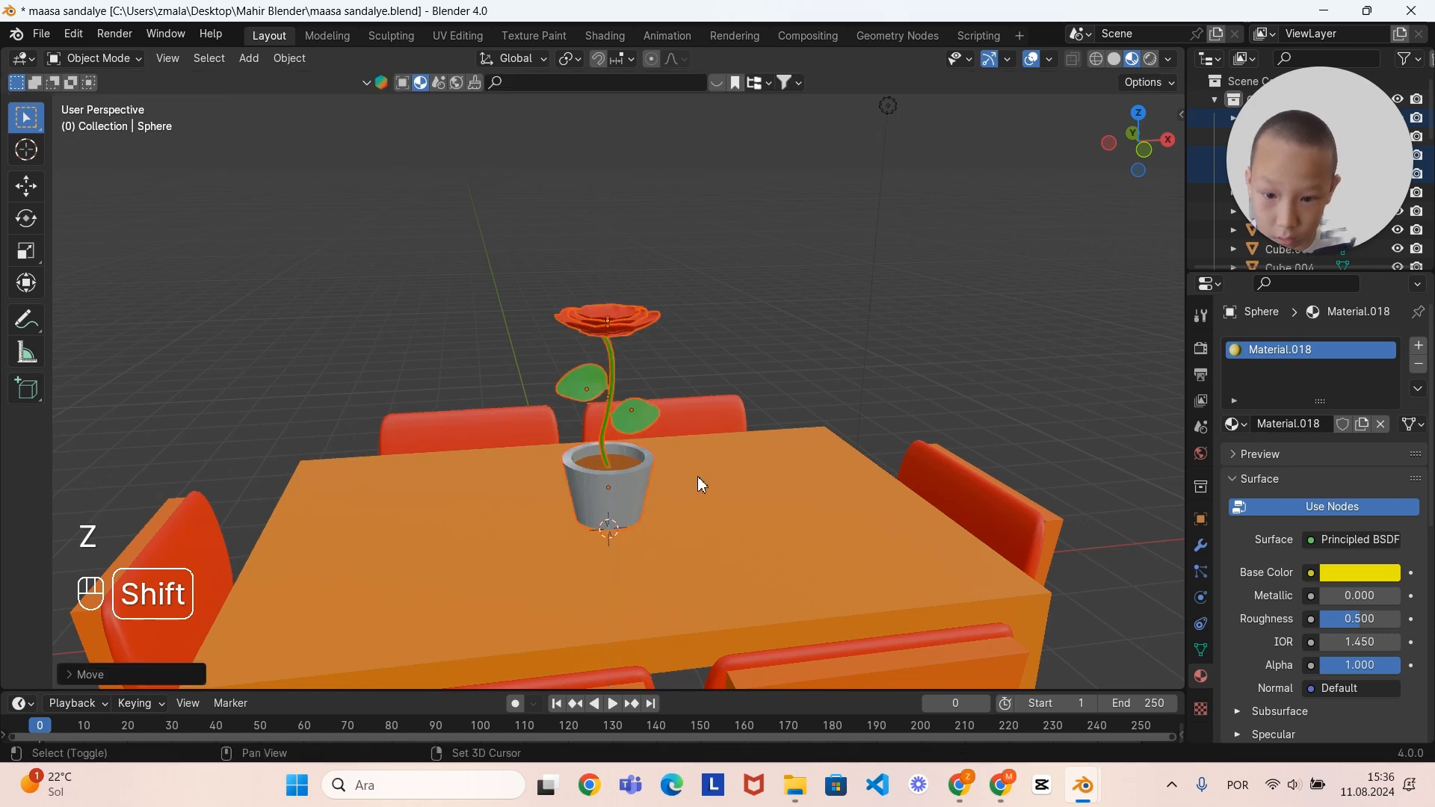
left_click(747, 317)
middle_click_drag(756, 320, 752, 371, "shift")
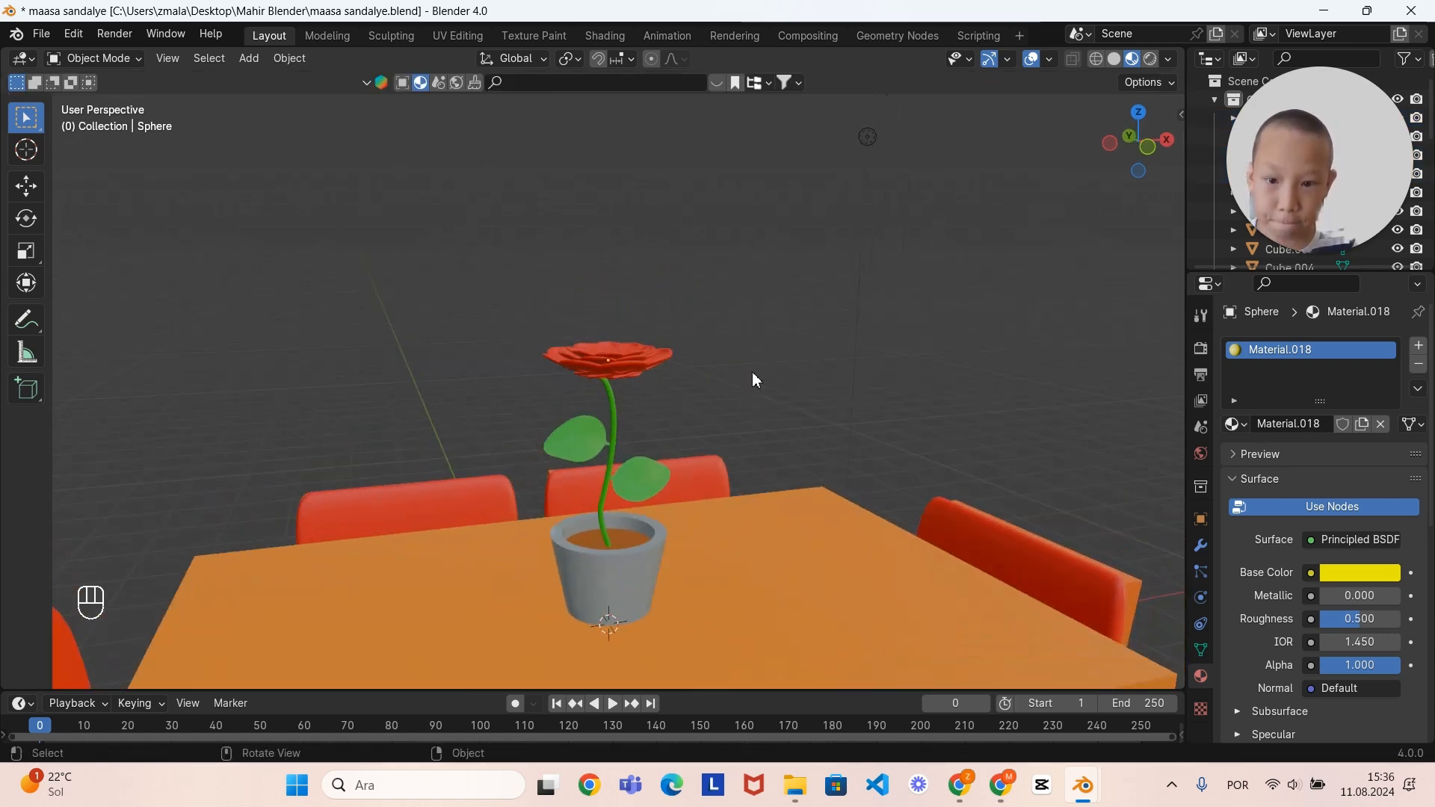